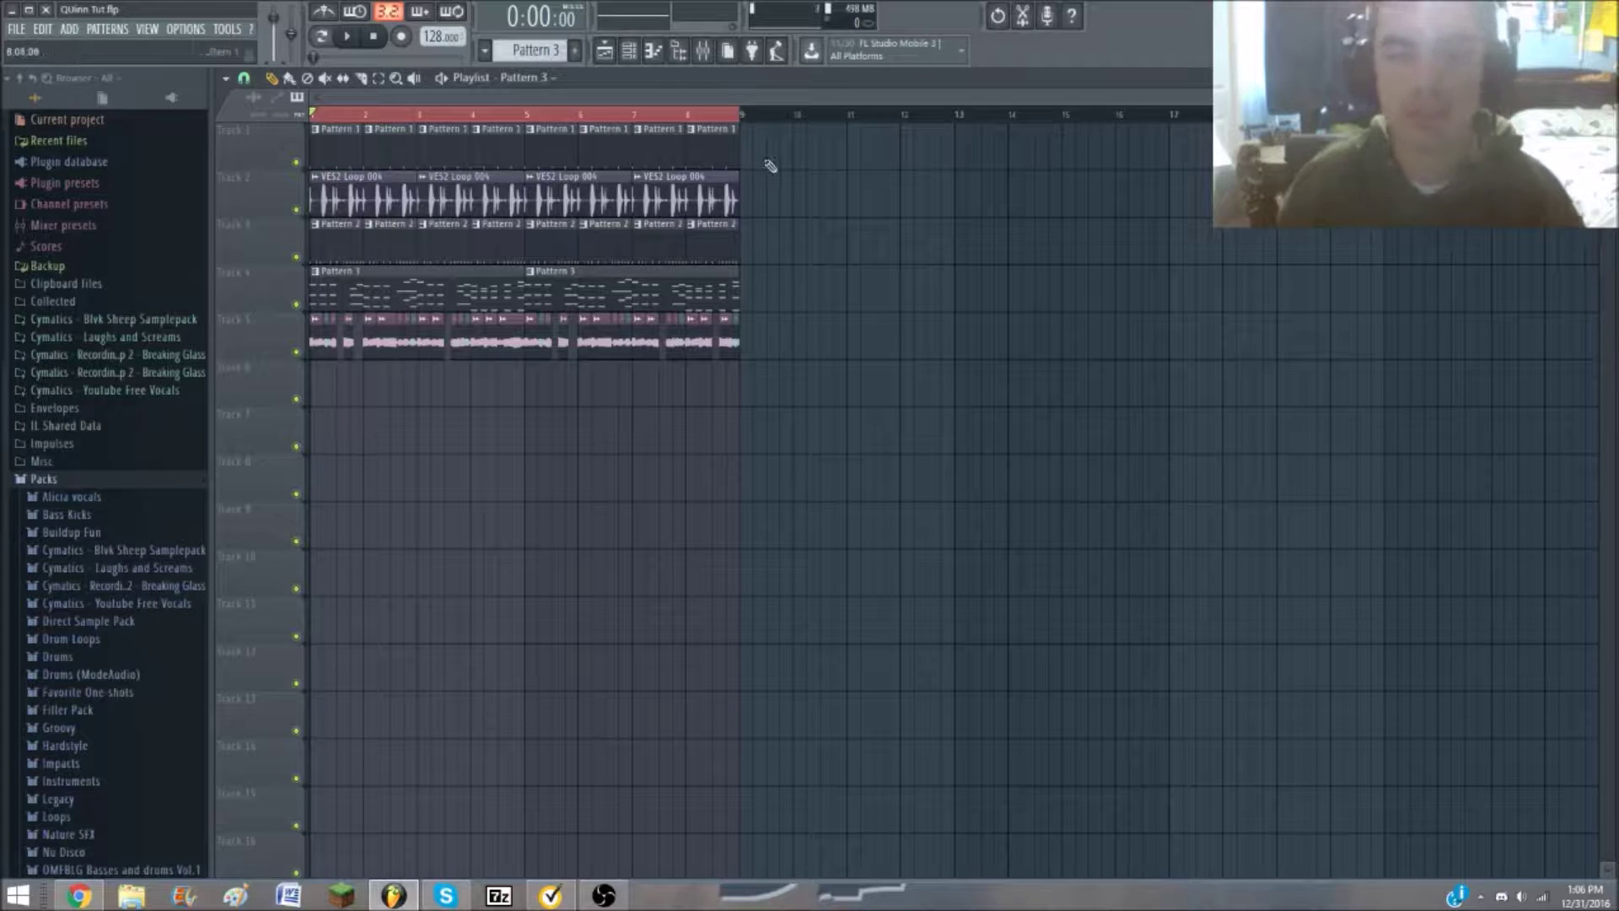
Clear the playlist's time and clip selections and play the eight-bar arrangement from the start to hear the existing vocal chops
left_click(523, 118)
left_click_drag(381, 120, 282, 119)
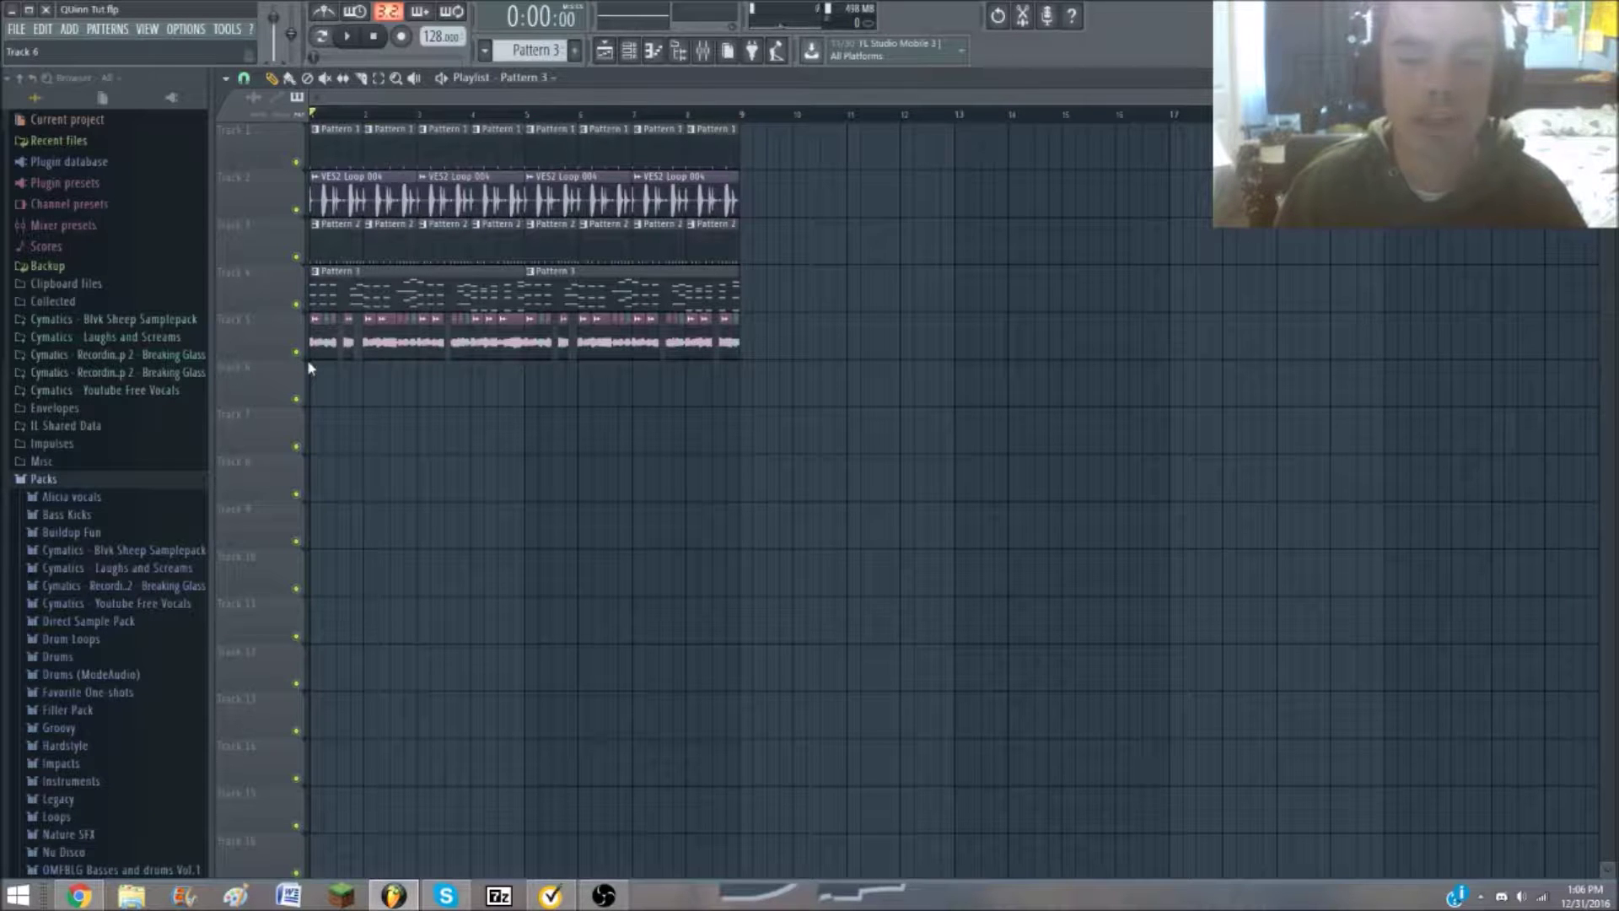
left_click_drag(922, 337, 228, 379)
left_click(632, 440, "ctrl")
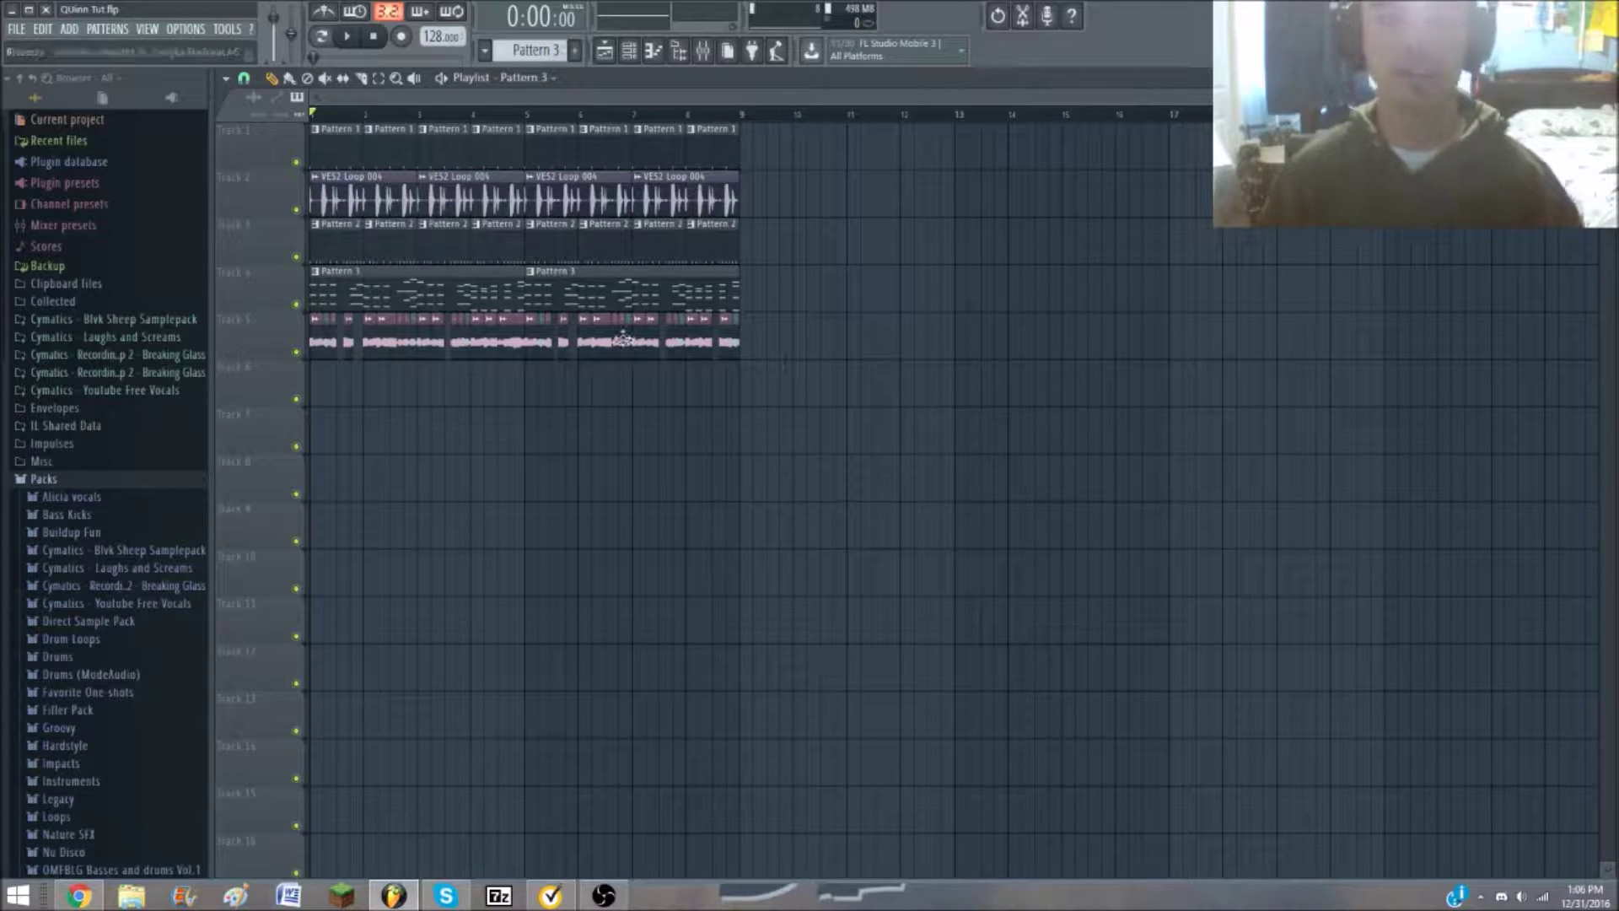
left_click_drag(742, 379, 311, 297)
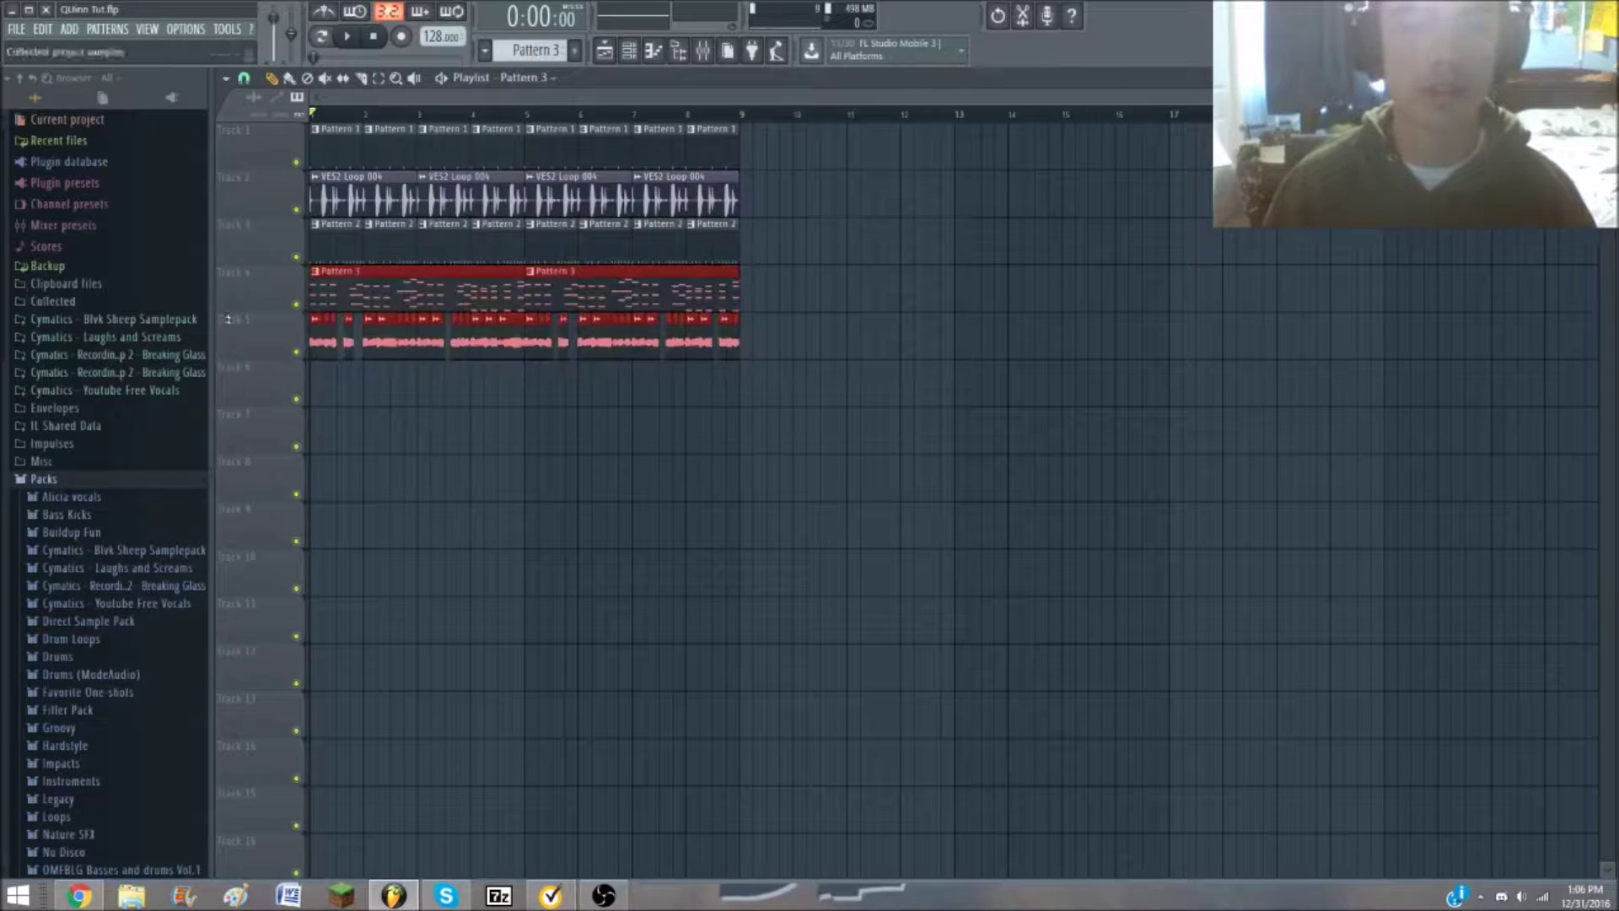
left_click(721, 464)
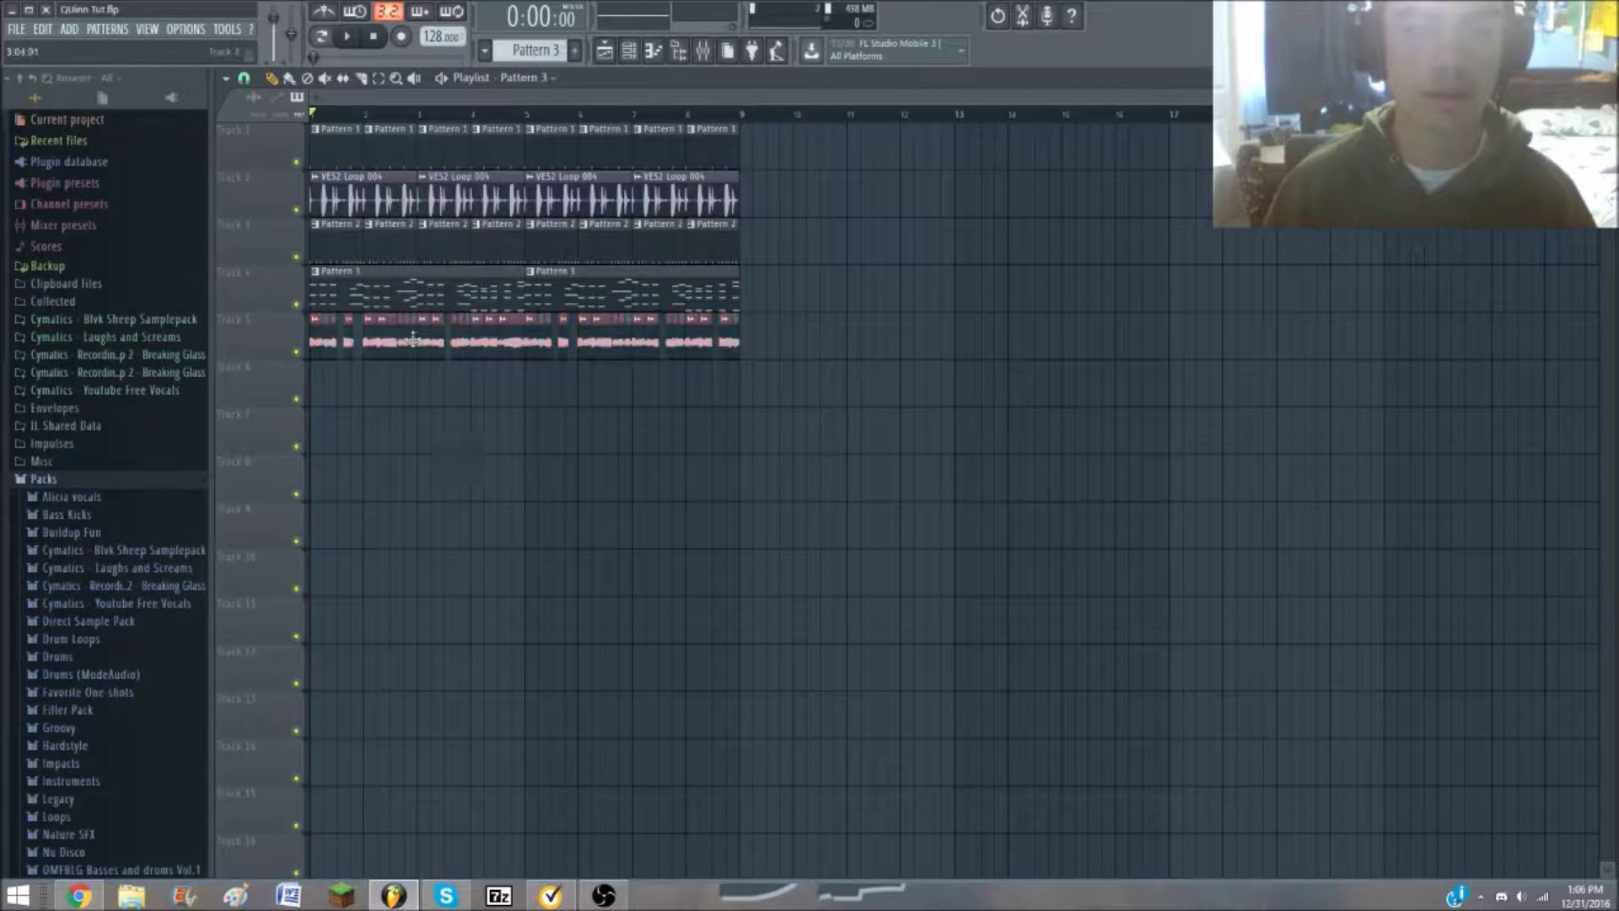
key("space")
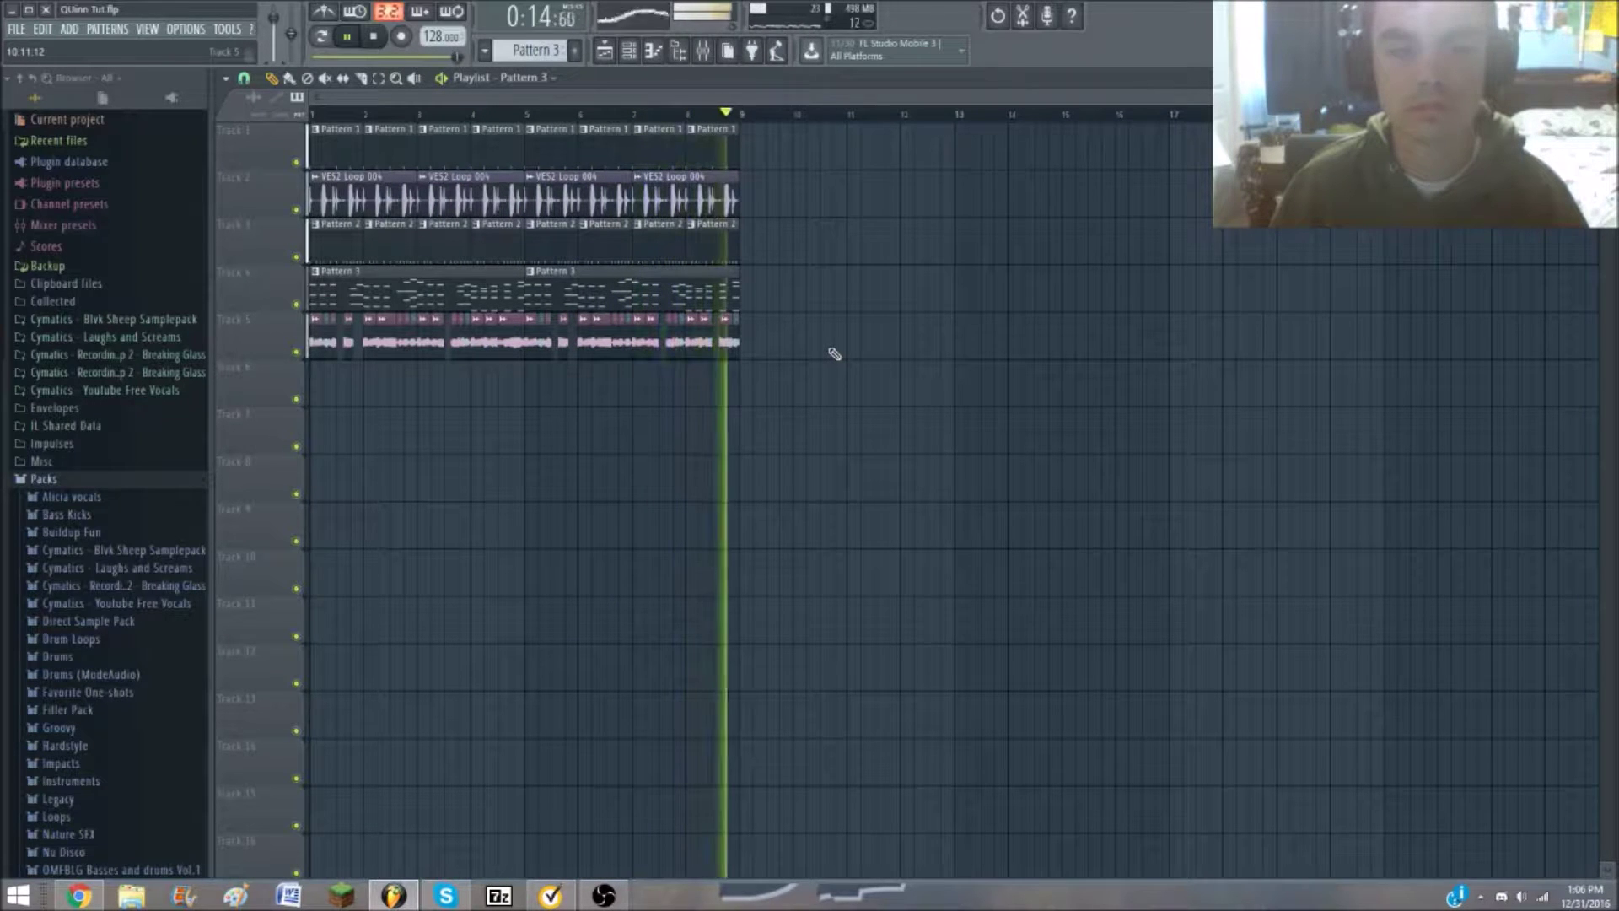
key("space")
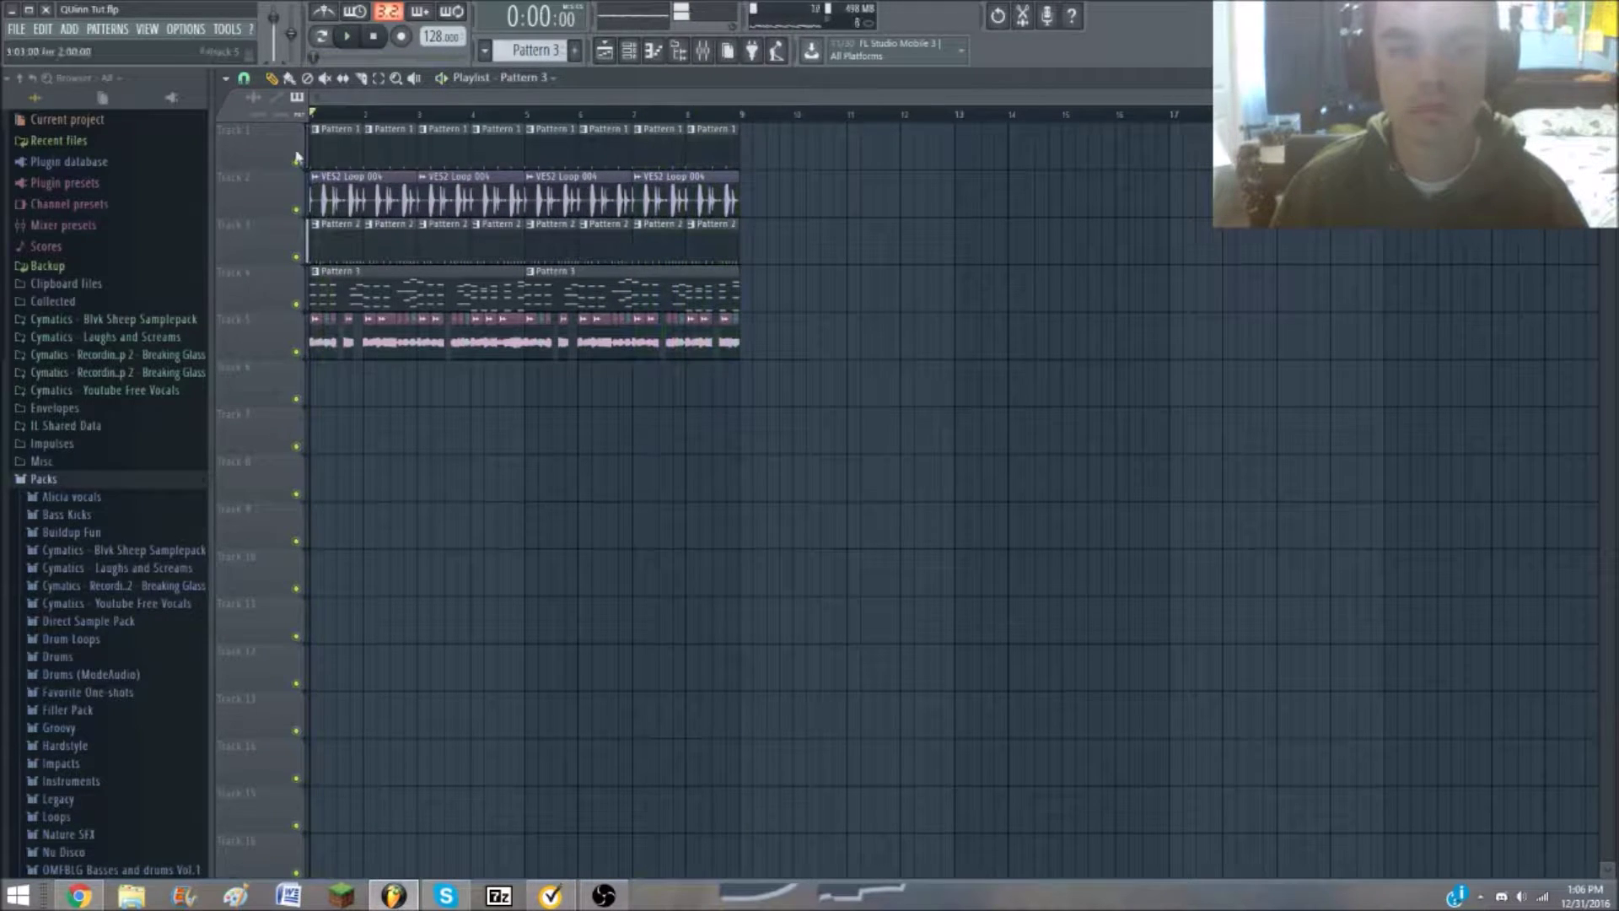
Move all the vocal chop clips from Track 5 to Track 1, starting at about bar 15, and deselect them
left_click(350, 116)
left_click_drag(896, 335, 270, 361)
left_click_drag(377, 327, 1133, 153)
left_click(1076, 201, "ctrl")
scroll(1083, 197, "down", 2)
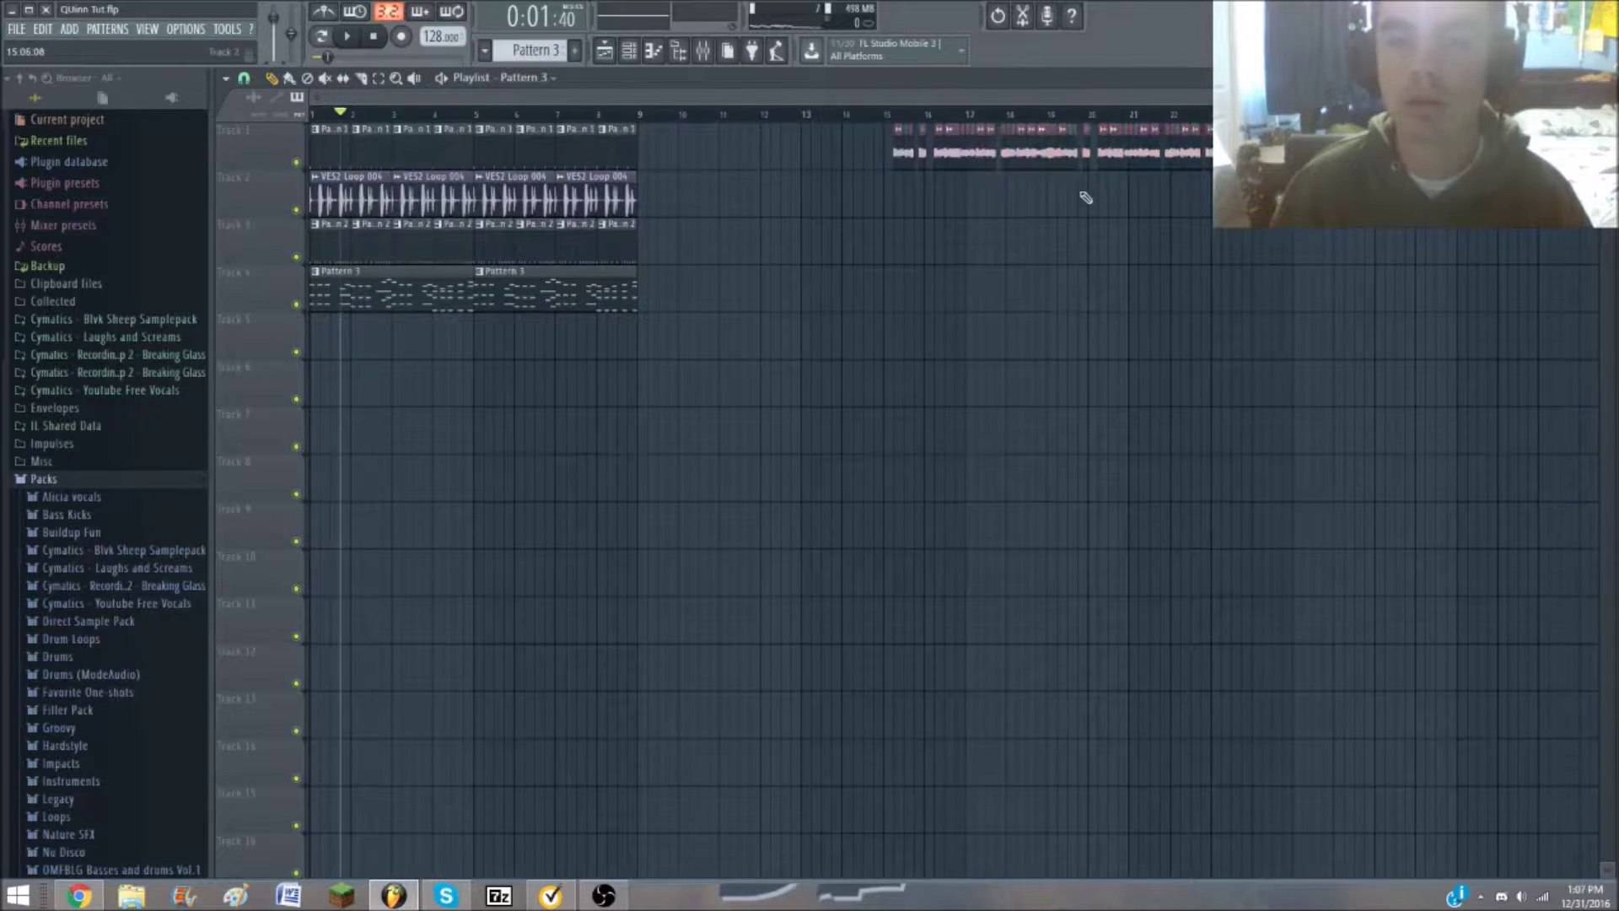
left_click(628, 51)
left_click(535, 237)
left_click(530, 312)
left_click(535, 237)
left_click(532, 279)
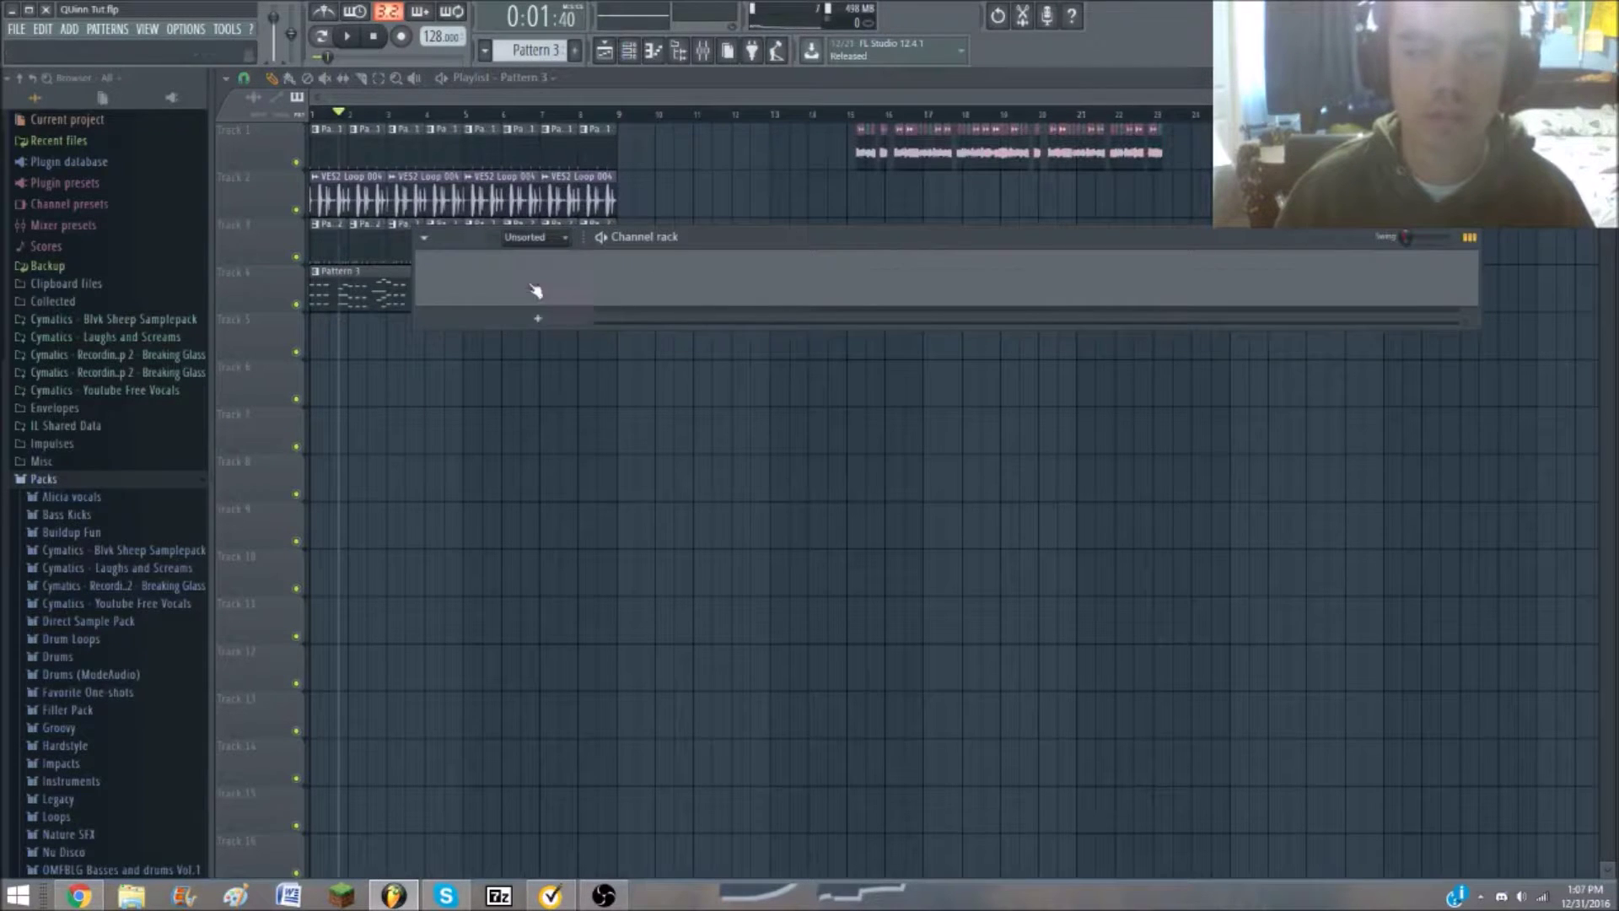
key("F6")
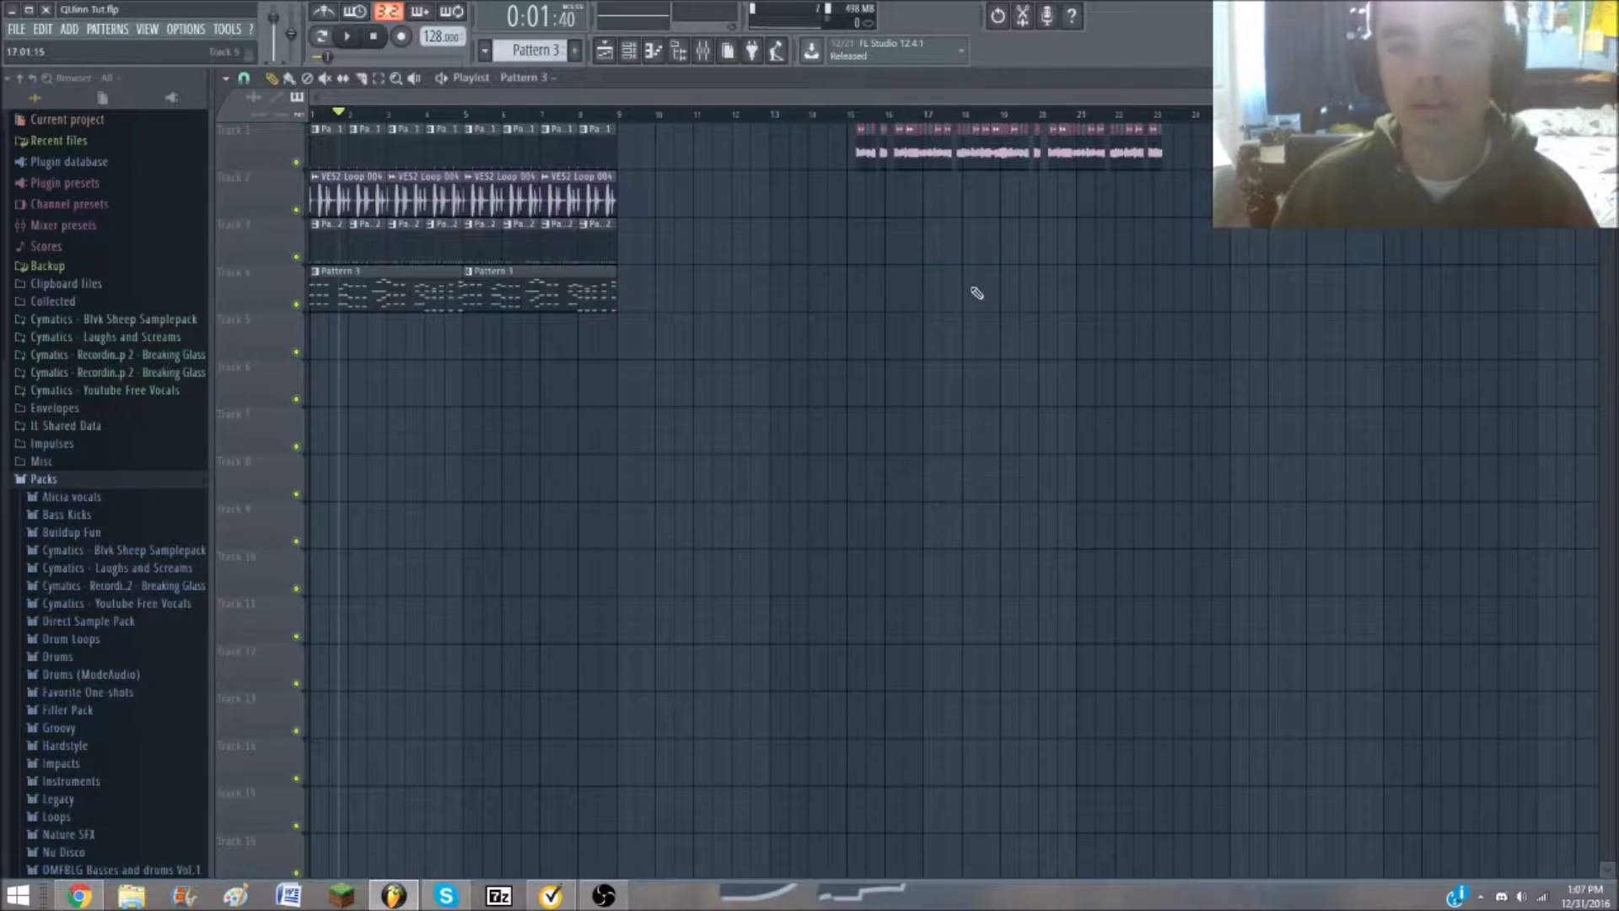
left_click(312, 113)
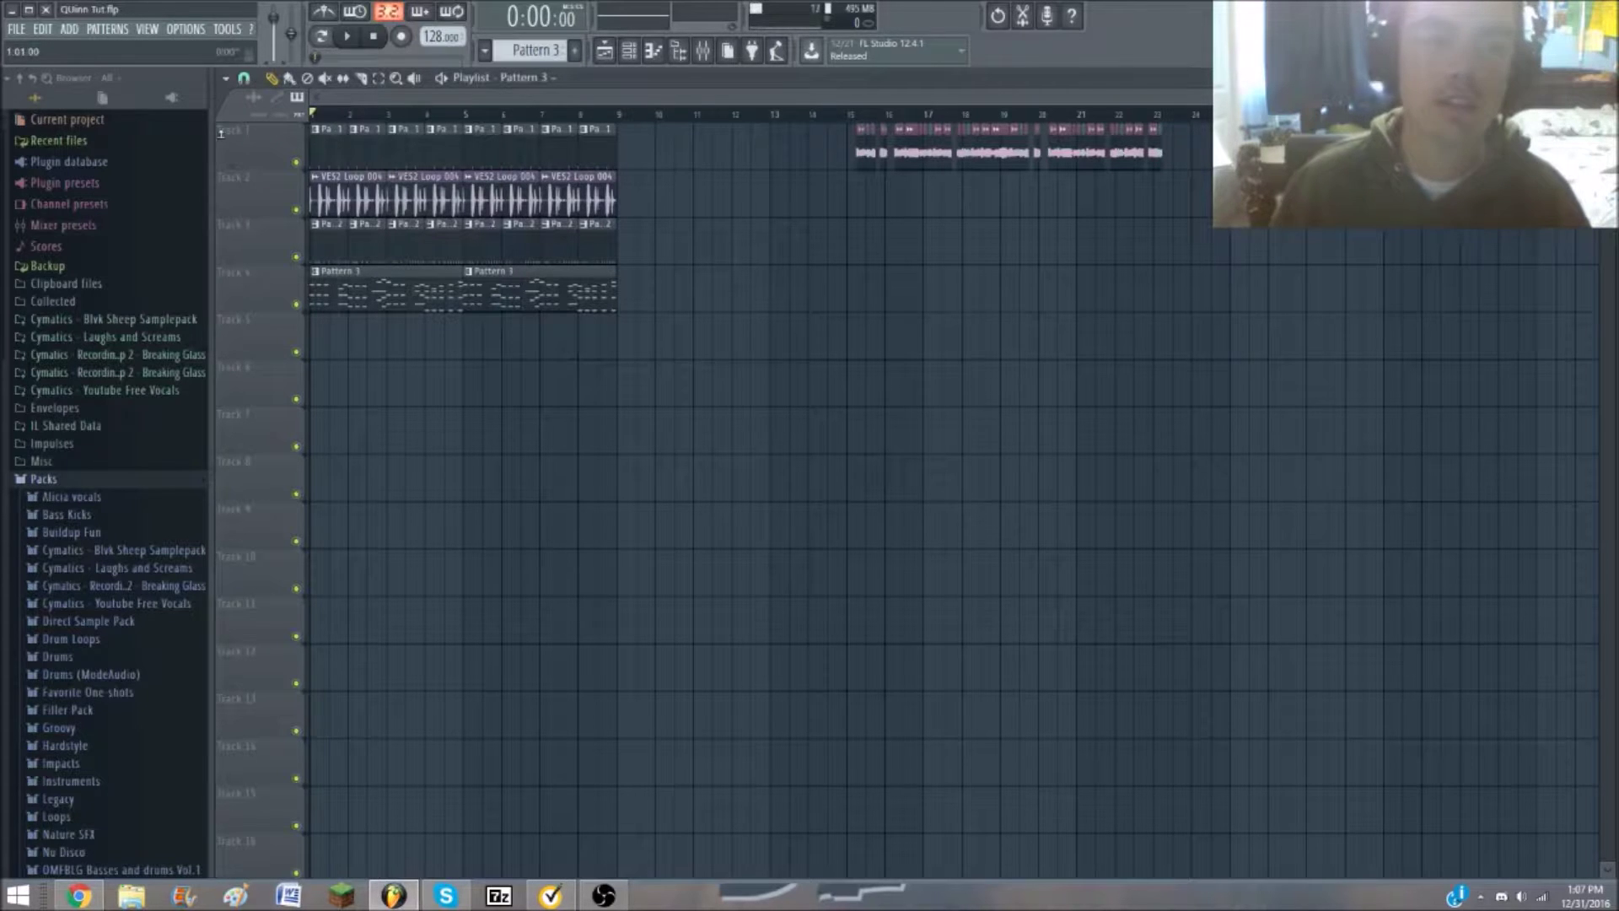
scroll(325, 333, "up", 1)
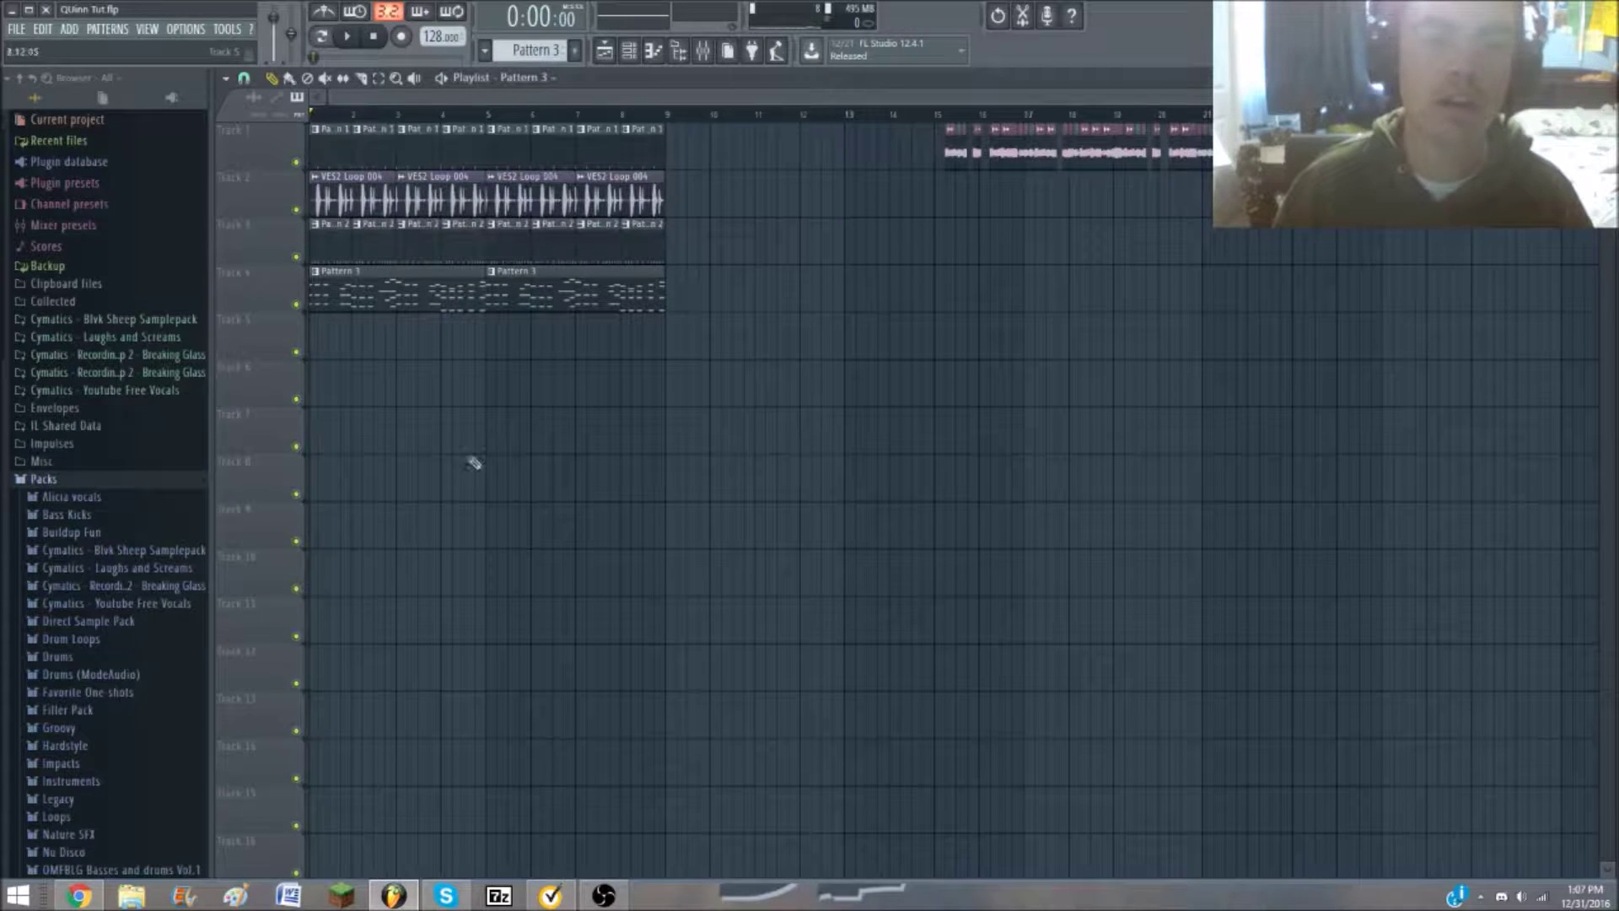
Switch to File Explorer and open the Vocals folder inside Music stuff
left_click(142, 901)
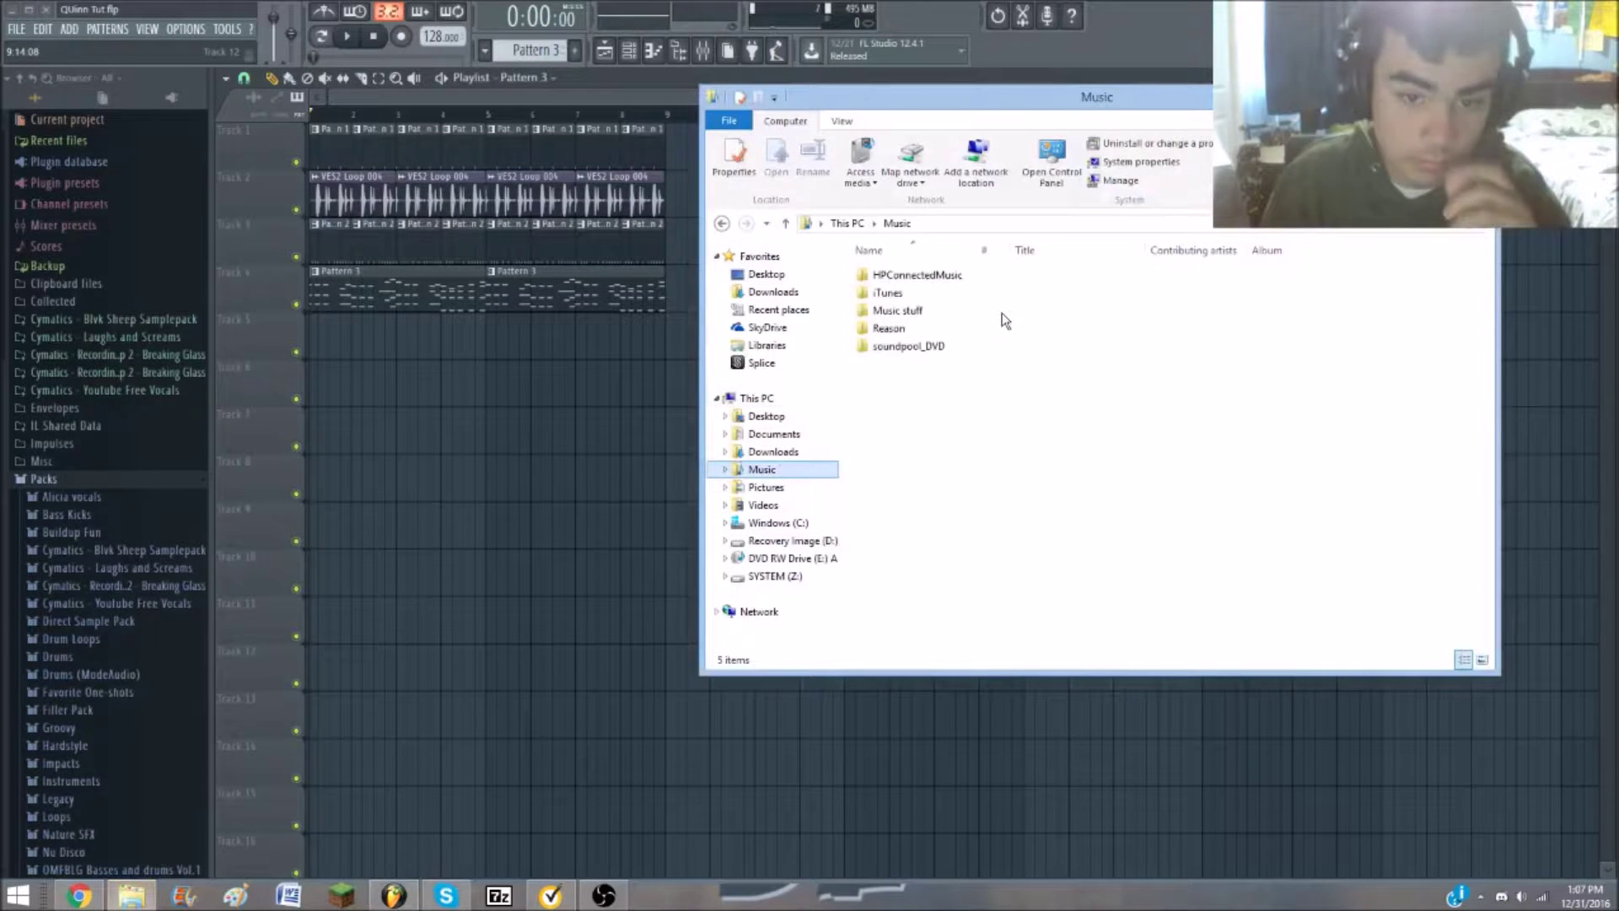
double_click(894, 312)
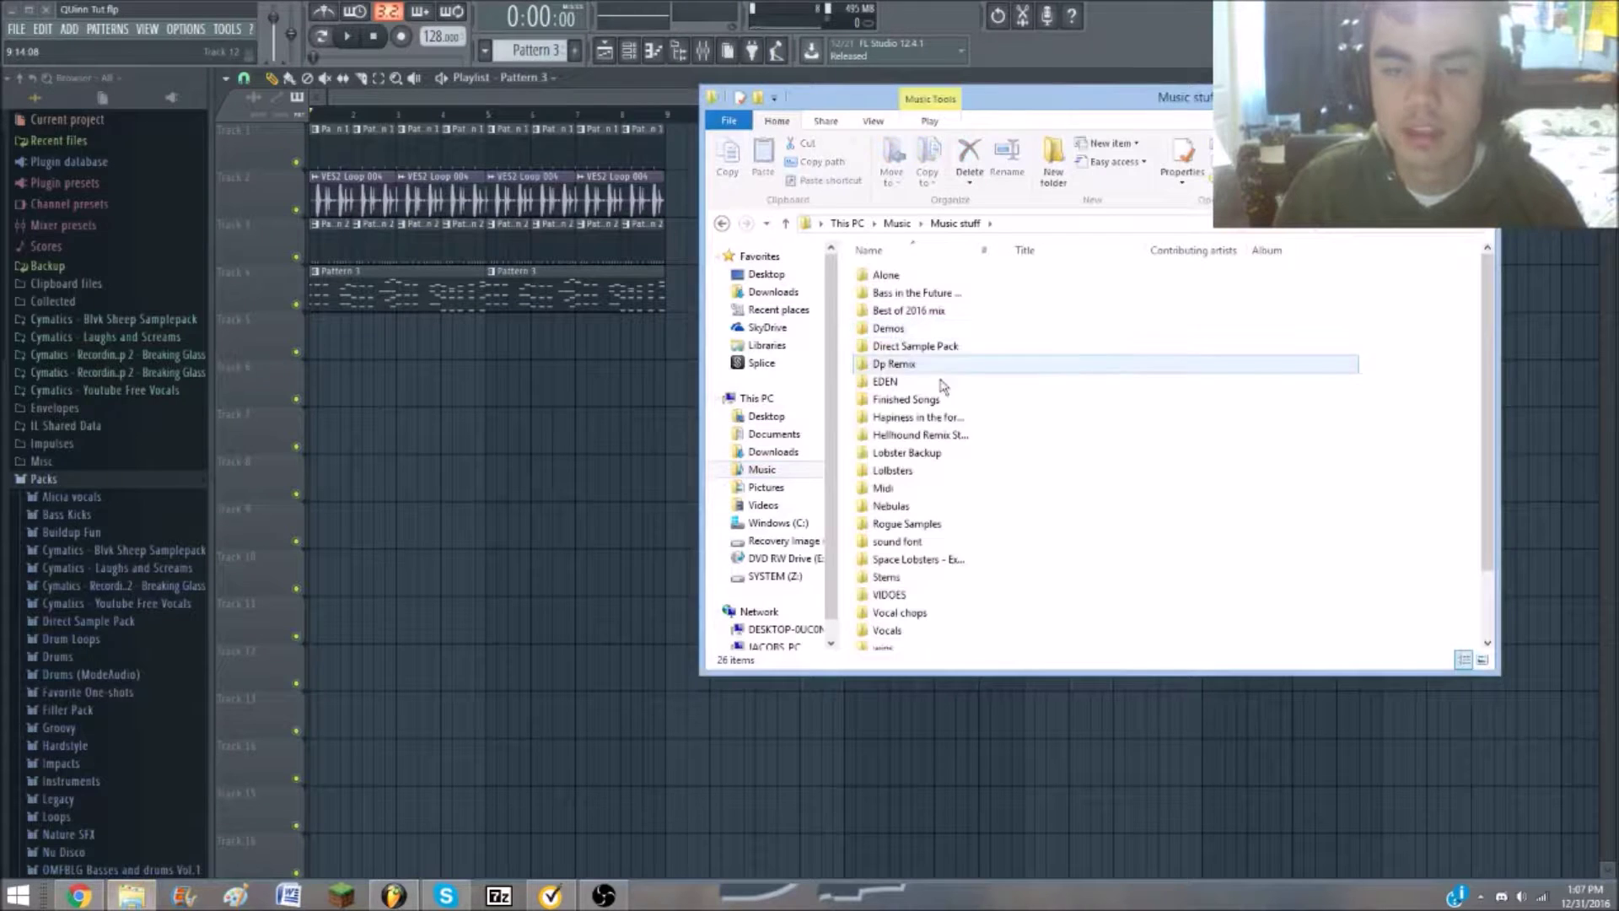
scroll(928, 506, "down", 2)
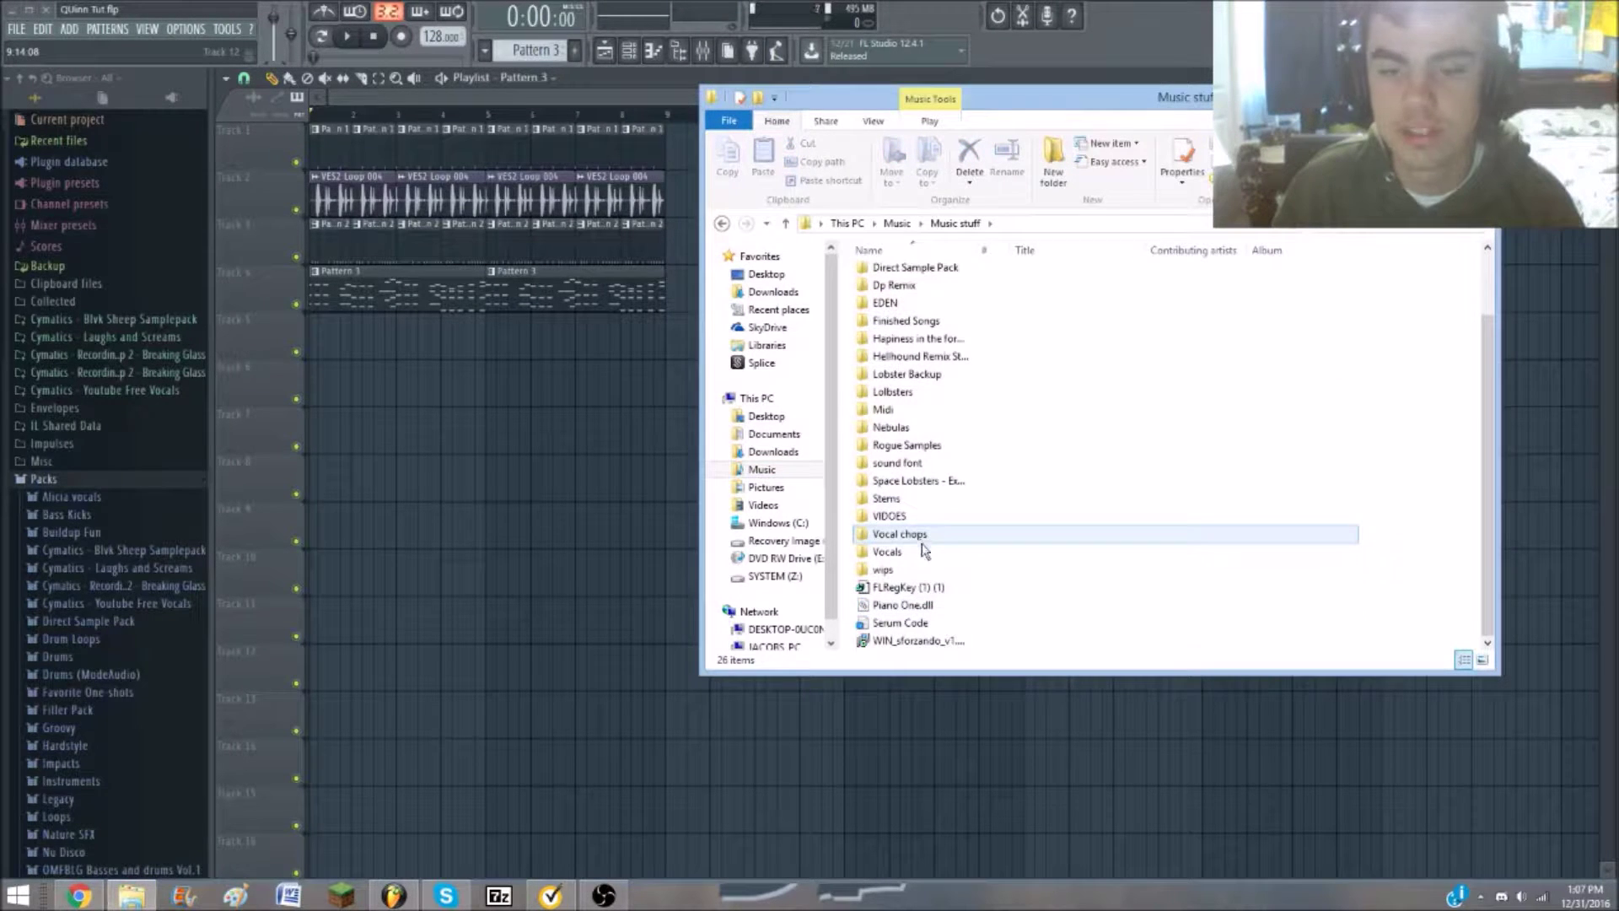
double_click(915, 552)
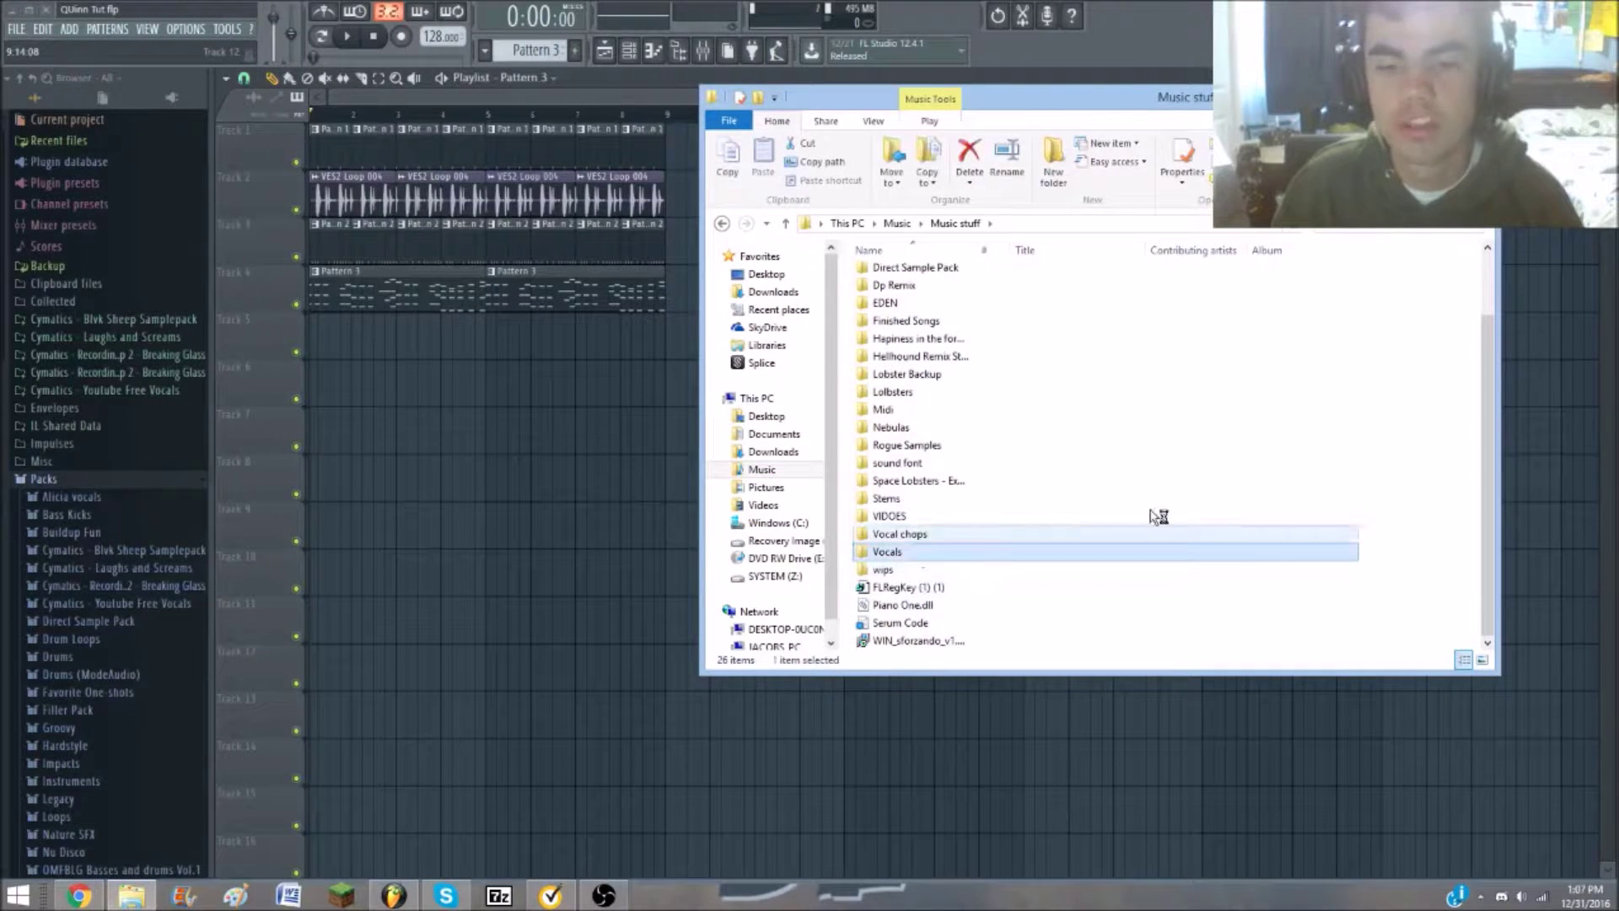
Look through the acapella files in the Vocals folder, comparing the Hardwell acapellas with the remaining vocal stems
left_click_drag(902, 559, 910, 480)
left_click(951, 578)
left_click_drag(1082, 560, 878, 421)
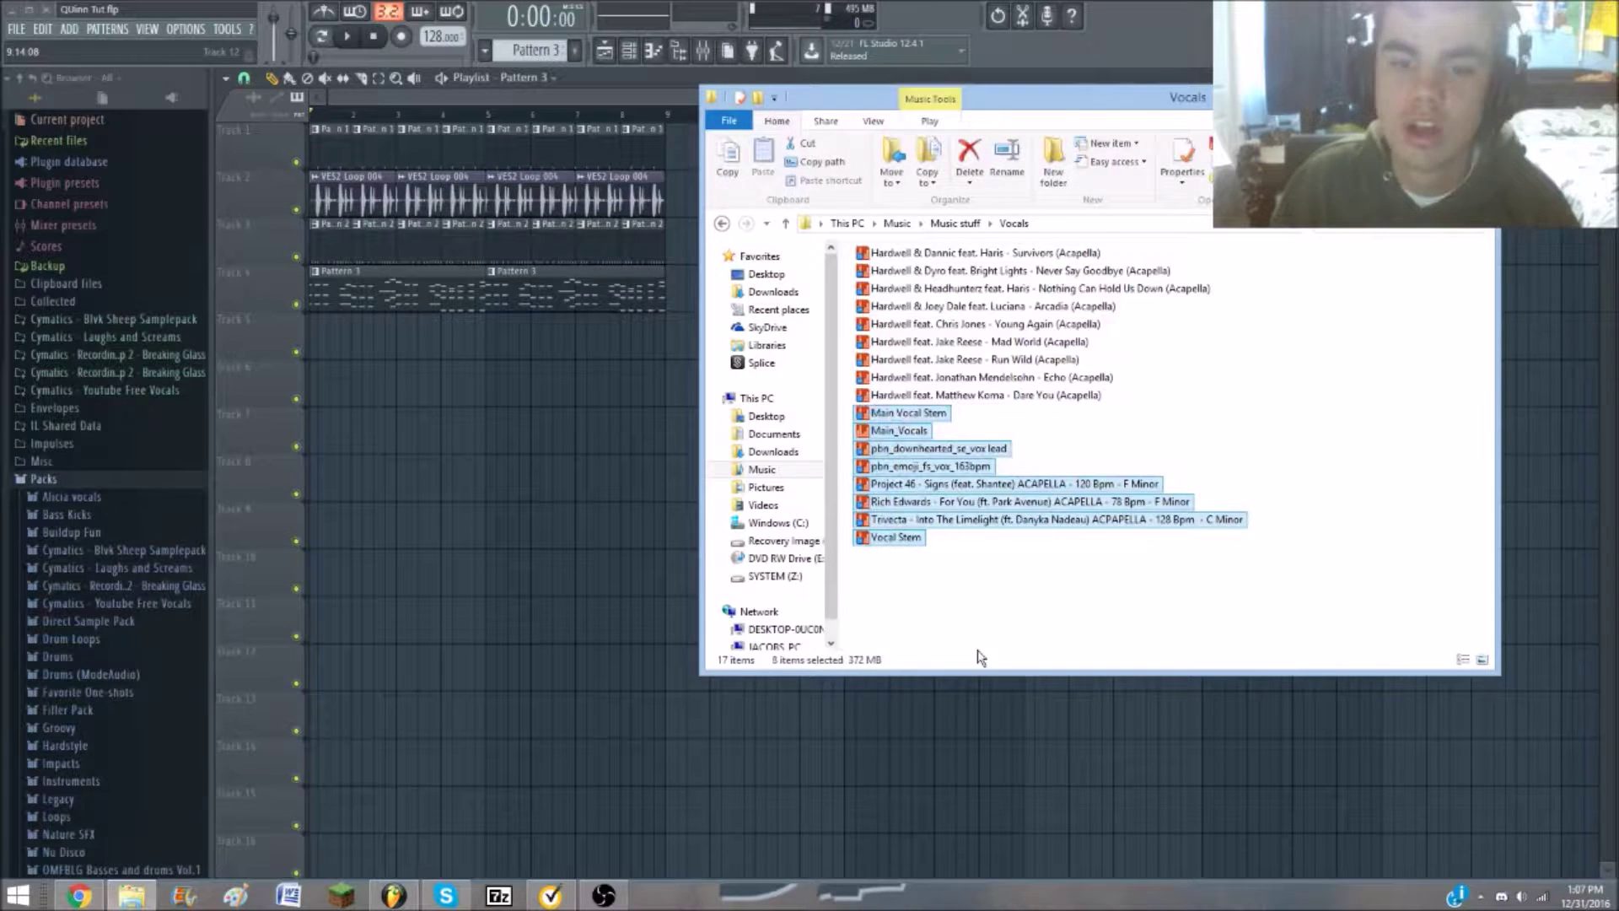
left_click(925, 394)
left_click(919, 252, "shift")
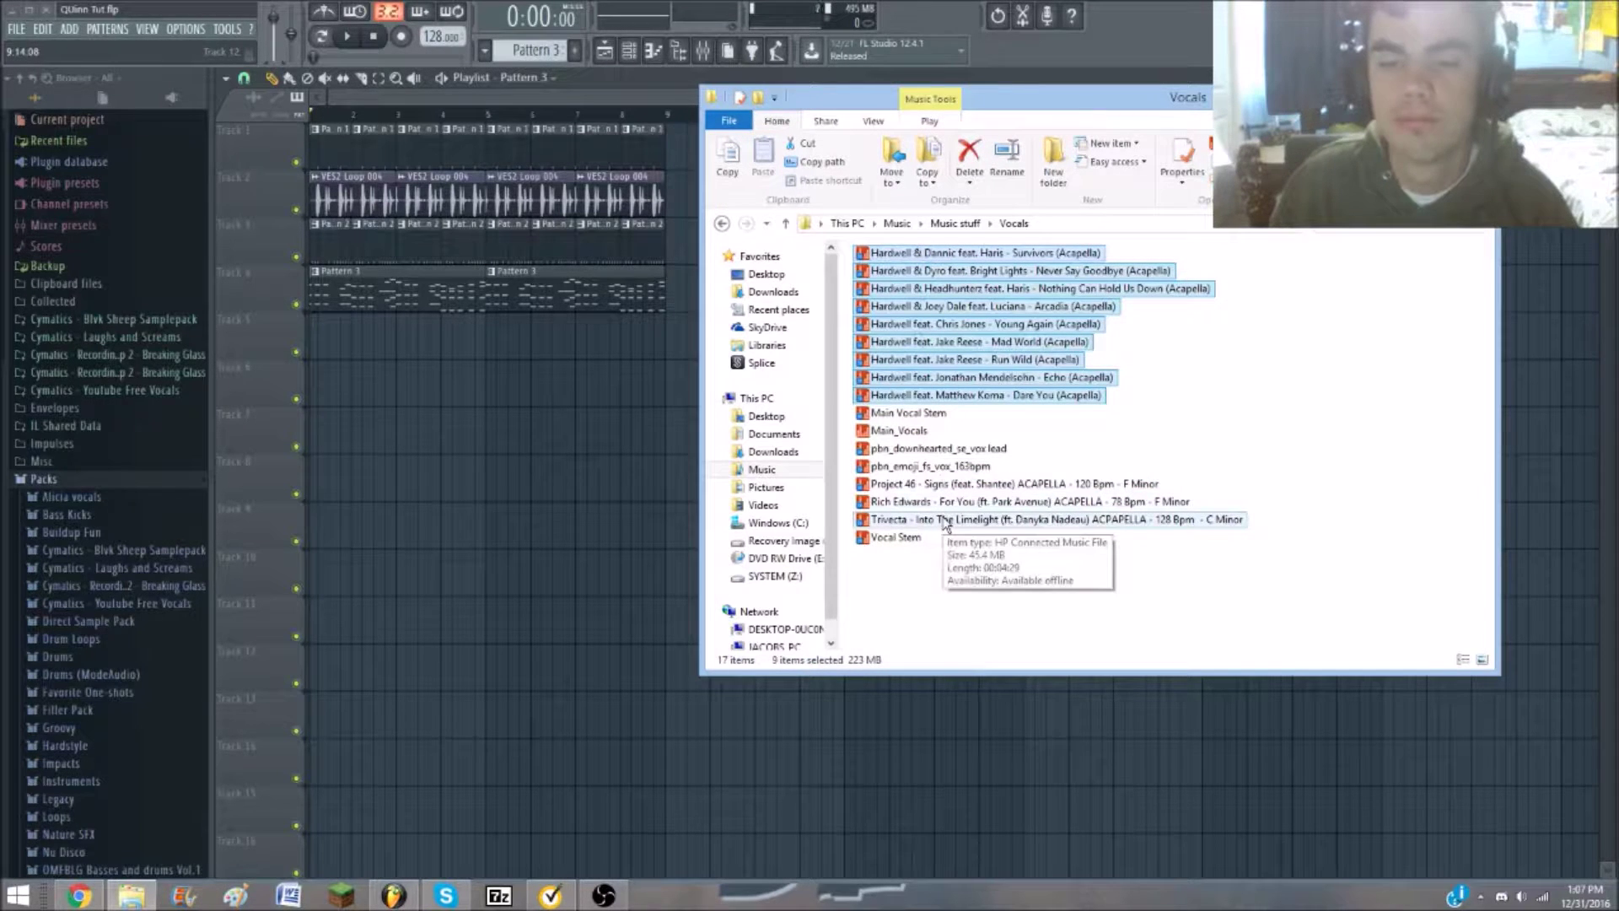
left_click(941, 570)
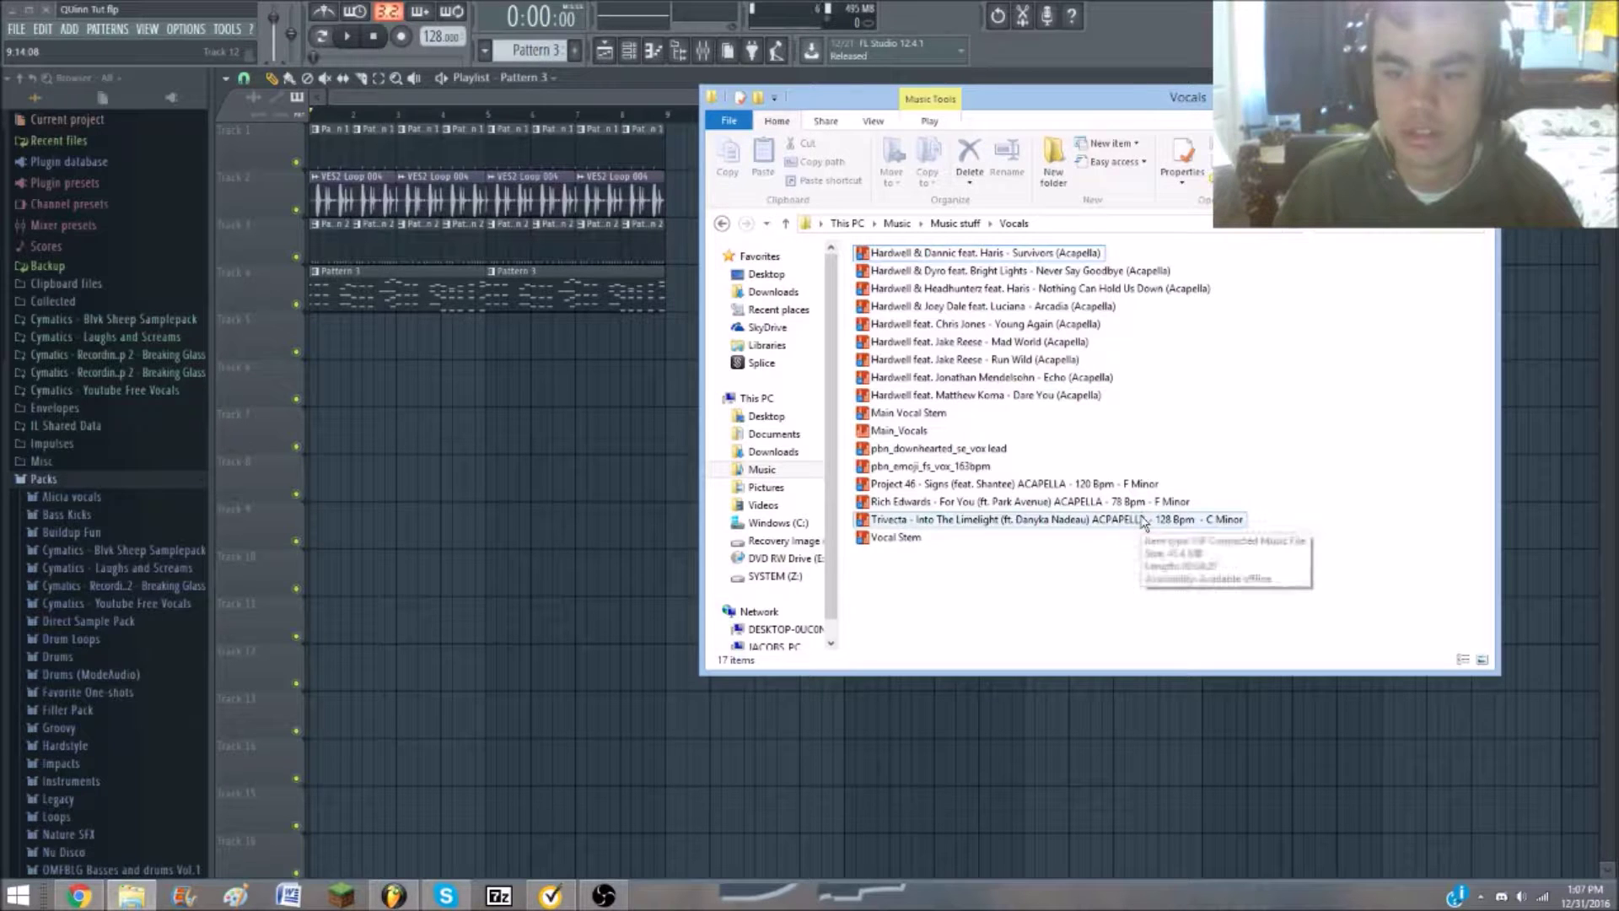
Import the Trivecta "Into The Limelight" acapella (128 Bpm, C Minor) into FL Studio and place it as a clip in the playlist
left_click_drag(1144, 522, 353, 122)
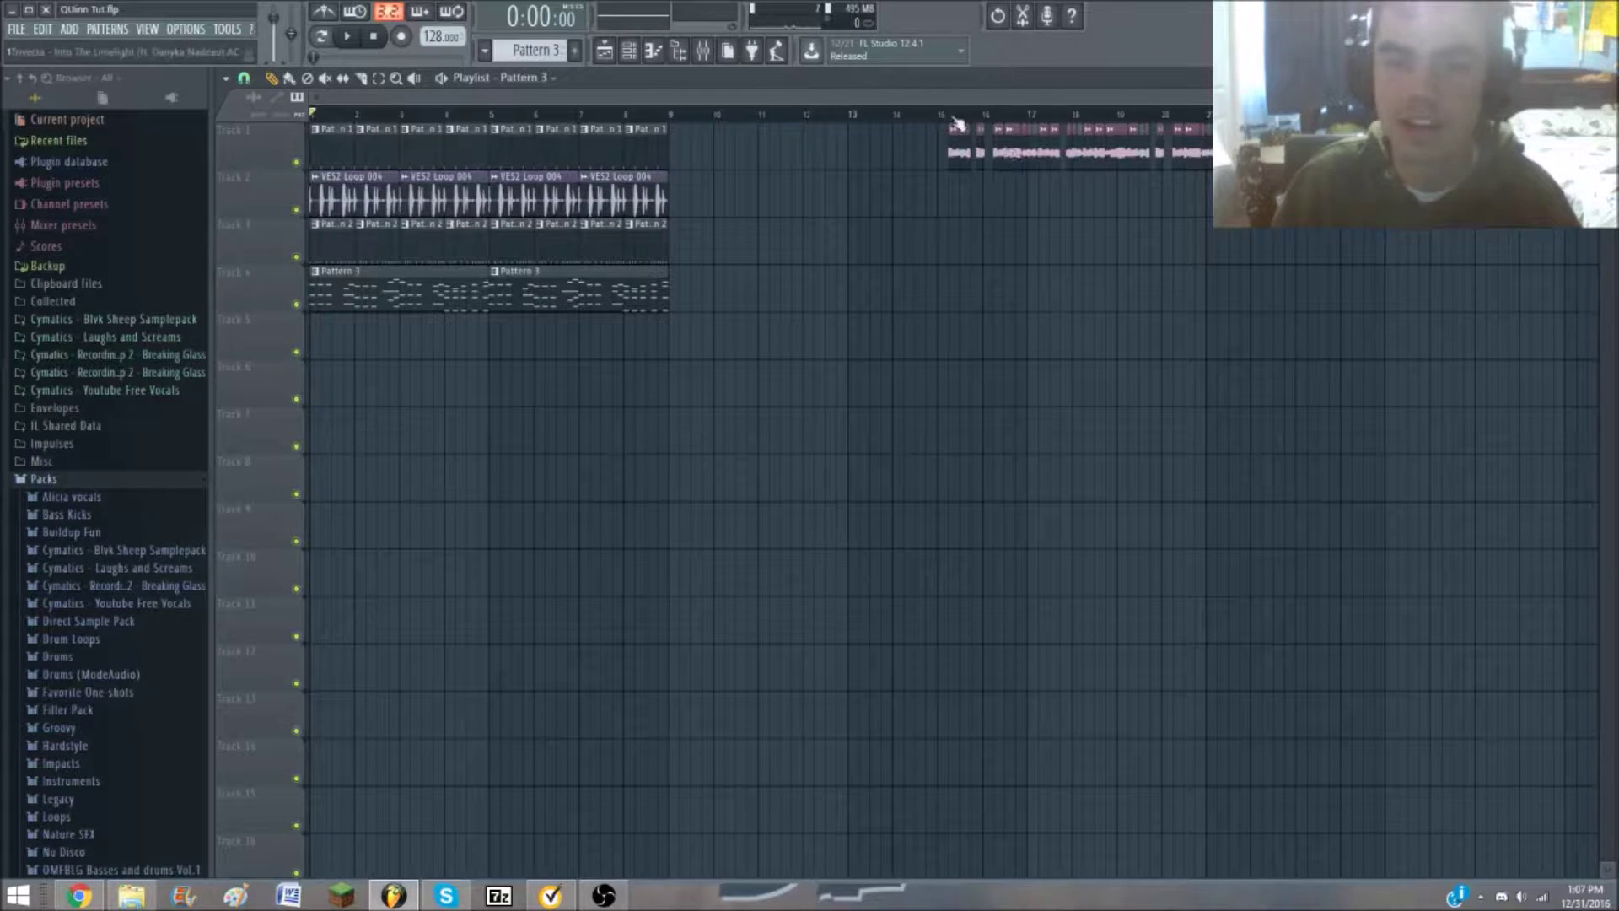
left_click(605, 51)
left_click(540, 277)
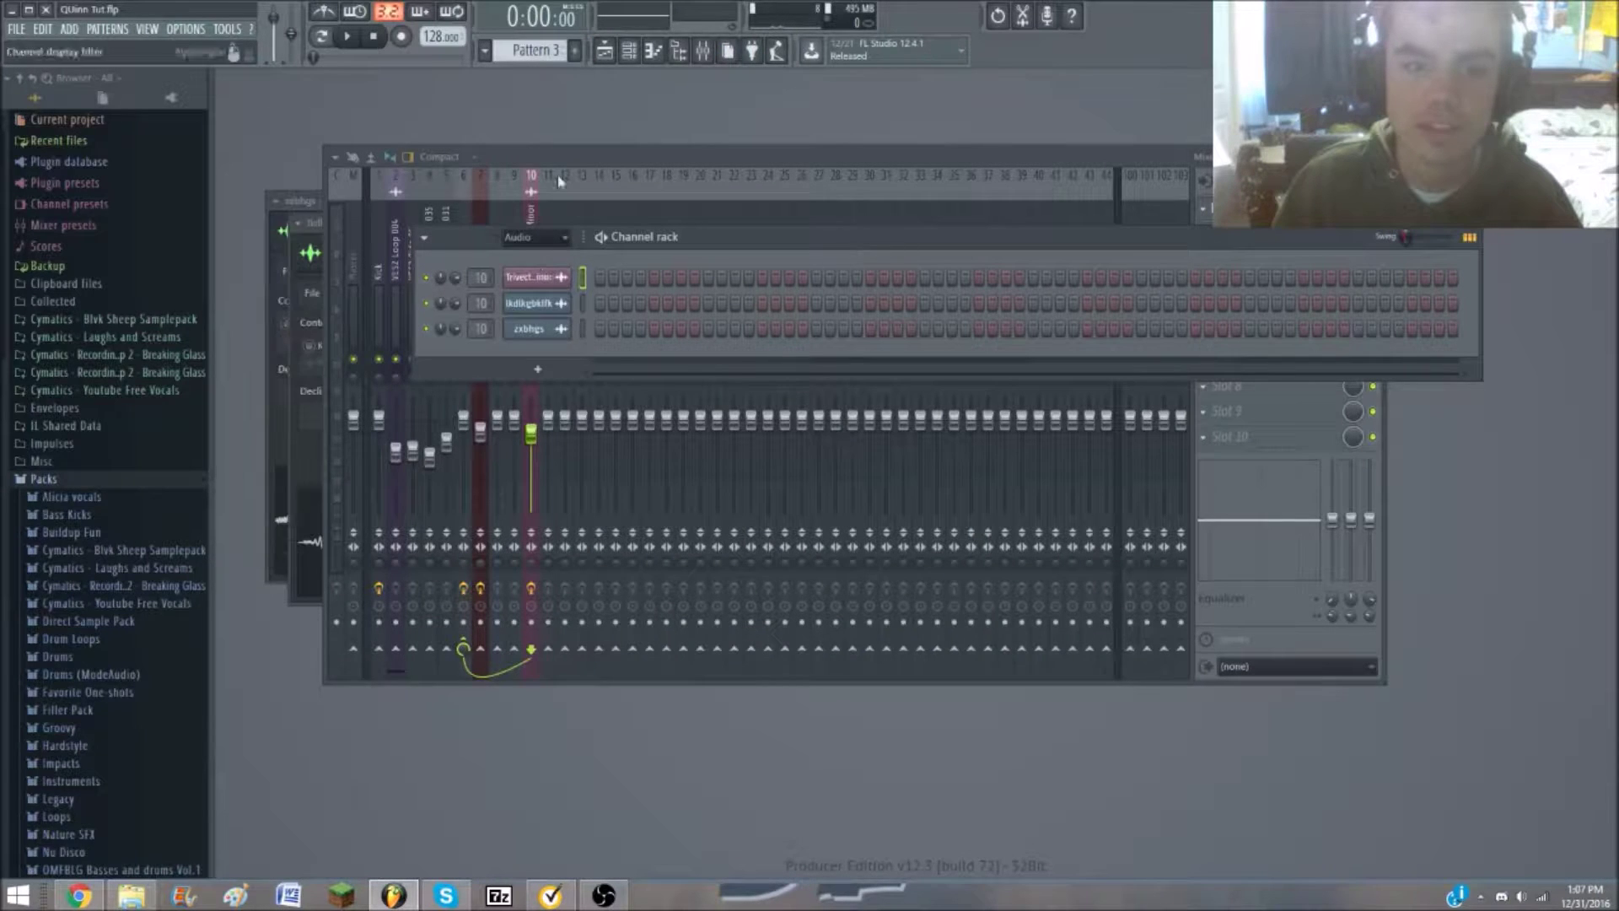
left_click(604, 52)
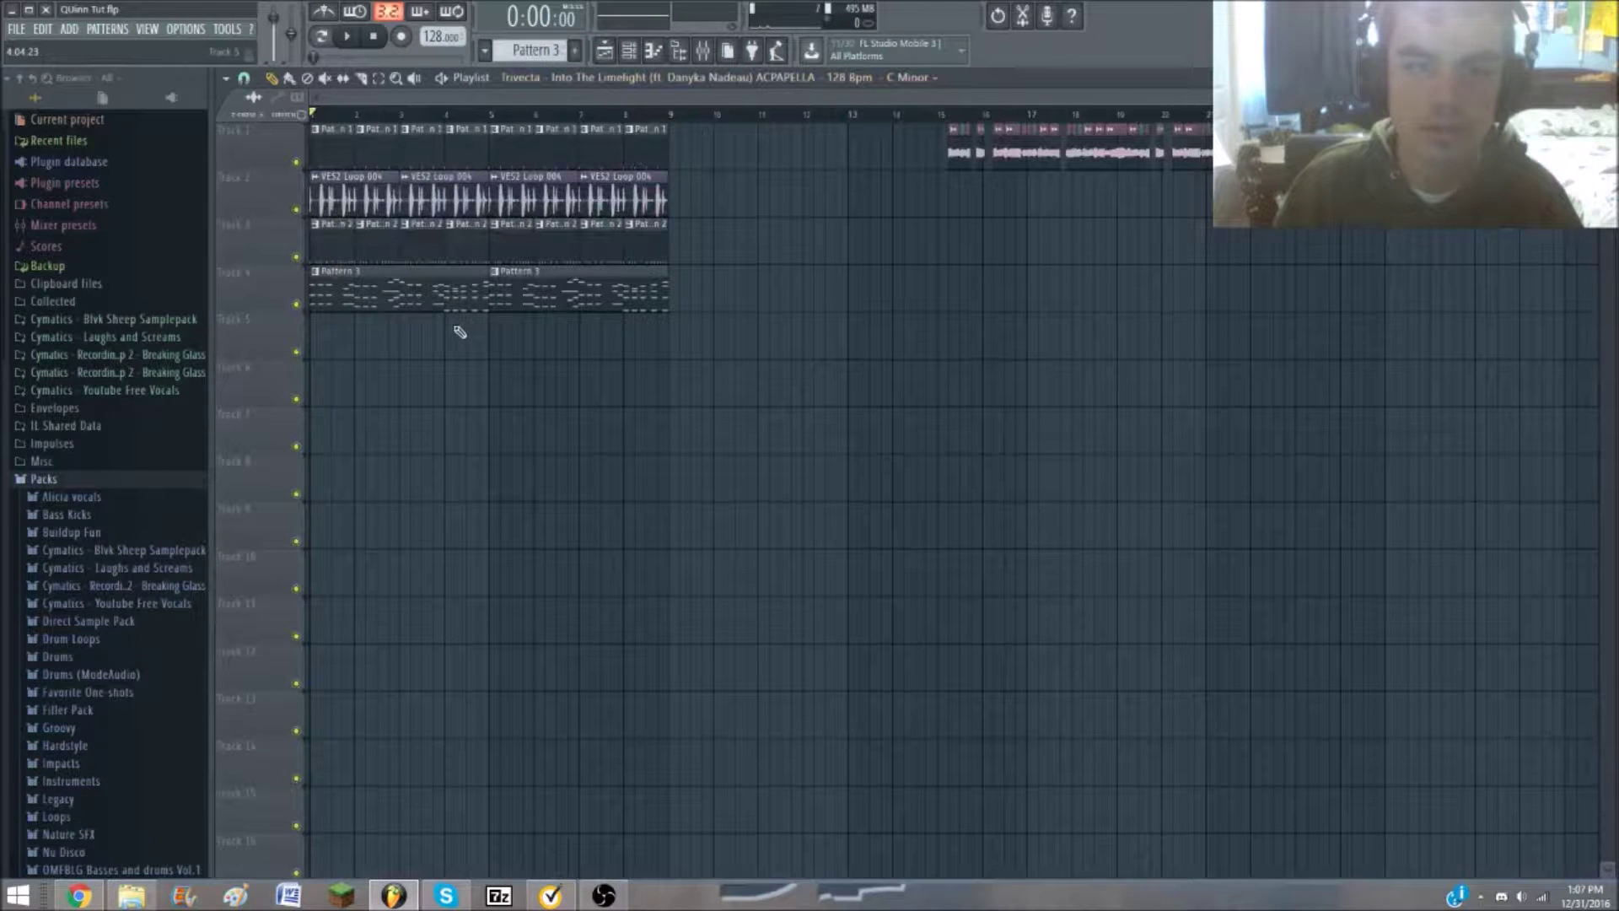
left_click(459, 331)
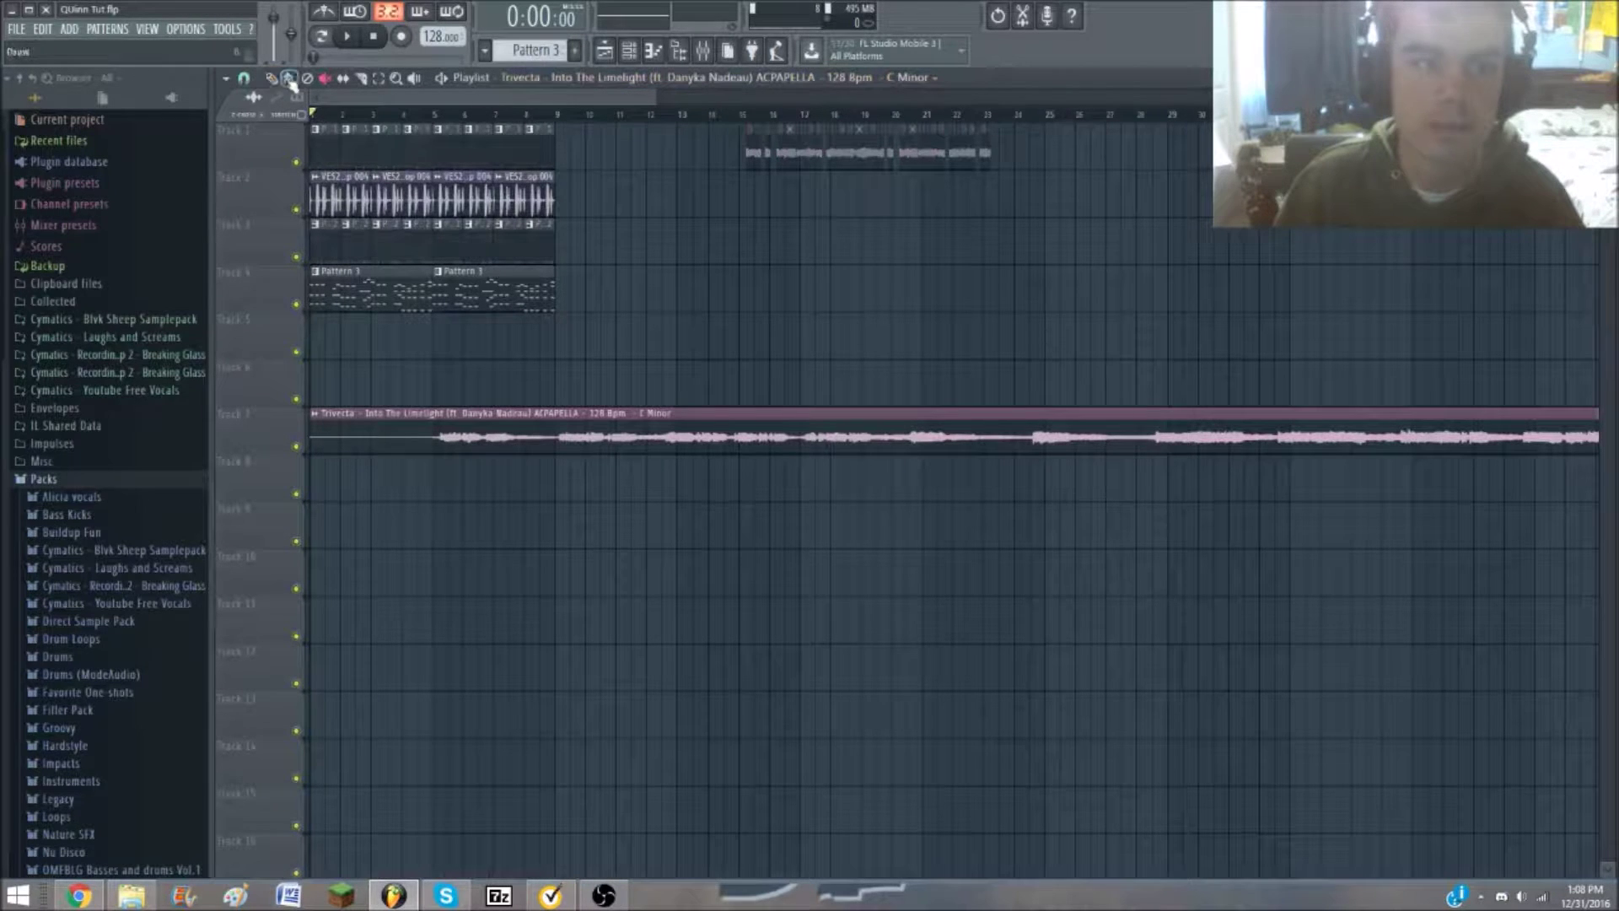
Move the acapella clip up to Track 5, starting at bar 1 without its leading silence
left_click(273, 79)
left_click_drag(314, 437, 291, 323)
scroll(267, 345, "up", 3)
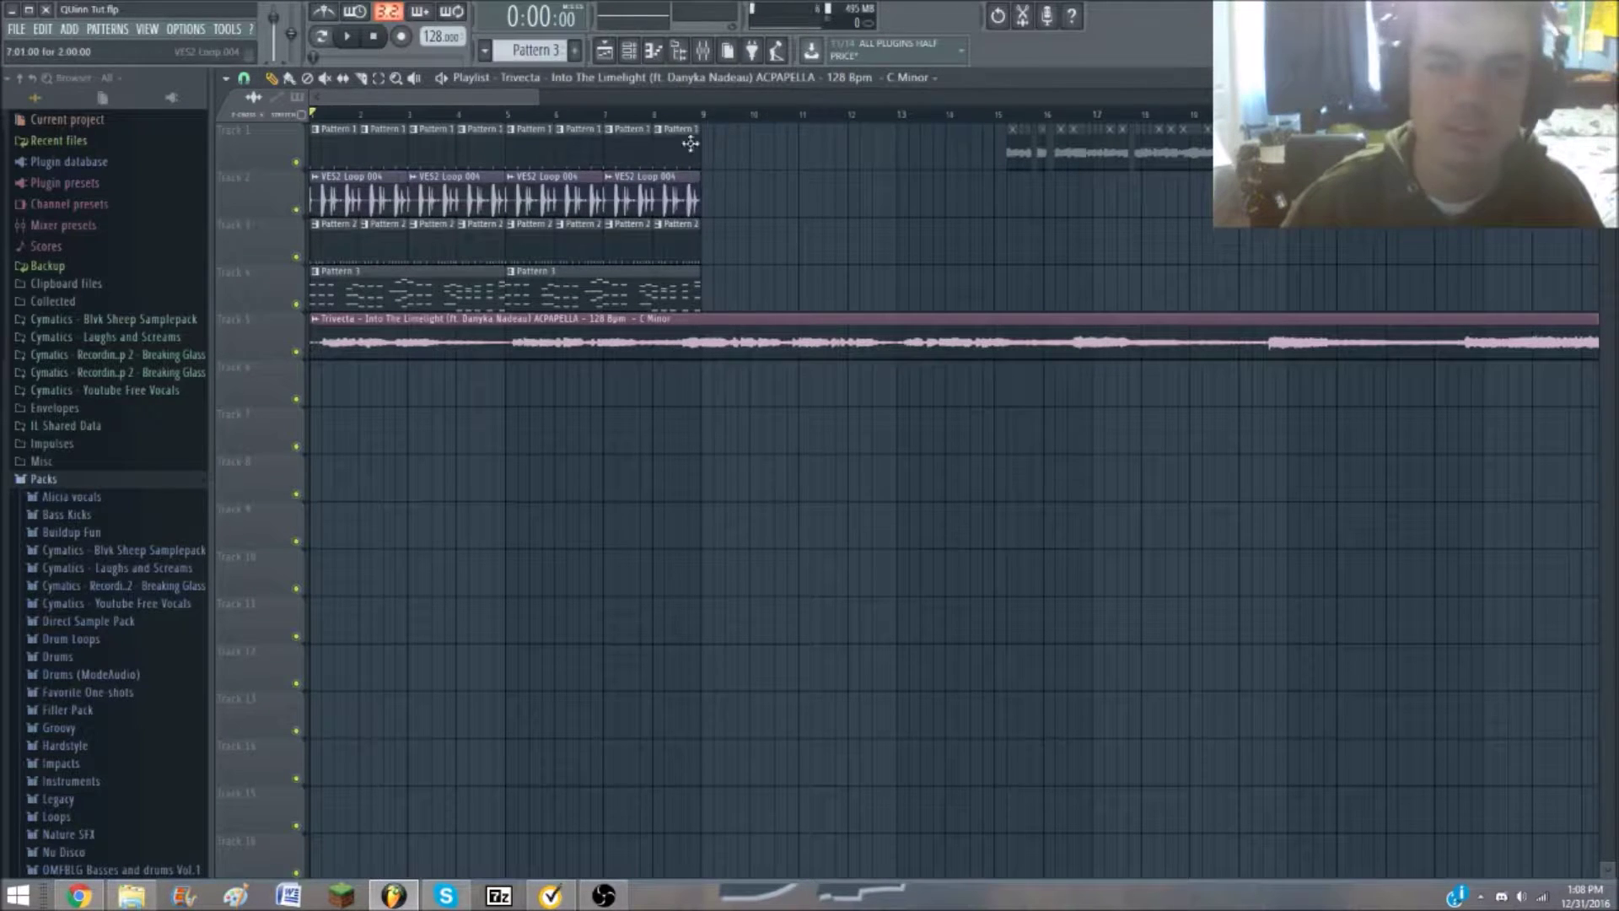
left_click_drag(700, 122, 152, 144)
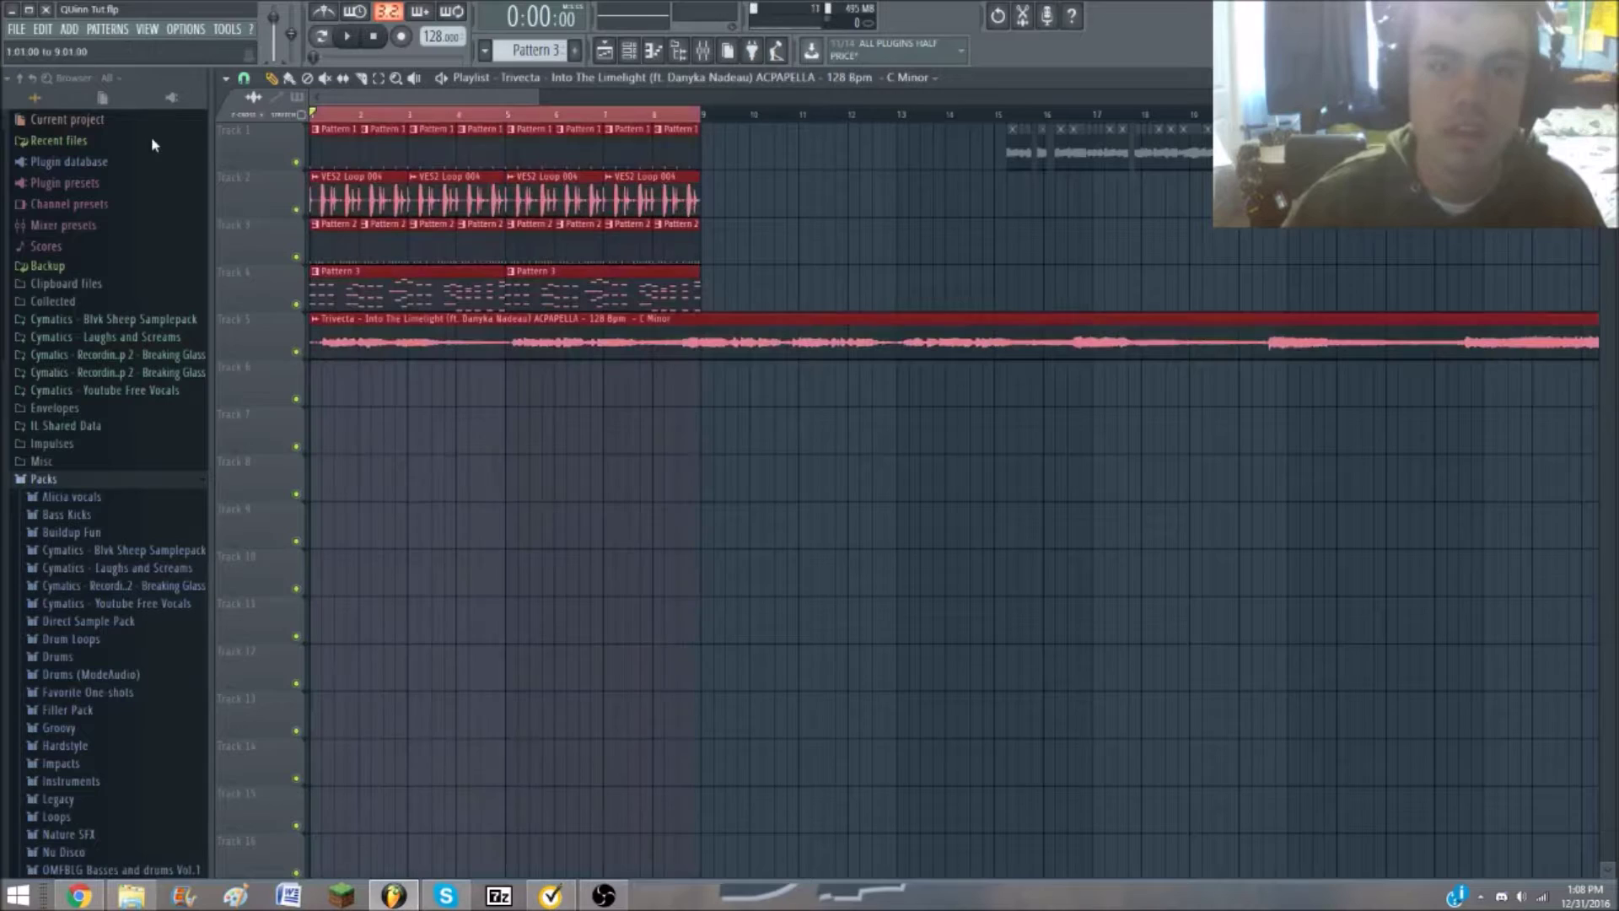
left_click(328, 112)
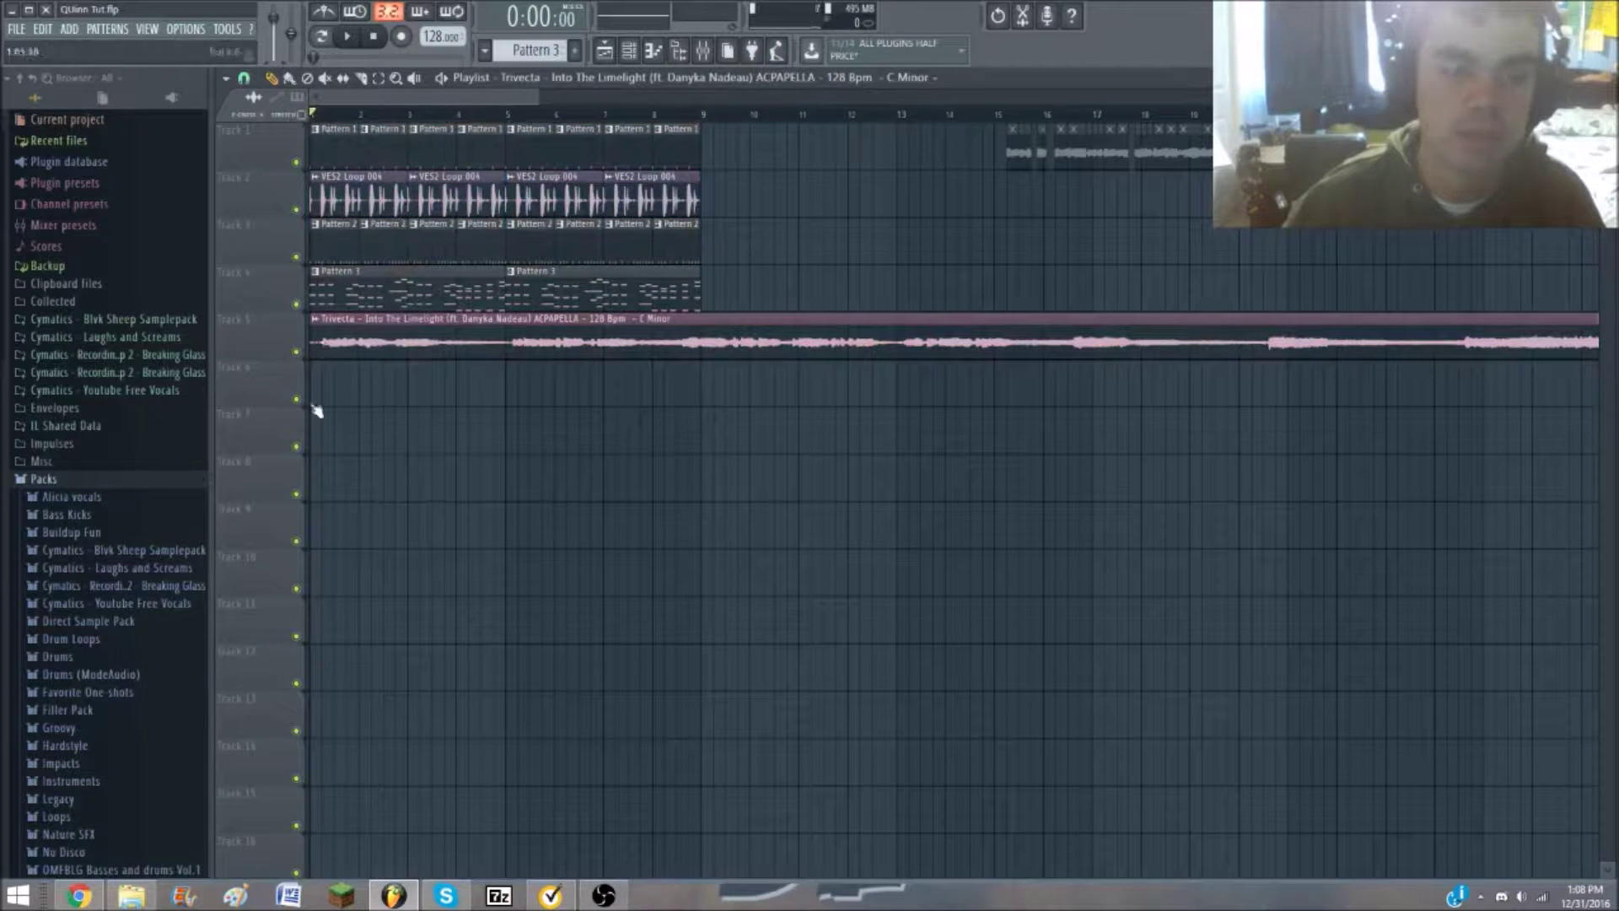
Inspect the acapella's channel settings and its mixer effects, Fruity Reeverb 2 and Fruity Parametric EQ 2, and close their windows
double_click(652, 336)
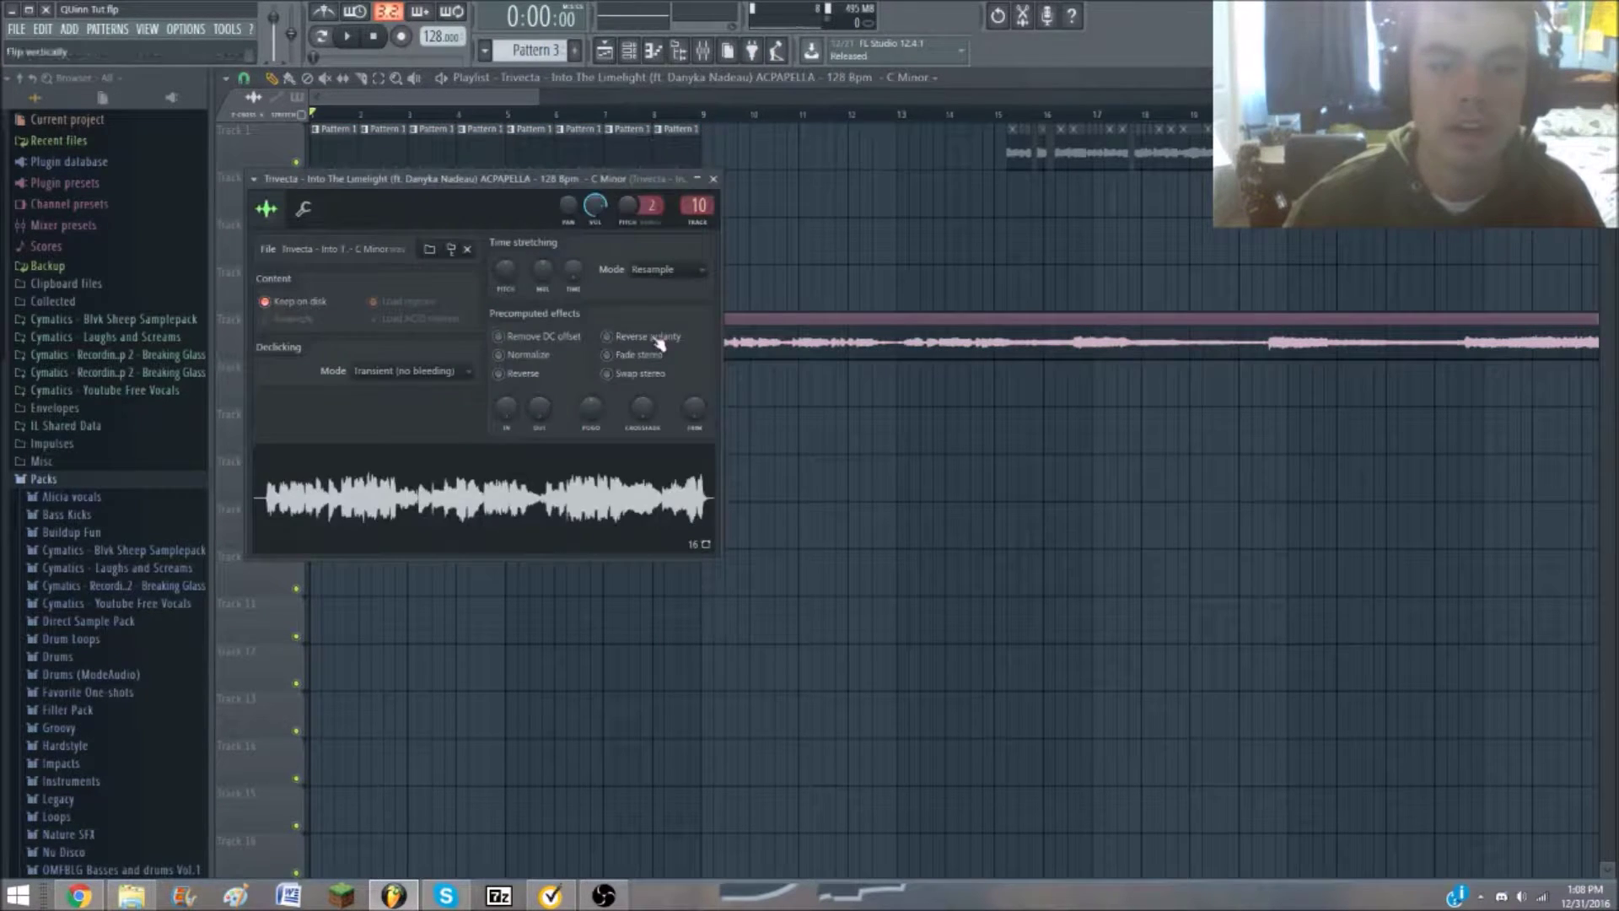
left_click(713, 179)
key("F9")
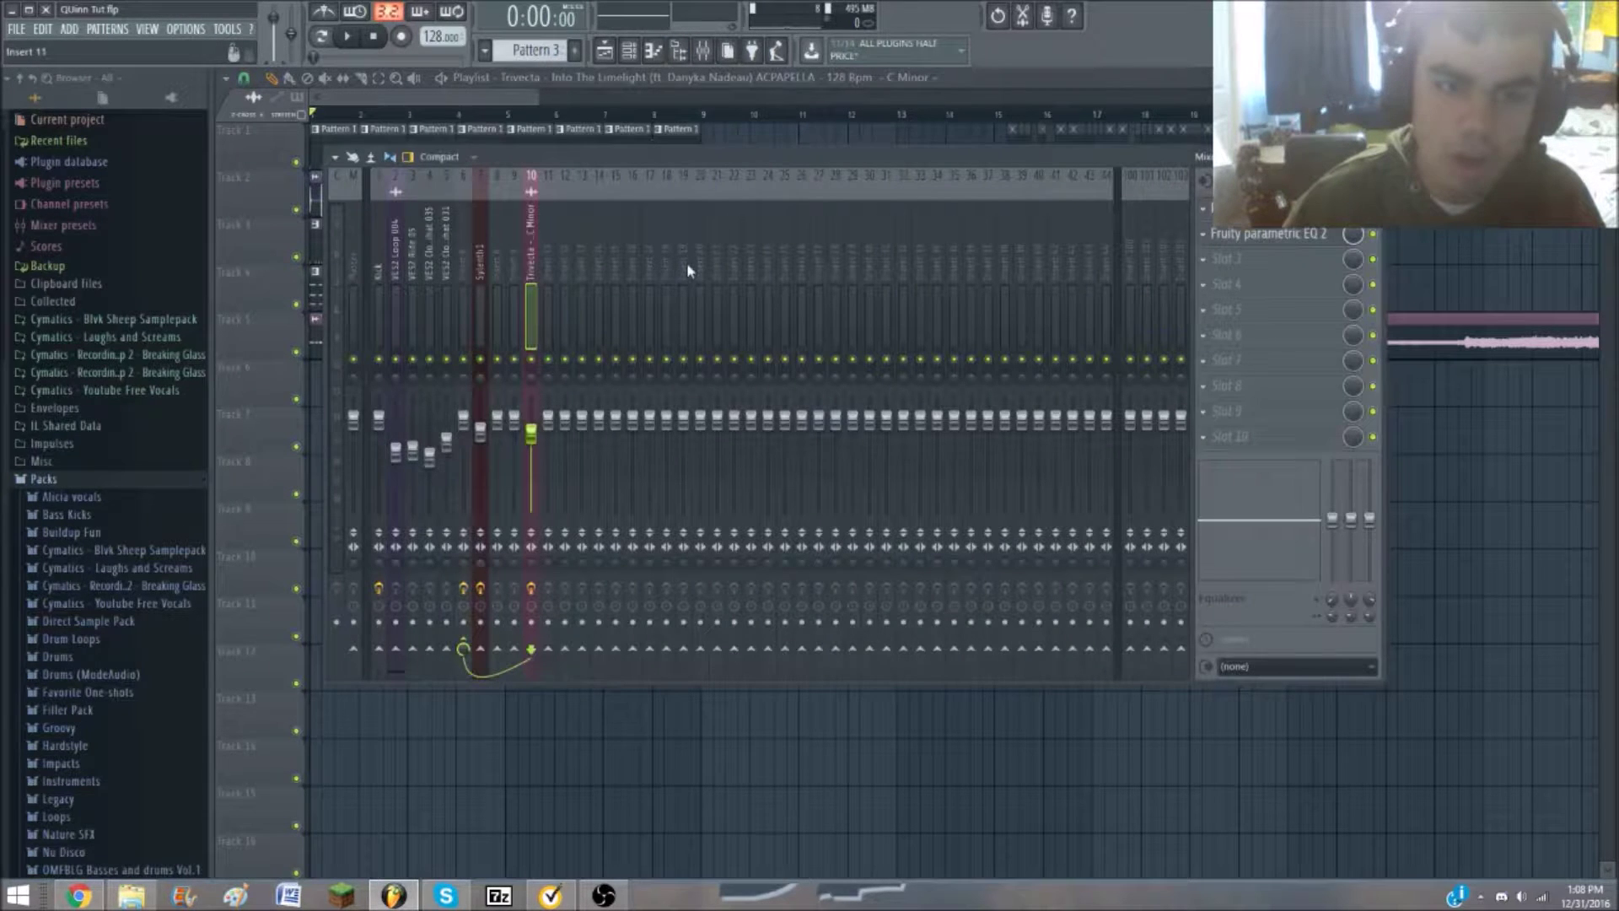
left_click(1291, 244)
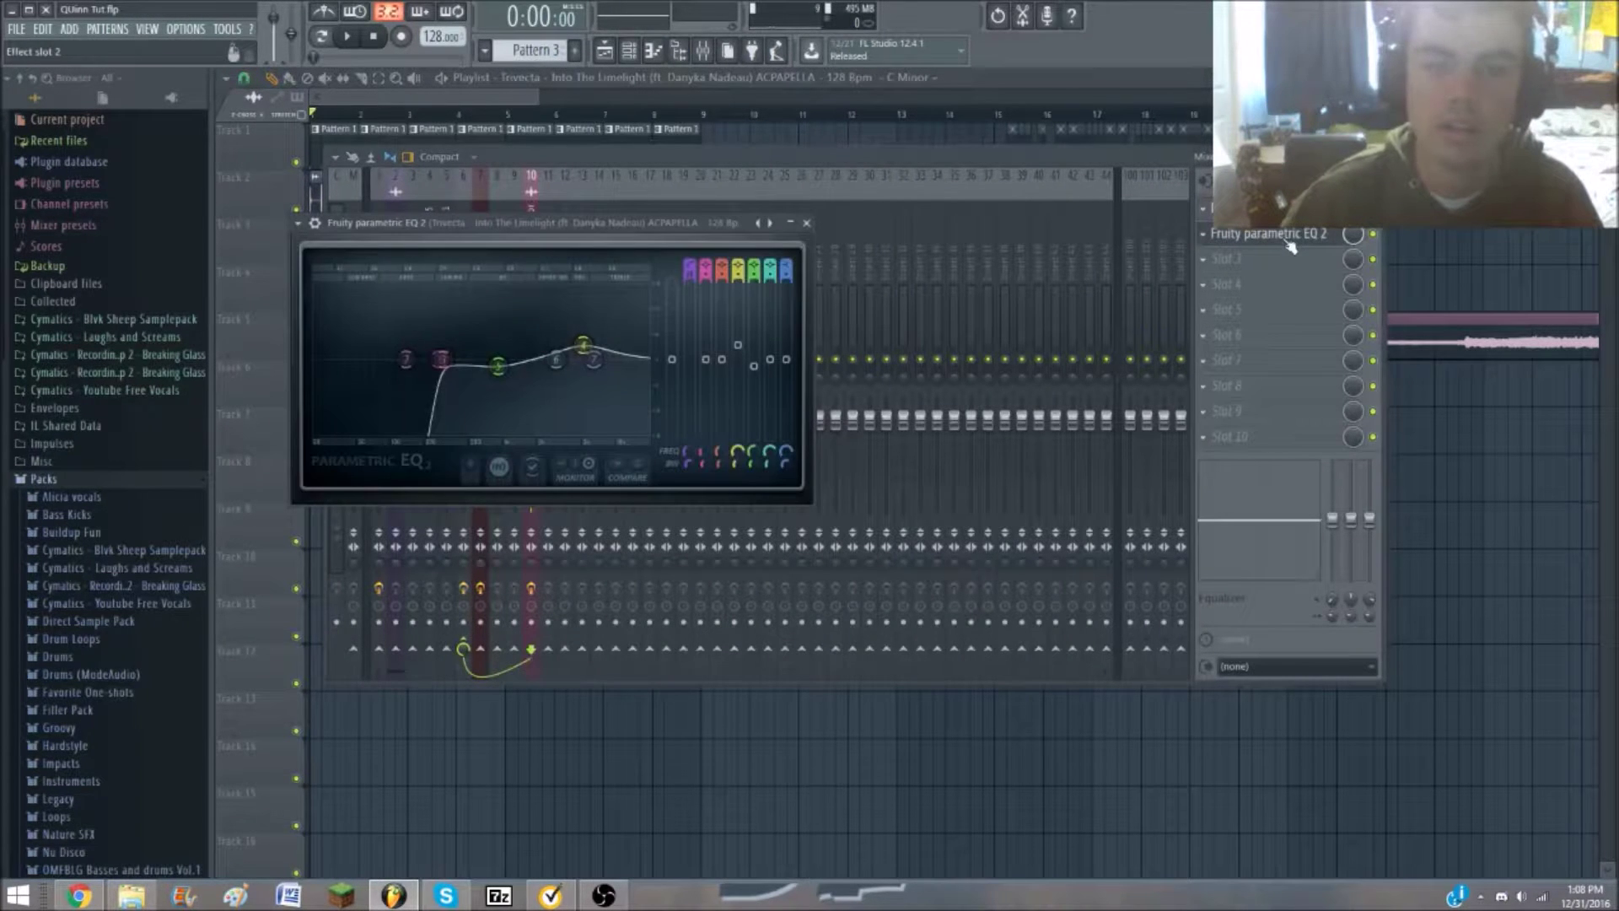
left_click(1291, 245)
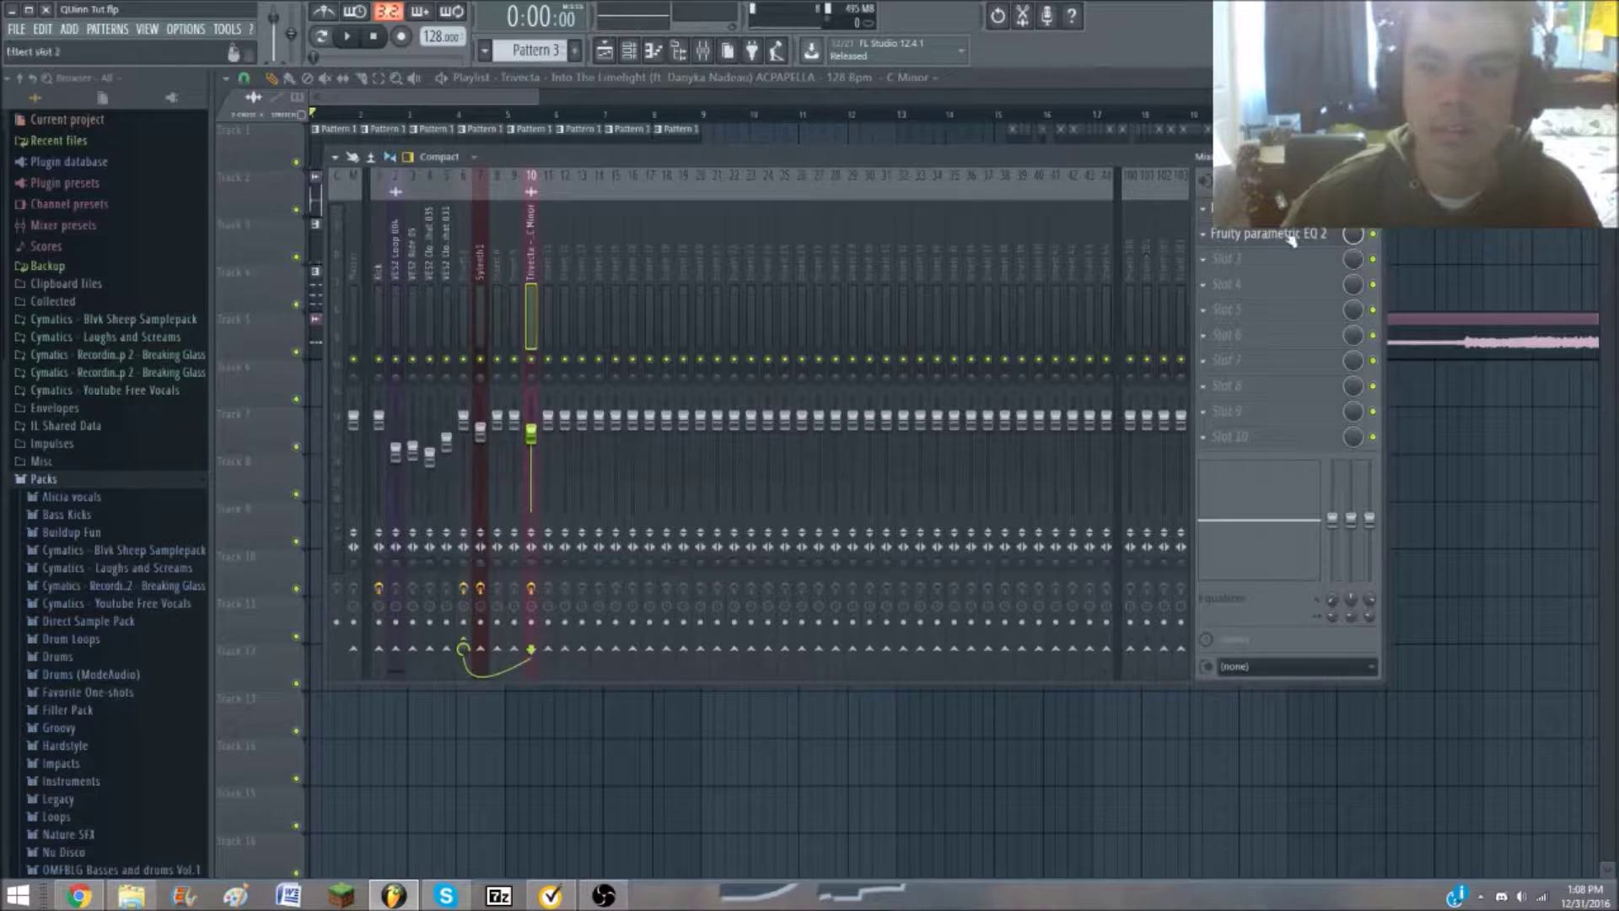
left_click(1285, 240)
left_click(1249, 209)
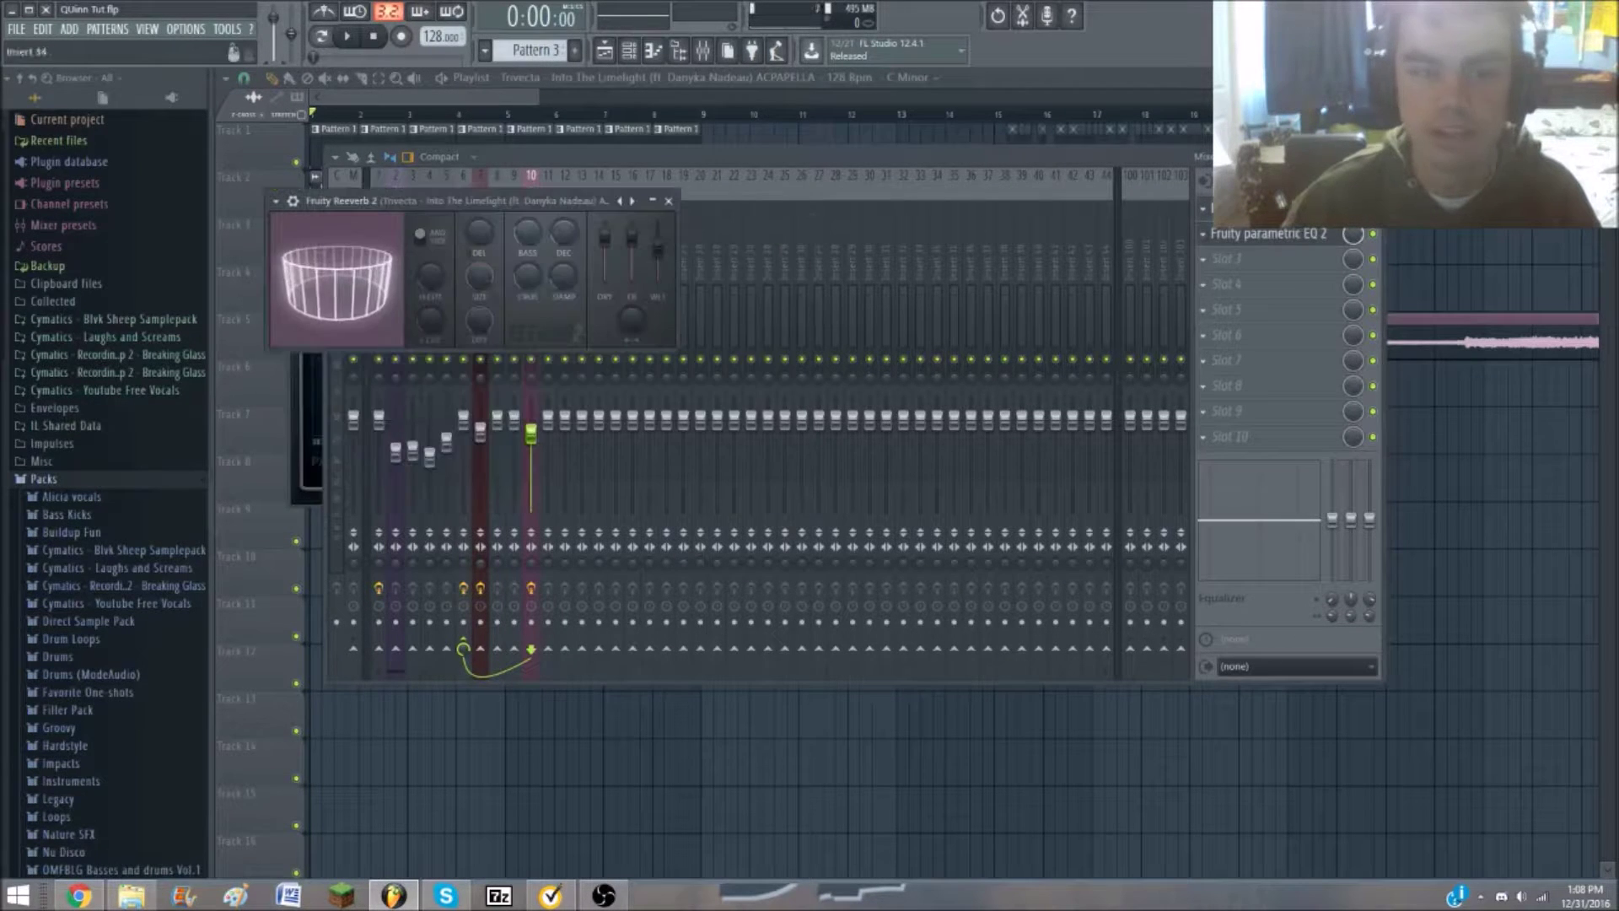
left_click(1307, 241)
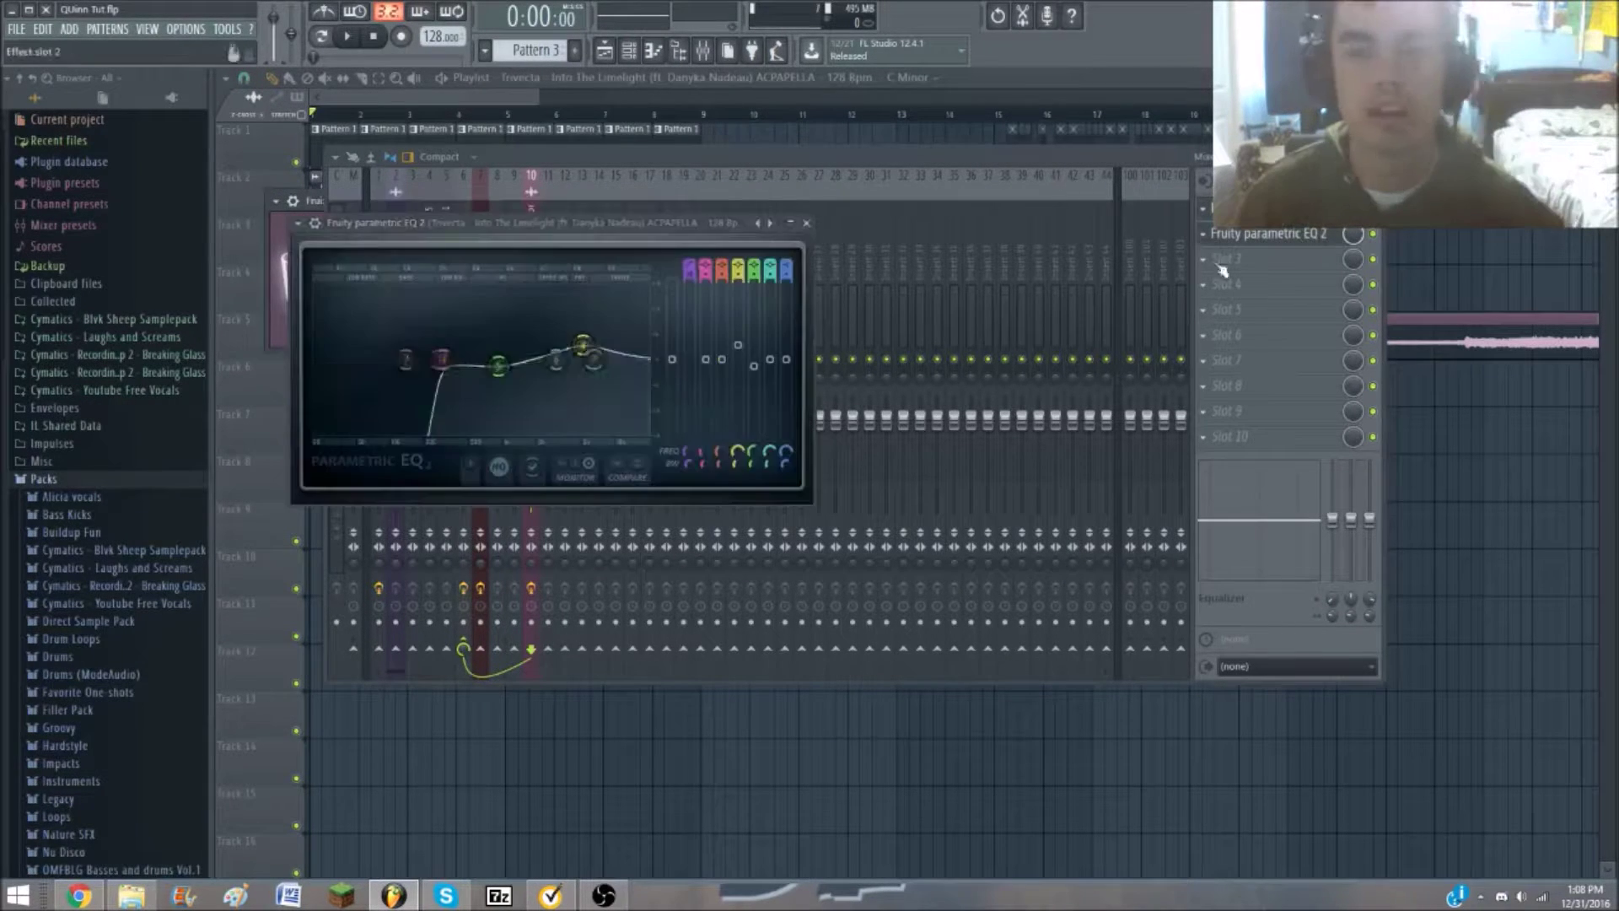
key("Escape")
key("Escape")
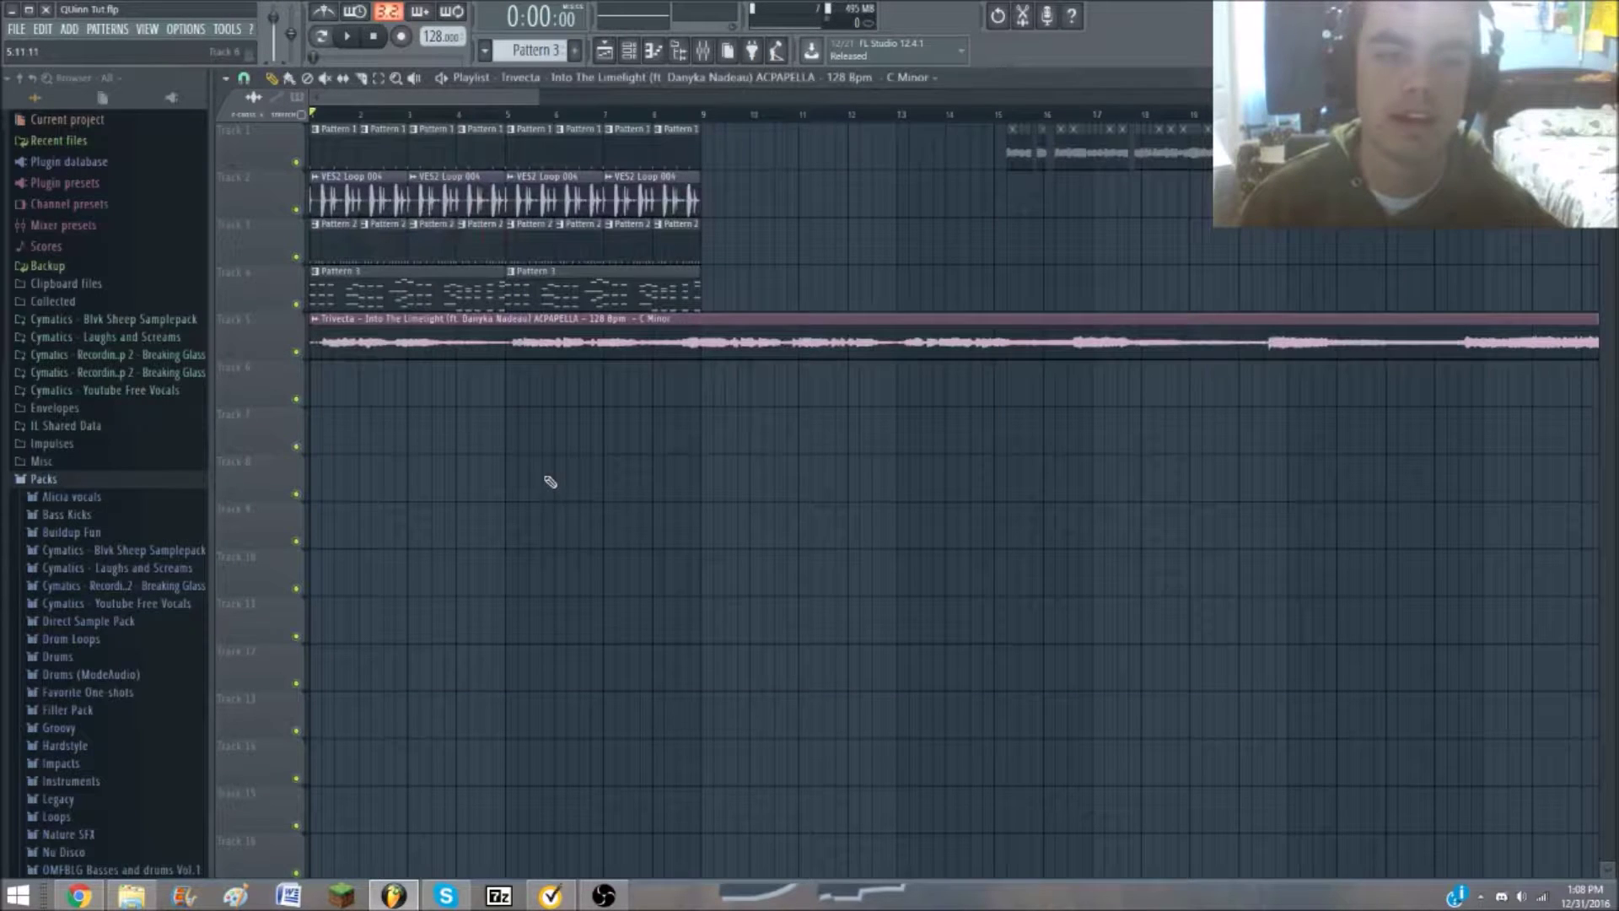
Play the opening bars with the acapella, stop playback, and place the playhead at bar 5
key("space")
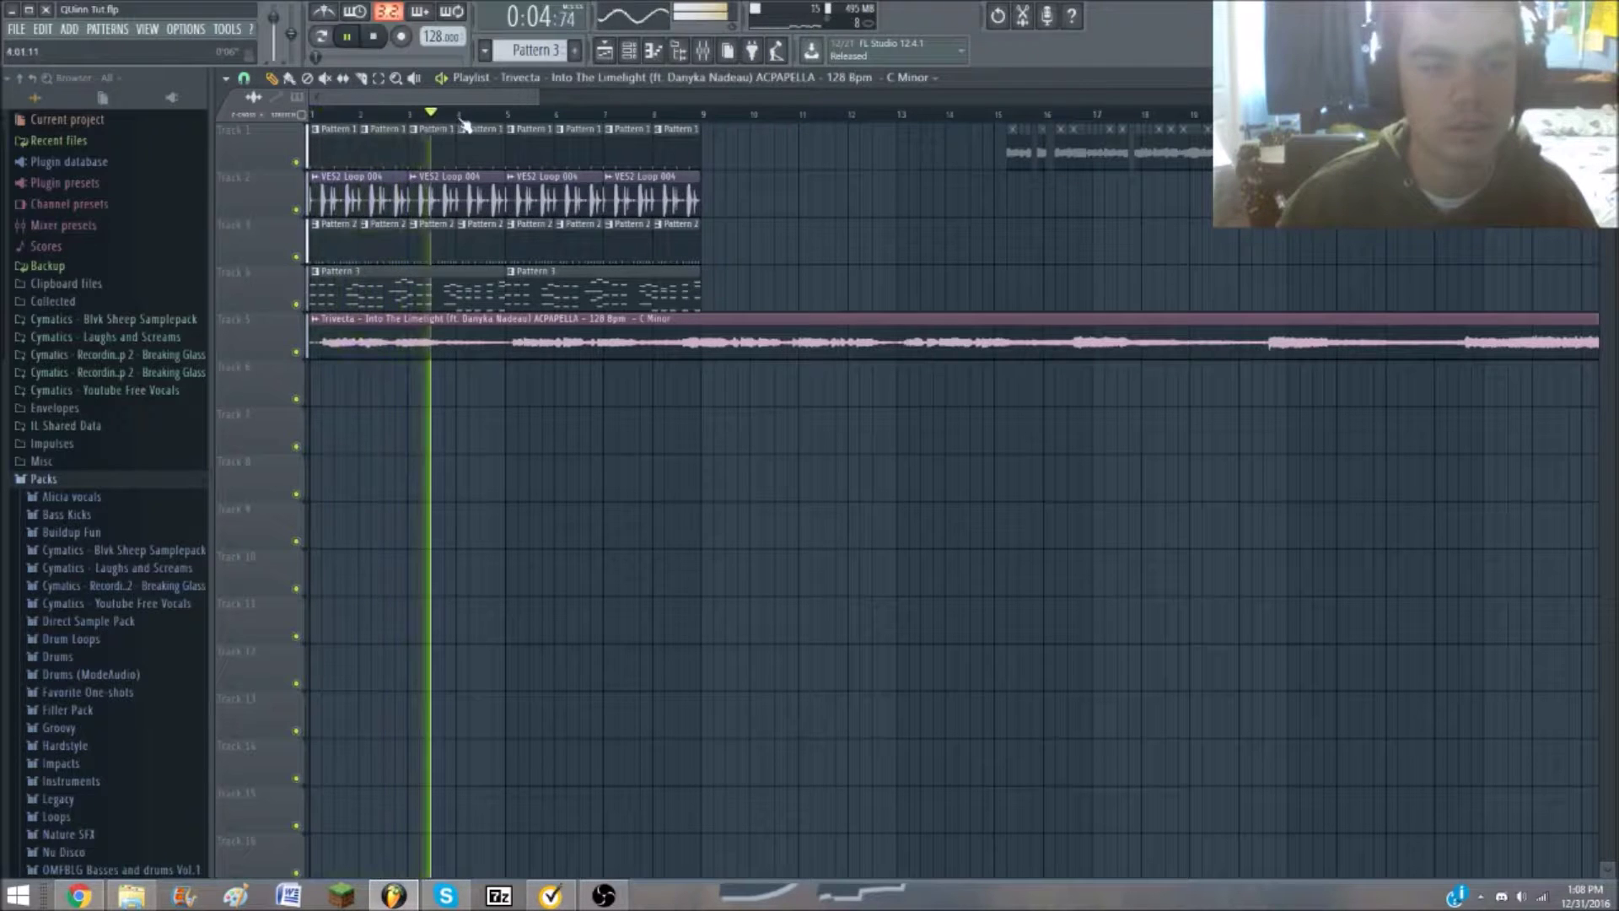
key("space")
left_click(398, 113)
left_click(408, 113)
left_click(508, 113)
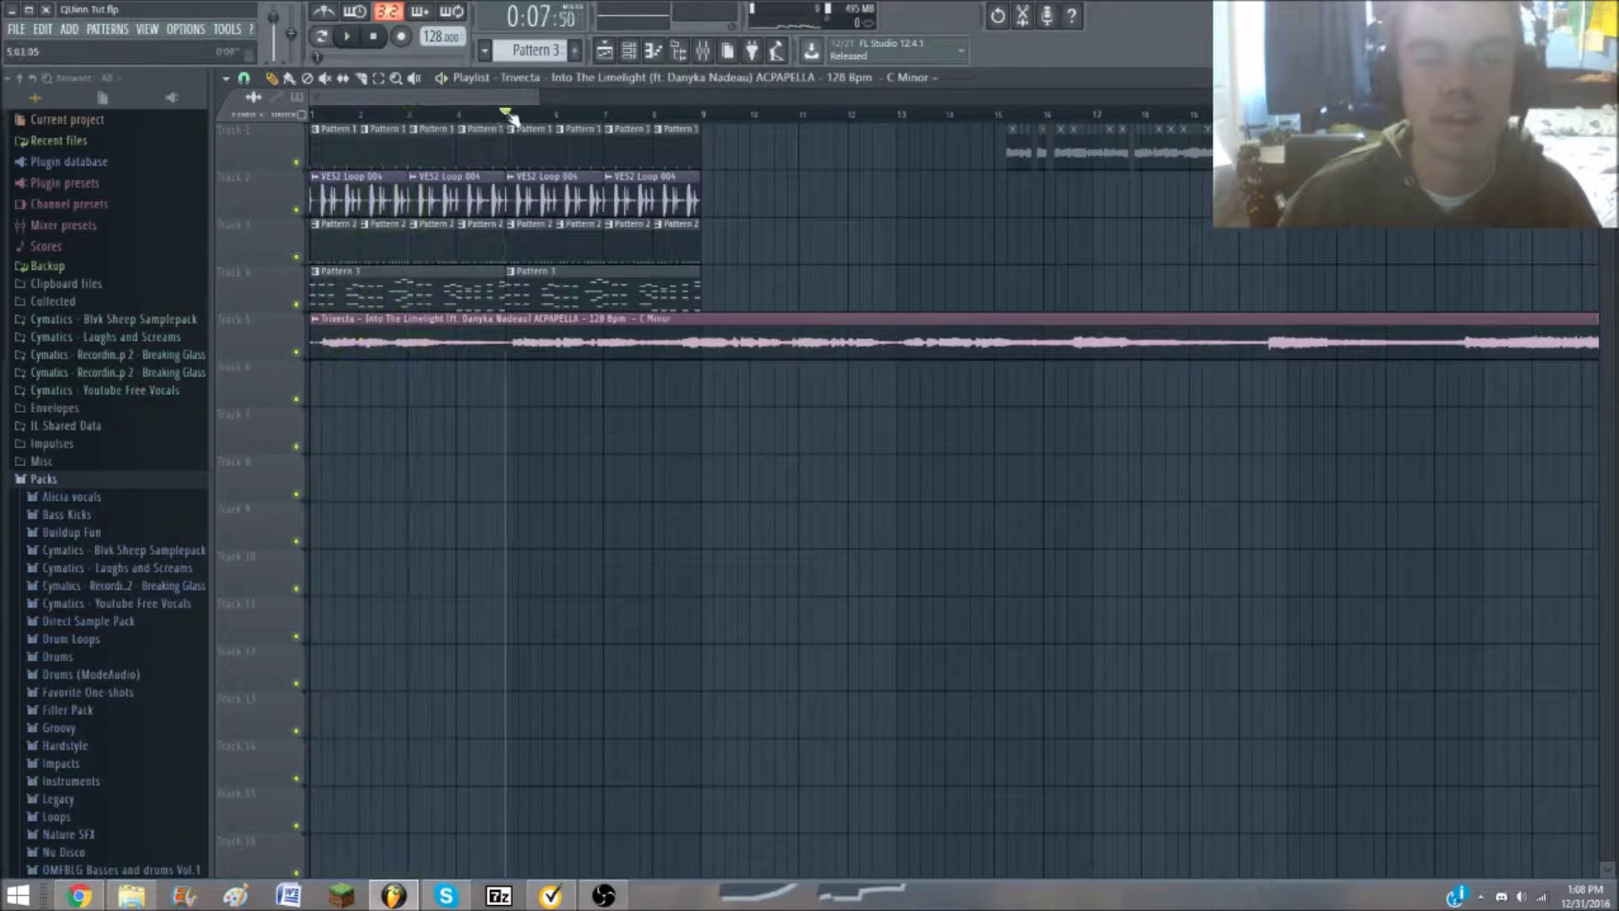
Place the playhead at 0:01:40, near the beginning of the acapella clip
scroll(535, 110, "up", 3)
left_click(364, 113)
scroll(397, 118, "up", 2)
left_click(408, 113)
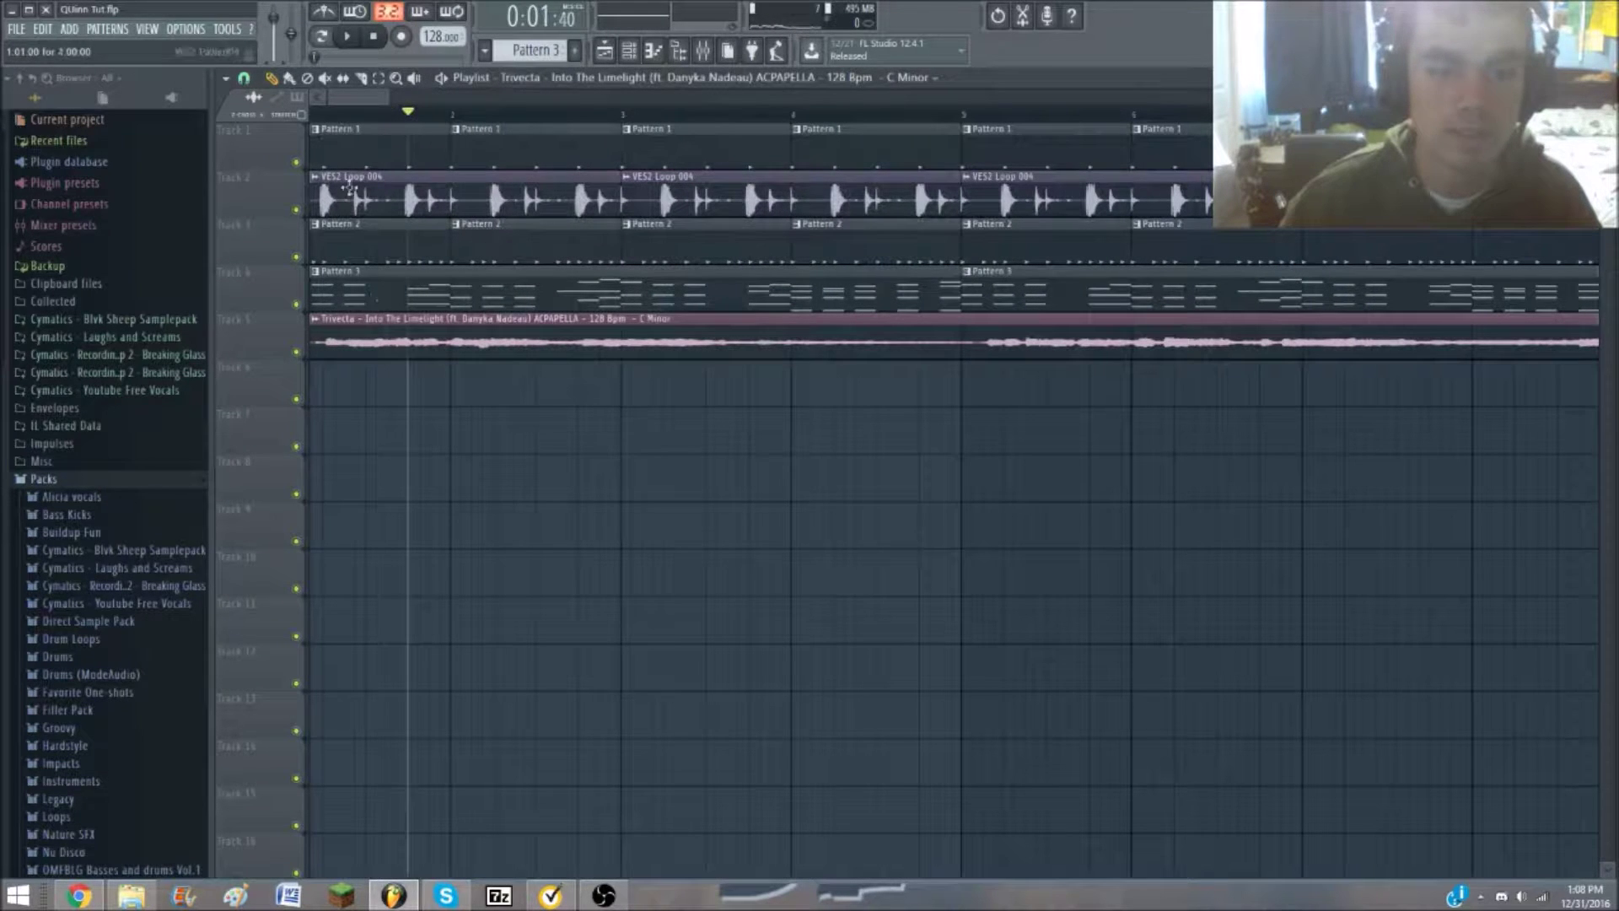
Slice the vocal phrase just before bar 2 out of the acapella and place it on Track 7 at bar 1
key("space")
key("c")
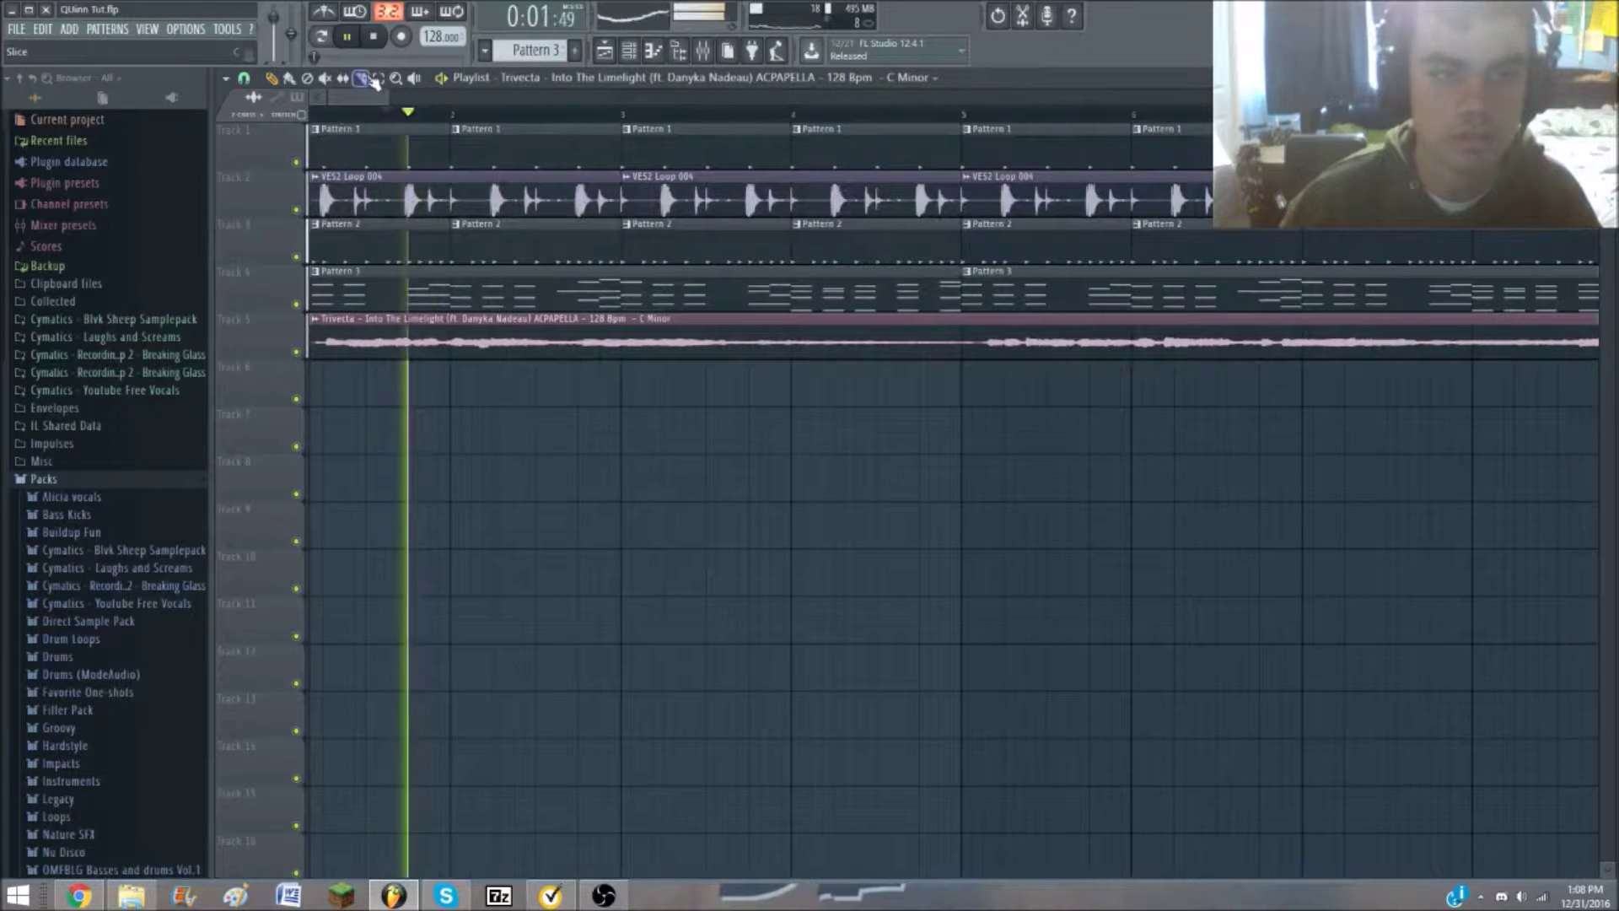
key("space")
key("space")
key("space")
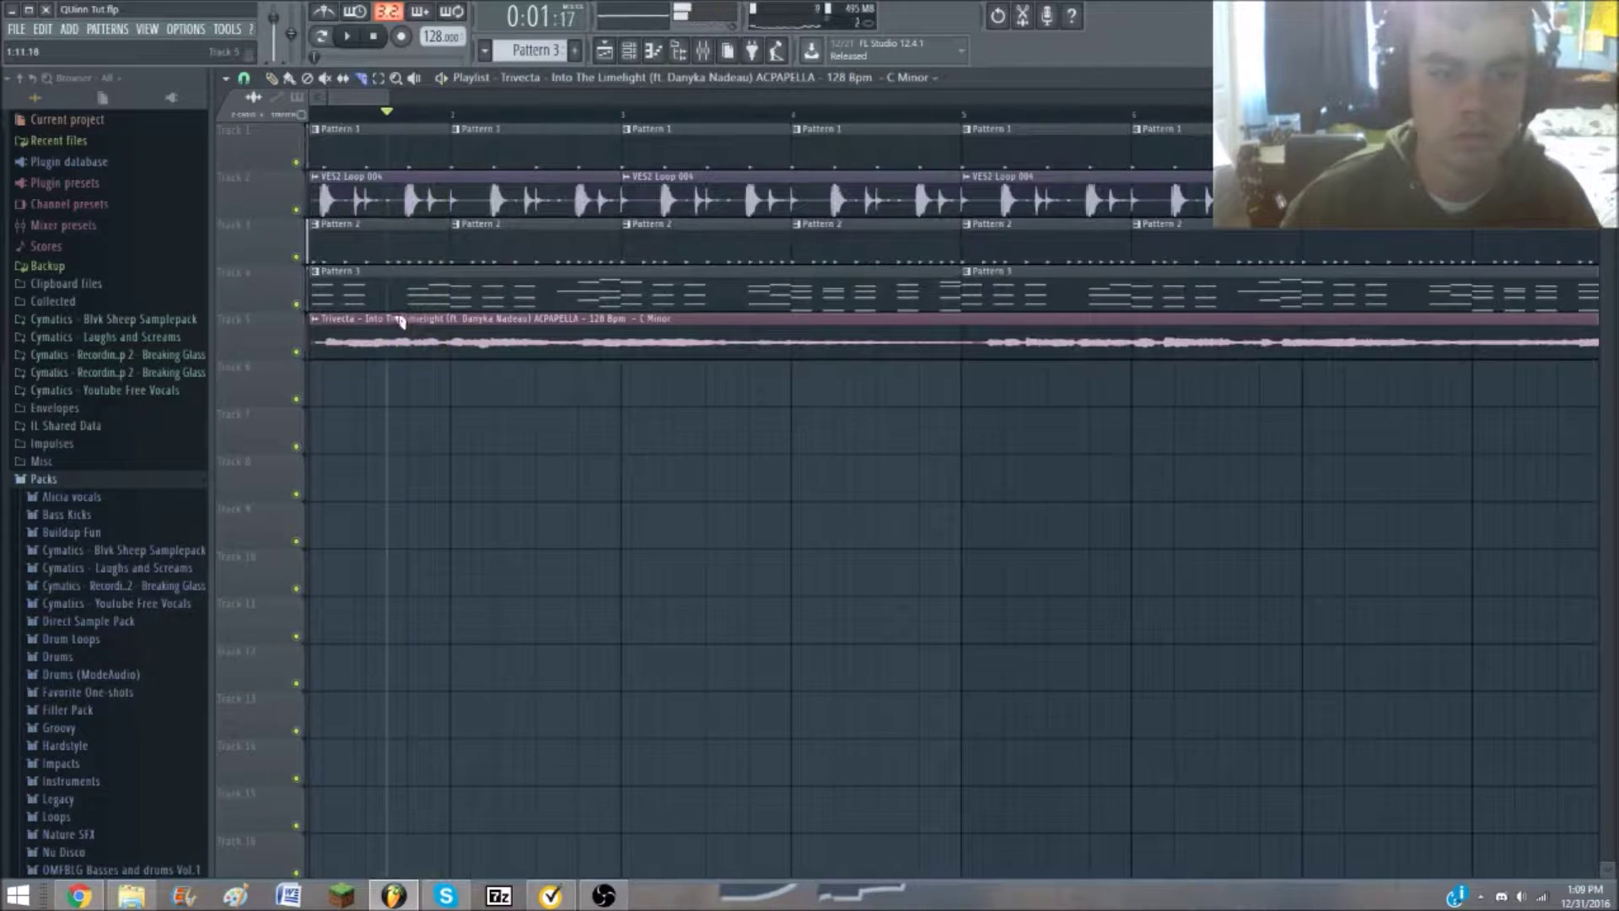
left_click_drag(398, 378, 393, 387)
scroll(492, 346, "up", 2)
left_click_drag(511, 322, 509, 391)
scroll(509, 390, "down", 2)
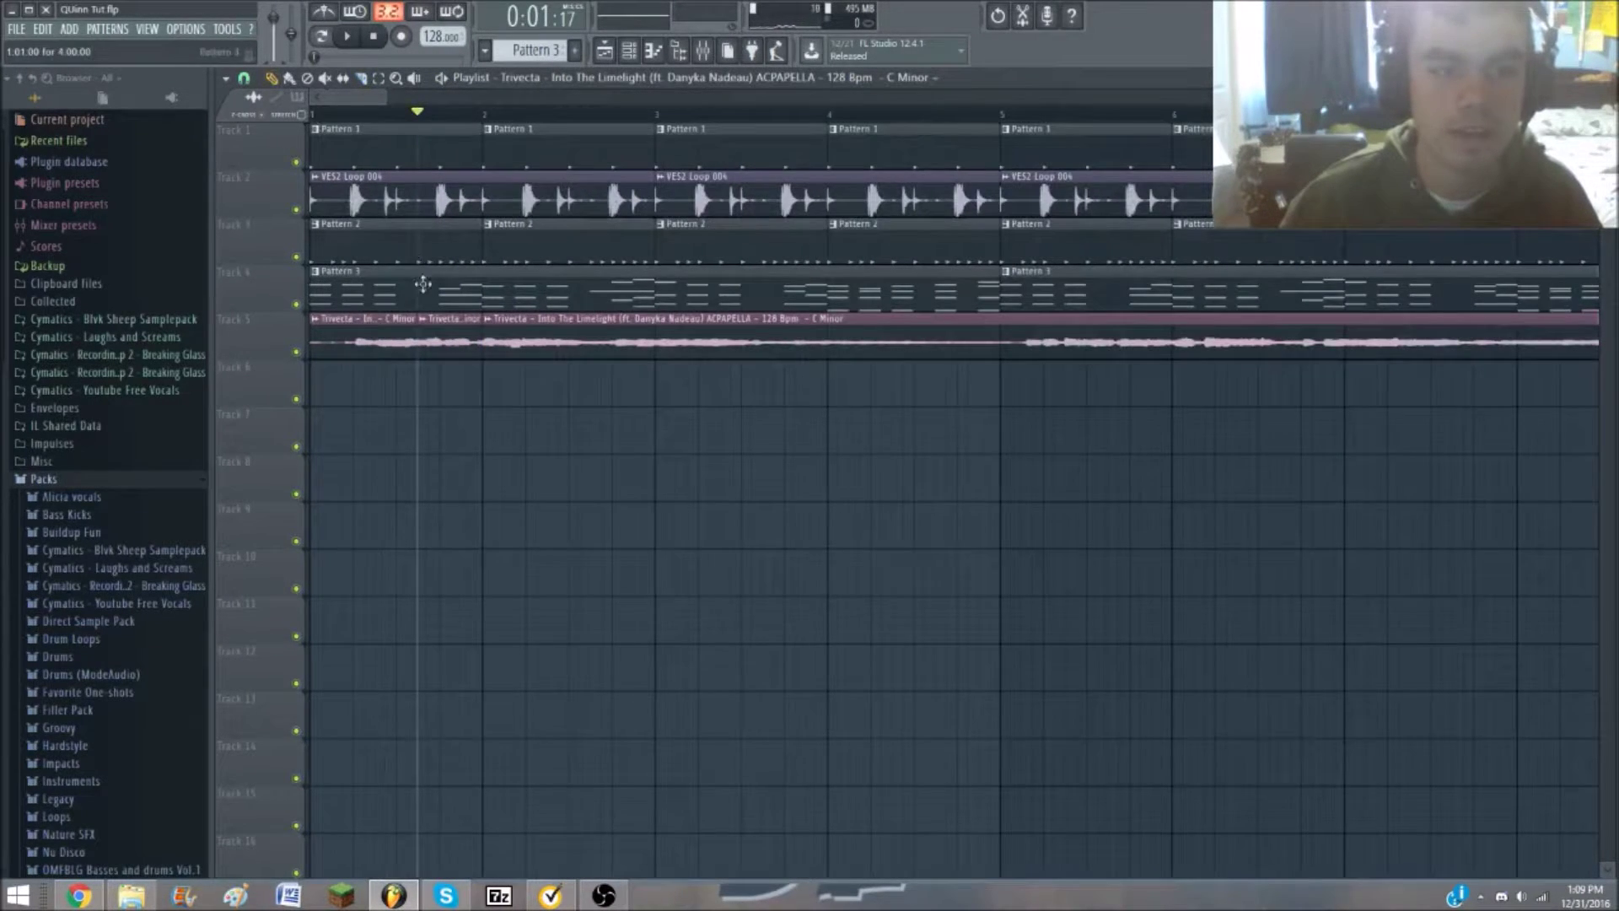
scroll(422, 284, "down", 2)
left_click_drag(378, 439, 319, 432)
Audition the acapella from bar 2 and slice it at bar 3 and about a quarter bar before it
key("space")
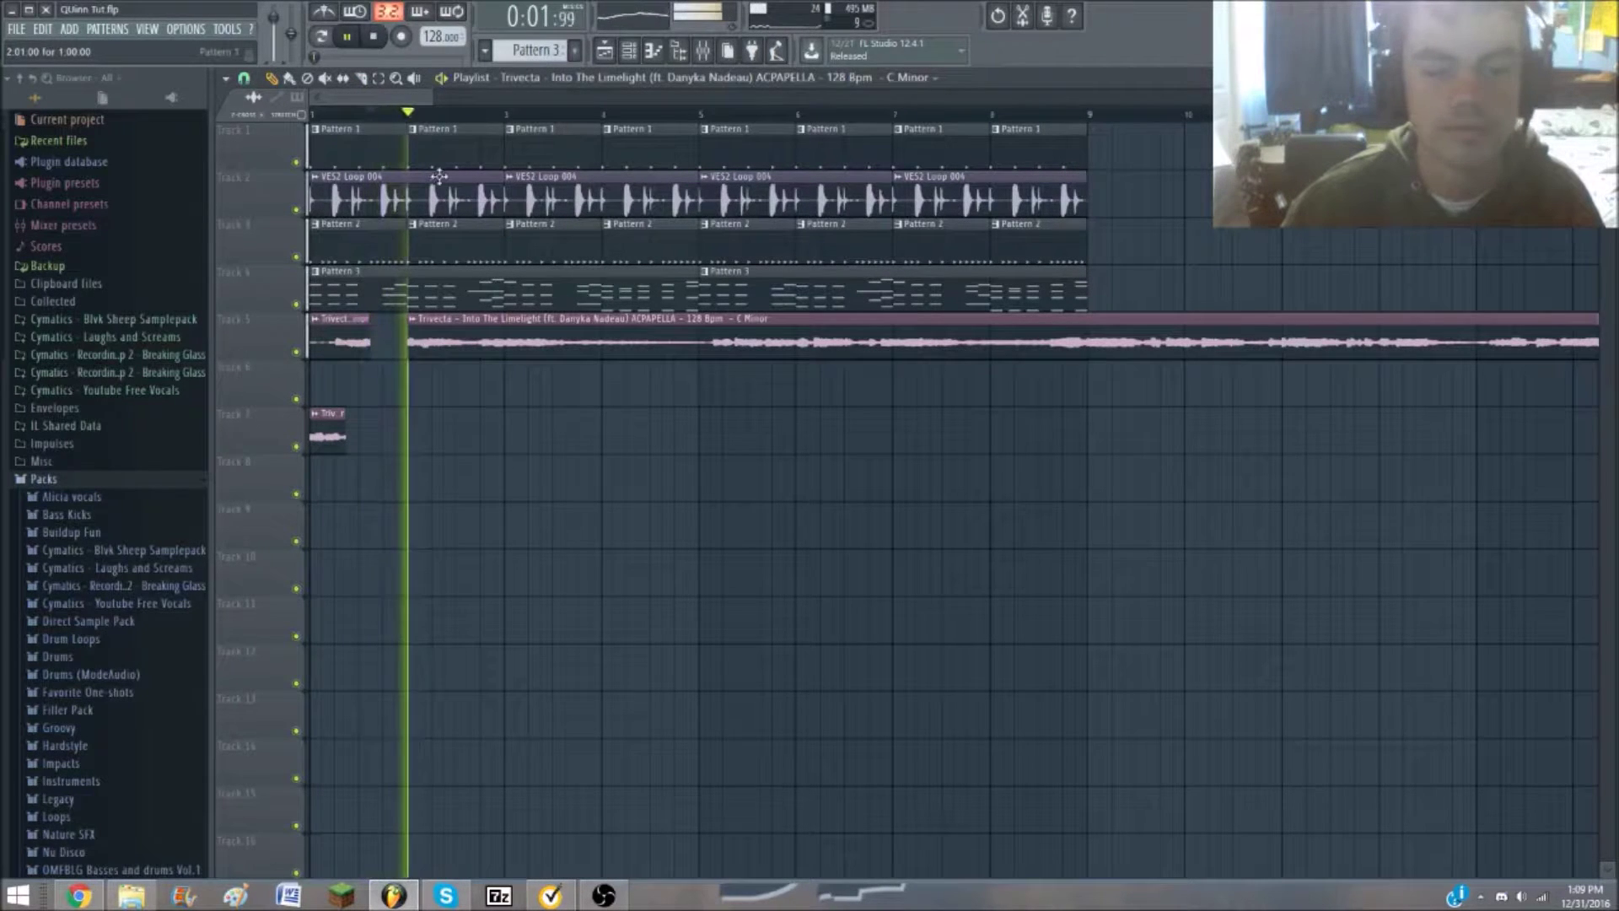
key("space")
left_click(481, 114)
key("space")
key("space")
left_click(362, 78)
key("space")
key("space")
left_click_drag(481, 315, 511, 388)
key("space")
key("space")
left_click(410, 115)
key("space")
key("space")
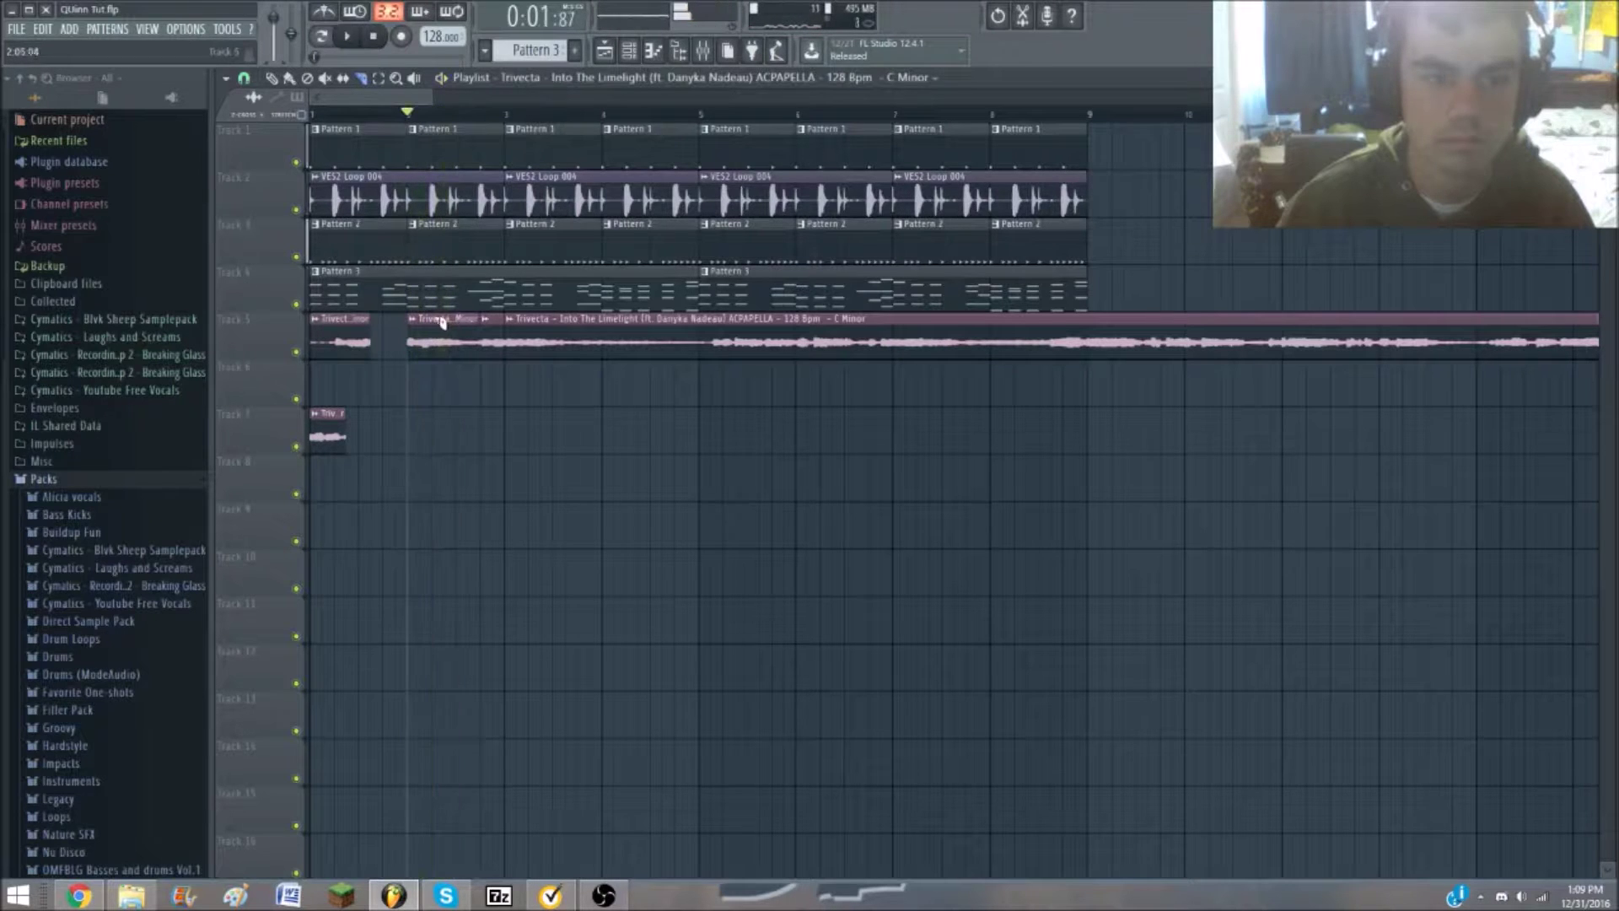
Slice the vocal in bar 2 into quarter-bar pieces and place the second and fourth pieces on Track 7 around bar 2
left_click_drag(448, 398, 449, 398)
key("space")
key("space")
left_click_drag(459, 320, 465, 398)
key("space")
key("space")
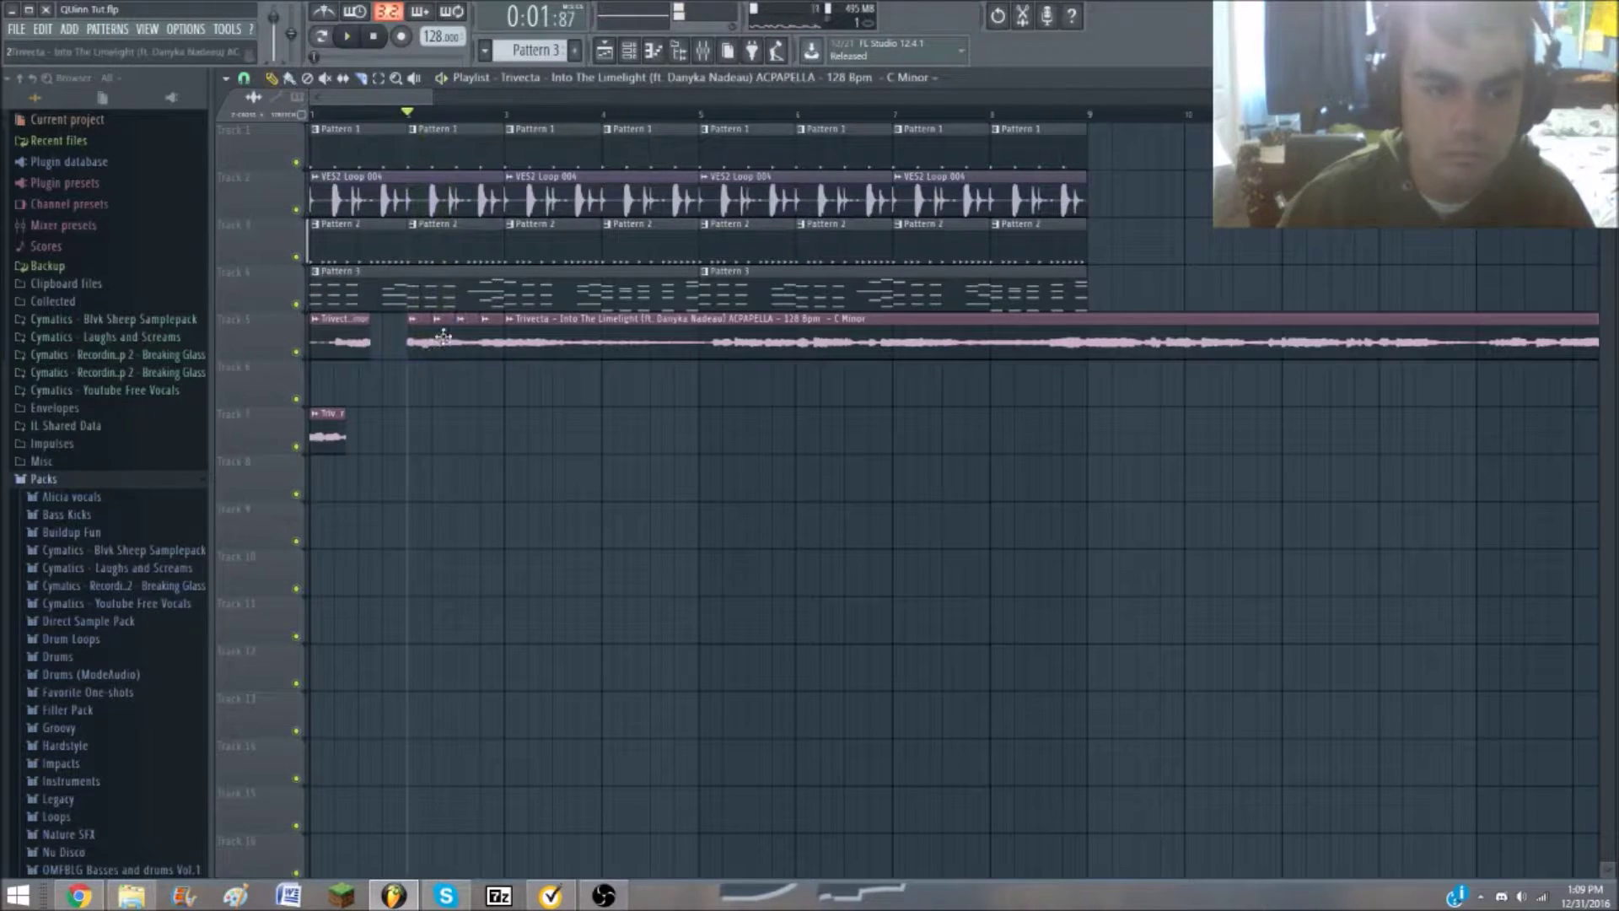
left_click_drag(445, 343, 452, 440)
left_click_drag(489, 342, 402, 438)
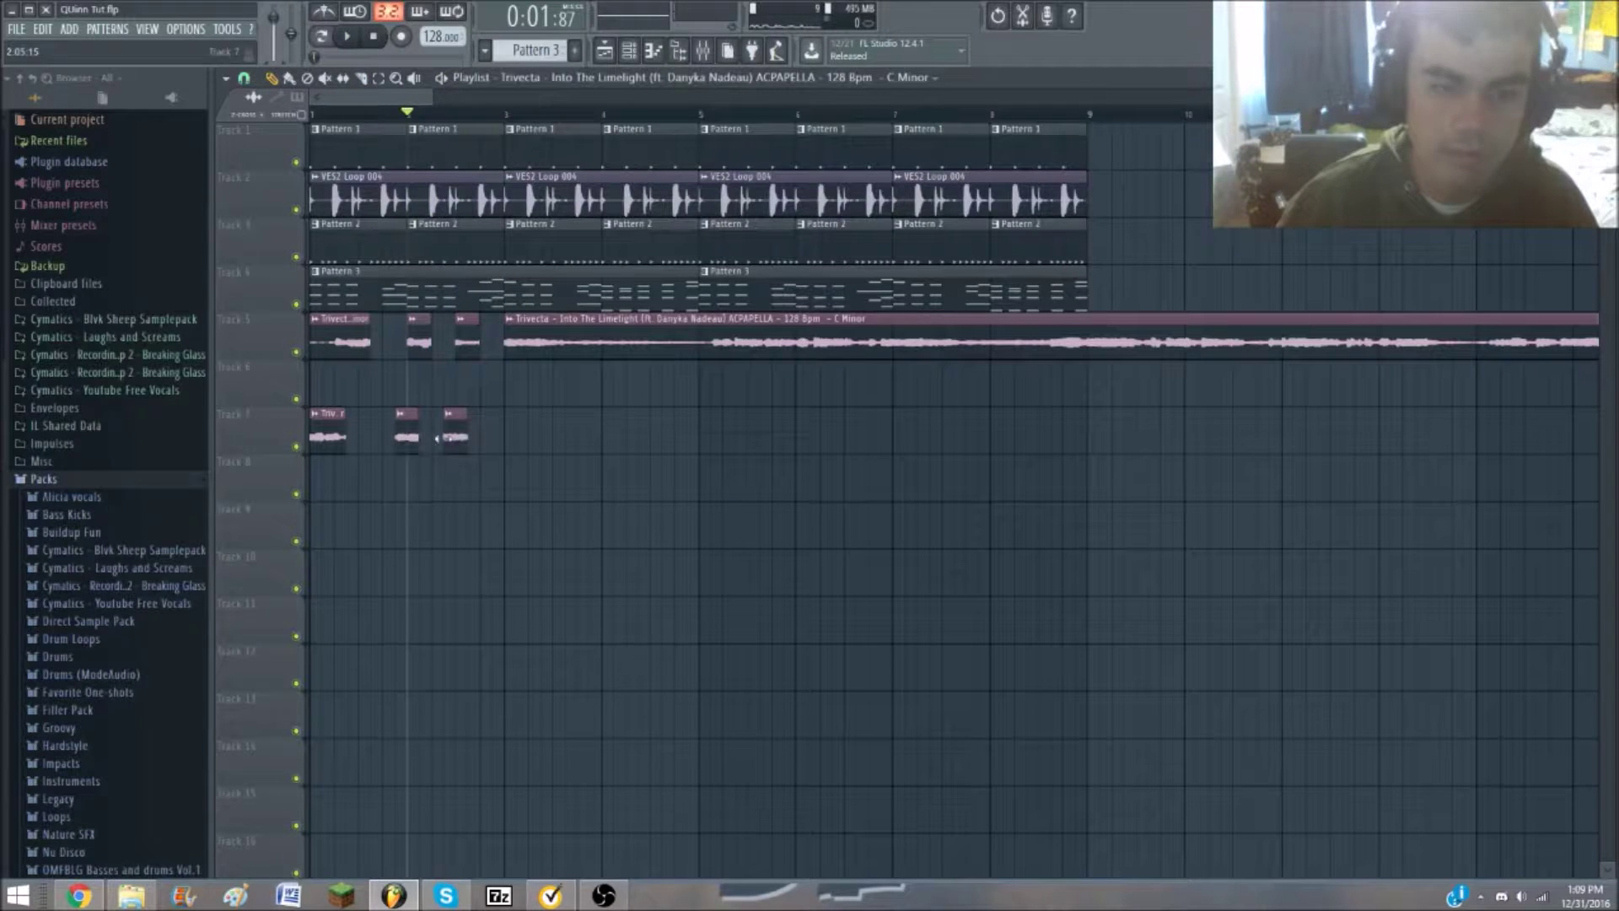
Slice the half-bar vocal at bar 7 out of the acapella and place it on Track 7 just before bar 4
scroll(472, 443, "down", 2, "ctrl")
scroll(454, 371, "up", 1)
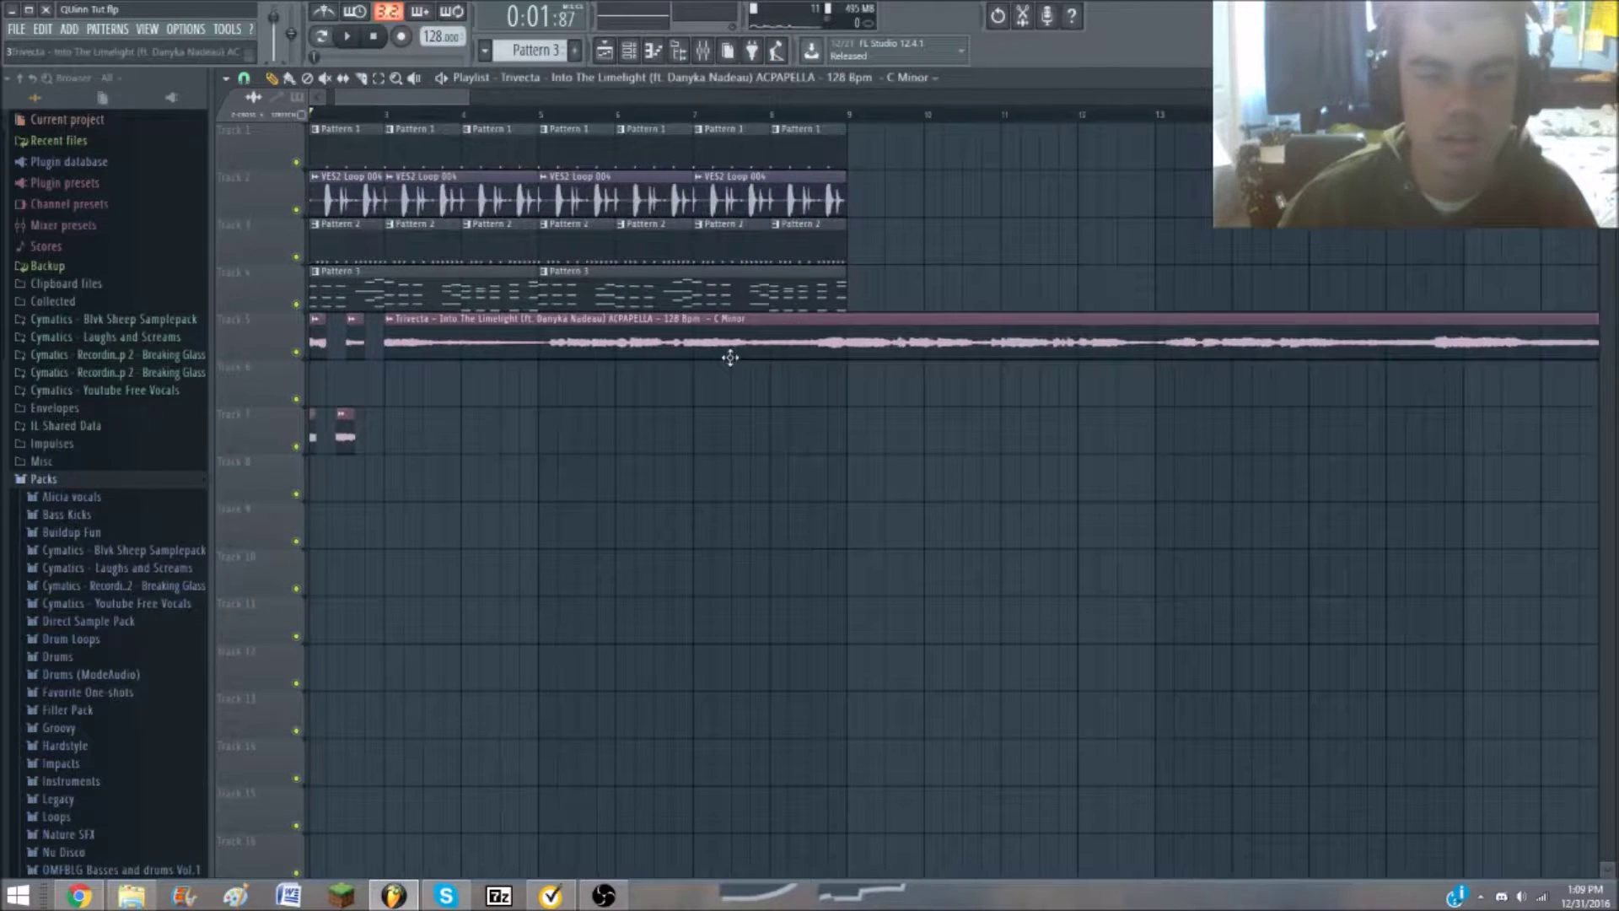
left_click(661, 114)
key("space")
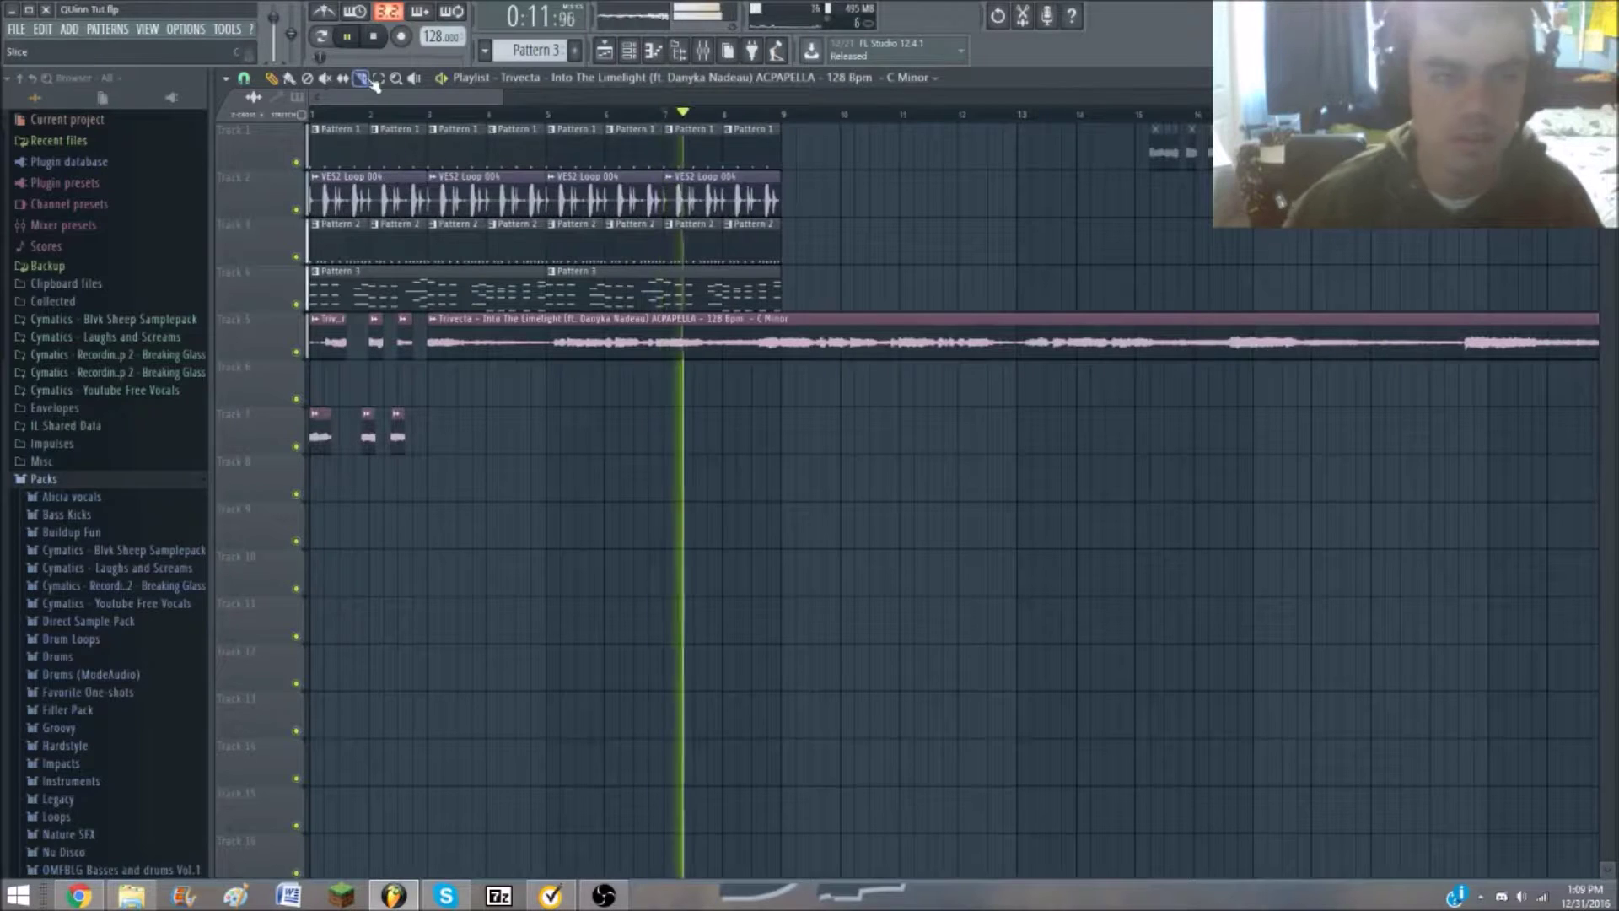
key("space")
mouse_move(676, 374)
left_mouse_down()
mouse_move(705, 362)
mouse_move(487, 464)
left_mouse_up()
left_click(271, 78)
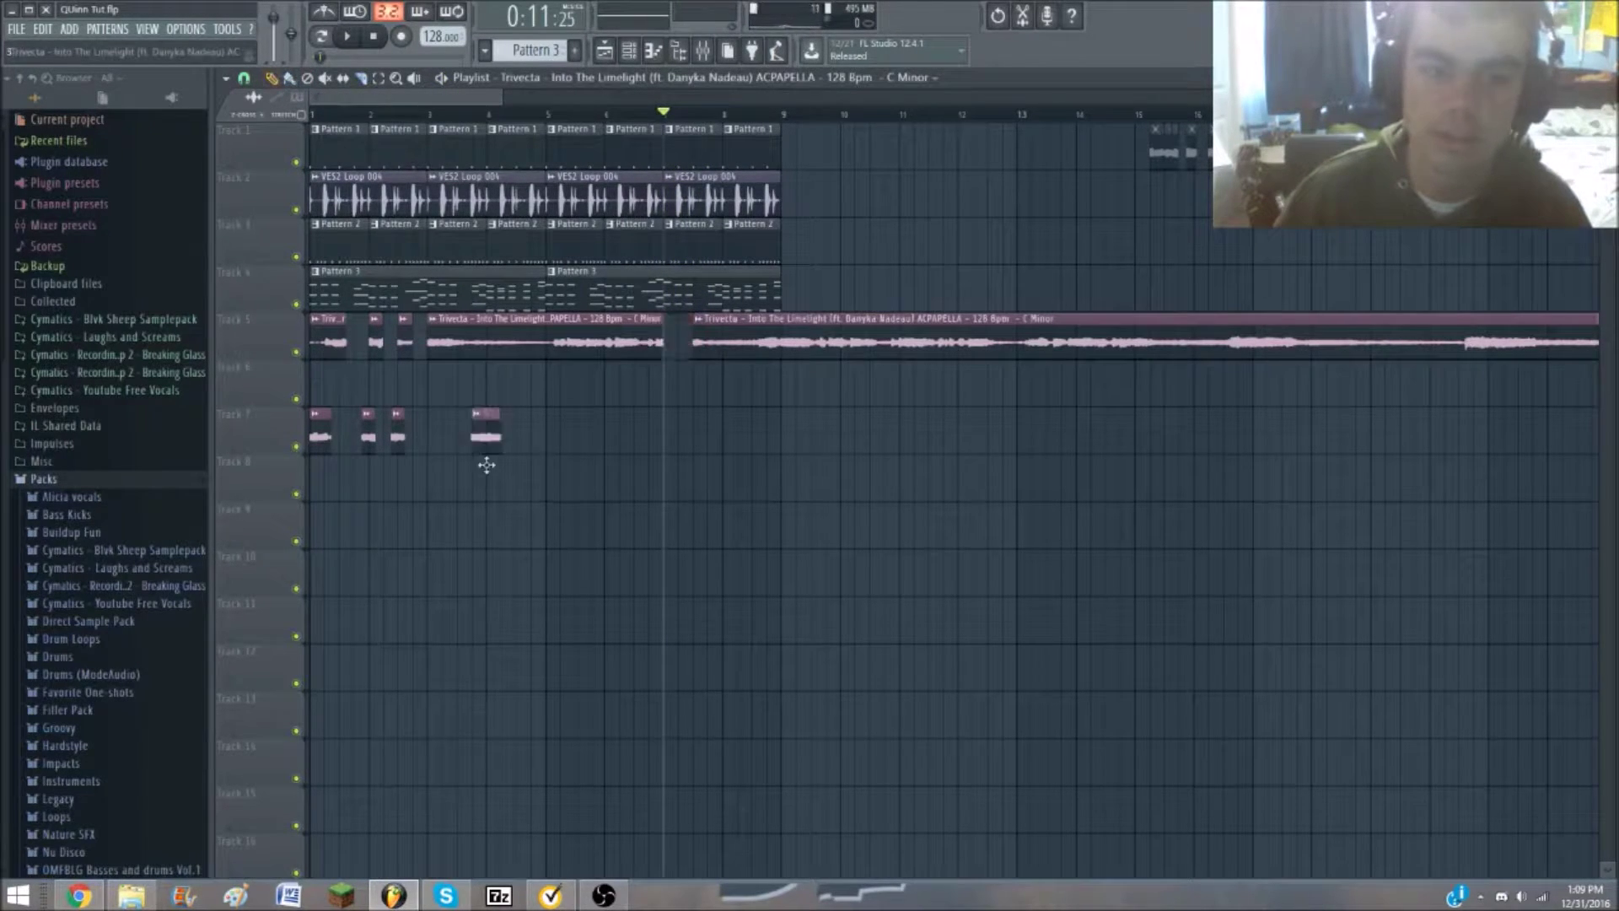
Audition the acapella around bar 5 and slice it just after bar 5 and in the middle of bar 5
left_click(560, 115)
scroll(629, 344, "up", 3)
key("space")
key("space")
key("space")
key("space")
key("space")
left_click(361, 78)
key("space")
key("space")
left_click_drag(457, 313, 458, 388)
key("space")
key("space")
left_click_drag(511, 325, 510, 401)
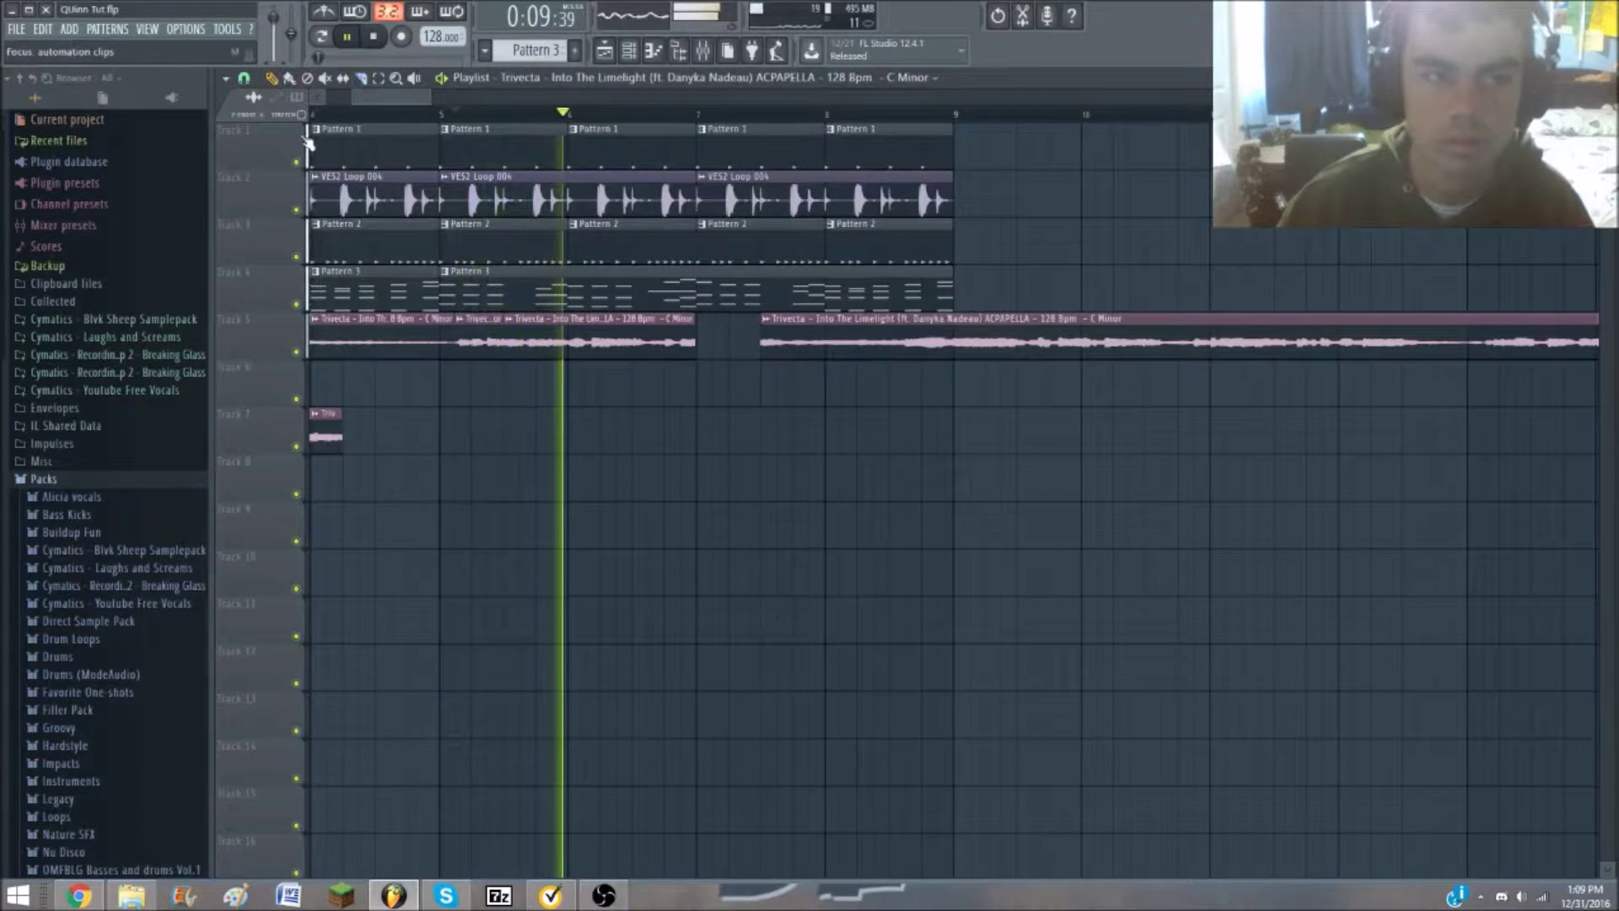
Place the newly cut slice on Track 7 at bar 5 and delete the leftover acapella sections before bar 7 on Track 5
key("space")
right_click(400, 347)
scroll(400, 349, "down", 4)
scroll(409, 447, "down", 6)
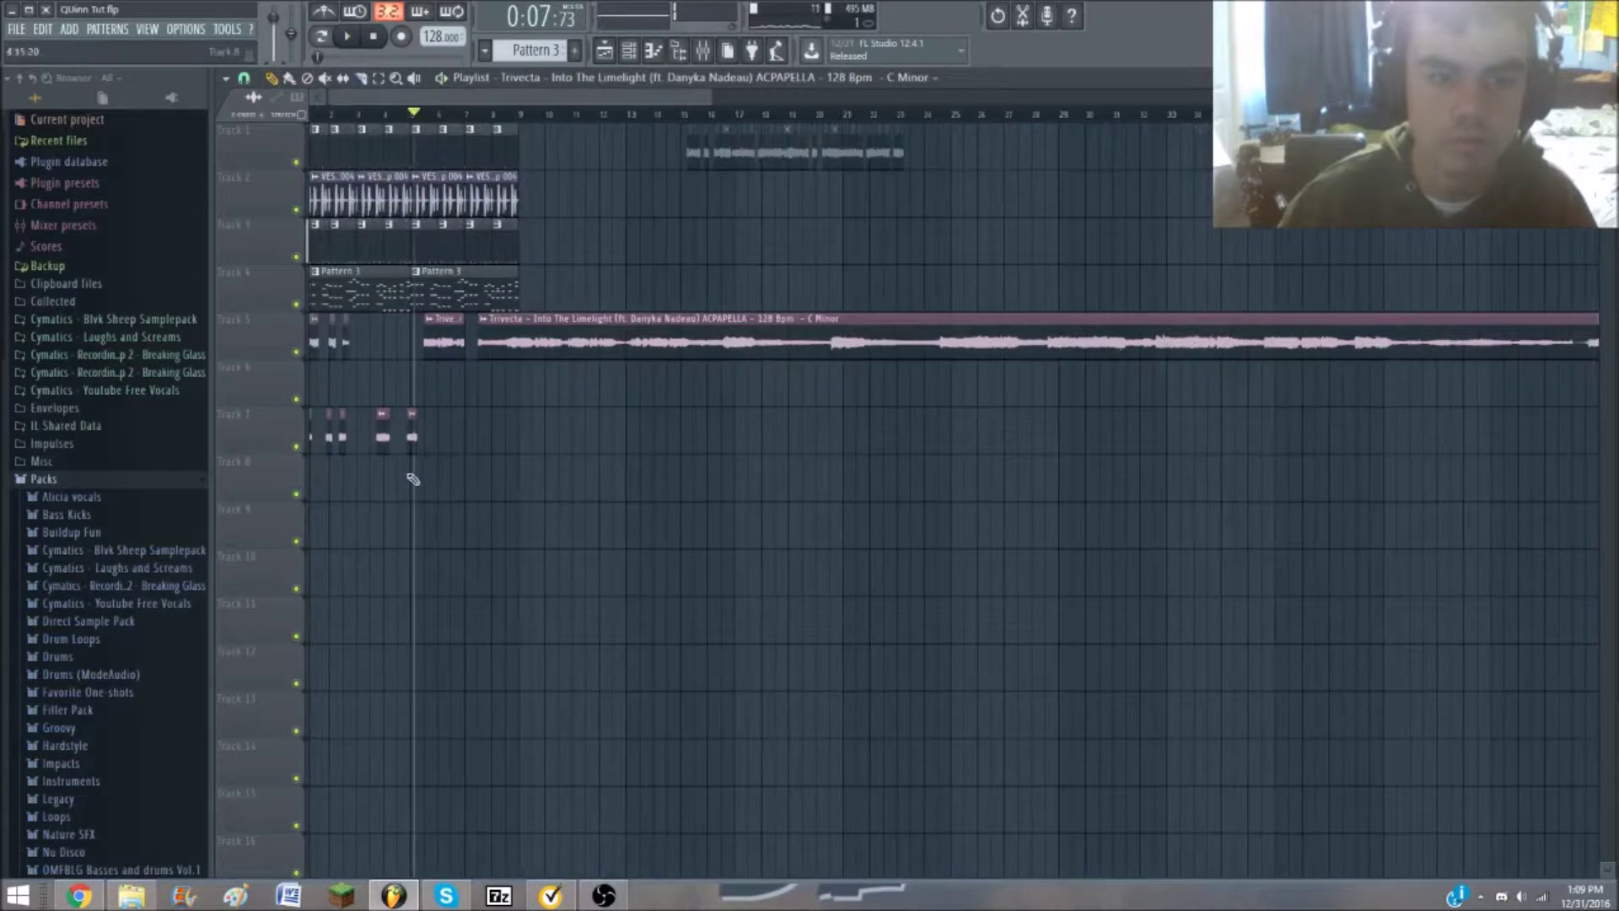
scroll(573, 347, "up", 6)
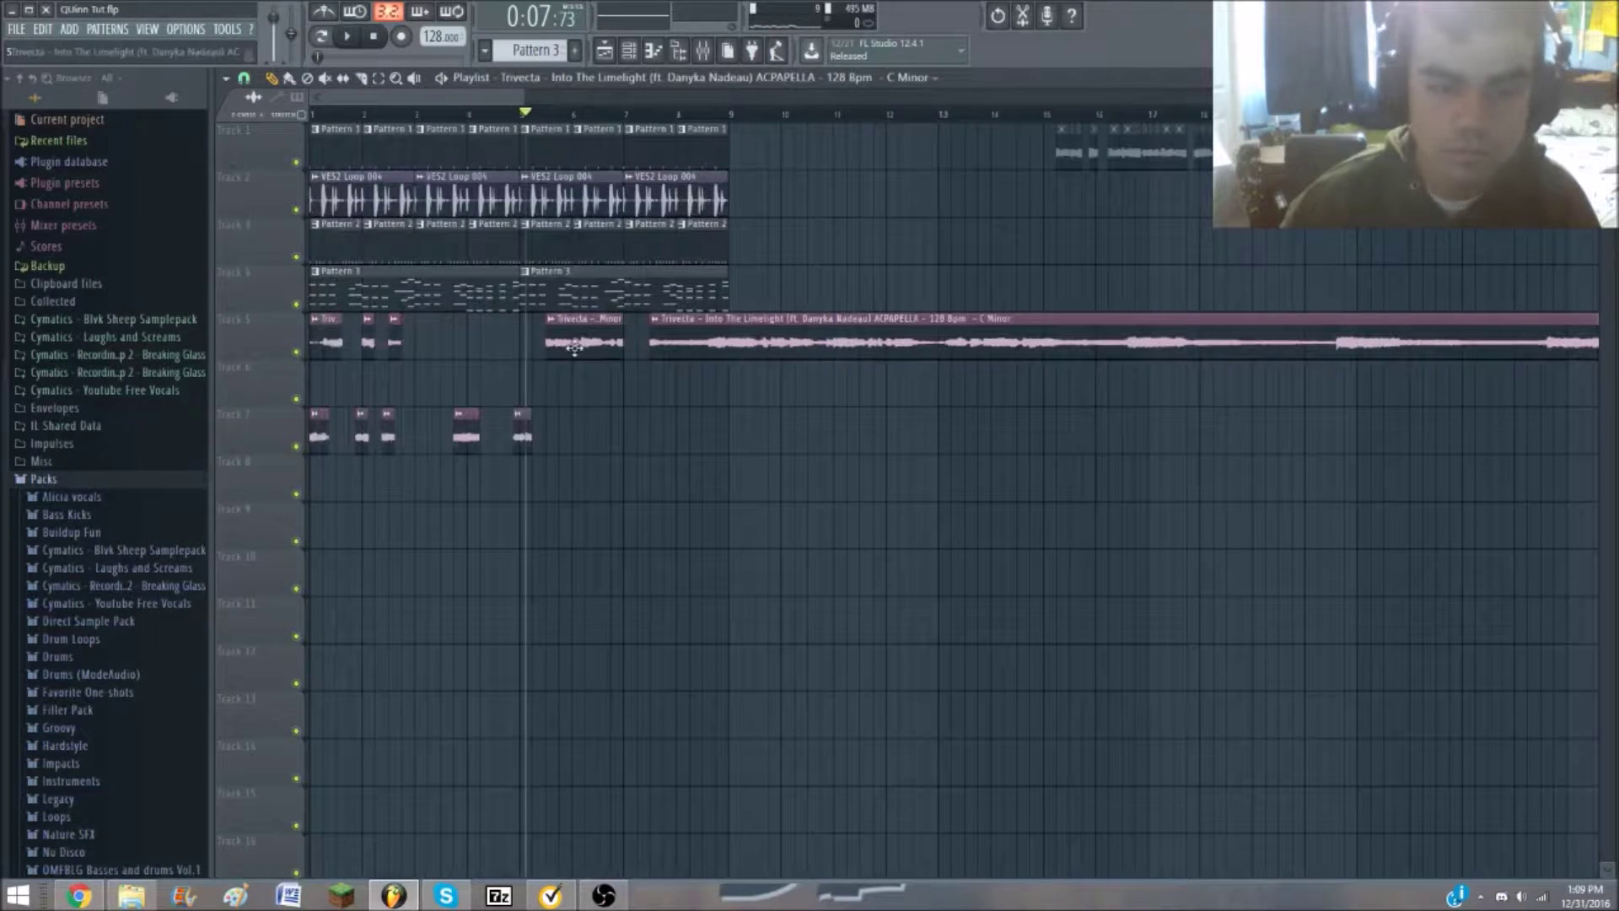
right_click(574, 348)
Delete the leftover short clips from the first bars of Track 5 and move the last two Track 7 chops one bar earlier
key("space")
left_click_drag(322, 114, 170, 148)
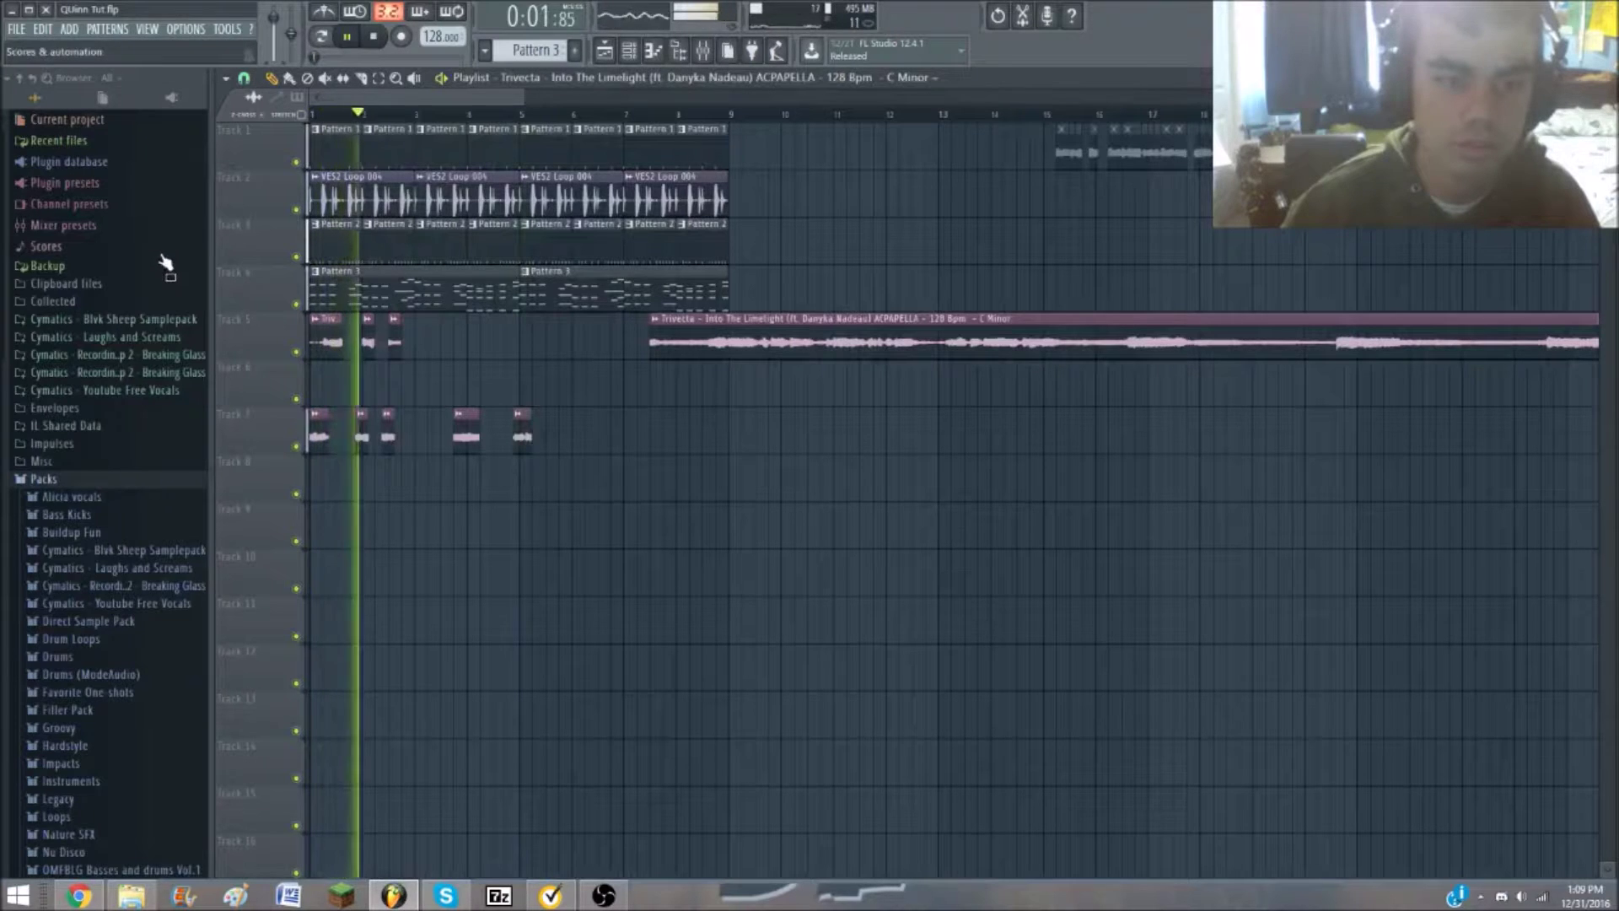
key("space")
right_click(395, 341)
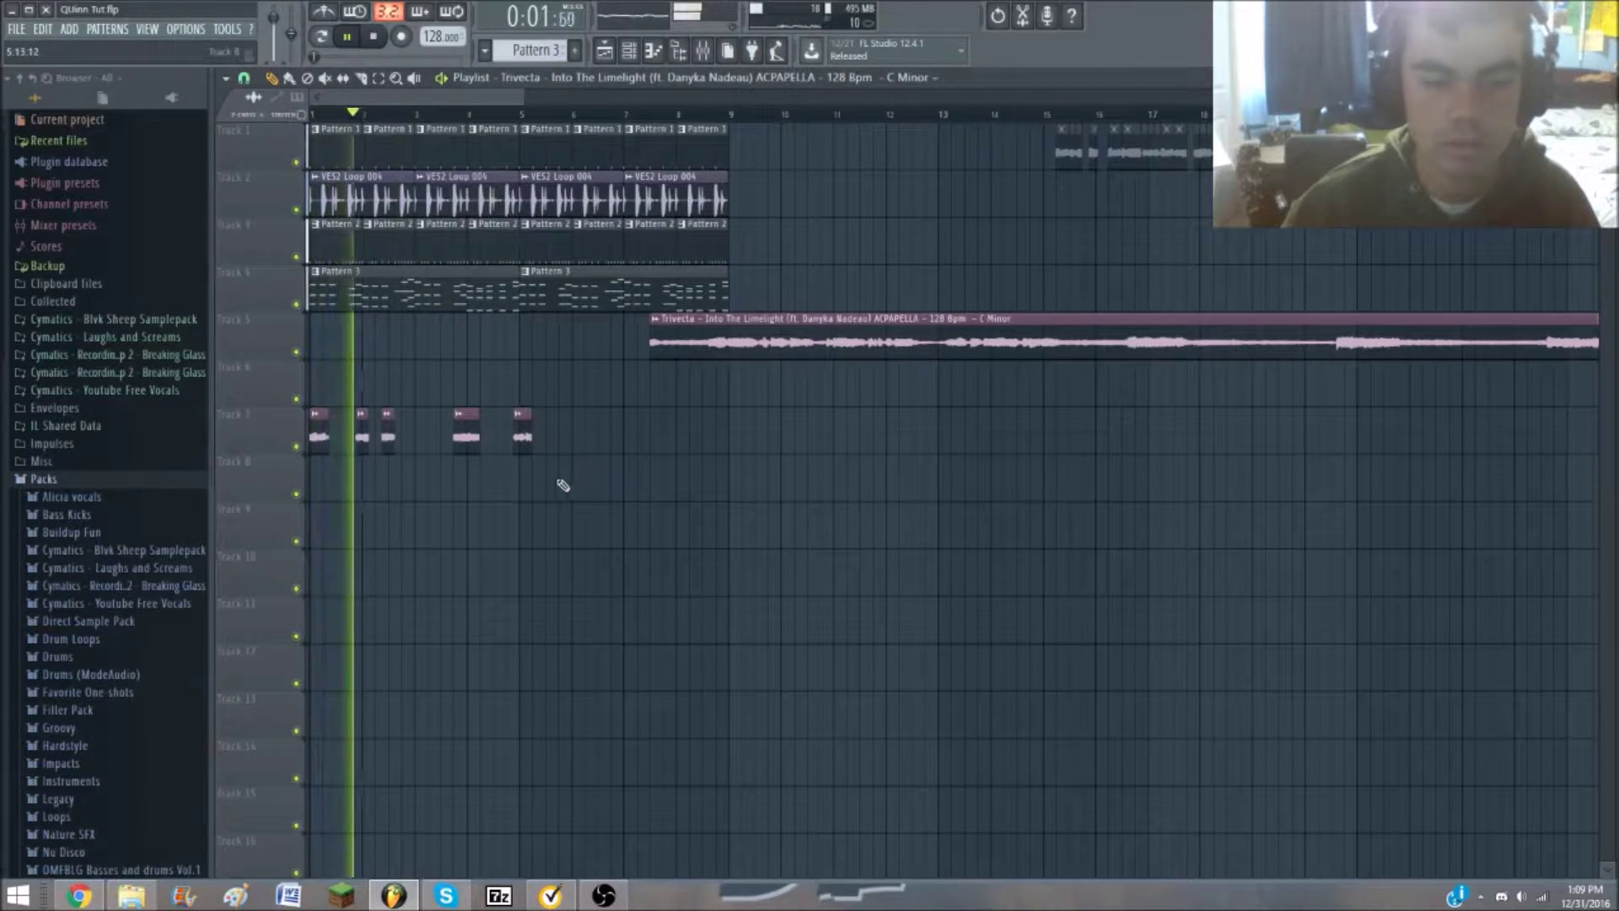
key("space")
left_click_drag(595, 408, 441, 456)
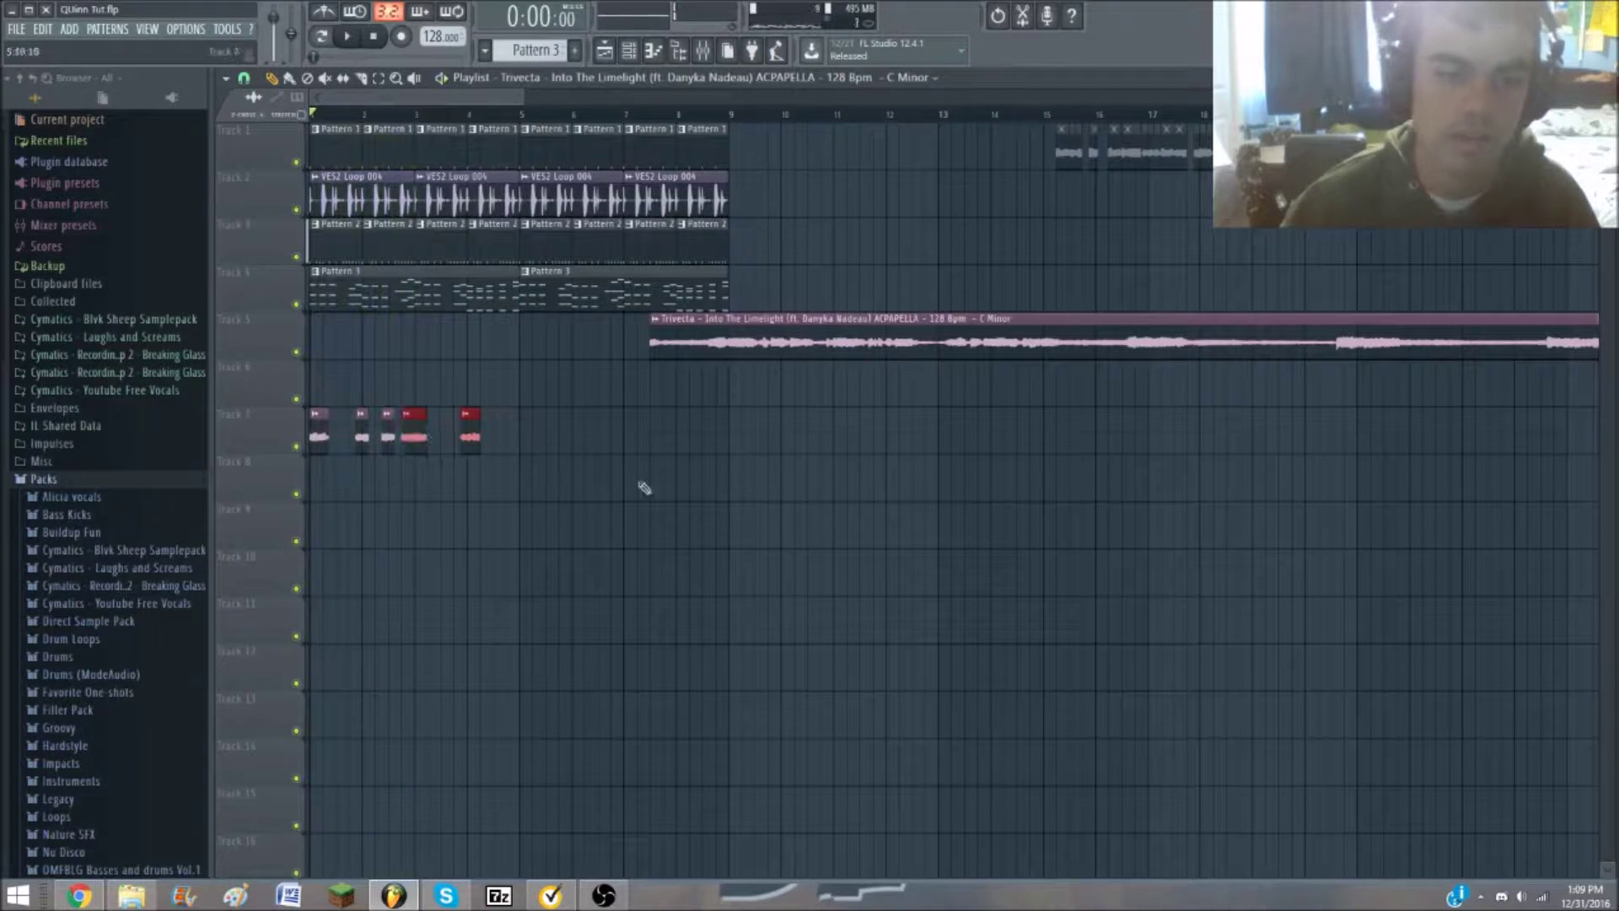
Move the remaining acapella clip to bar 1, mute Track 7, and audition the vocal from bar 3
left_click_drag(751, 329, 330, 337)
left_click(296, 446)
left_click(419, 119)
key("space")
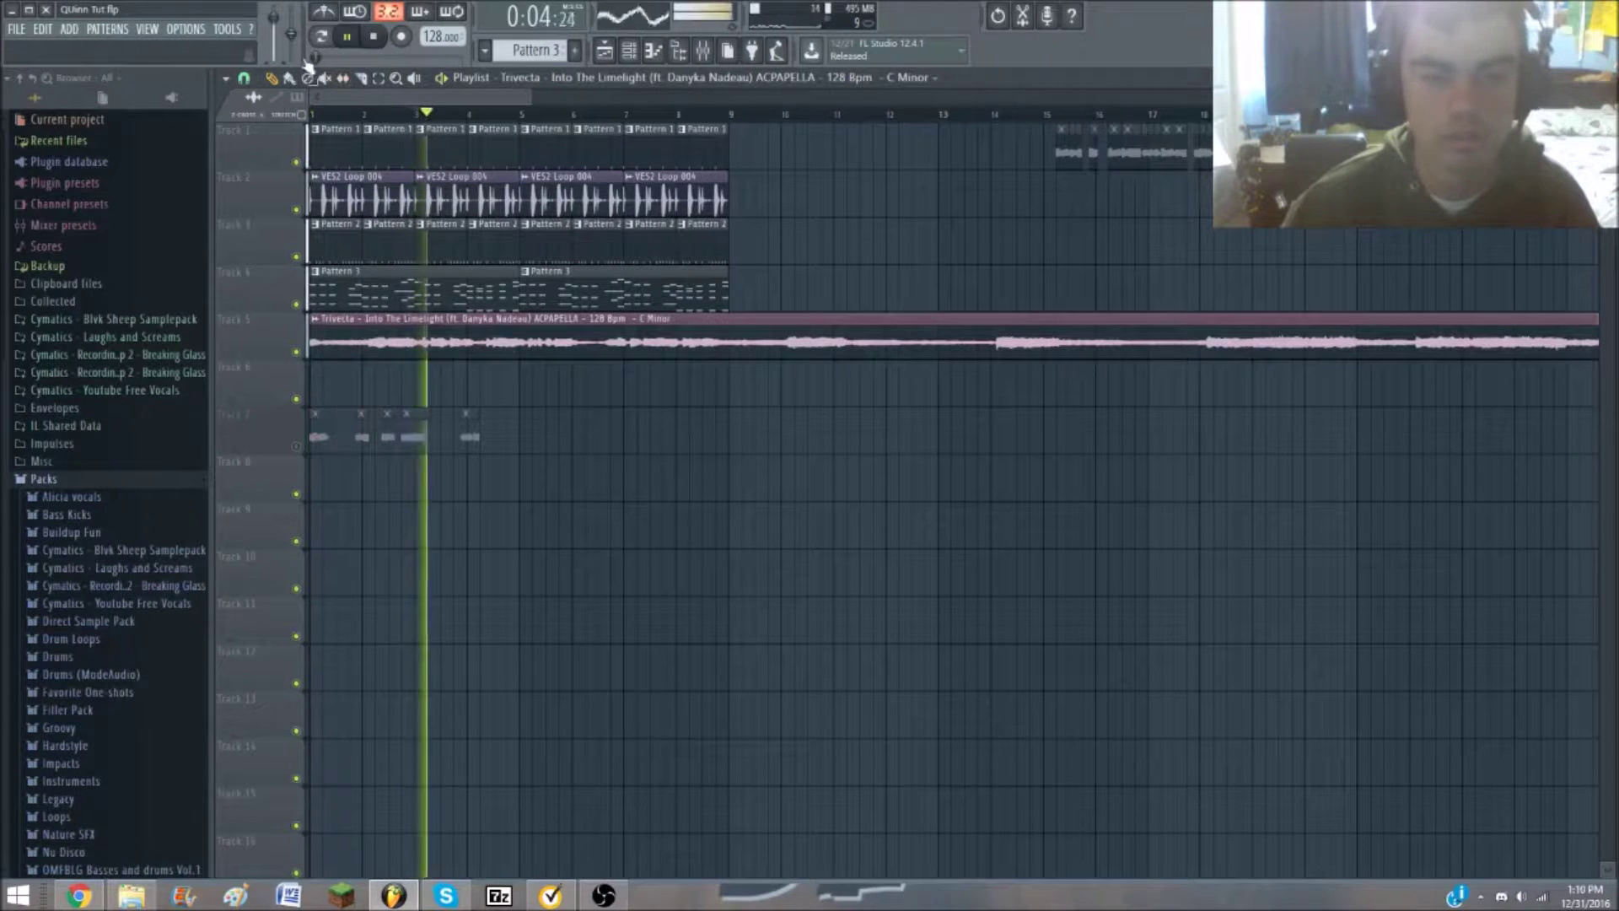
key("space")
key("space")
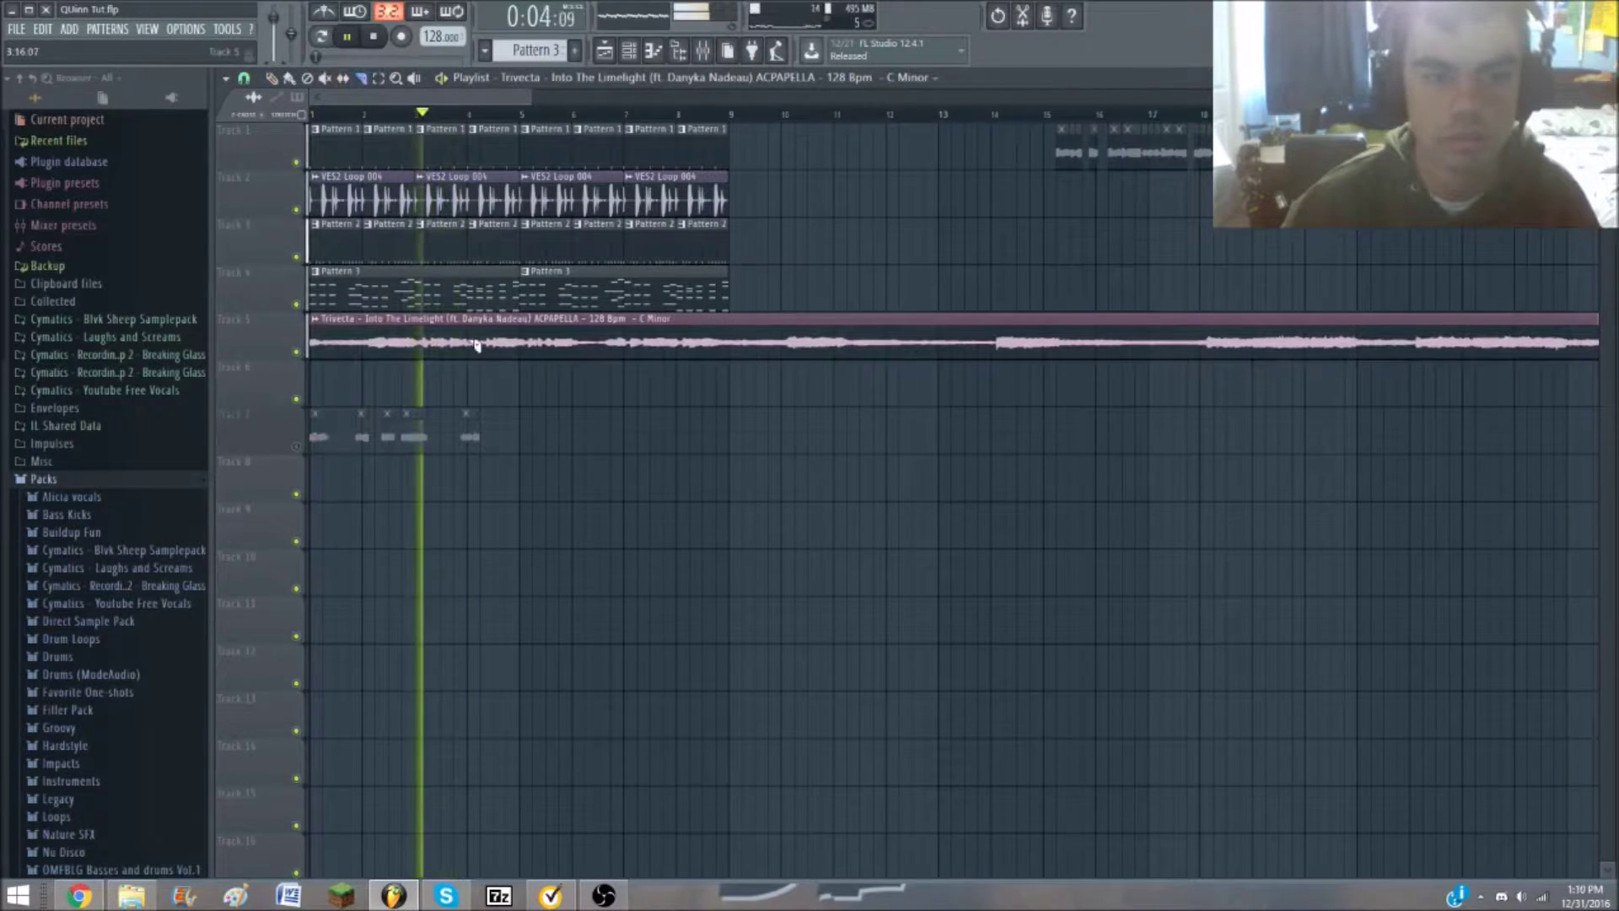
Slice the acapella on Track 5 just before bar 4, at bar 4 and near the middle of bar 4
scroll(462, 347, "up", 3)
left_click_drag(460, 337, 462, 367)
left_click_drag(483, 314, 483, 365)
left_click_drag(522, 312, 524, 371)
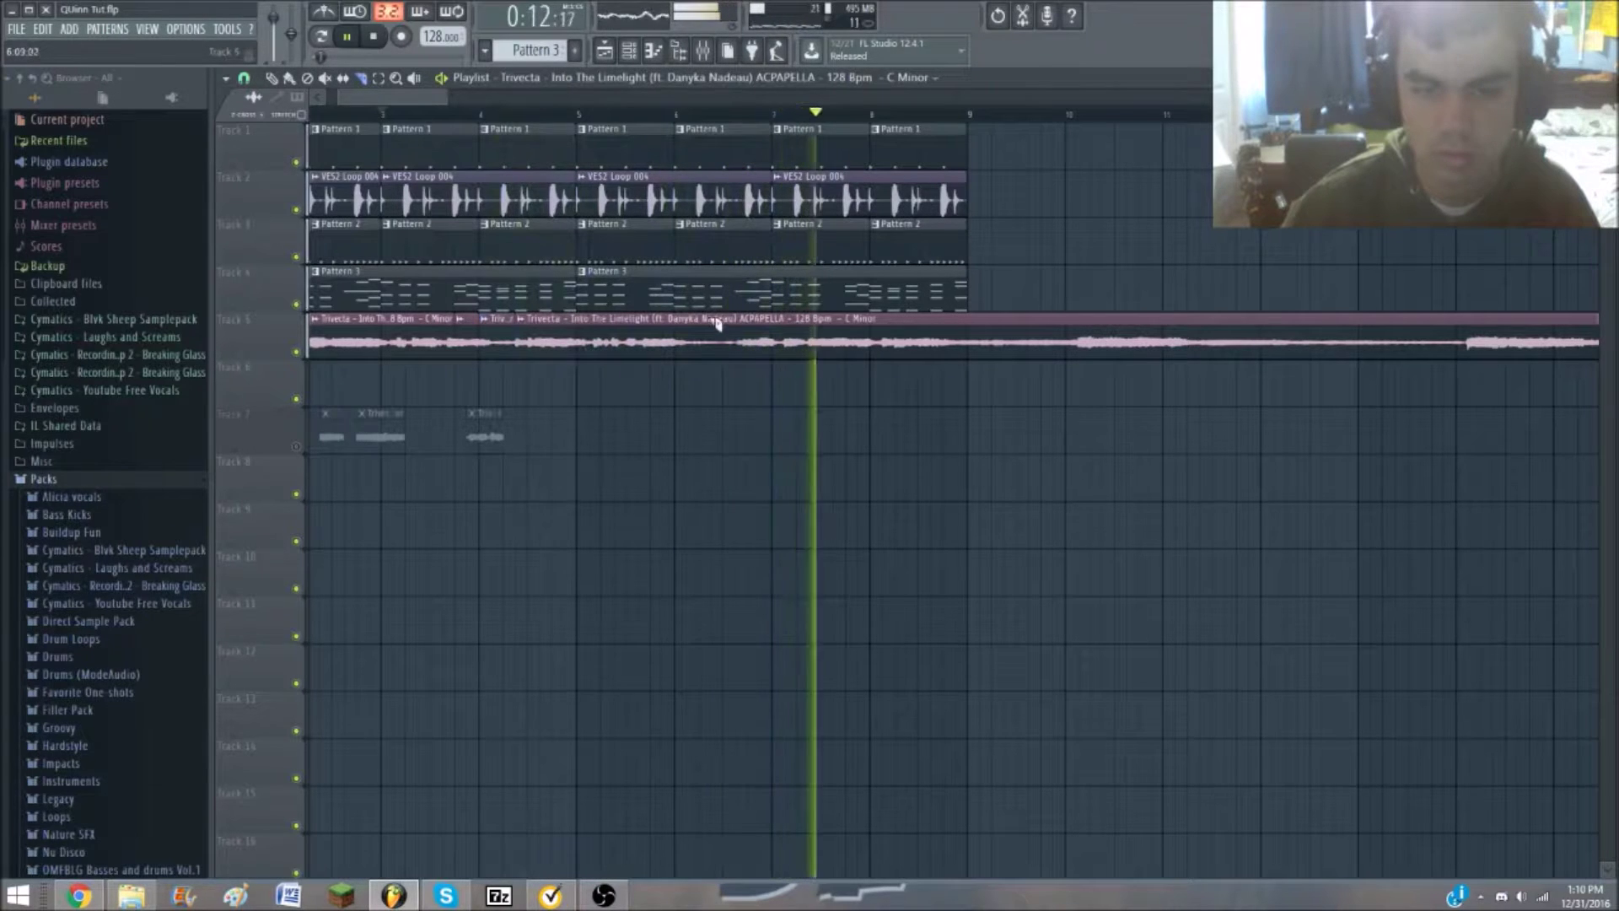
Slice out the half-bar vocal at bar 2 onto Track 8 near bar 5, and place two slices around bar 4 on Track 6
scroll(614, 295, "down", 2)
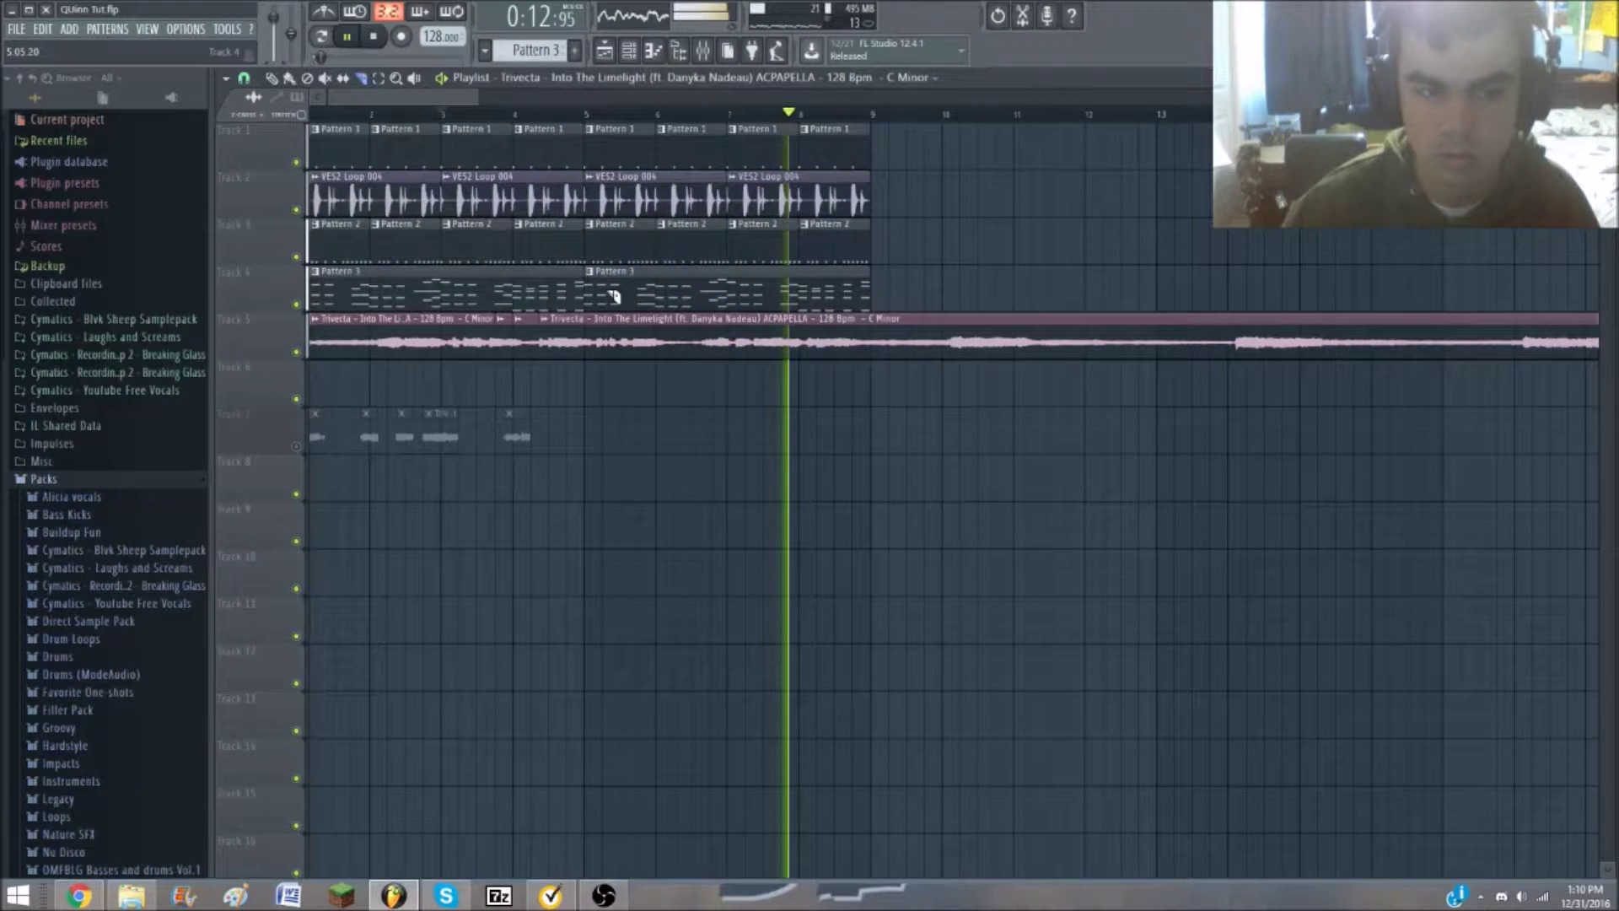
scroll(426, 249, "down", 2)
left_click(351, 114)
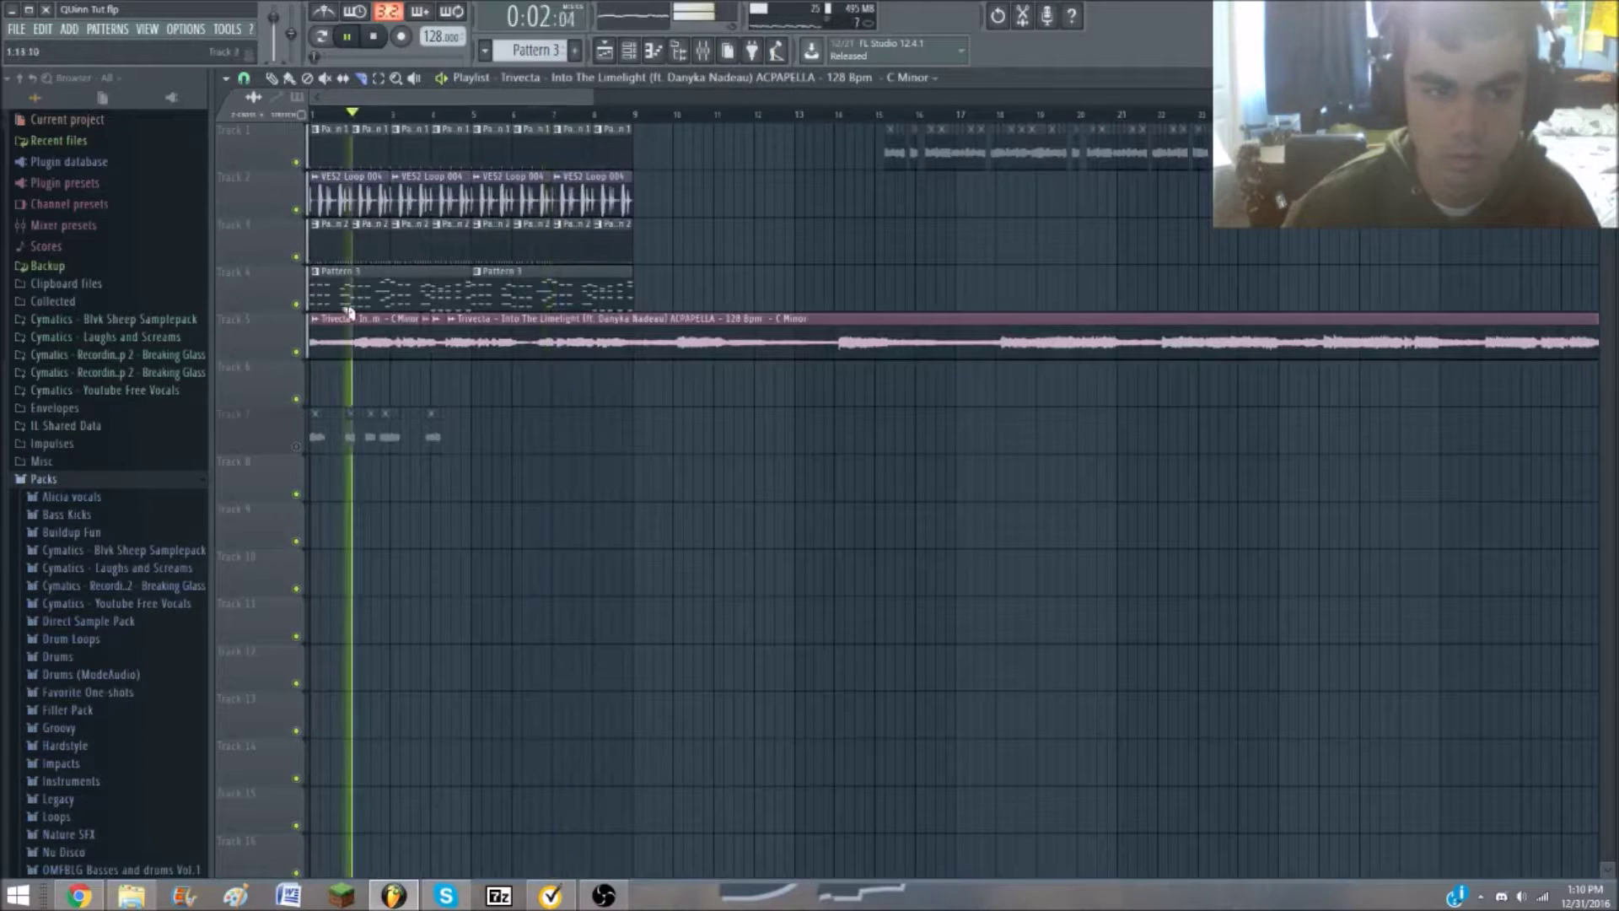
scroll(350, 337, "up", 5)
key("space")
left_click_drag(383, 379, 384, 381)
key("space")
key("space")
mouse_move(463, 314)
left_mouse_down()
mouse_move(466, 367)
mouse_move(710, 492)
mouse_move(874, 491)
left_mouse_up()
left_click_drag(751, 345, 793, 420)
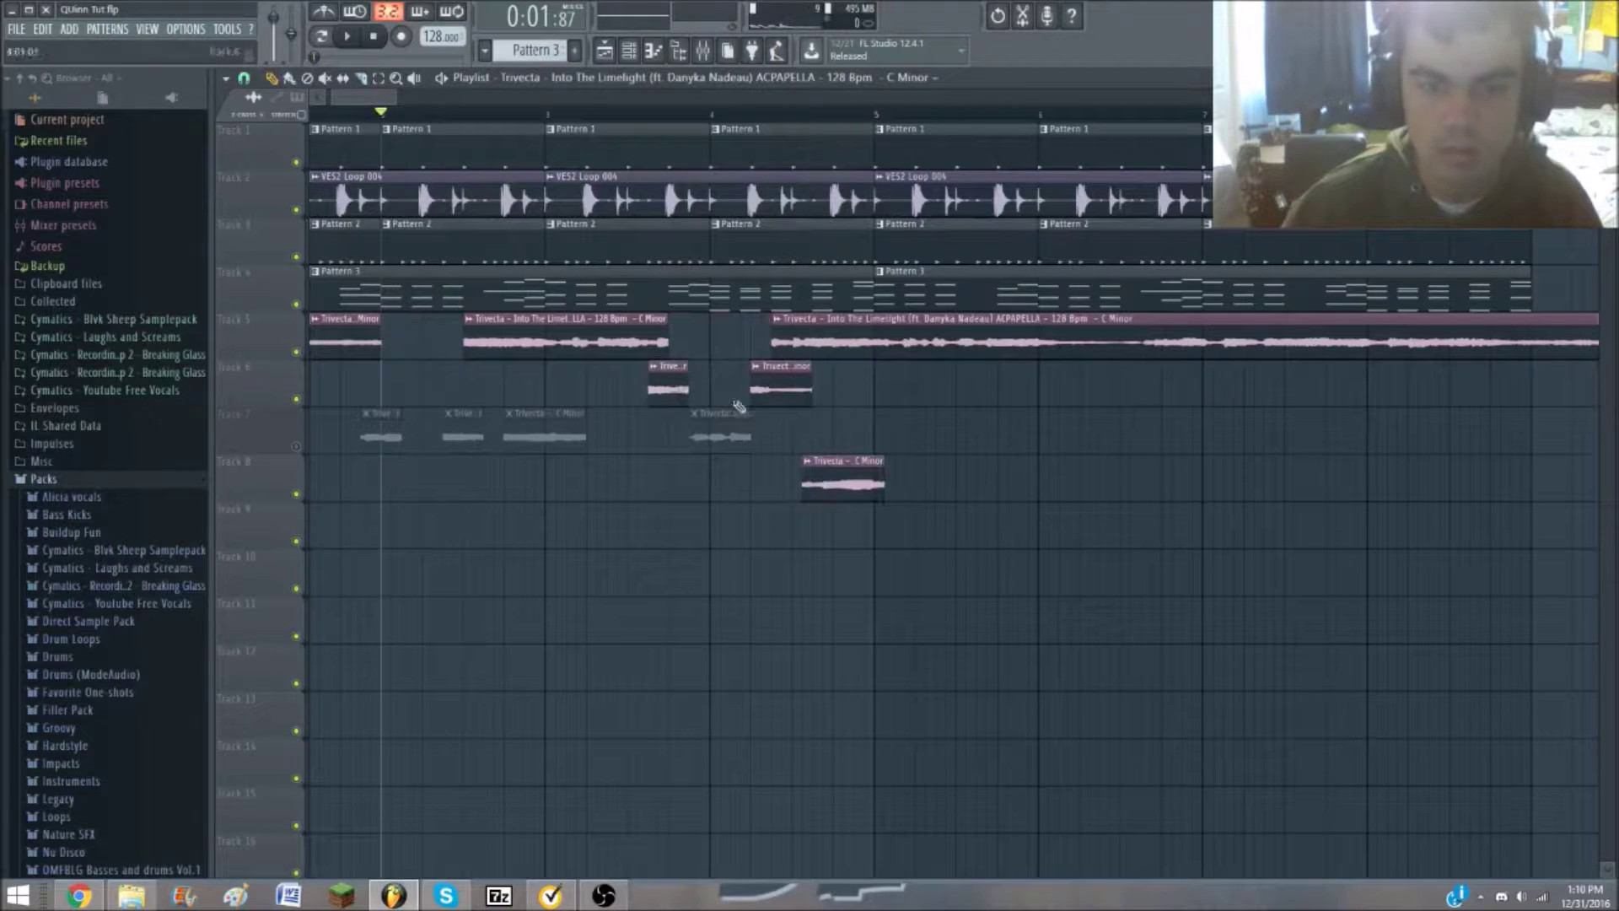
Delete the remaining acapella sections from Track 5 and the second slice from Track 6
scroll(782, 382, "down", 2)
right_click(672, 332)
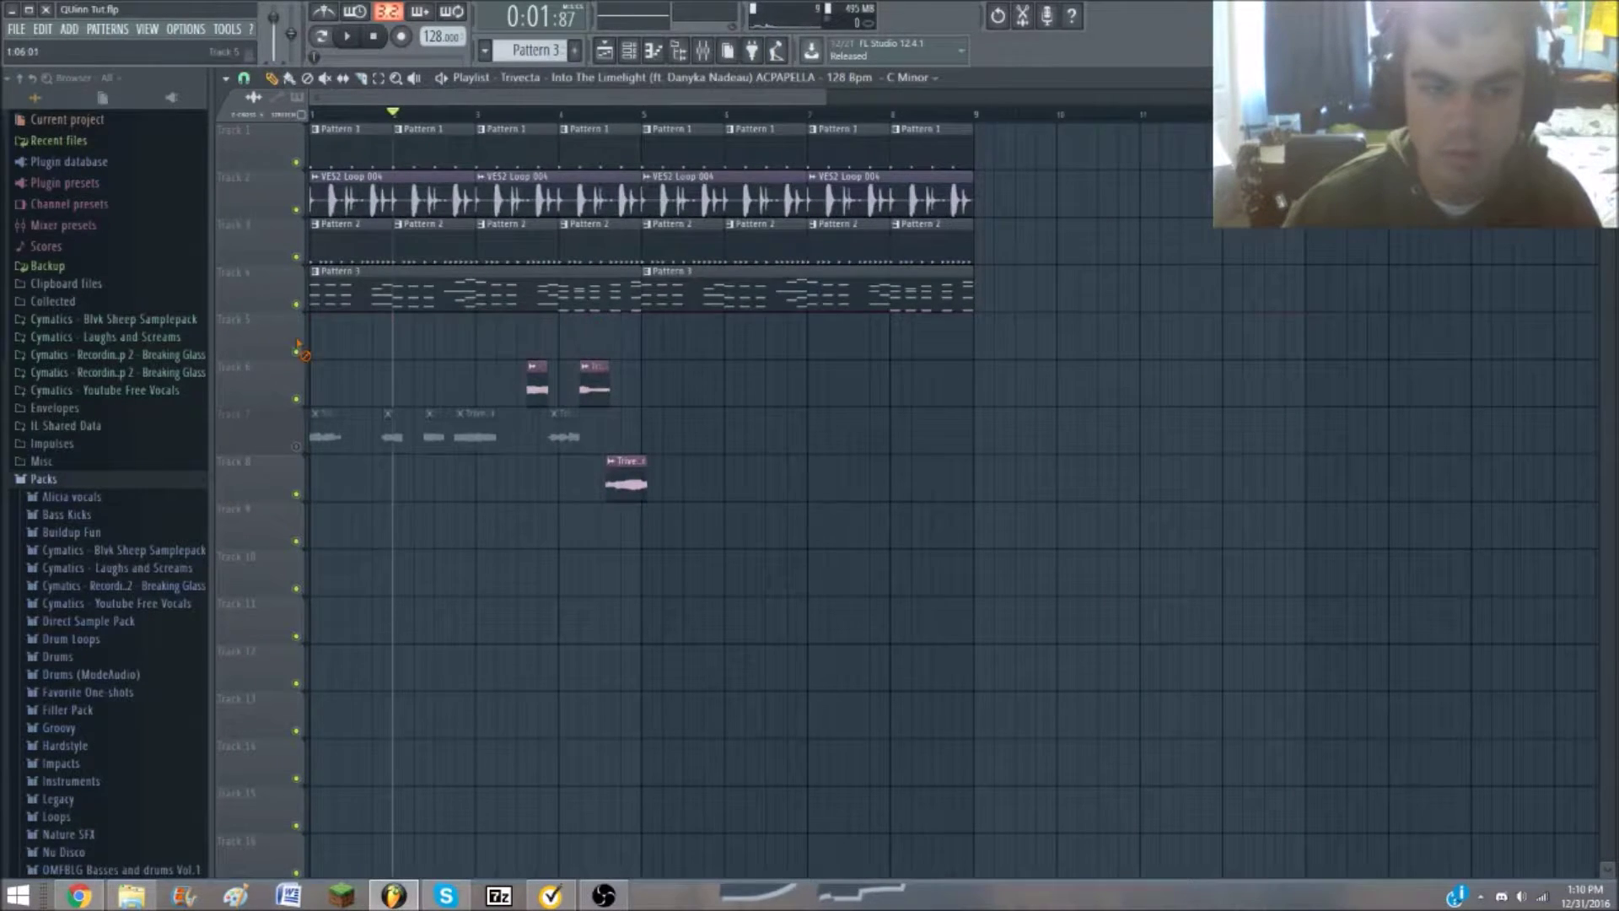
left_click(694, 112)
key("space")
right_click(708, 384)
key("space")
scroll(657, 419, "down", 2)
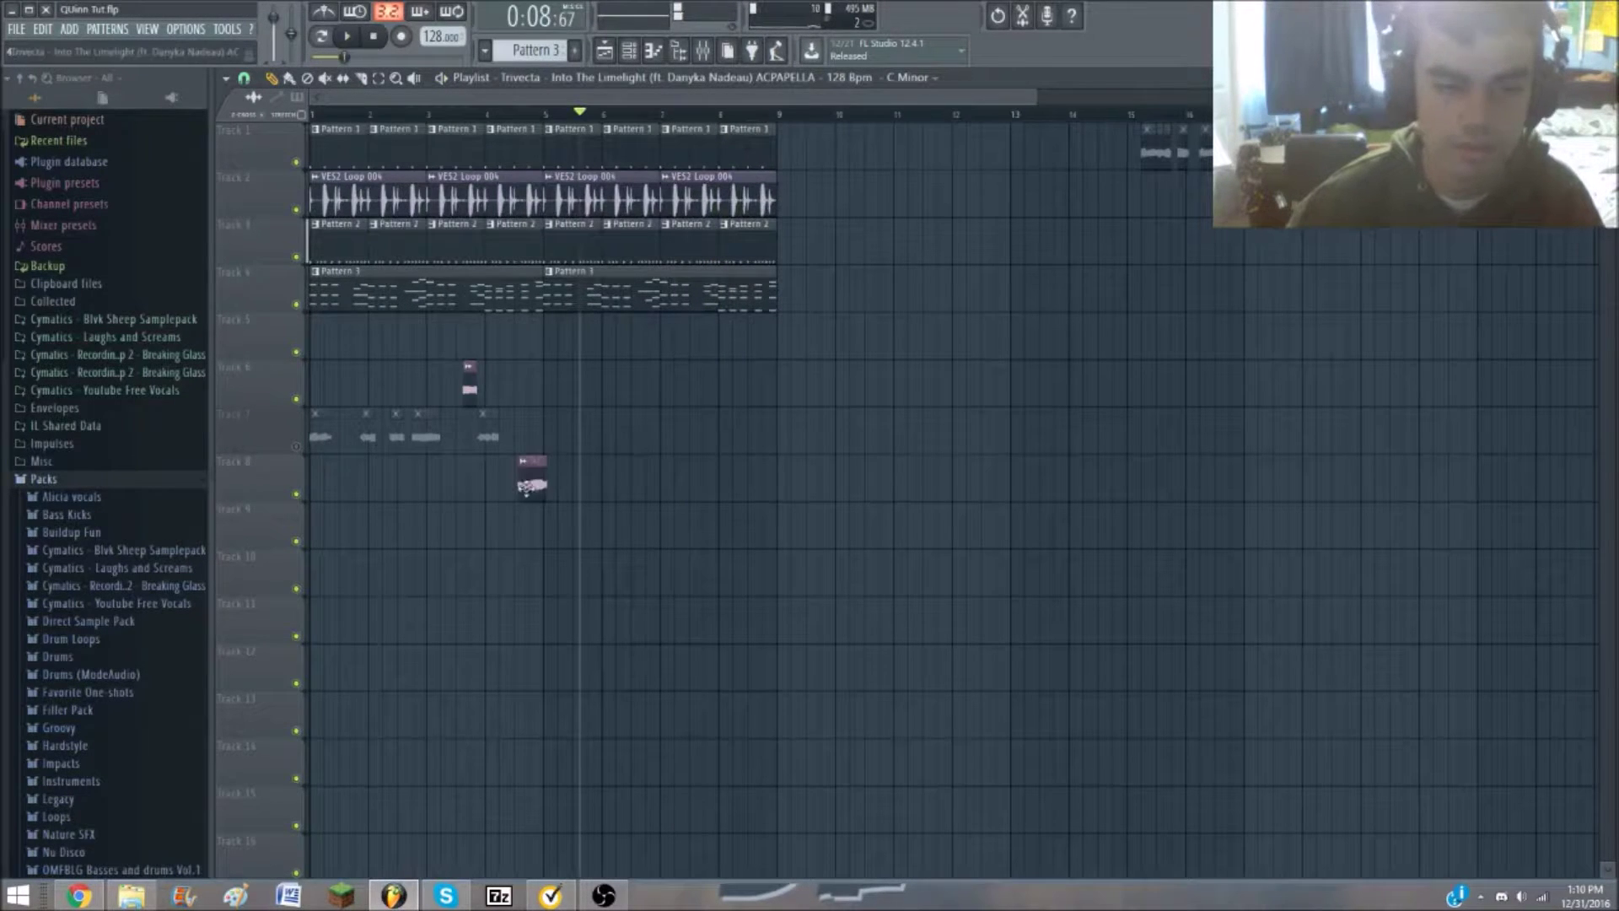
Unmute Track 7 and gather the chops on Track 5, except the half-bar chop, placed on Track 7 around bar 2
left_click(296, 447, "ctrl")
right_click(297, 447)
left_click_drag(699, 431, 177, 460)
left_click_drag(321, 438, 321, 344)
left_click(362, 416)
scroll(324, 386, "up", 2)
scroll(324, 386, "up", 1)
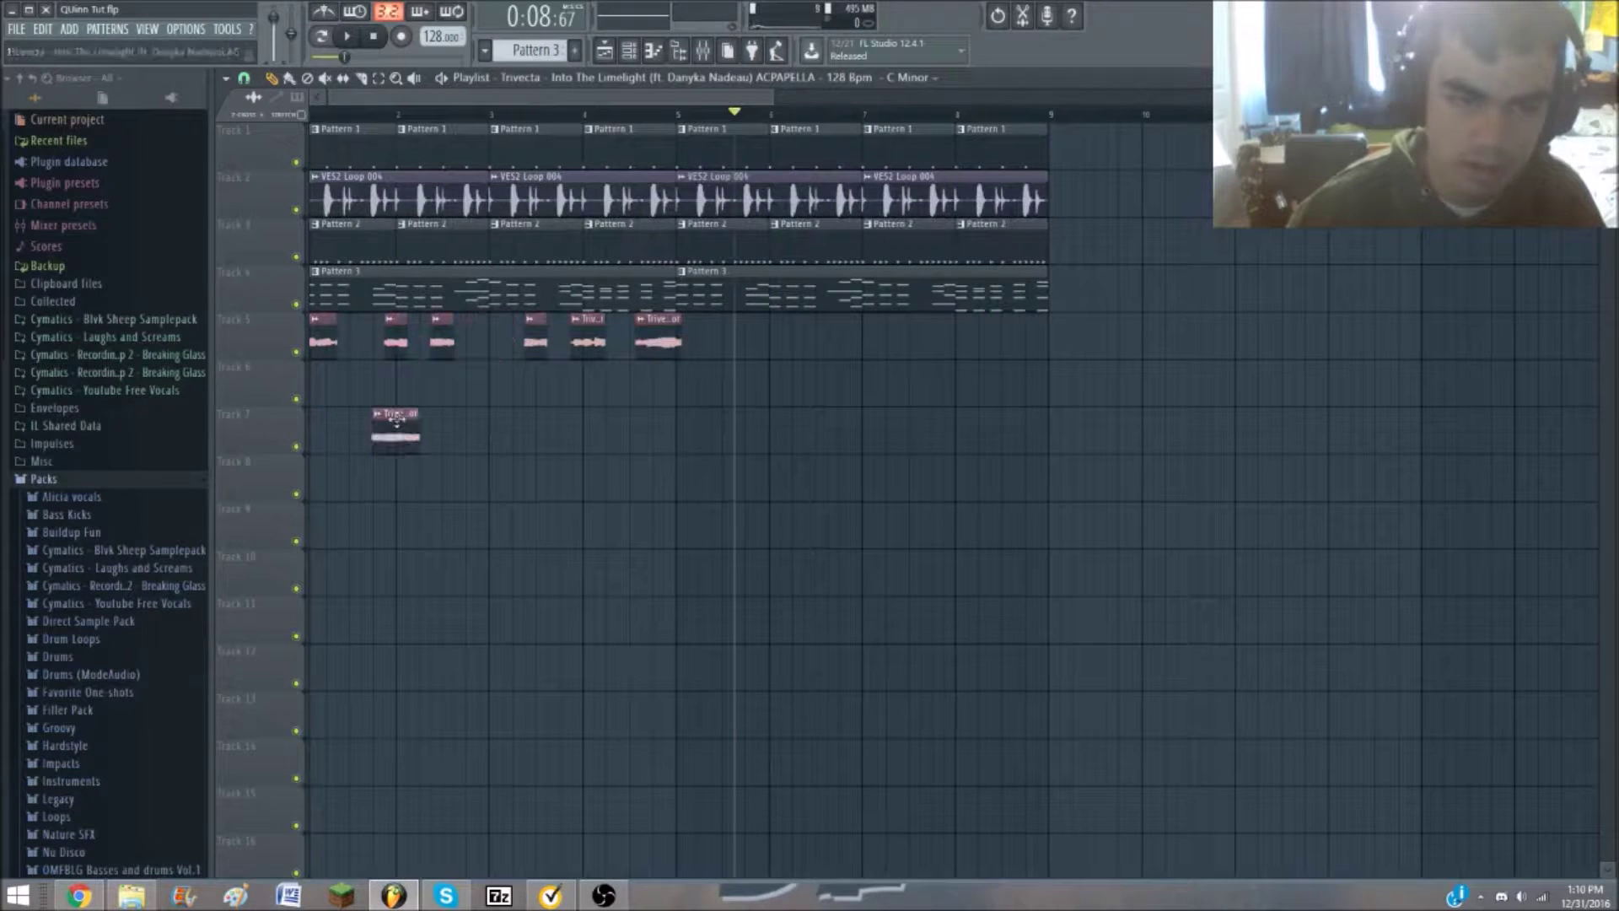
Place the half-bar chop on Track 6 just after bar 2 and align Track 5 chops just before bars 3, 4 and 5
left_click_drag(442, 338, 490, 337)
left_click_drag(396, 422, 432, 352)
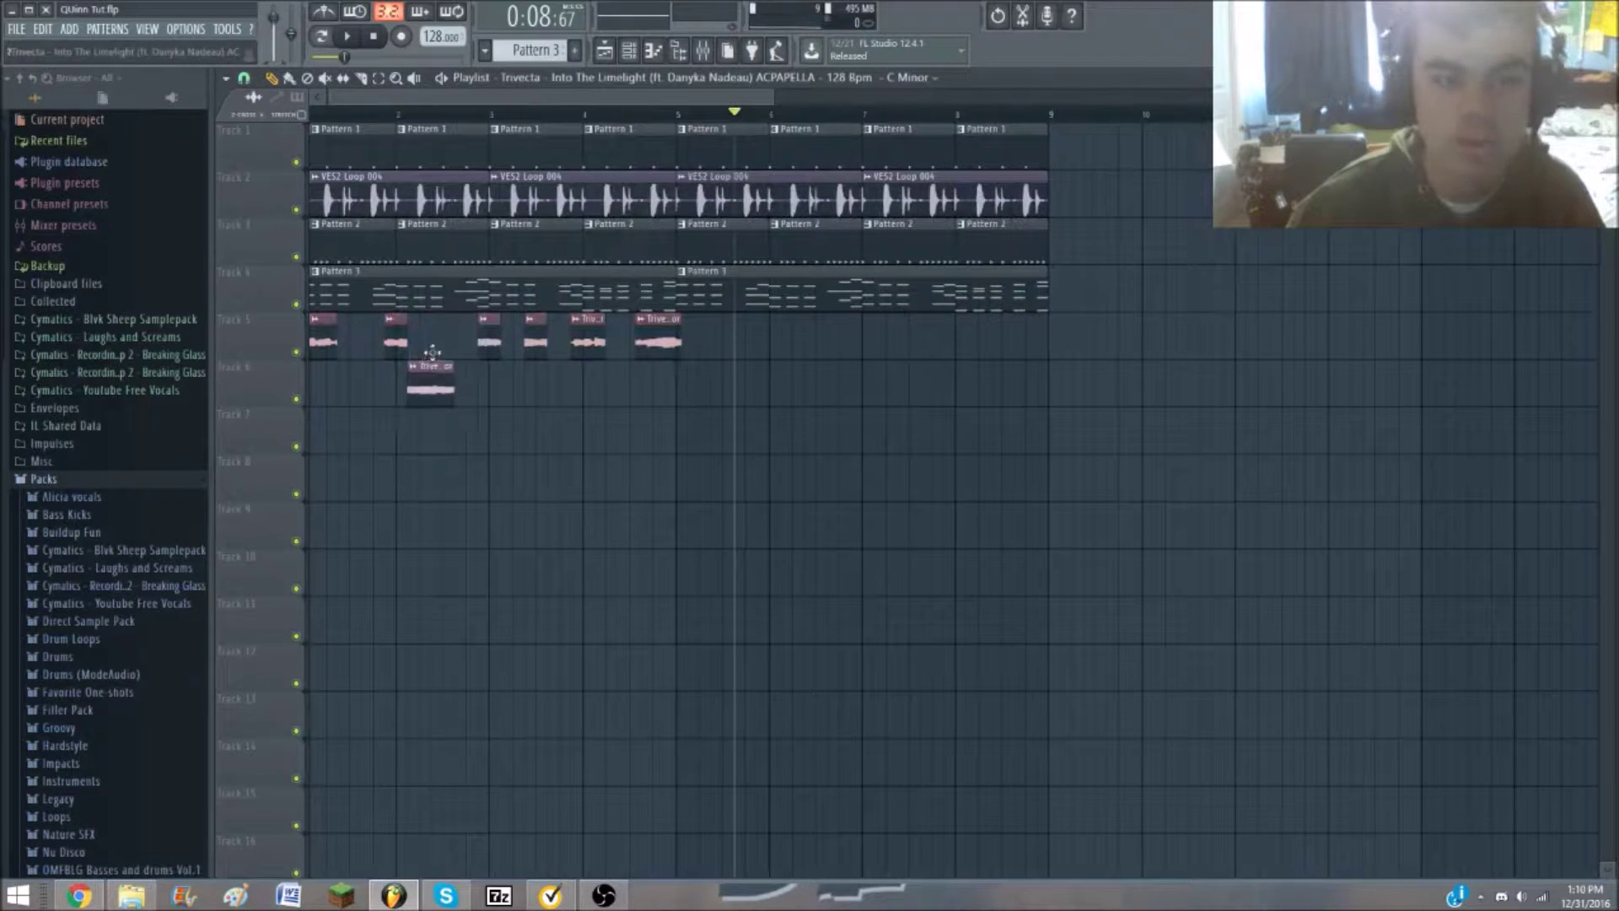
left_click_drag(624, 352, 650, 346)
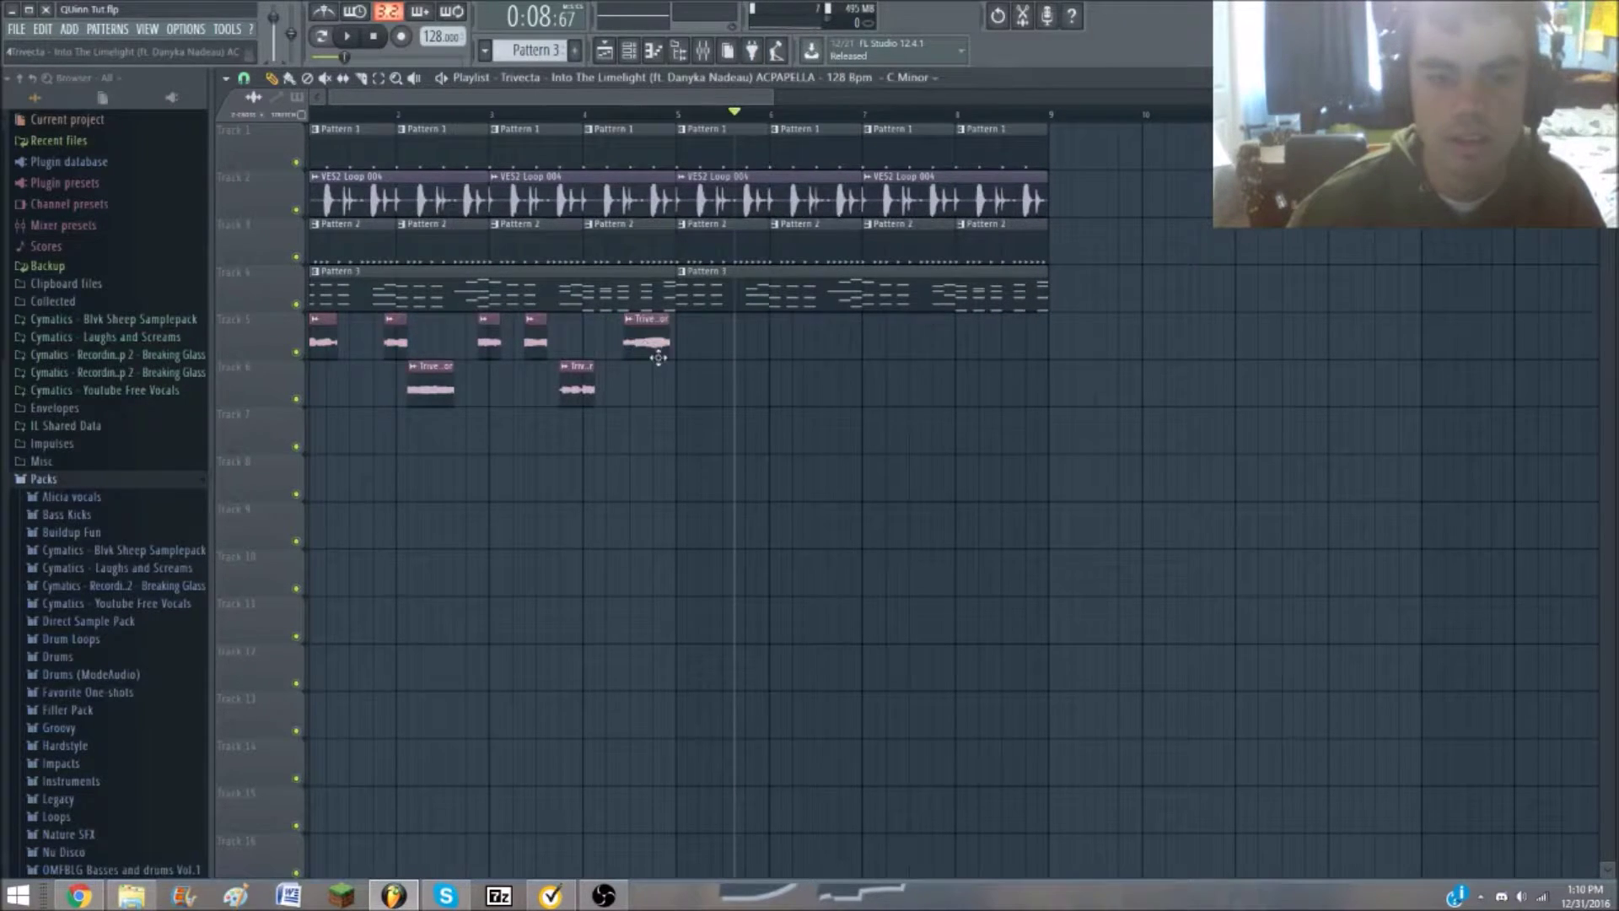
scroll(654, 349, "up", 4)
left_click_drag(515, 374, 538, 327)
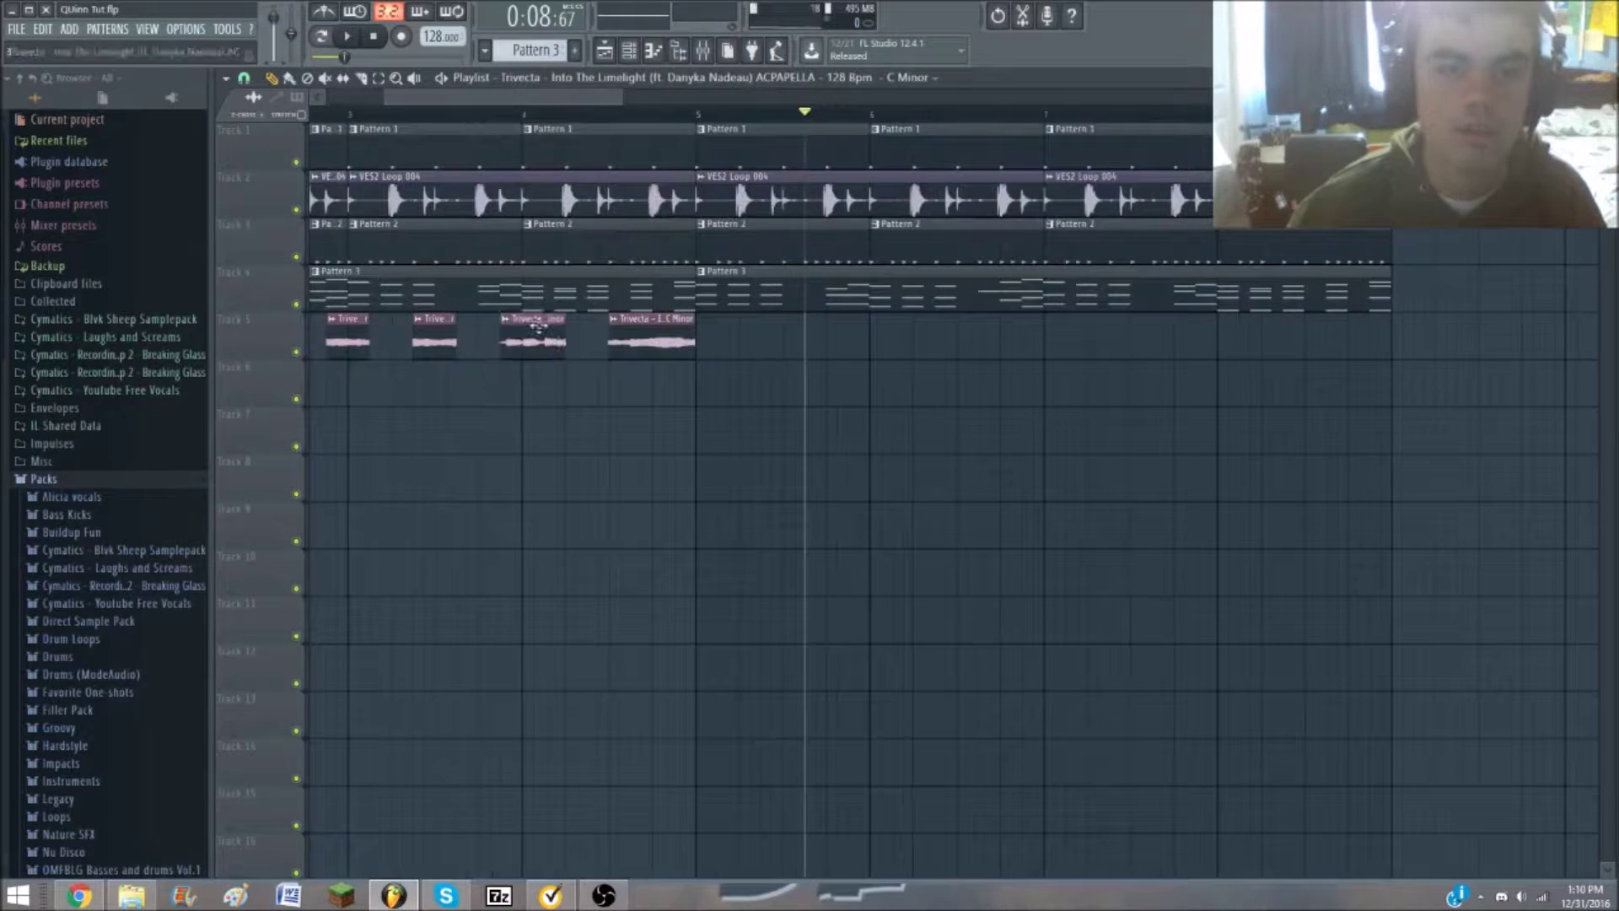
Play back the chop arrangement and check the time range of the last chop before bar 5
scroll(538, 328, "down", 5)
key("space")
scroll(383, 447, "up", 3)
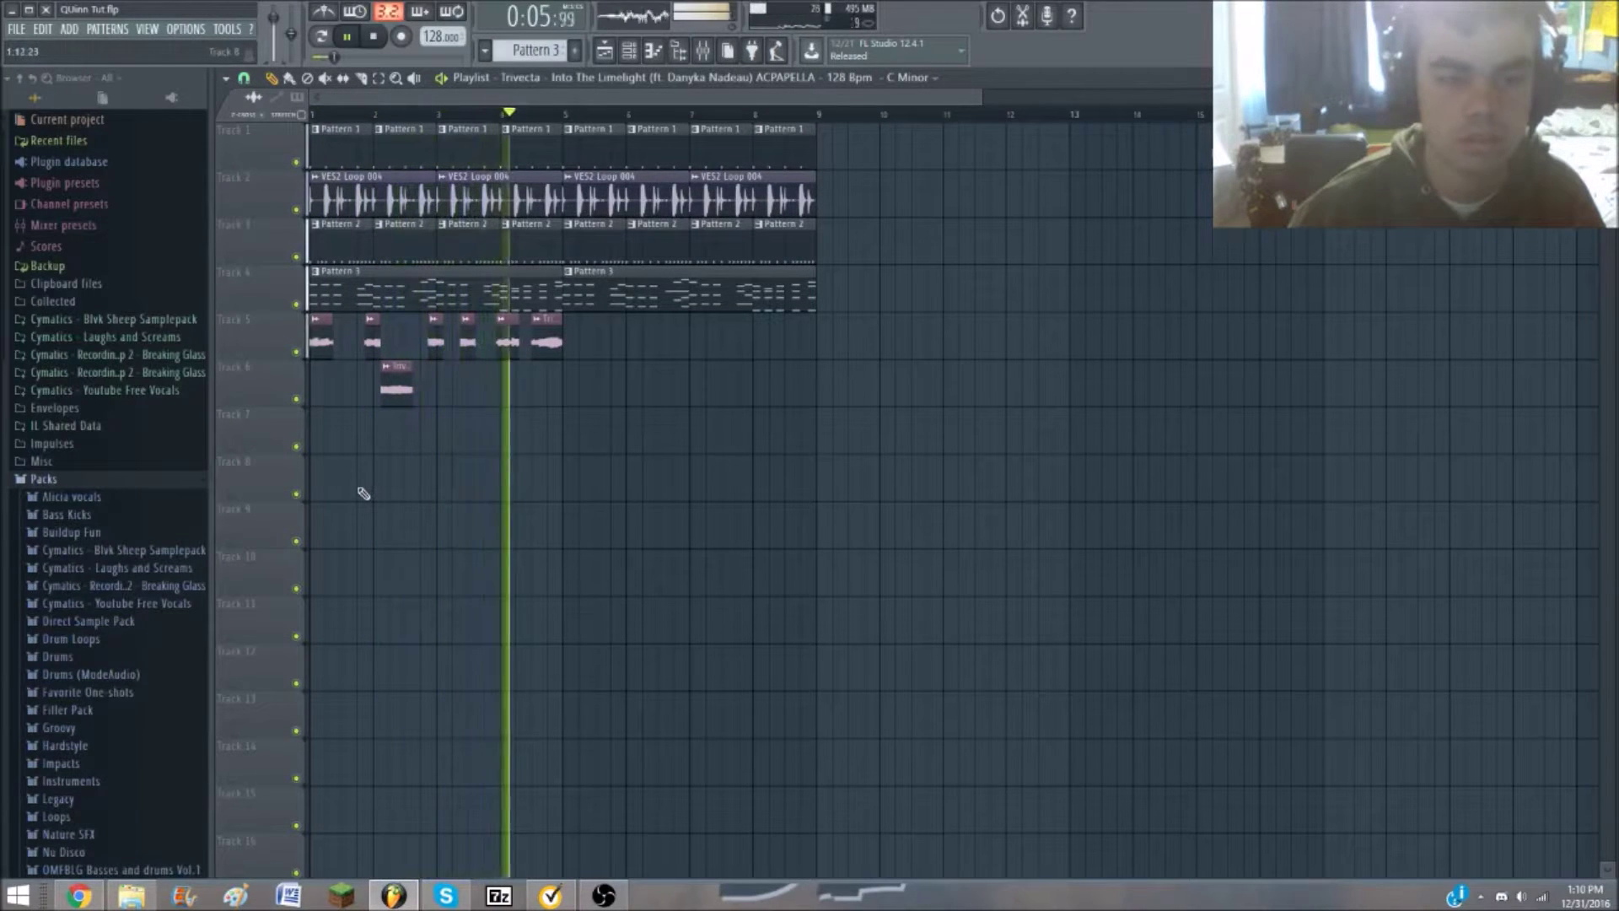
key("space")
scroll(287, 434, "up", 2)
left_click(347, 115)
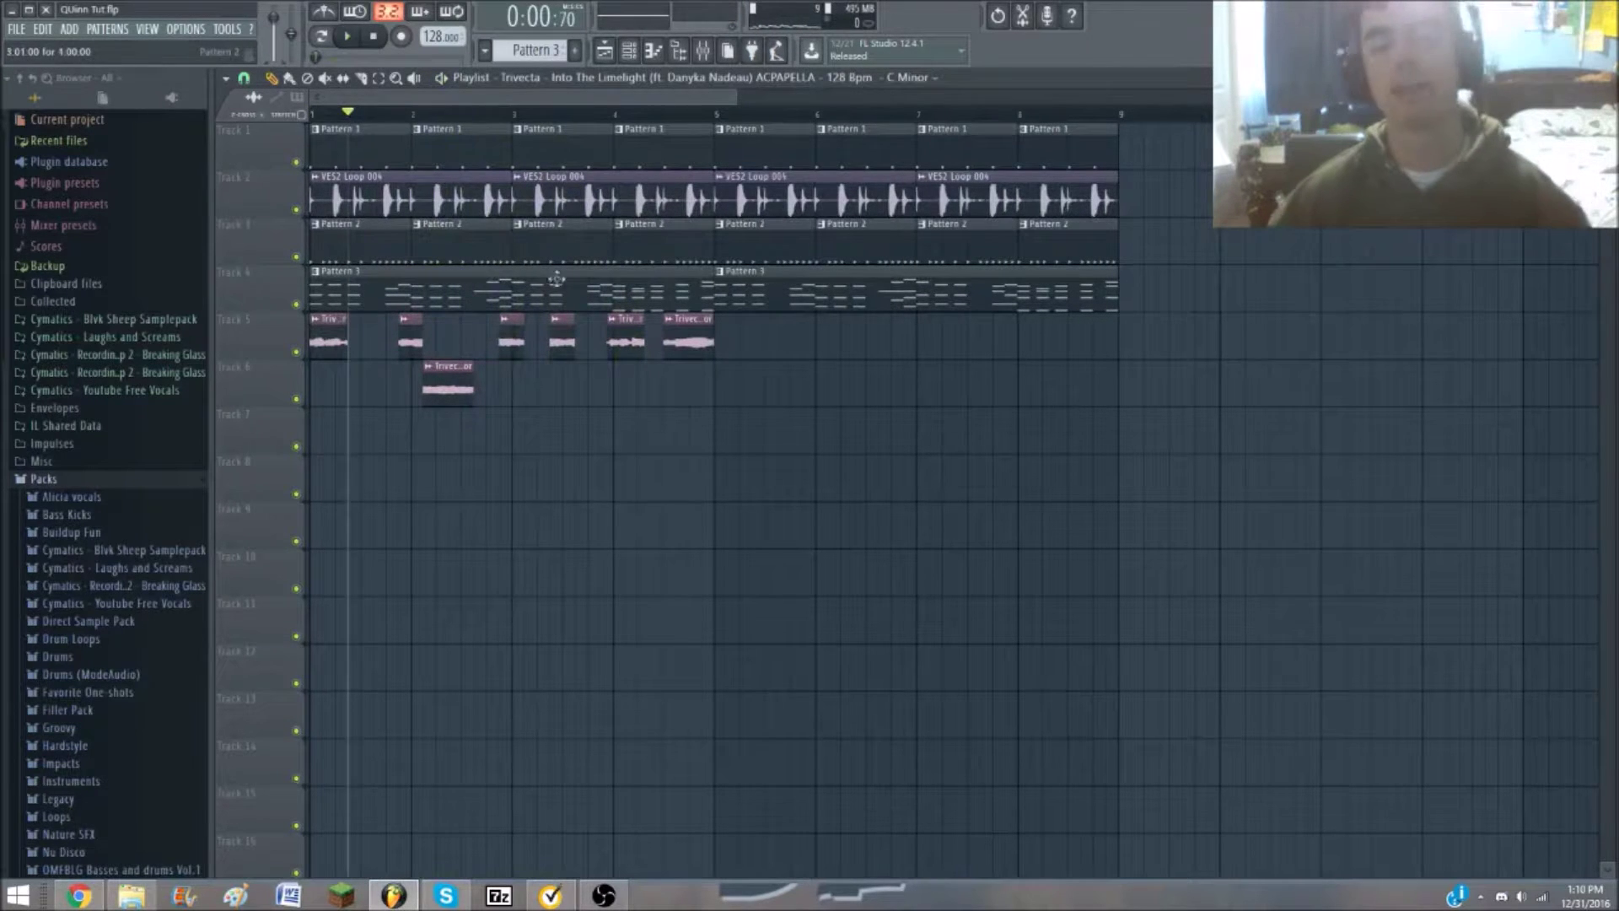
left_click_drag(664, 114, 716, 116)
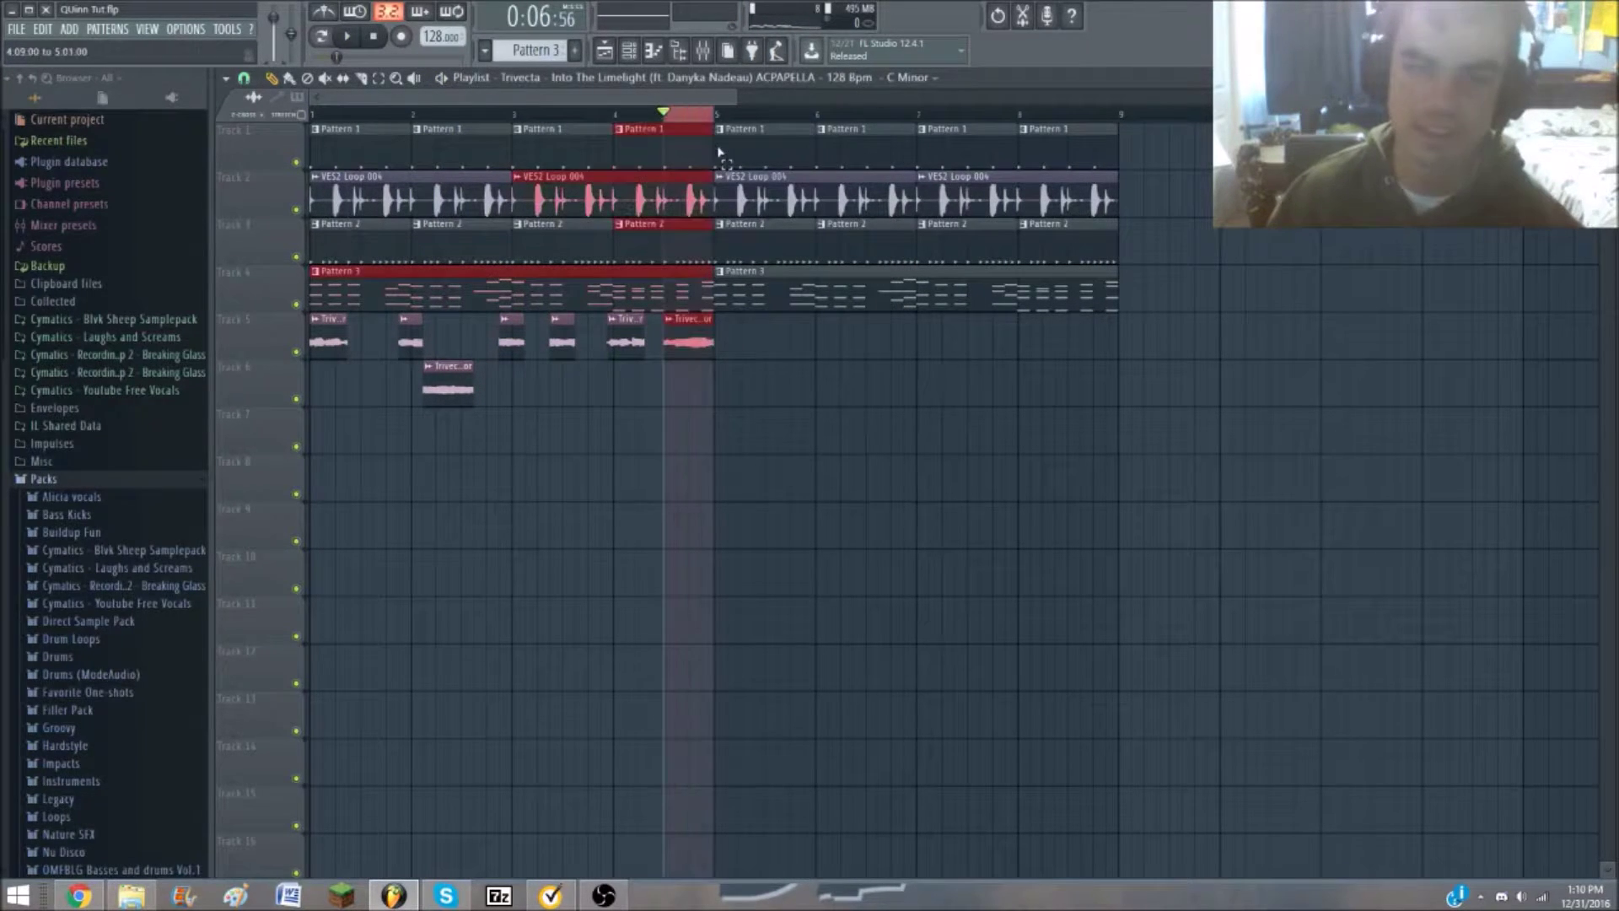
left_click(676, 114)
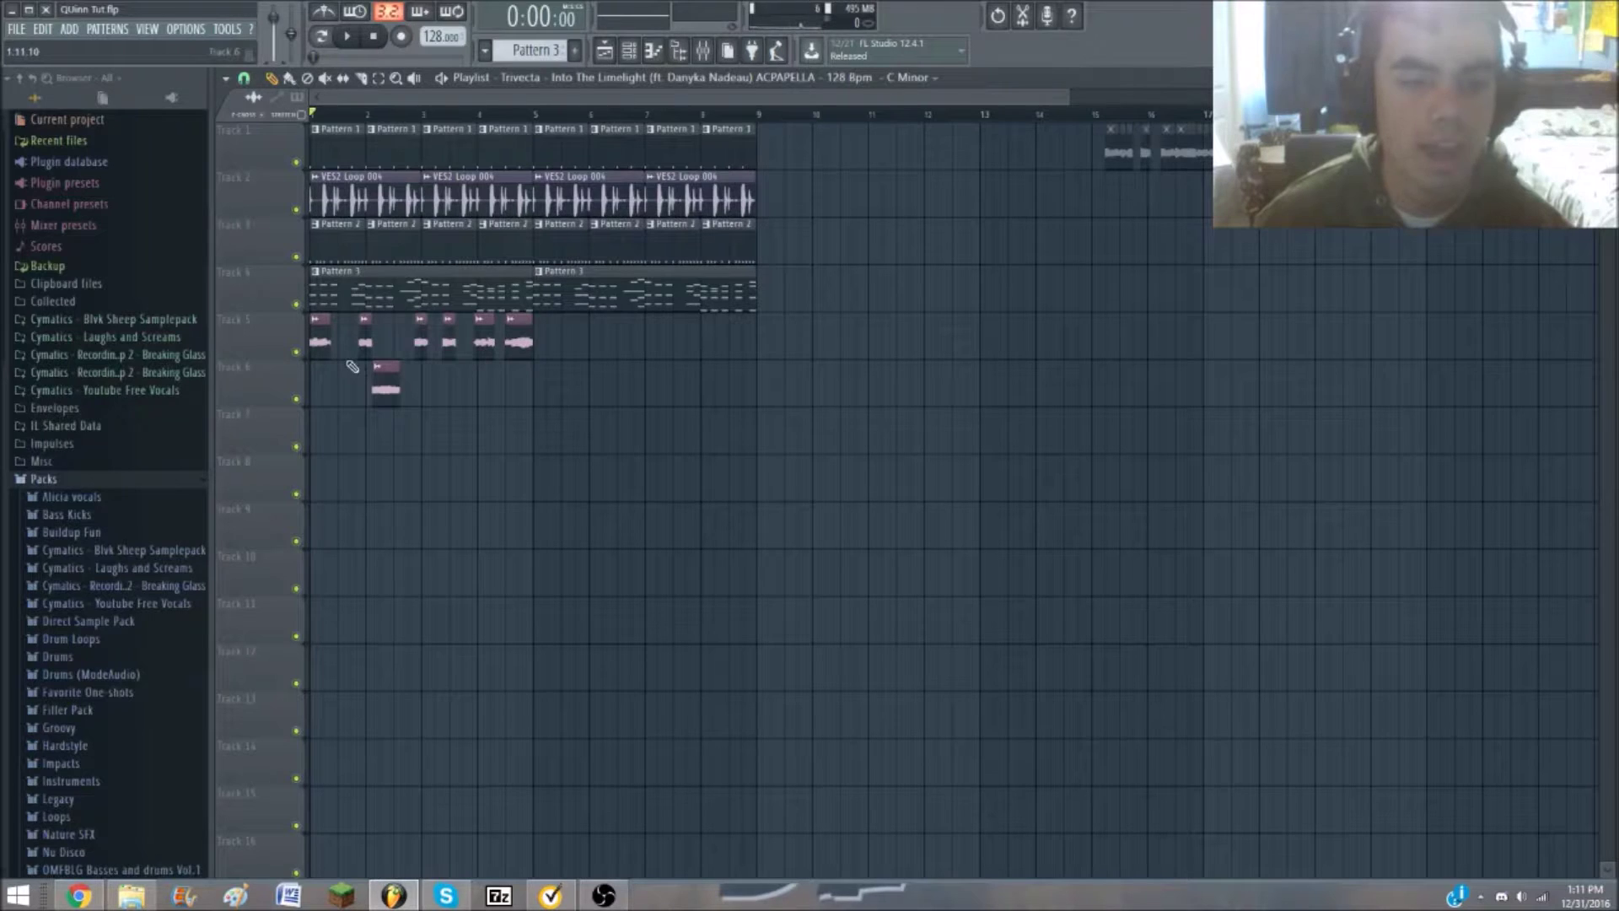
Move the second chop on Track 5 directly after the first chop in bar 1 and audition the opening
scroll(293, 403, "up", 3)
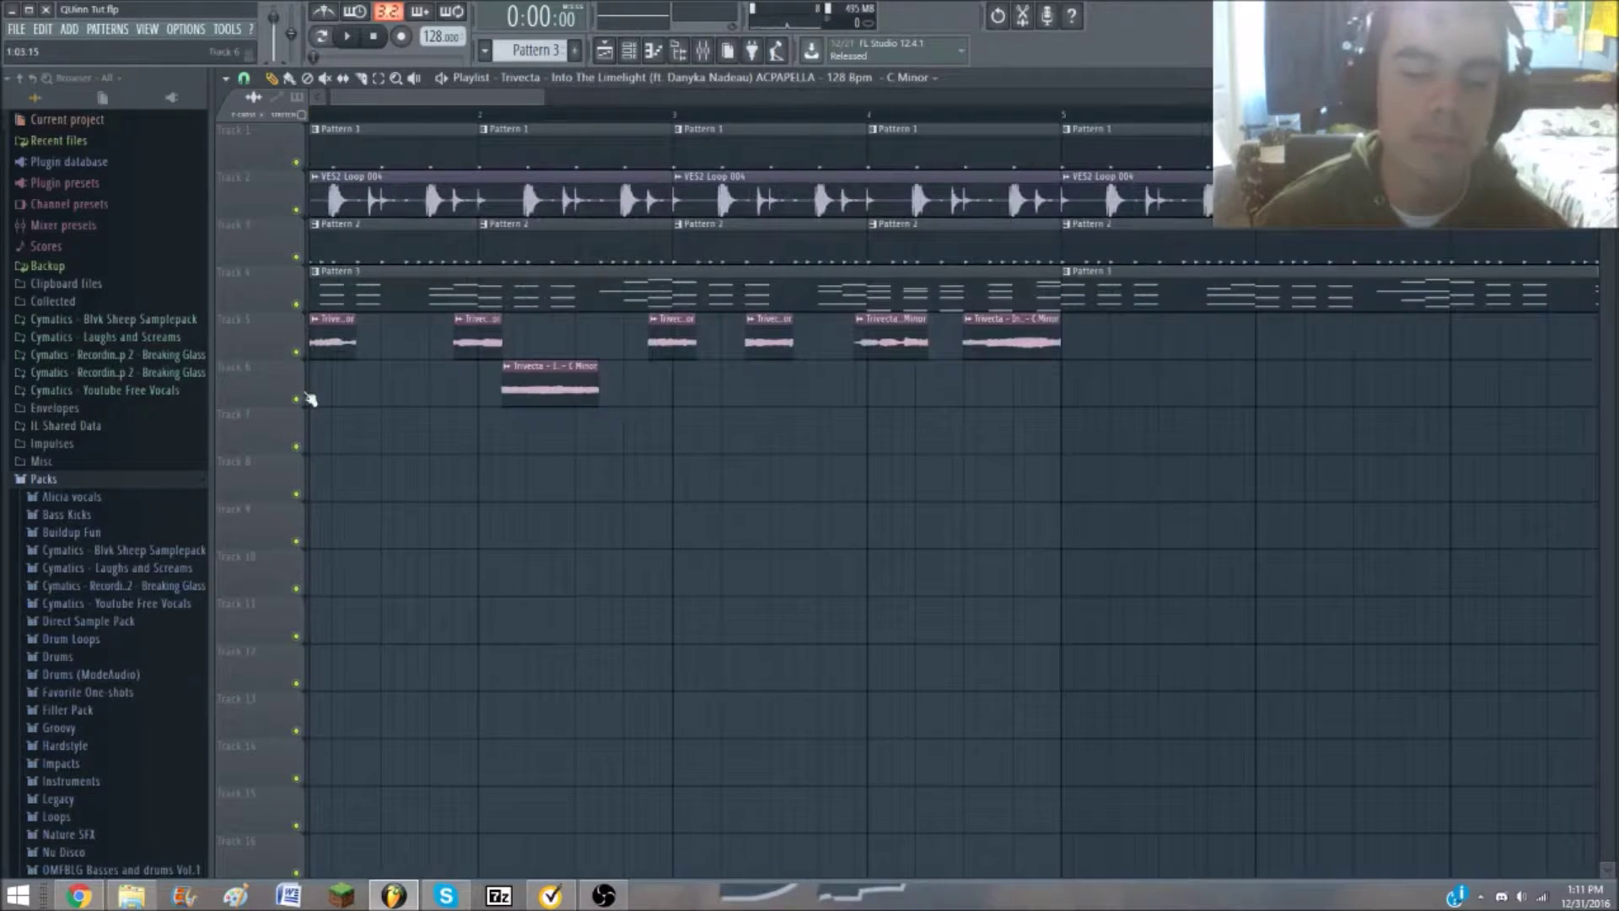
key("space")
key("space")
key("space")
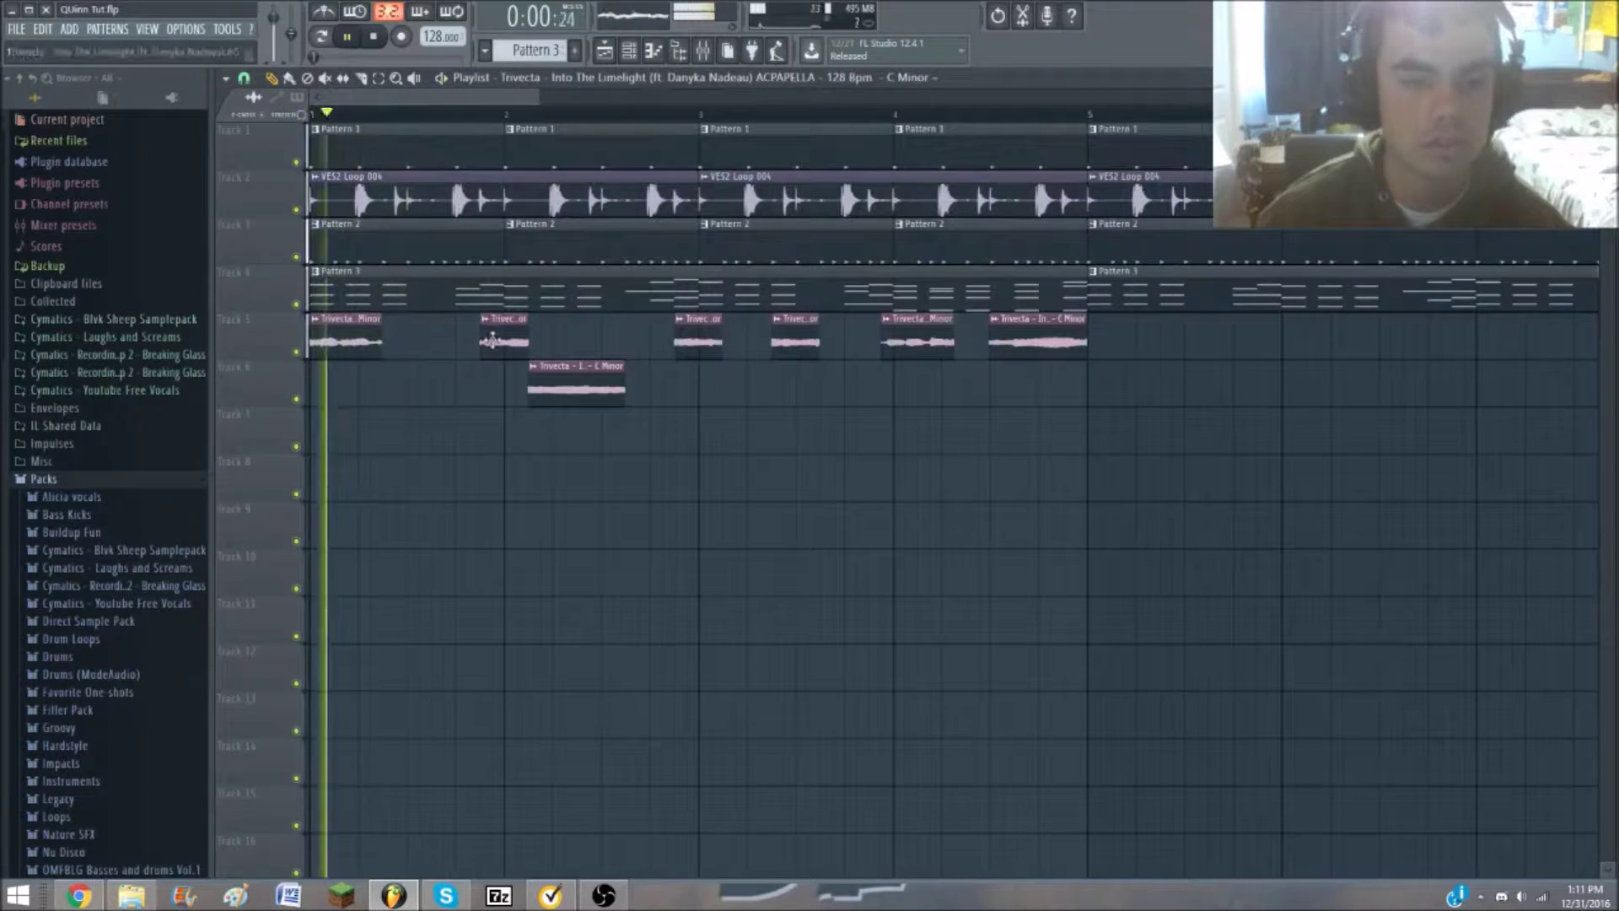
key("space")
left_click_drag(508, 341, 405, 337)
key("space")
key("space")
key("space")
key("space")
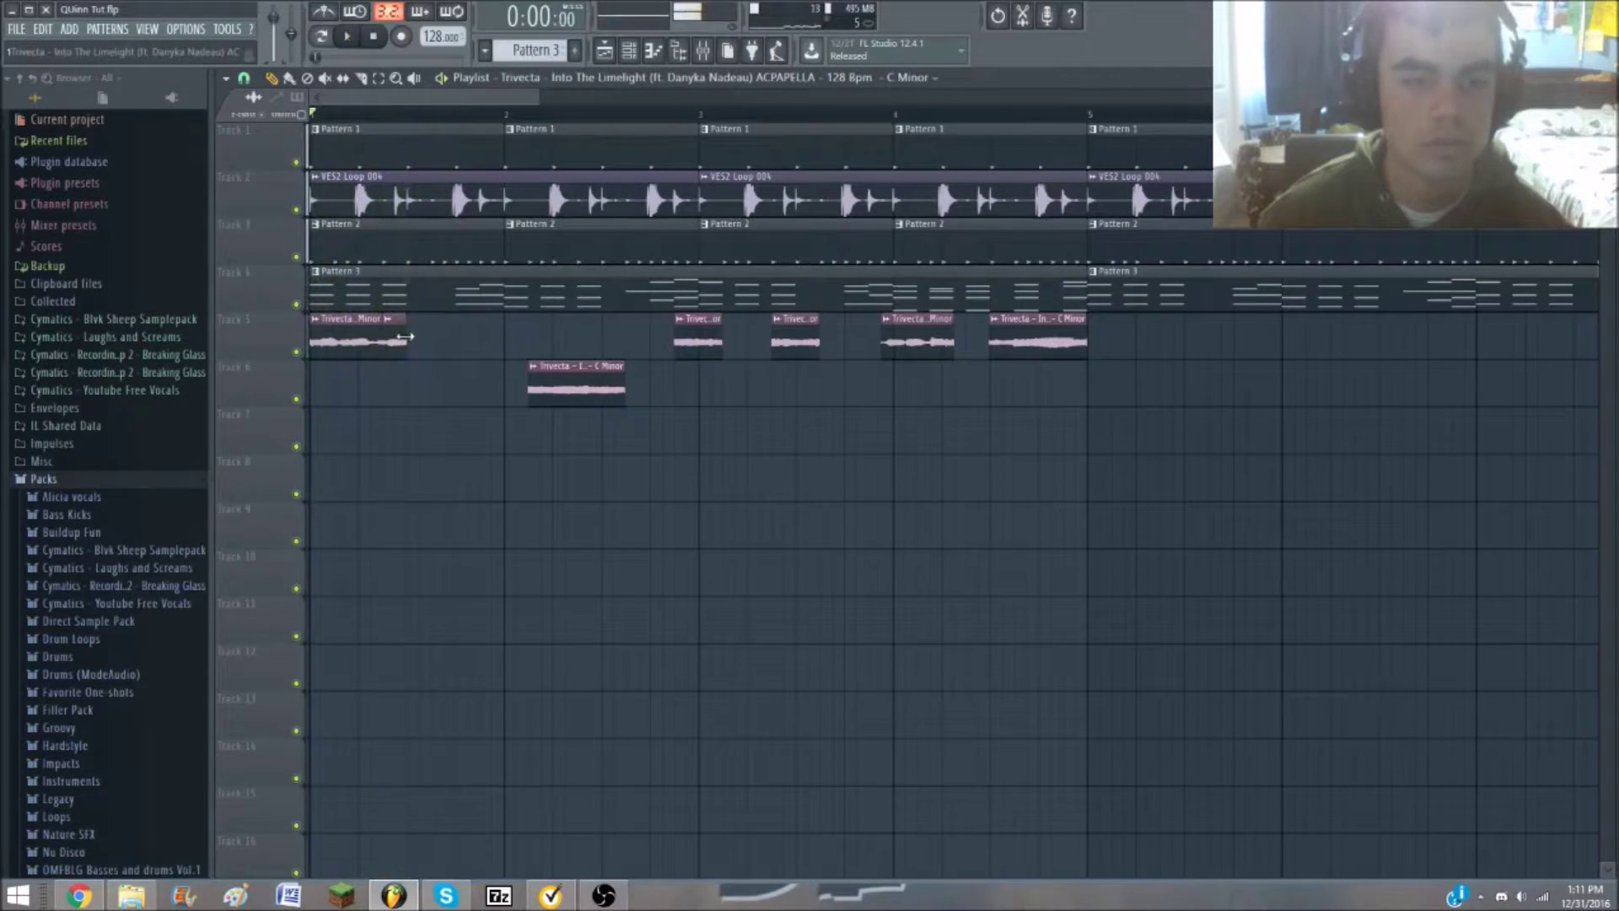
Move the four middle chops down to Track 8 and repeat the opening chop pair on Track 5 at bars 2 and 3
scroll(456, 423, "down", 3)
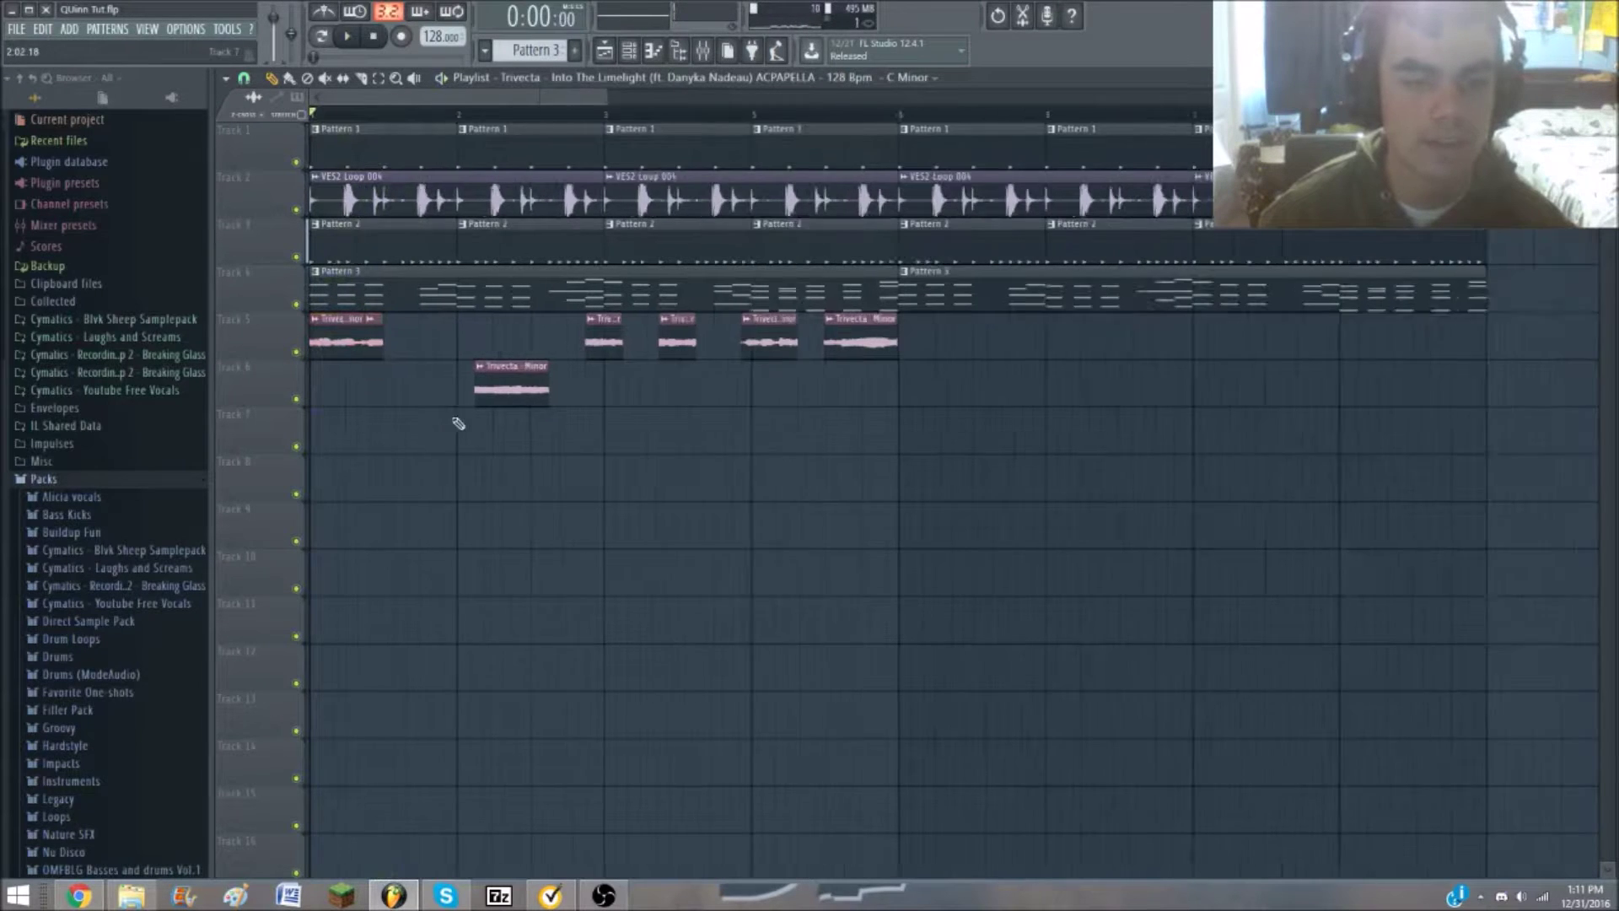
left_click_drag(671, 314, 448, 430)
left_click_drag(468, 382, 510, 477)
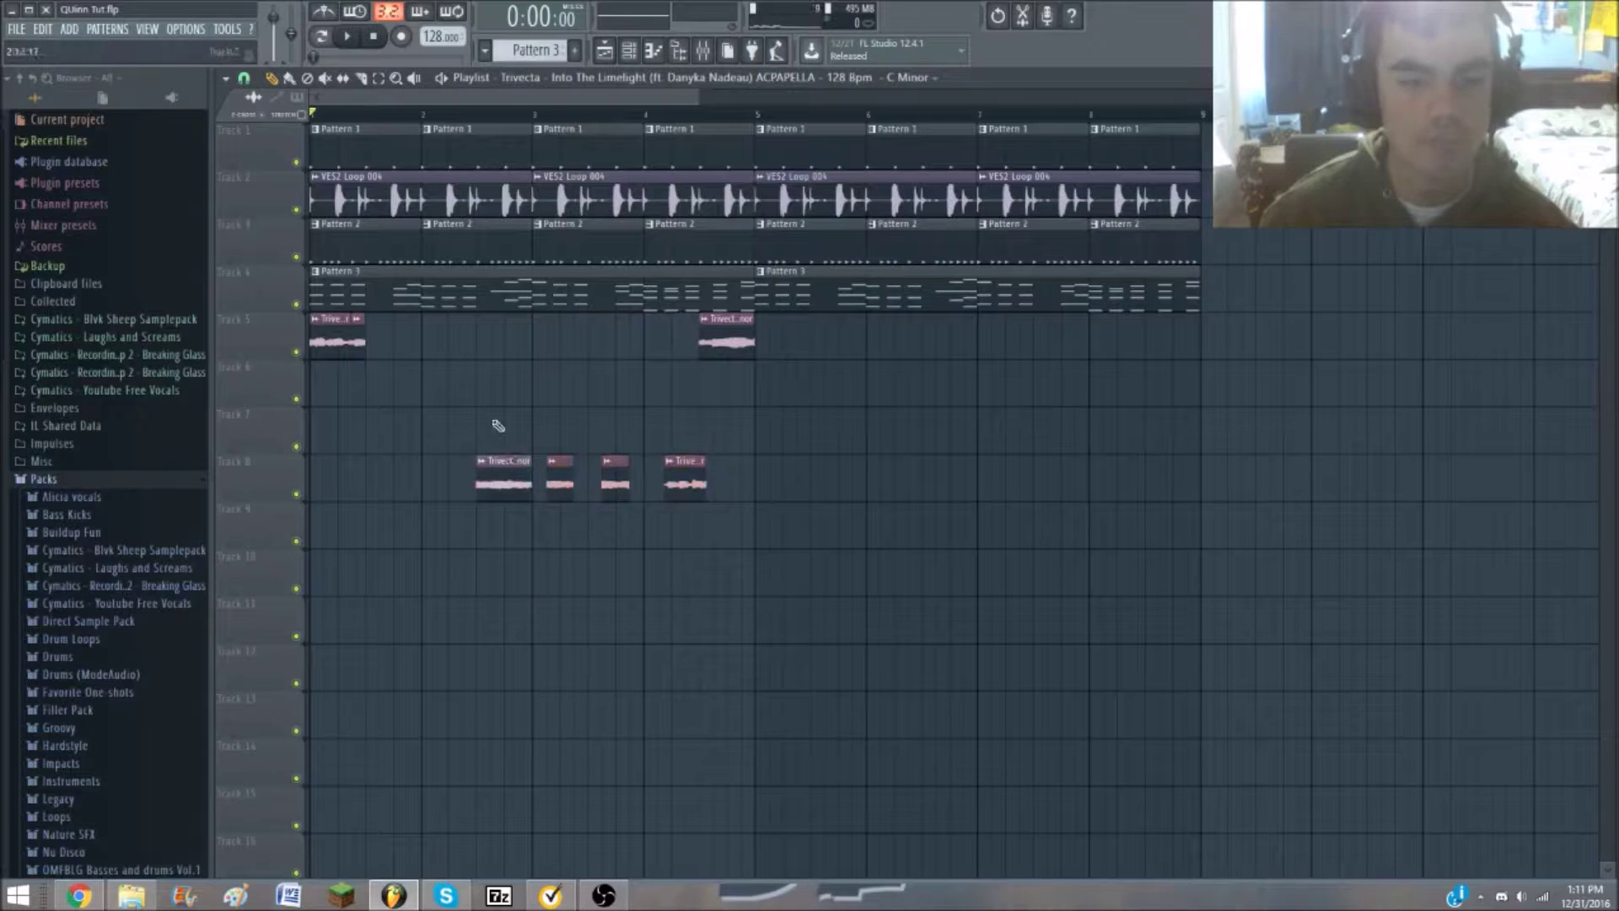
key("space")
left_click(451, 341)
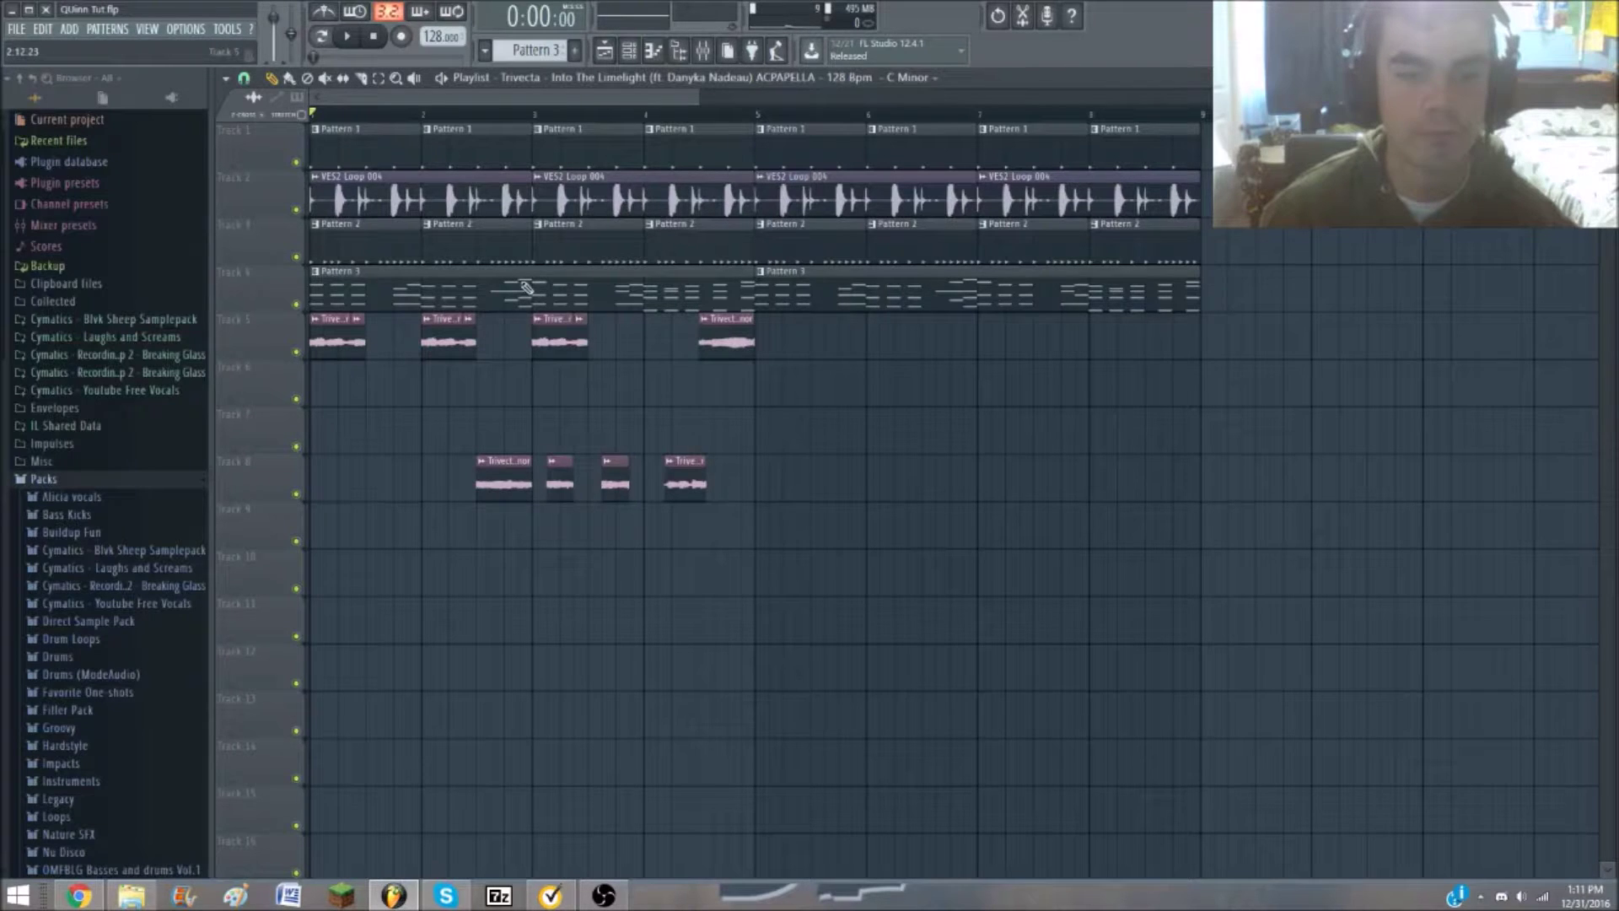
Shift the four Track 8 chops about two bars later, starting within bar 4, and play back the repeated pairs
left_click_drag(809, 493, 433, 523)
left_click_drag(525, 478, 733, 478)
right_click(724, 564)
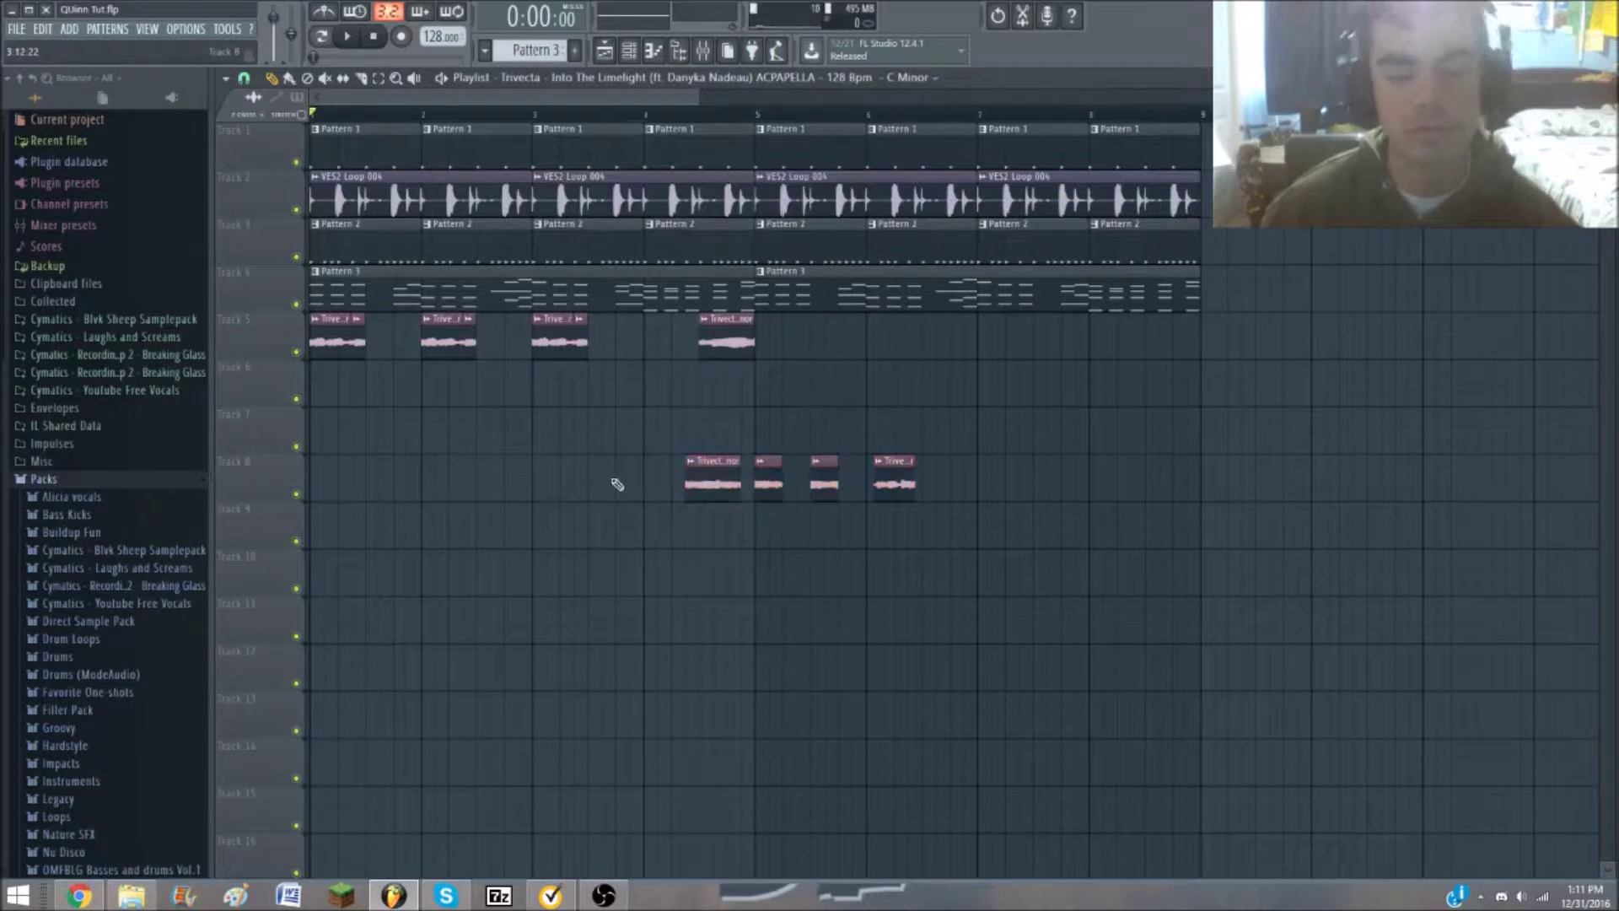
key("space")
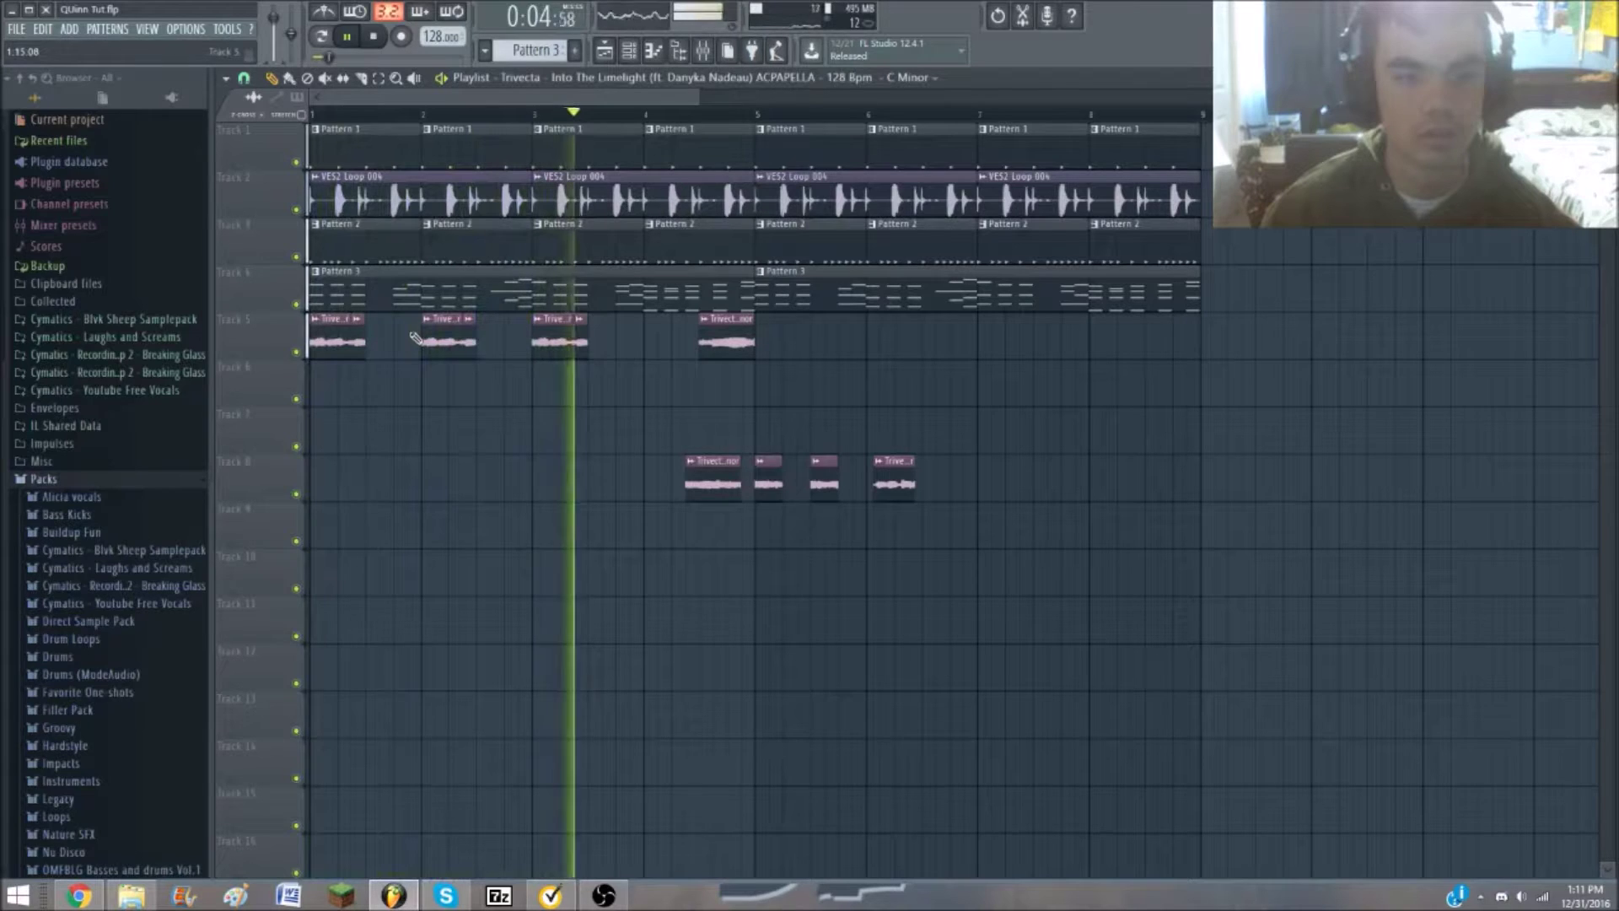
key("space")
Slip the audio inside the first chop of each Track 5 pair in bars 1 to 3 and audition the opening
scroll(316, 435, "up", 3)
left_click(344, 78)
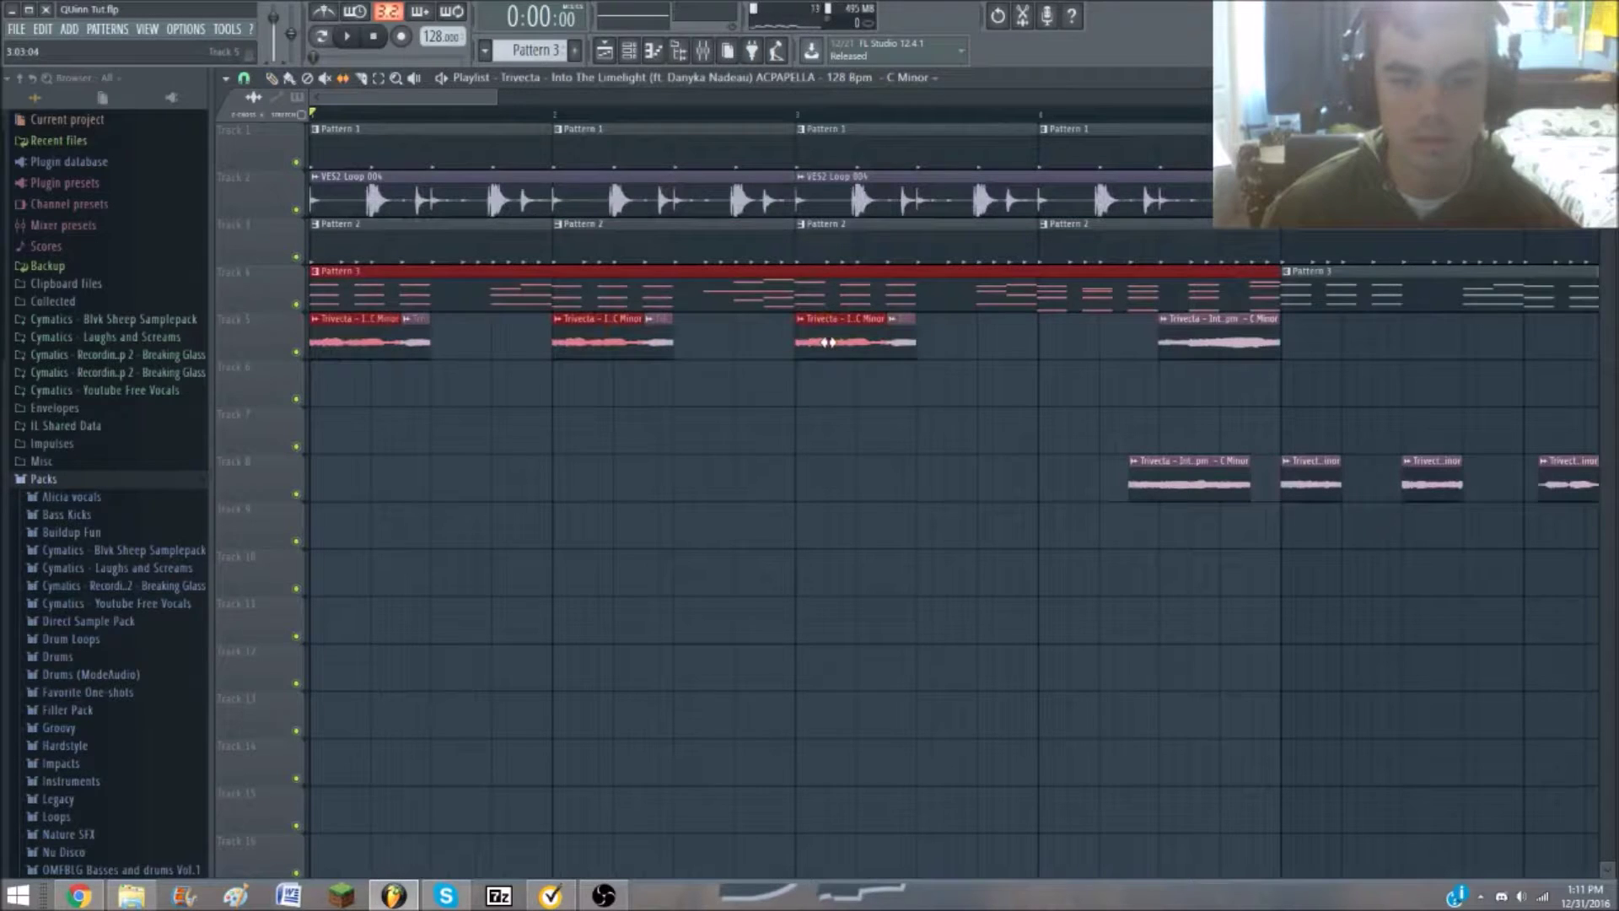
left_click(756, 421)
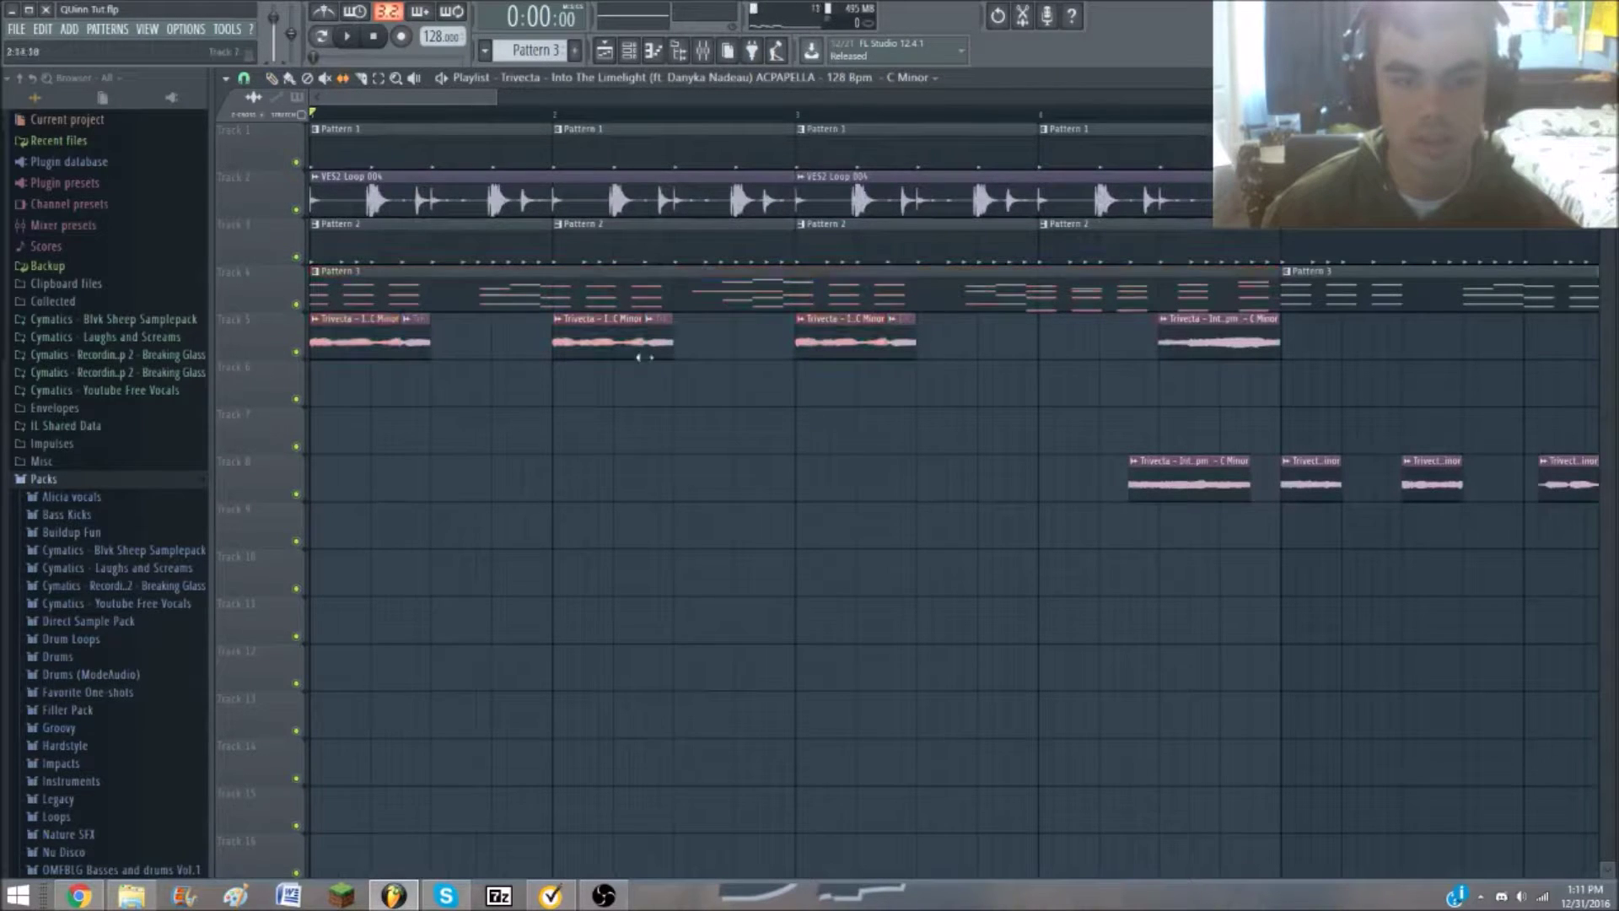
scroll(392, 182, "down", 3)
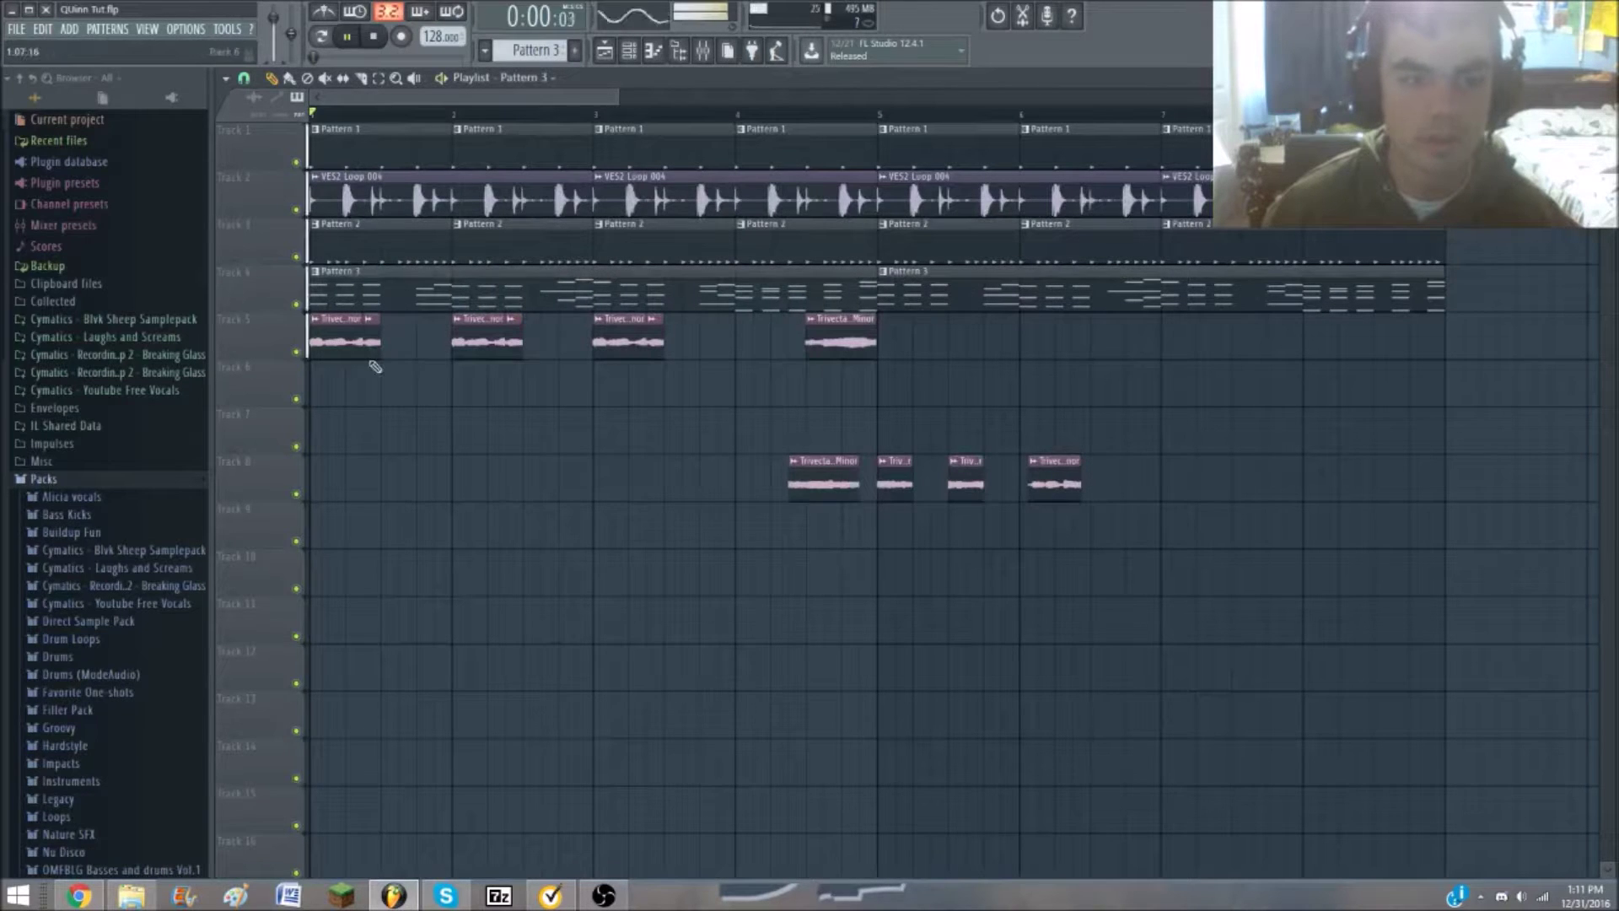
key("space")
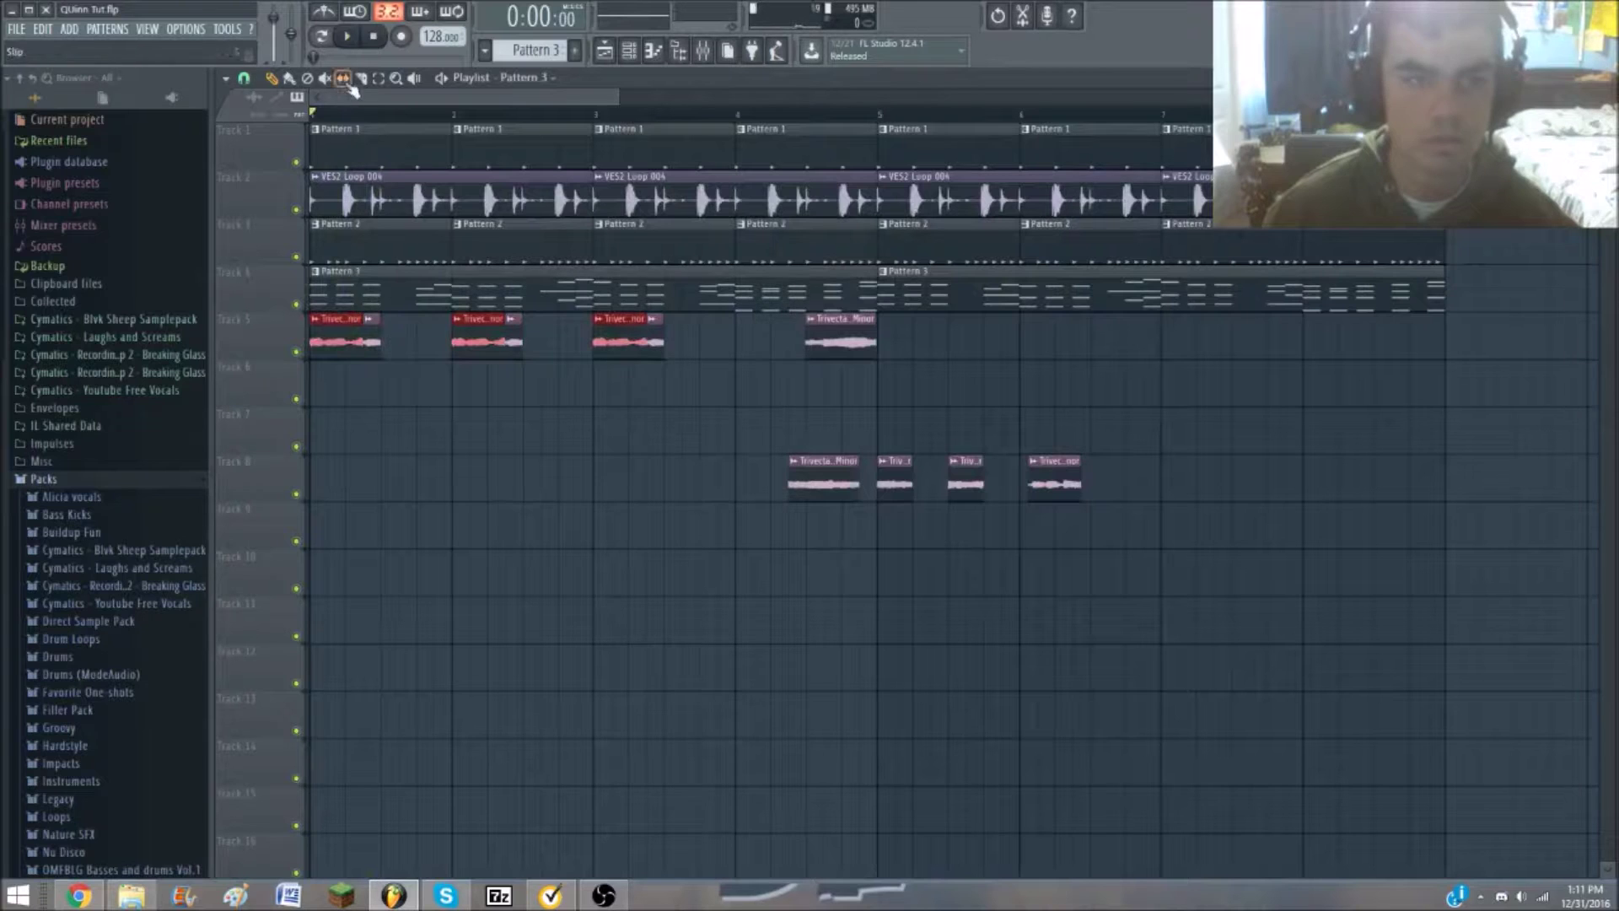
Shorten the first chop of each Track 5 pair in bars 1 to 3 to a quarter bar and audition the opening repeatedly
key("space")
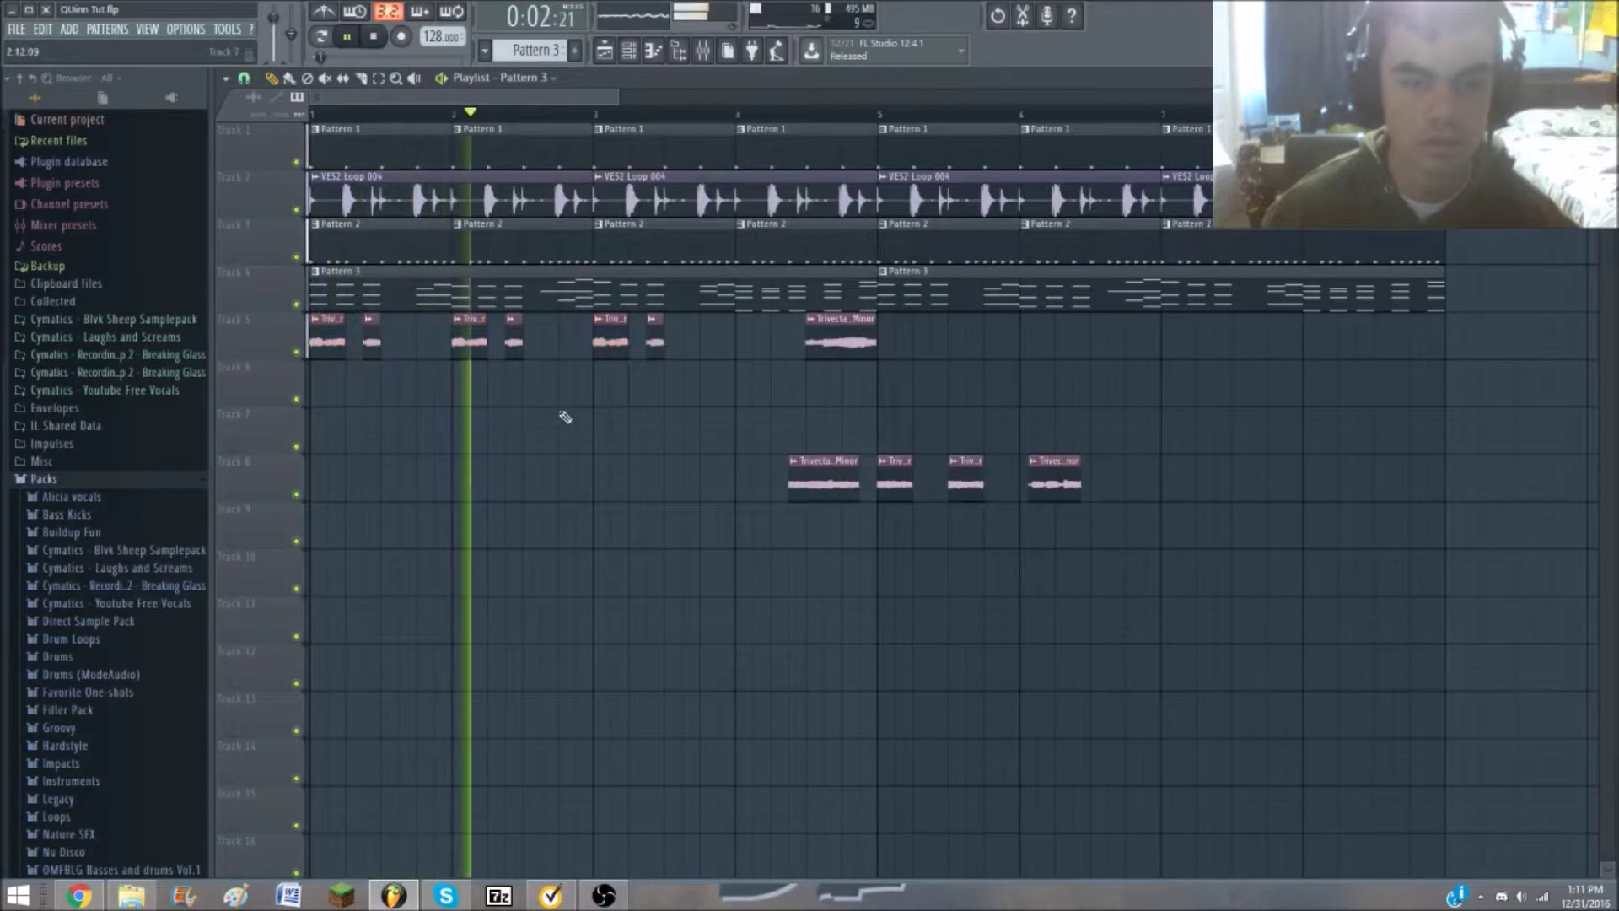
key("space")
key("space")
scroll(346, 253, "up", 4, "ctrl")
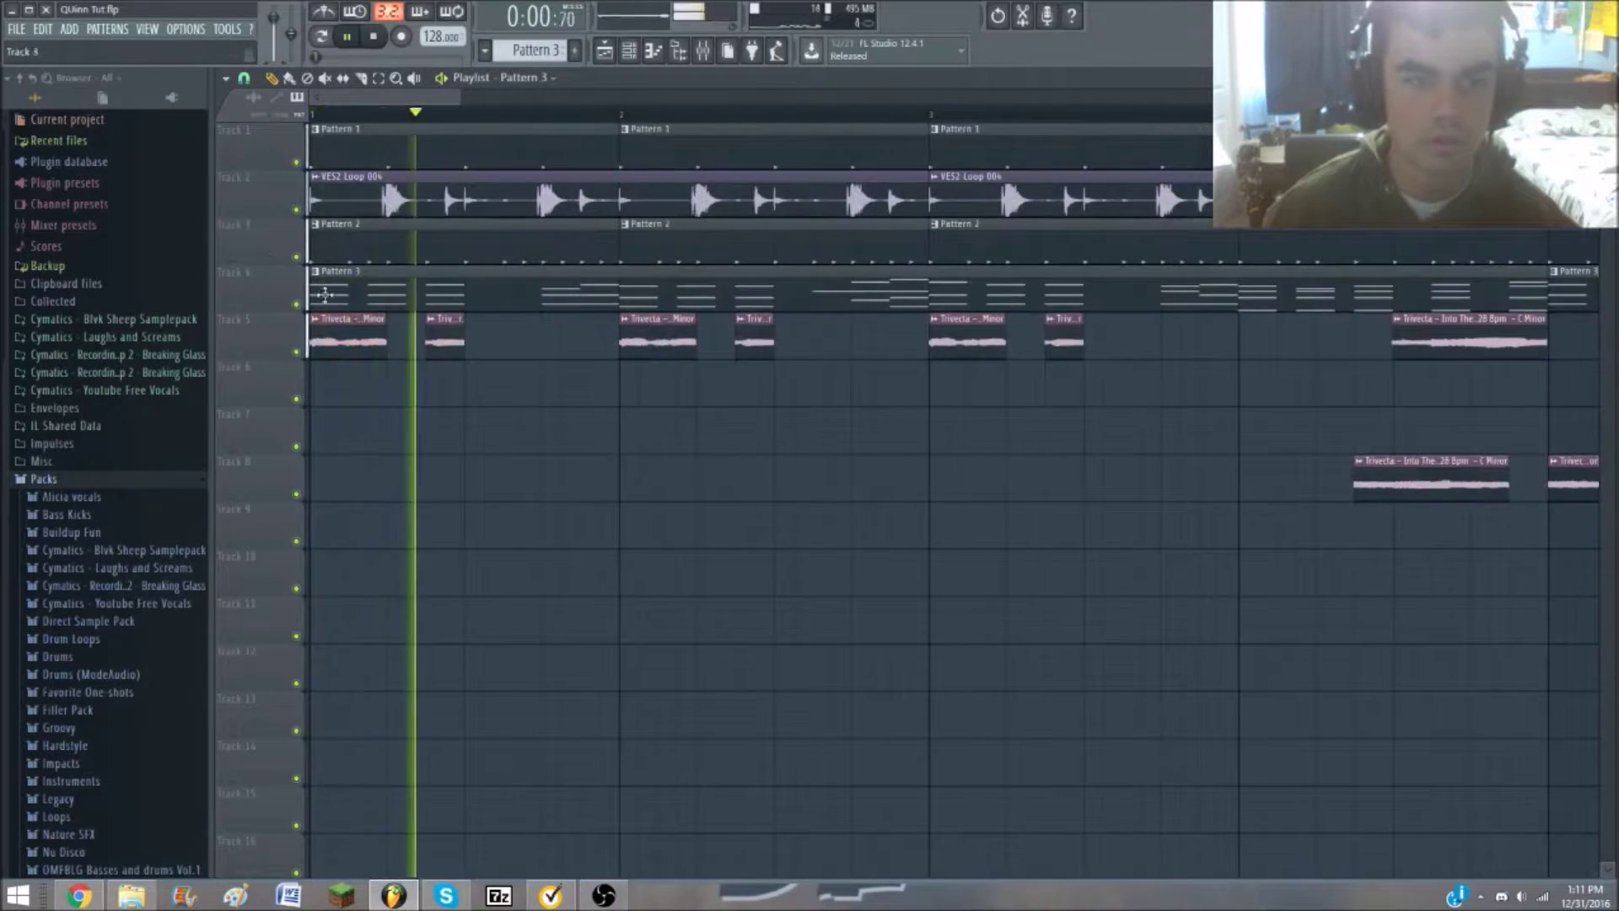
key("space")
key("space")
key("space")
key("space")
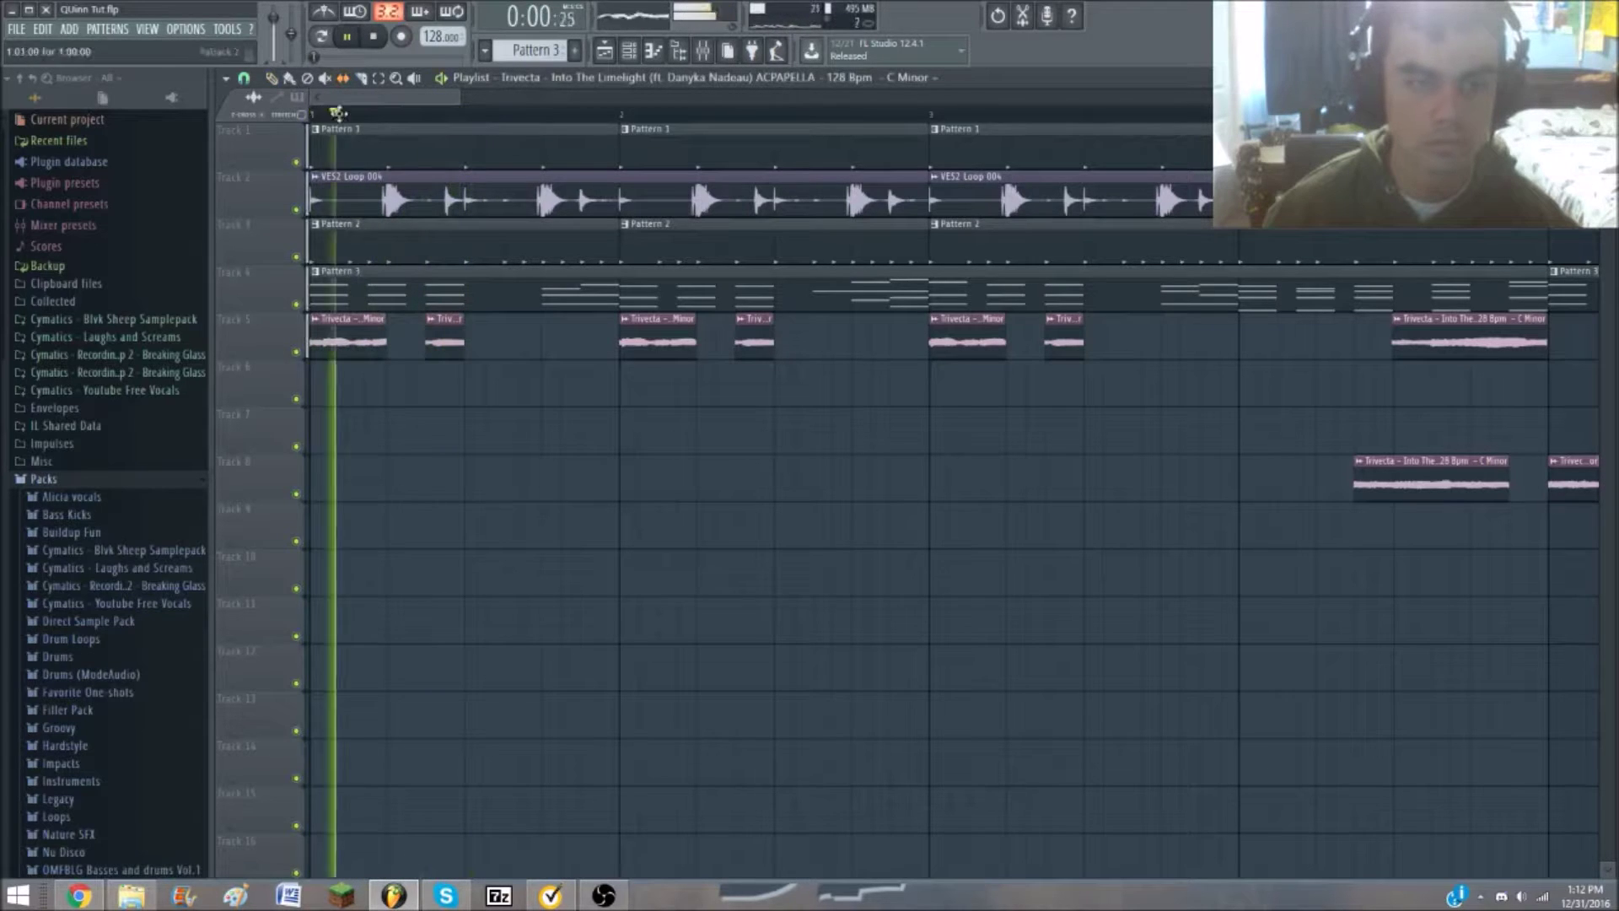
key("space")
key("space")
key("space")
Extend the start of bar 1's second chop back to the first chop and repeat the joined pair at bars 2 and 3
left_click_drag(429, 344, 385, 343)
key("space")
key("space")
key("space")
key("space")
scroll(442, 356, "down", 2)
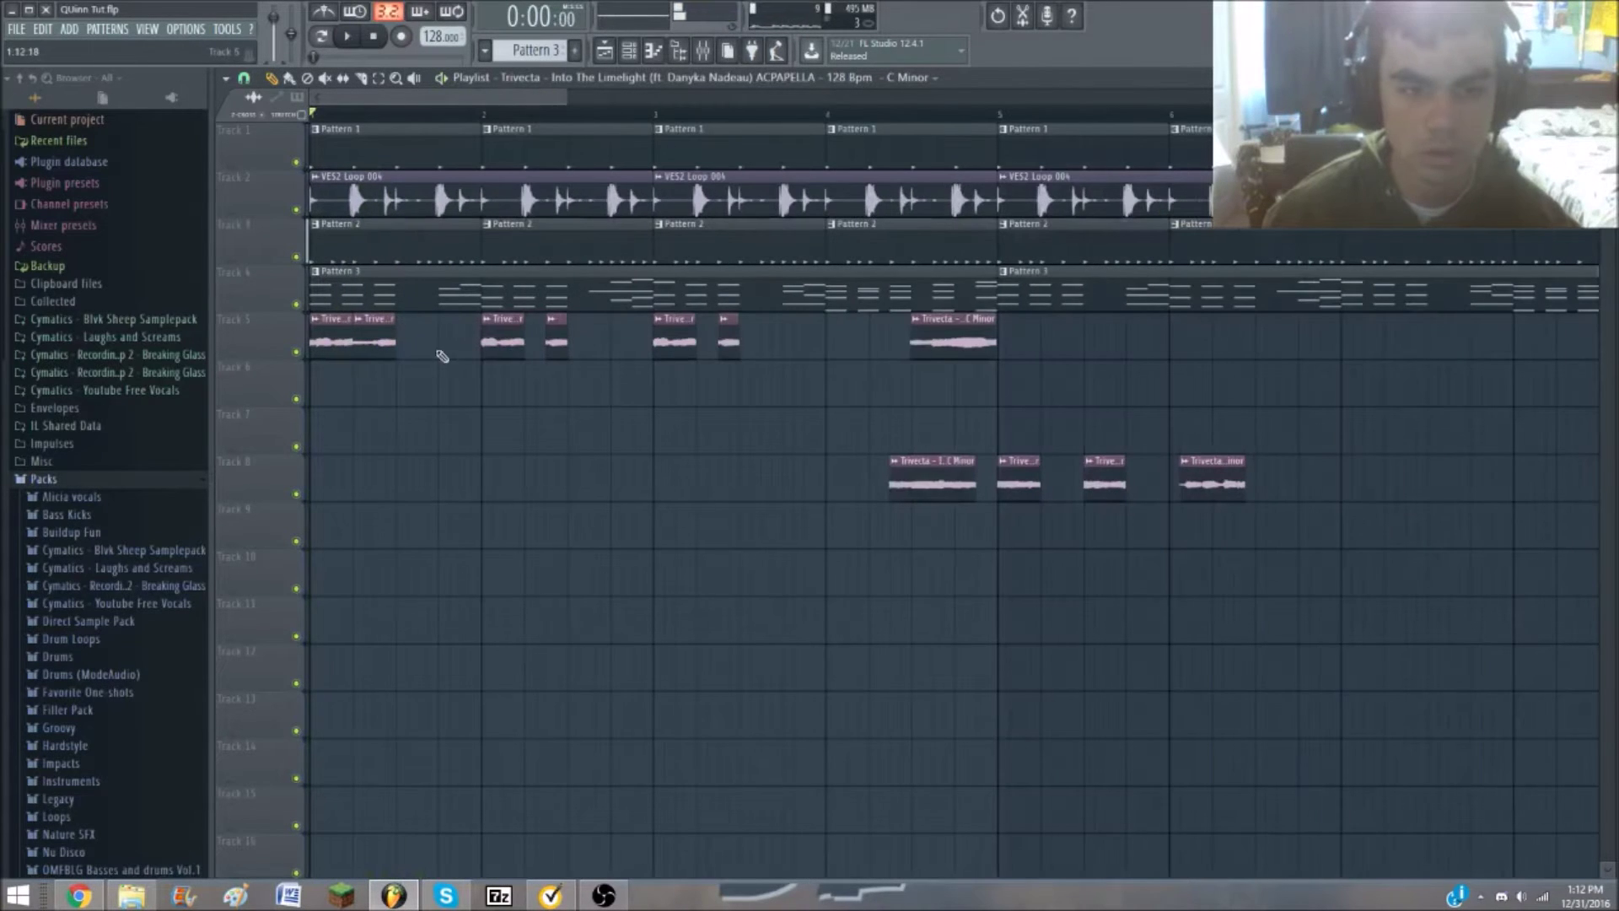
left_click_drag(426, 355, 651, 365)
left_click_drag(815, 348, 670, 339)
Move the second quarter-bar chop from Track 8 to Track 6, ending at bar 3, and audition it there
mouse_move(1105, 484)
left_mouse_down()
mouse_move(604, 391)
mouse_move(448, 398)
mouse_move(632, 404)
left_mouse_up()
left_click(417, 113)
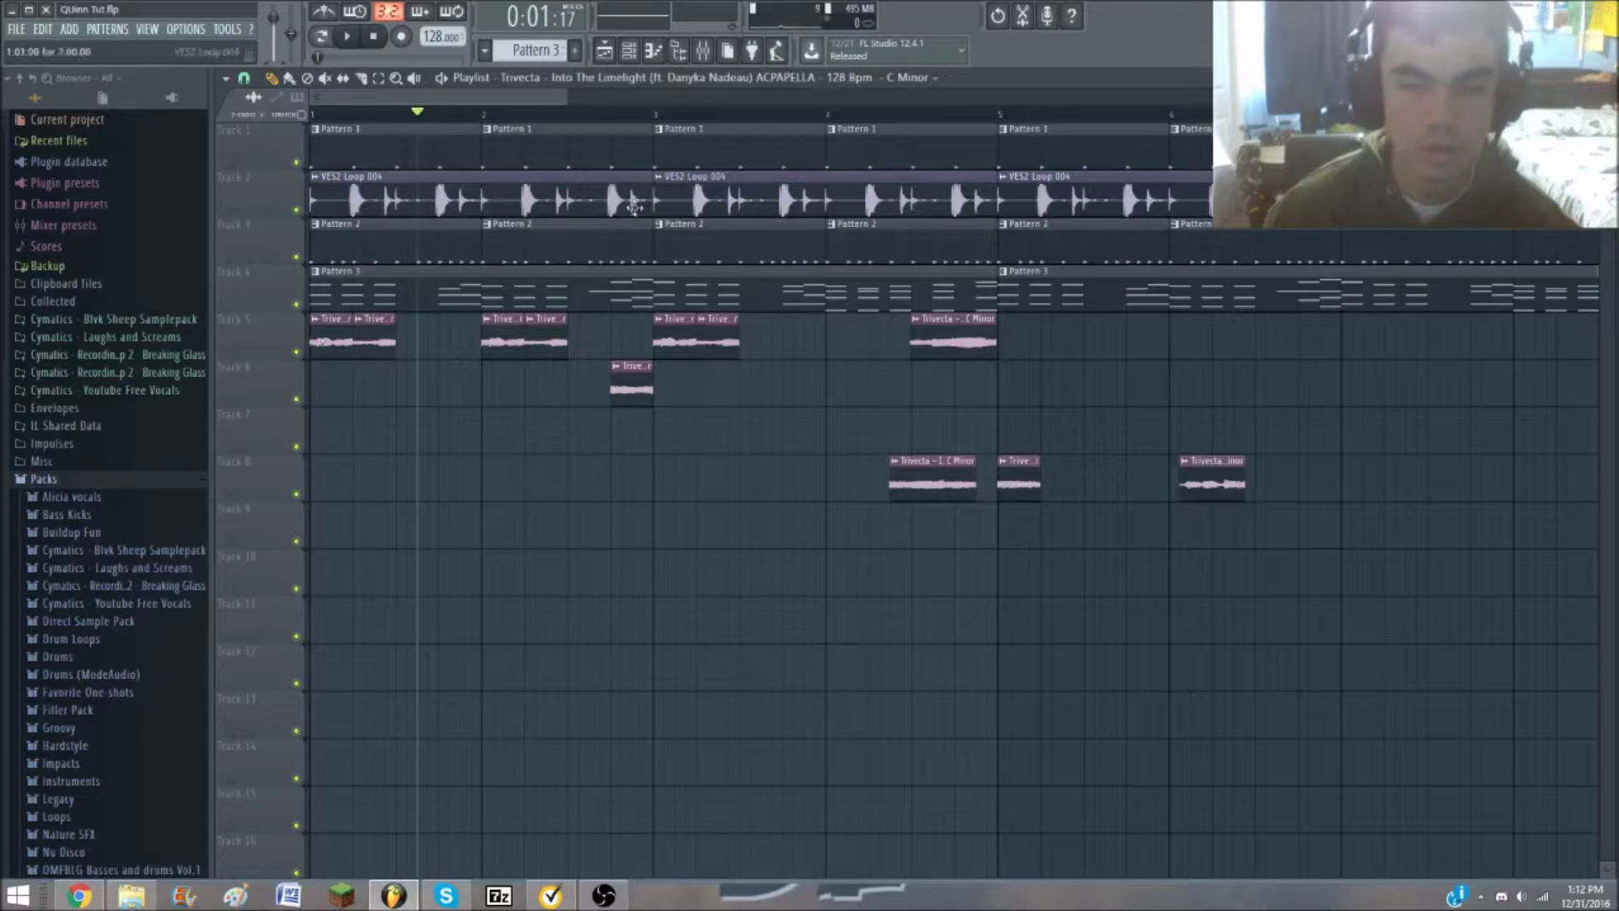
left_click(612, 118)
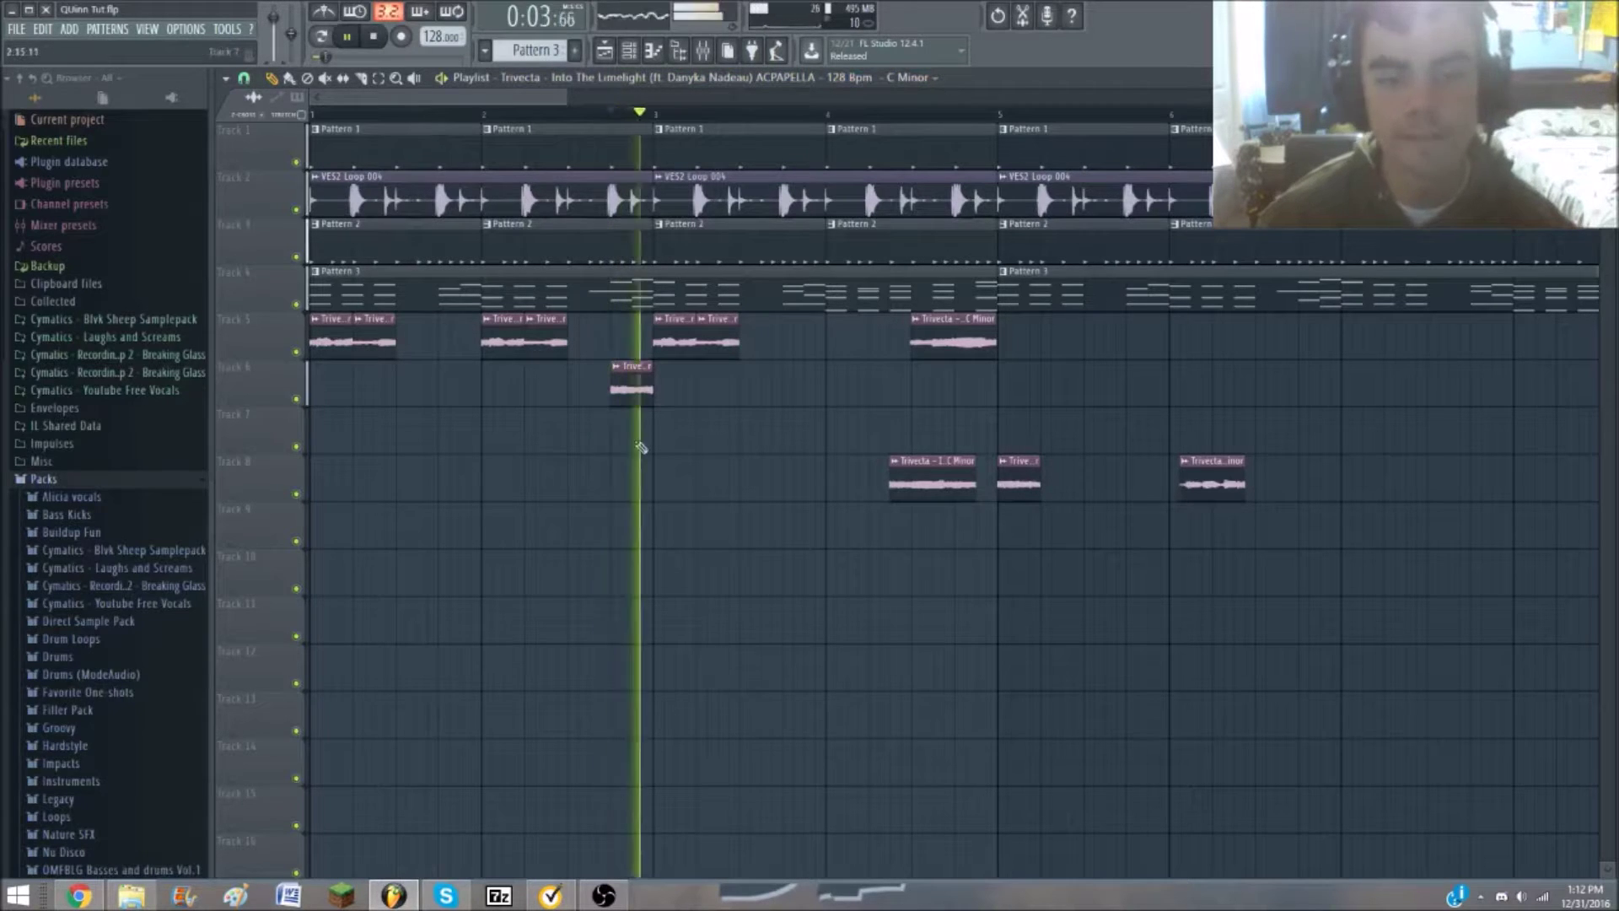
Shorten the Track 6 chop to an eighth of a bar and duplicate it directly behind itself, up to bar 3
scroll(633, 405, "up", 2)
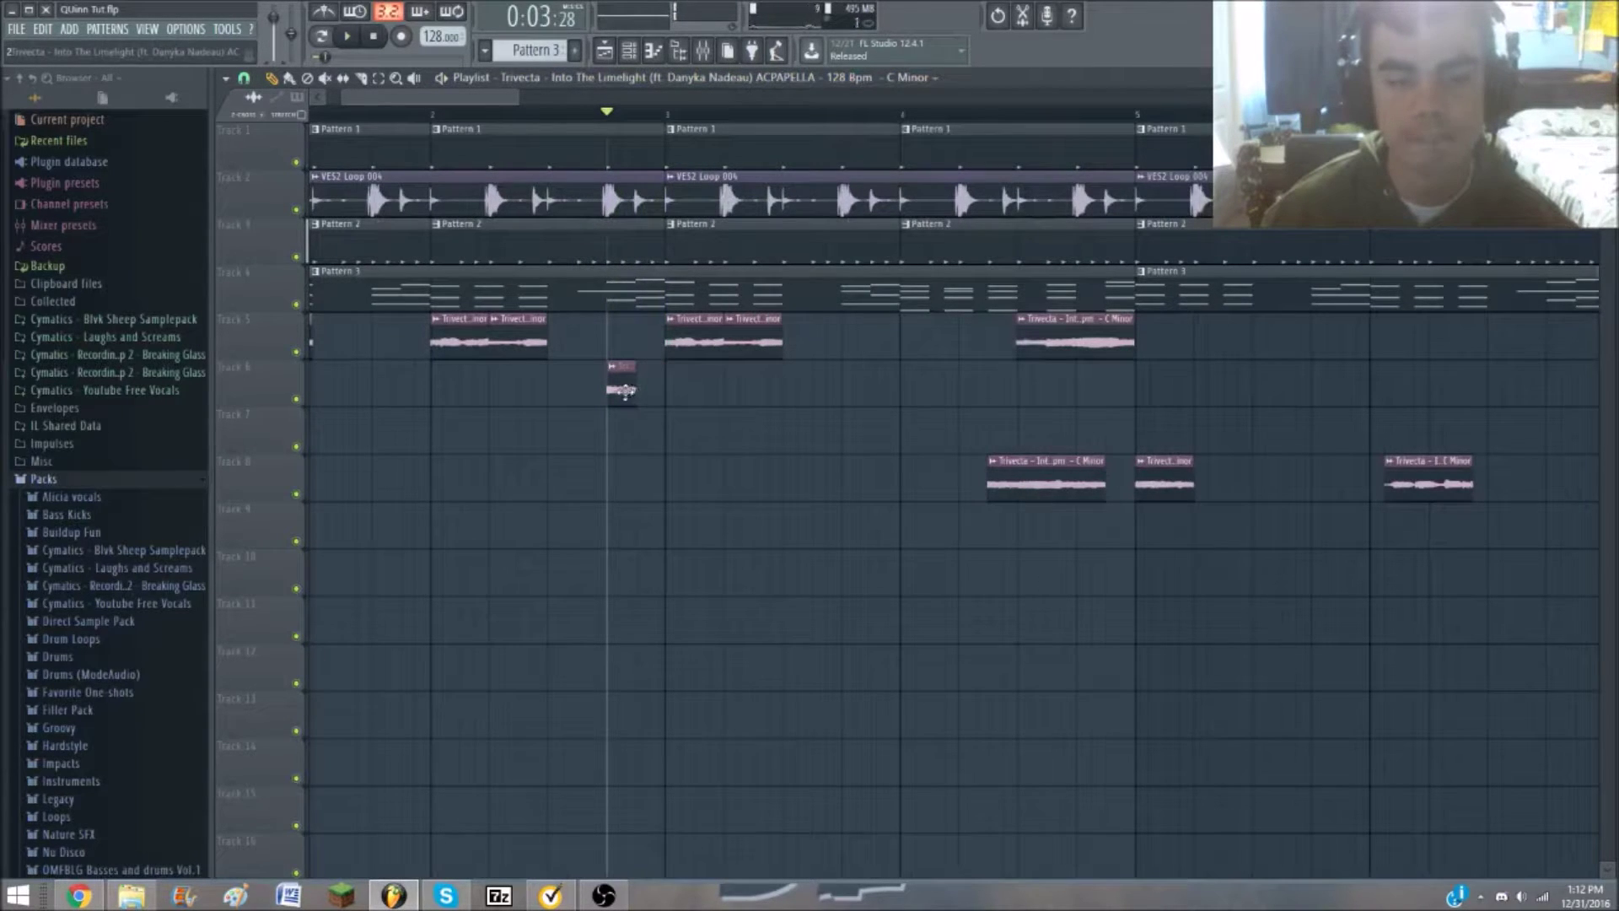
scroll(652, 380, "down", 2)
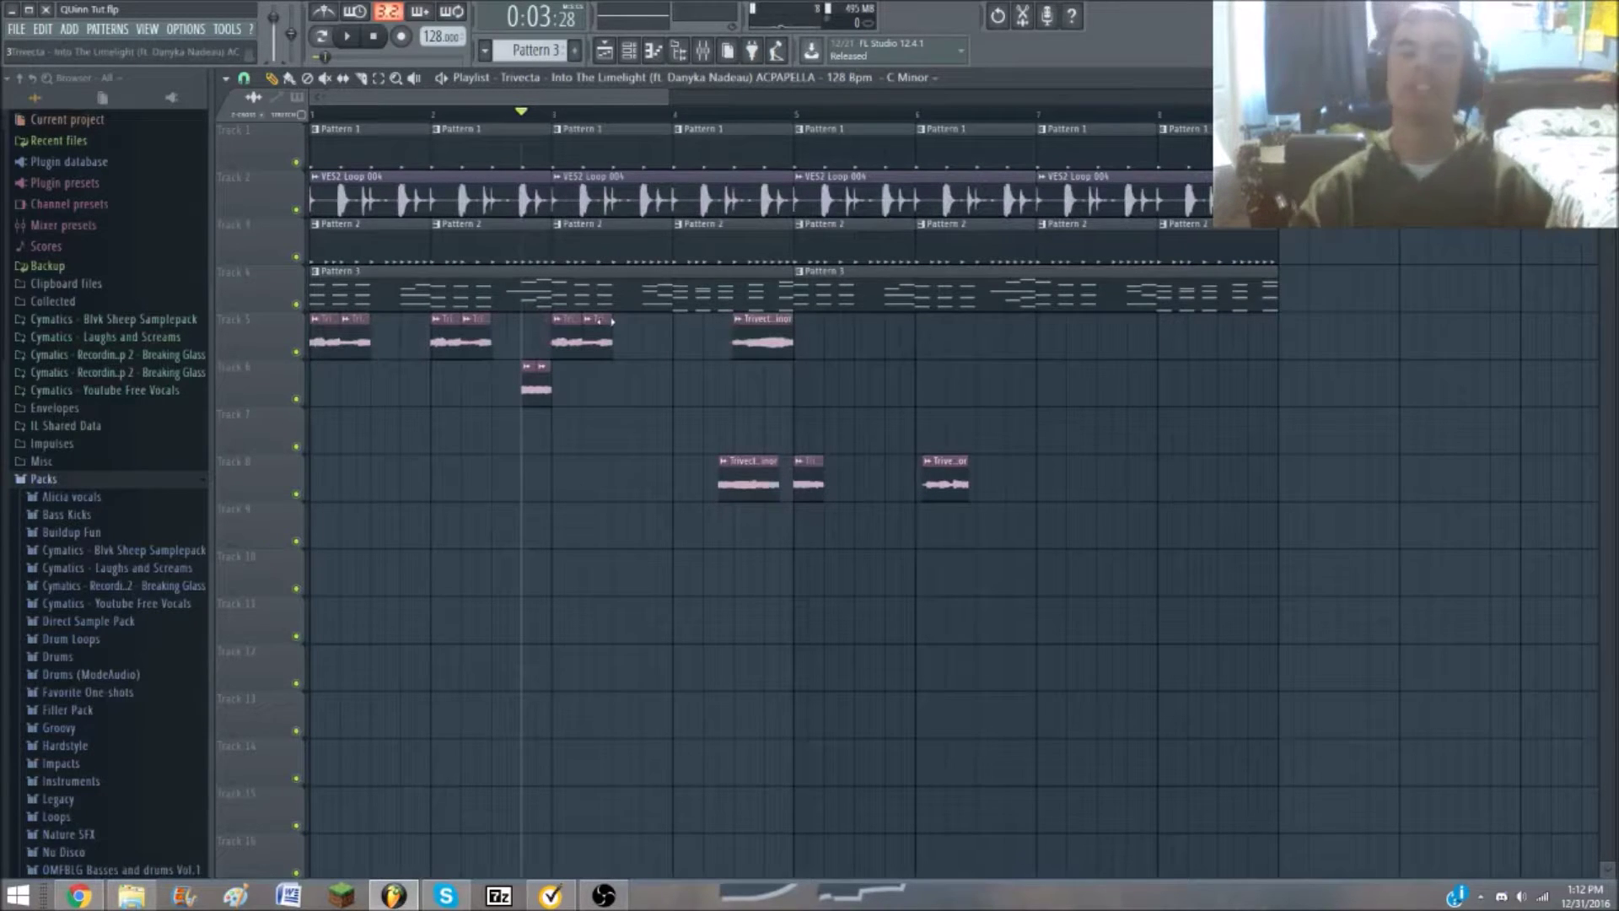
scroll(570, 368, "up", 2)
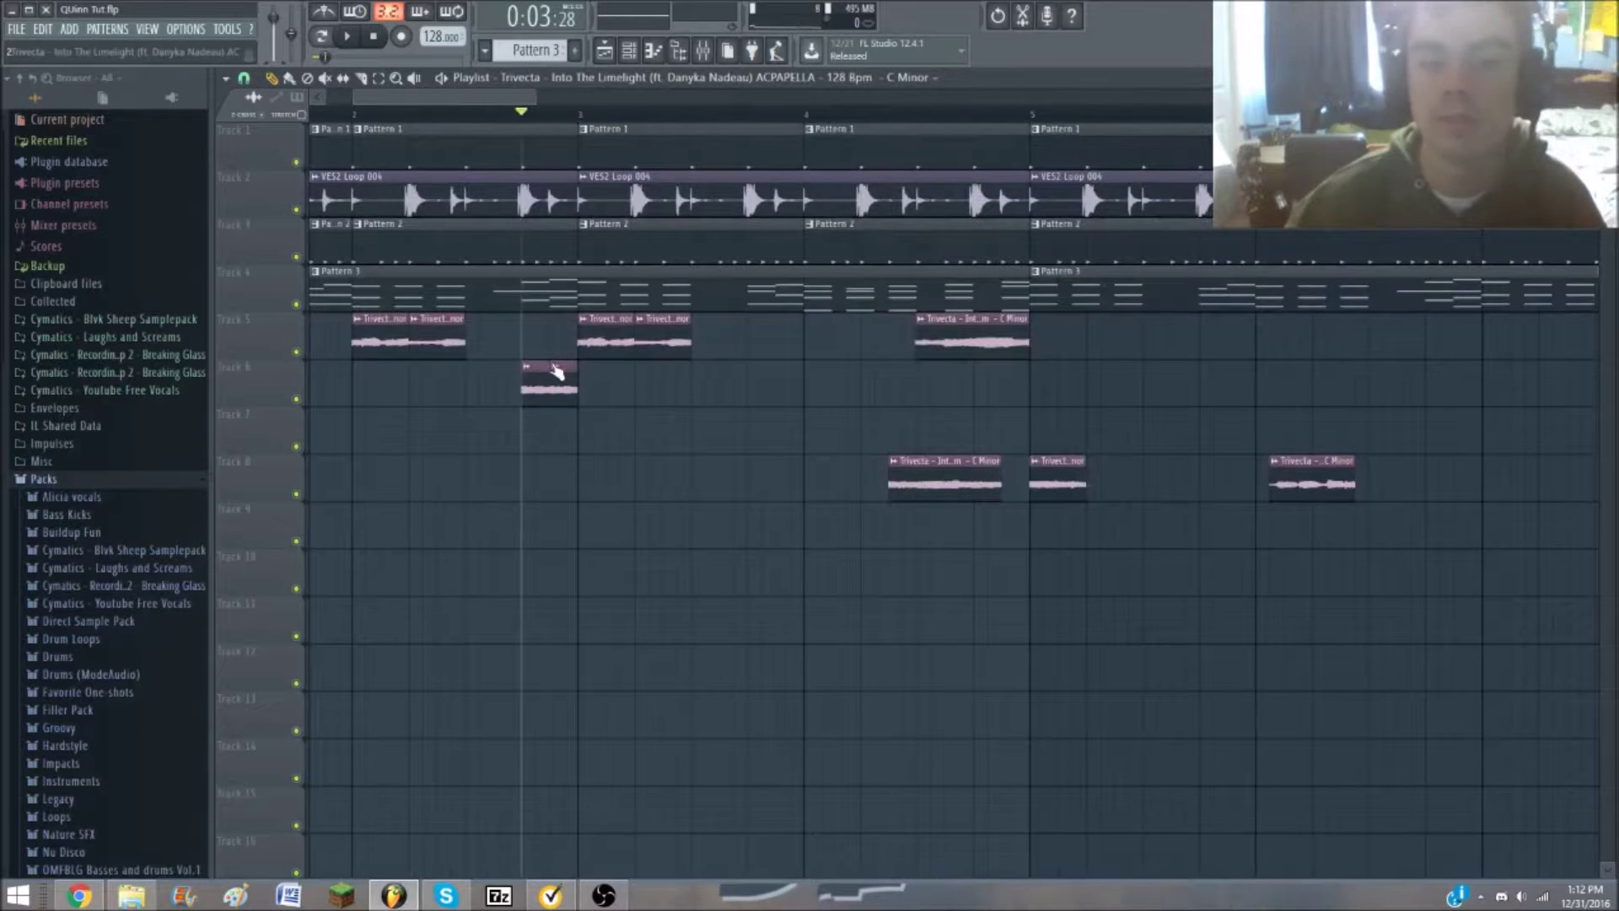
Make the second Track 6 chop a unique sample, saved as the wave file xcvxcvdf in the Music stuff > Vocal chops folder
left_click(556, 371)
left_click(709, 398)
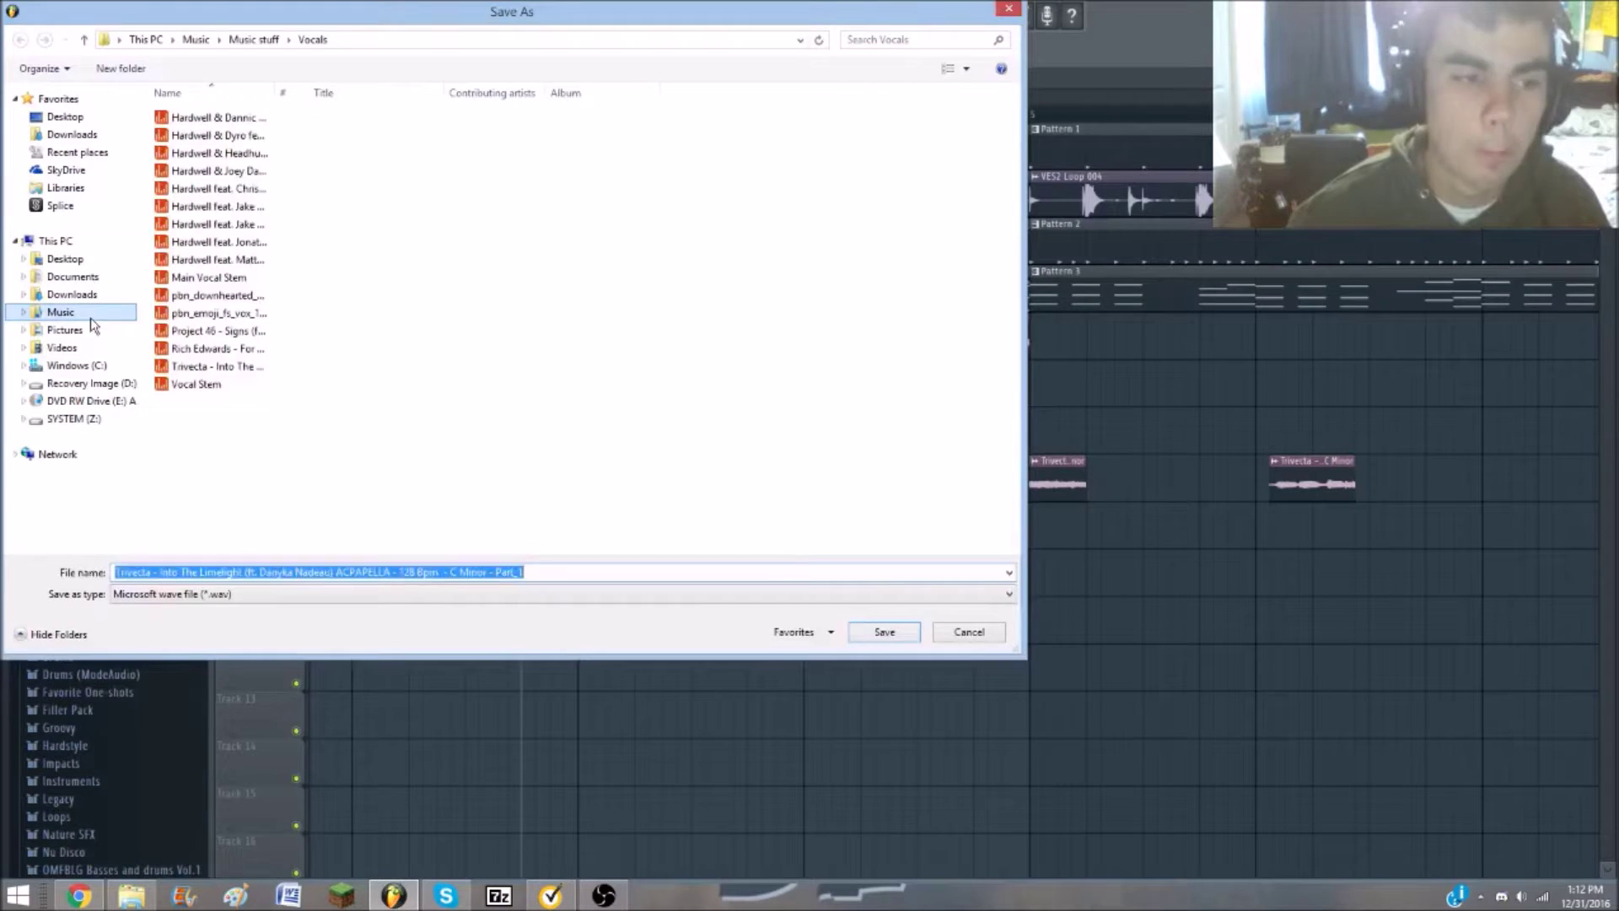
left_click(60, 311)
left_click(253, 153)
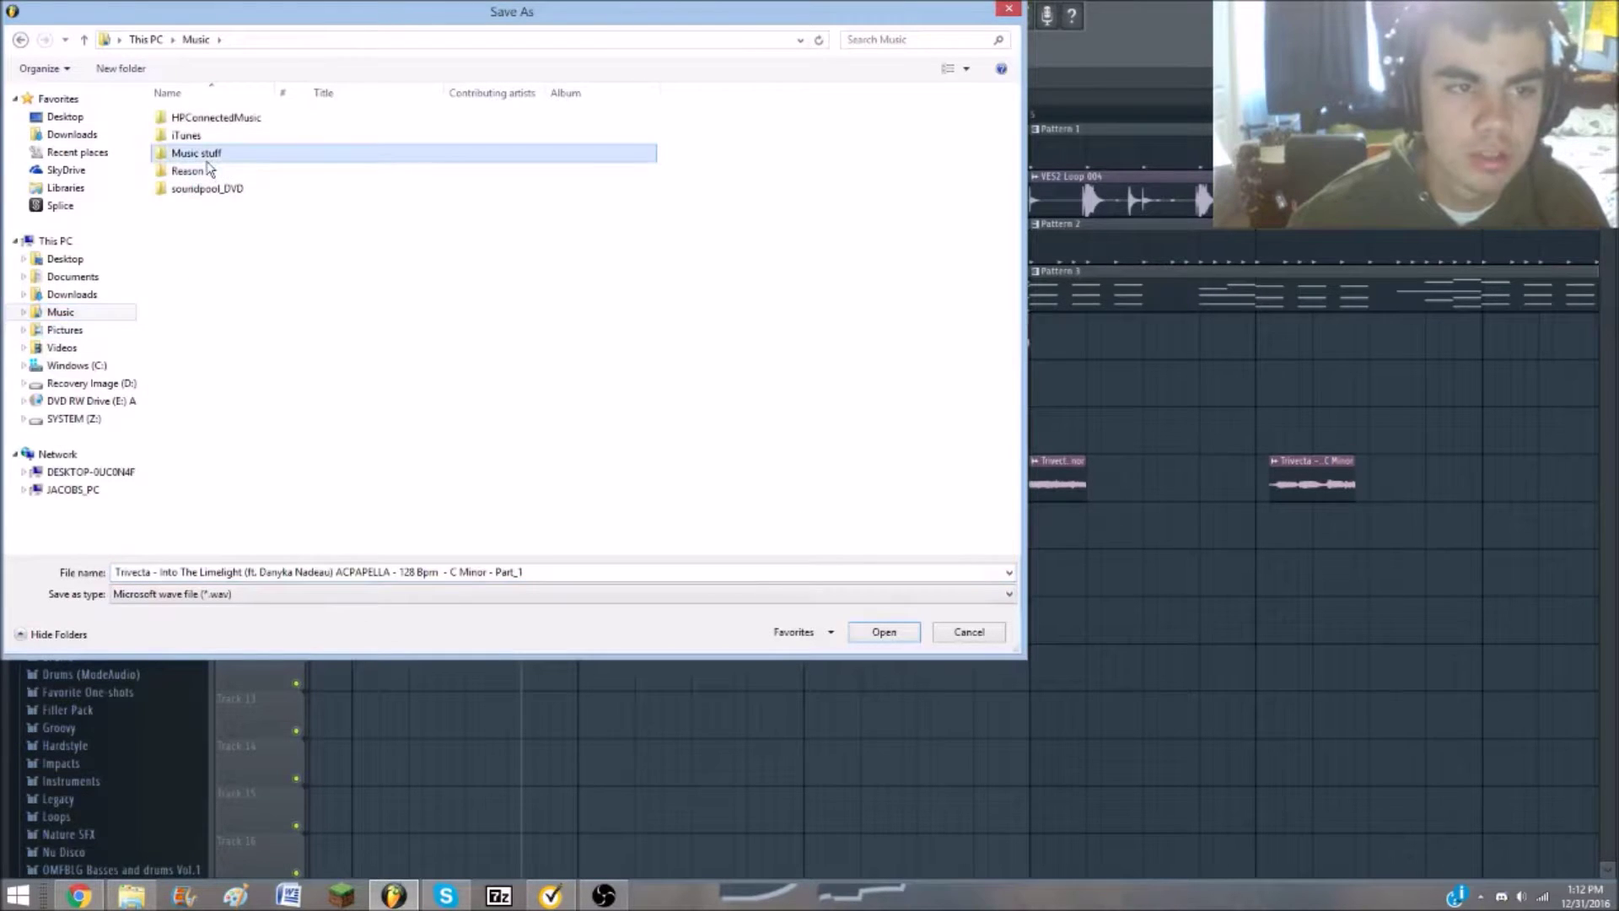
key("Return")
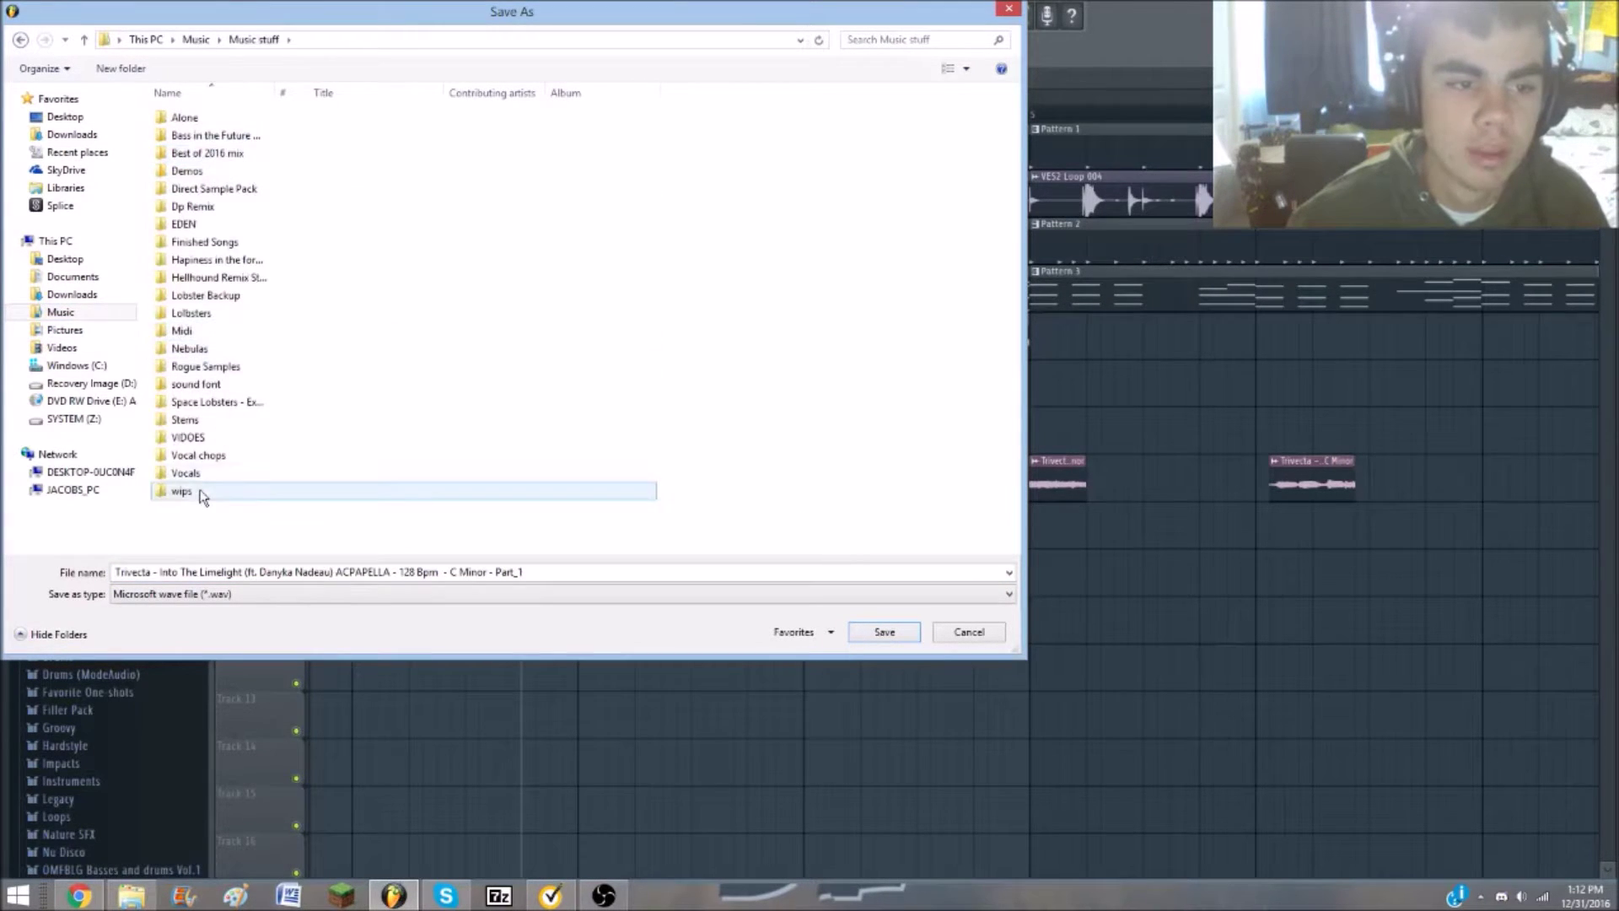
left_click(199, 475)
double_click(199, 455)
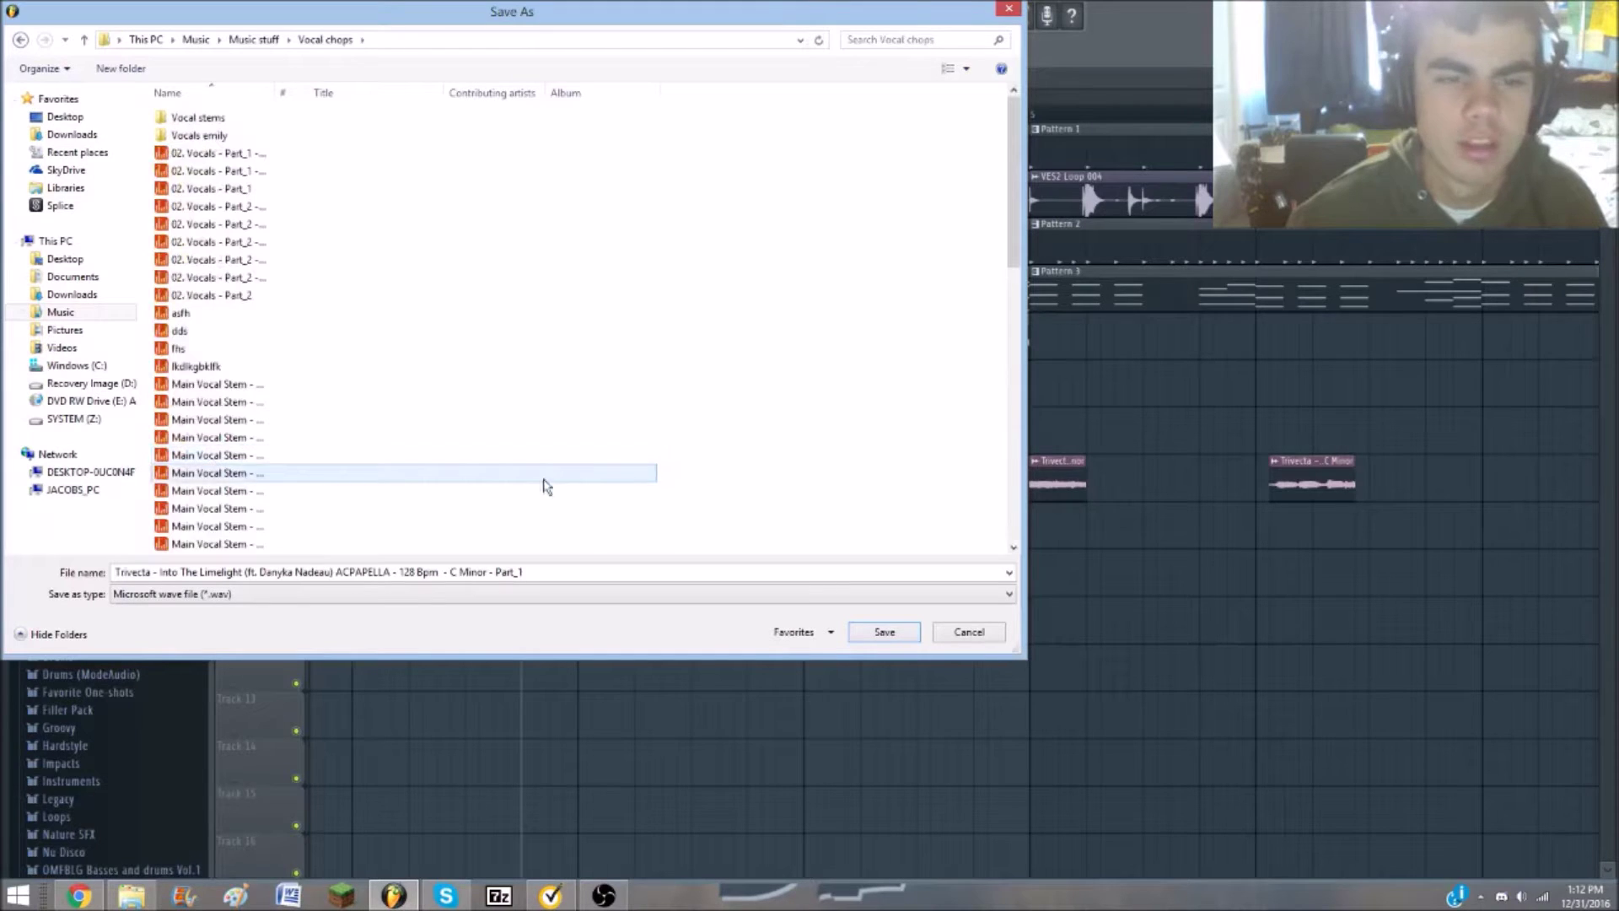
left_click(875, 639)
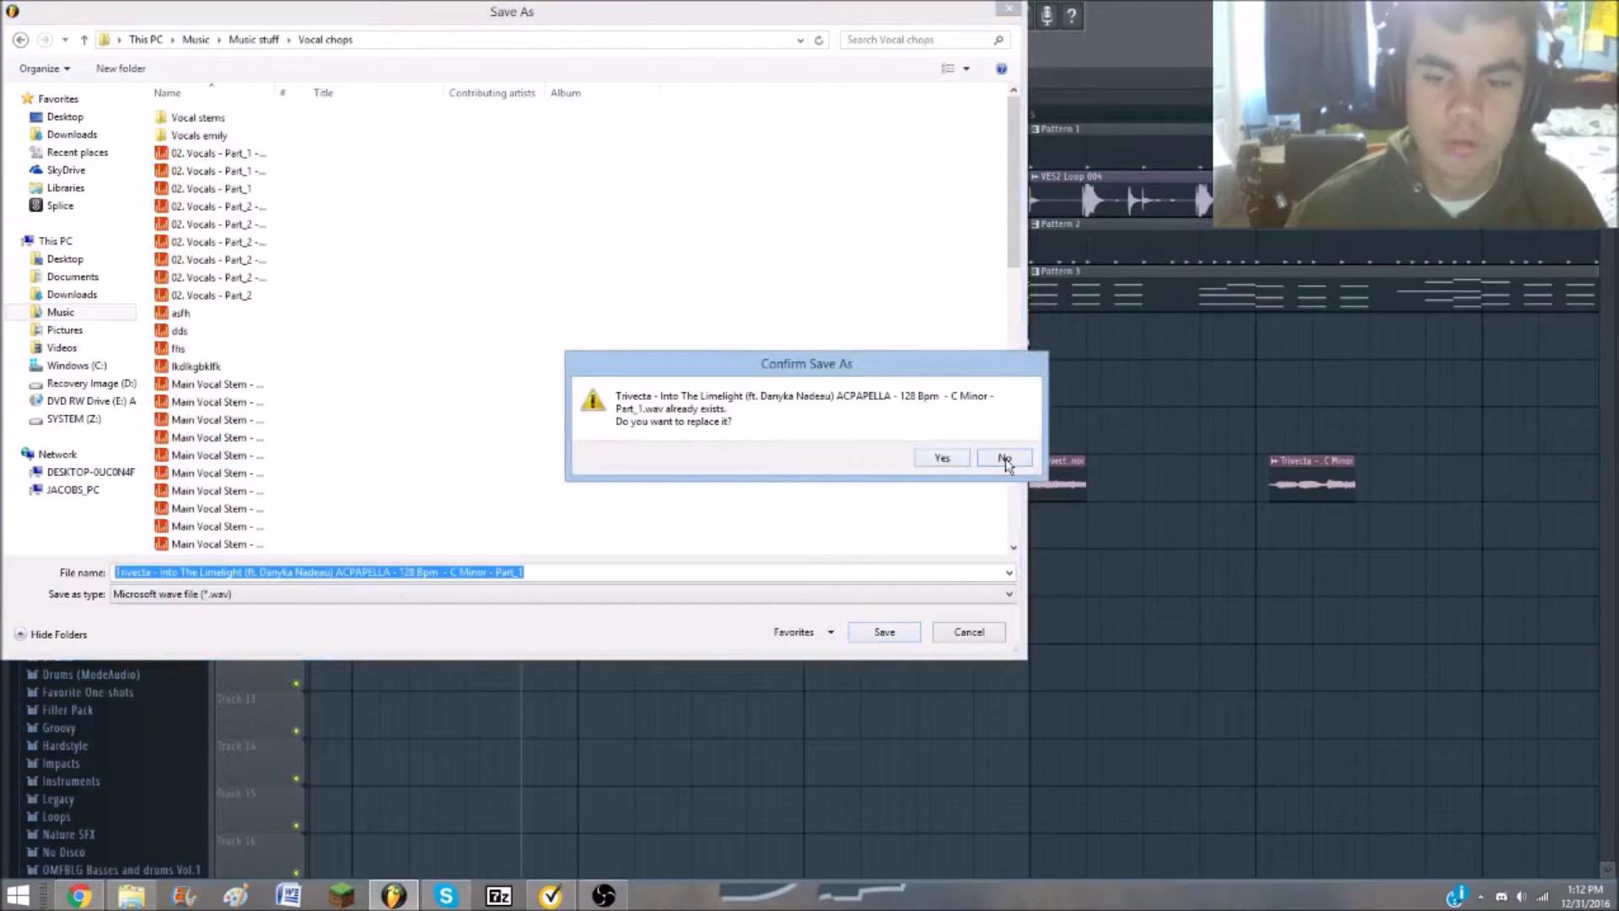
left_click(1003, 457)
type("xcvxcvdf")
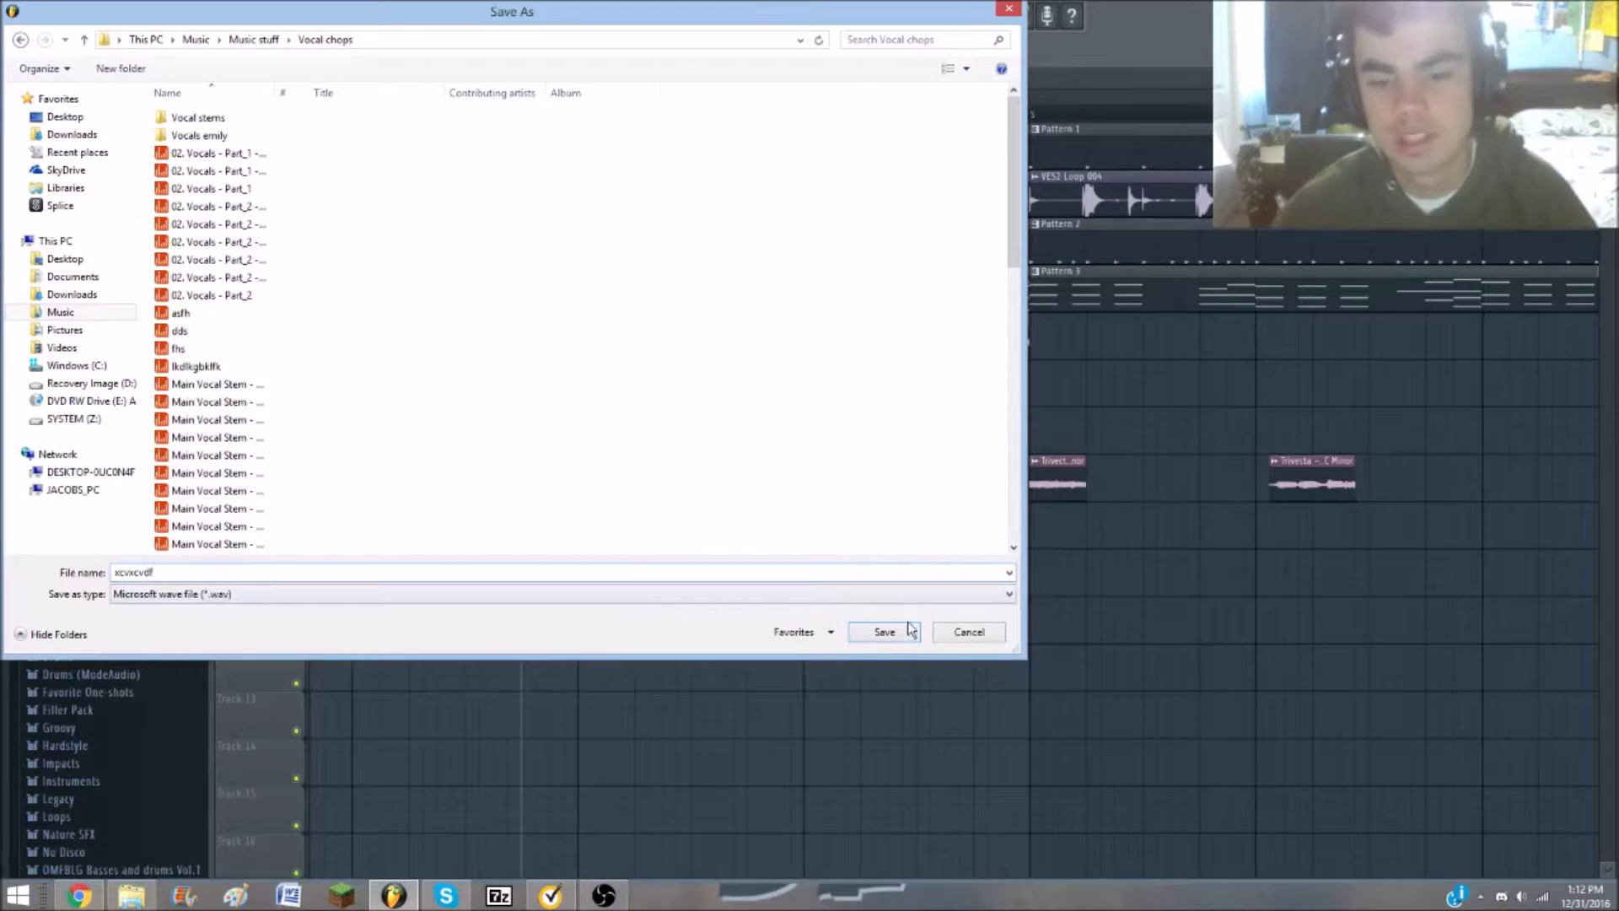
left_click(899, 633)
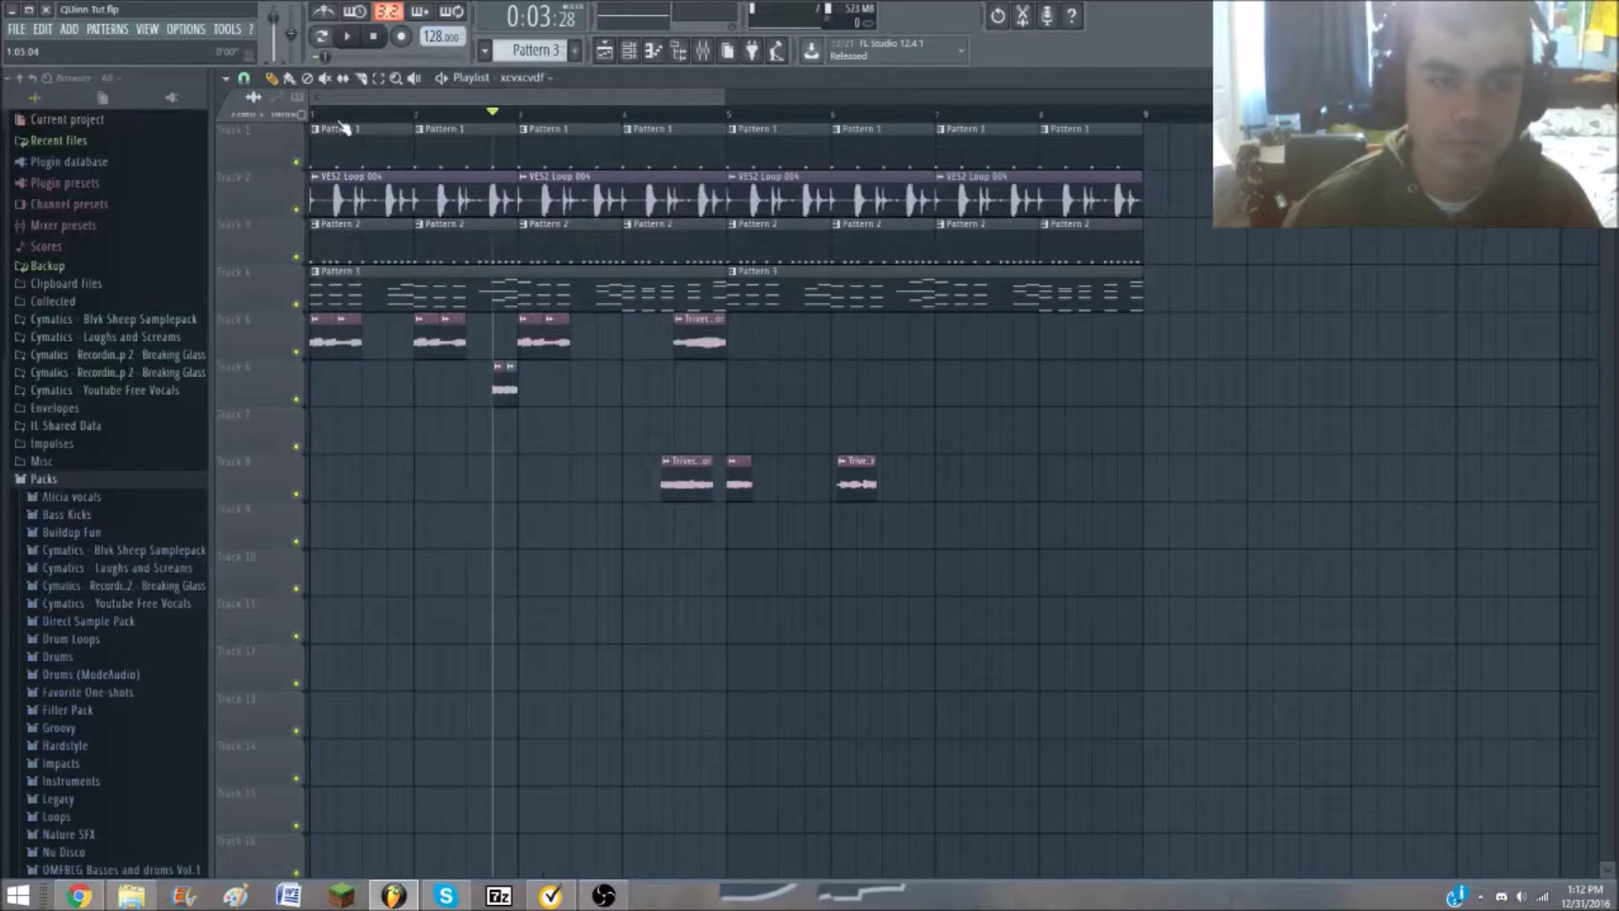
Raise the xcvxcvdf sample's time-stretching pitch by about 91 cents with the stretch mode on Auto, auditioning it from bar 2
key("space")
scroll(457, 134, "up", 1)
left_click(434, 115)
key("space")
key("space")
double_click(536, 388)
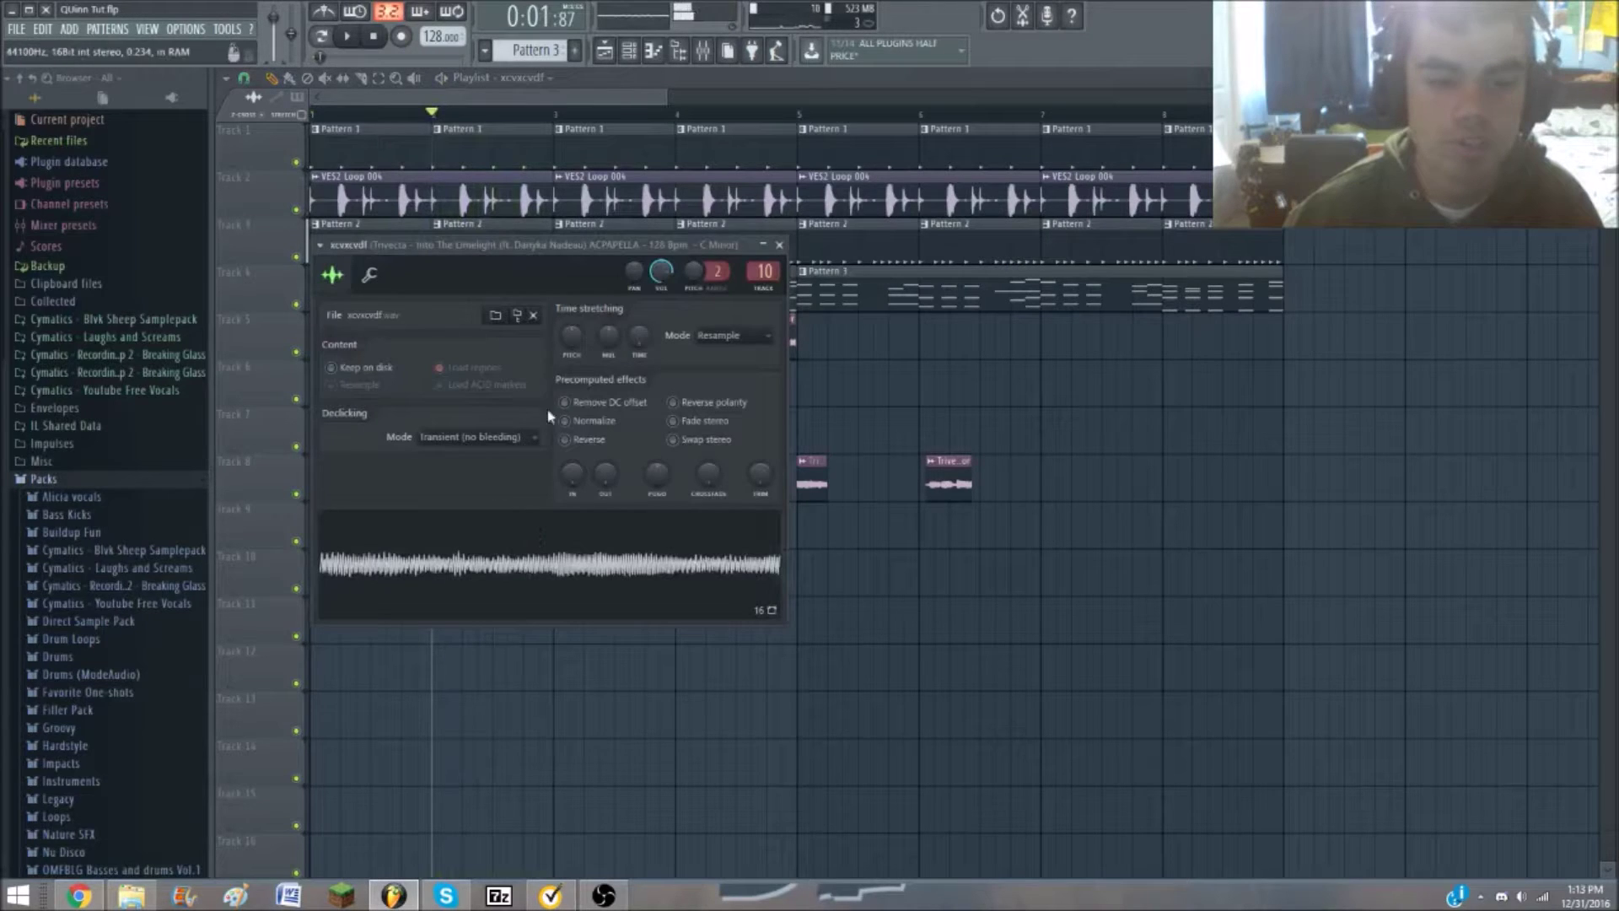
left_click_drag(580, 346, 580, 340)
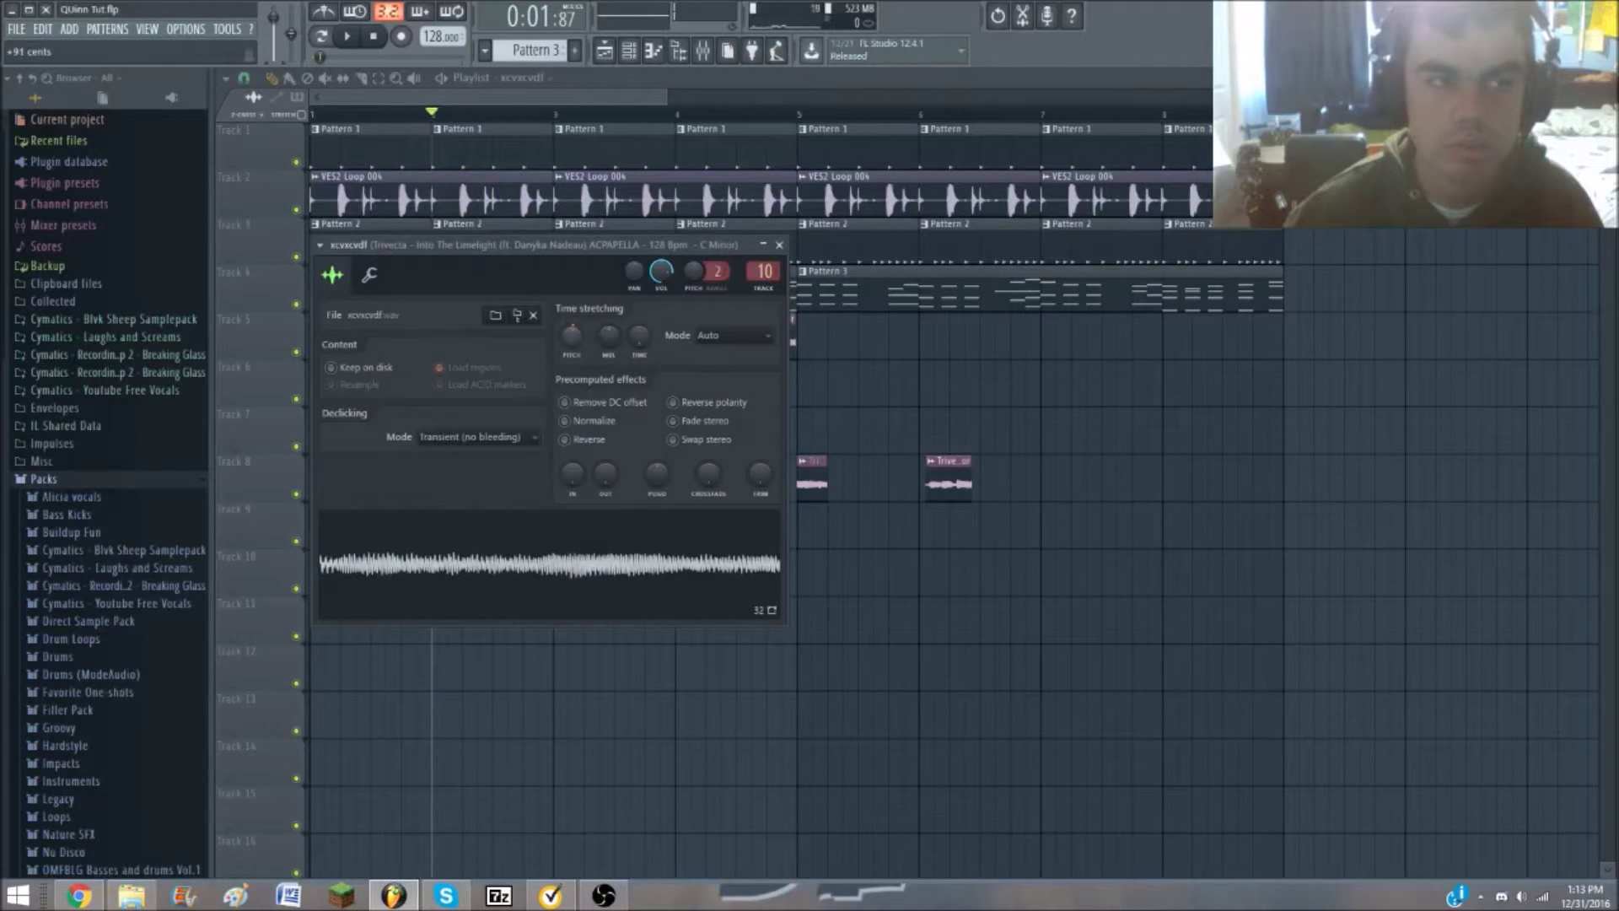
key("Escape")
key("space")
key("space")
Lower the time-stretching pitch of the xcvxcvdf chop on Track 6 and audition it into bar 3
scroll(597, 391, "up", 2)
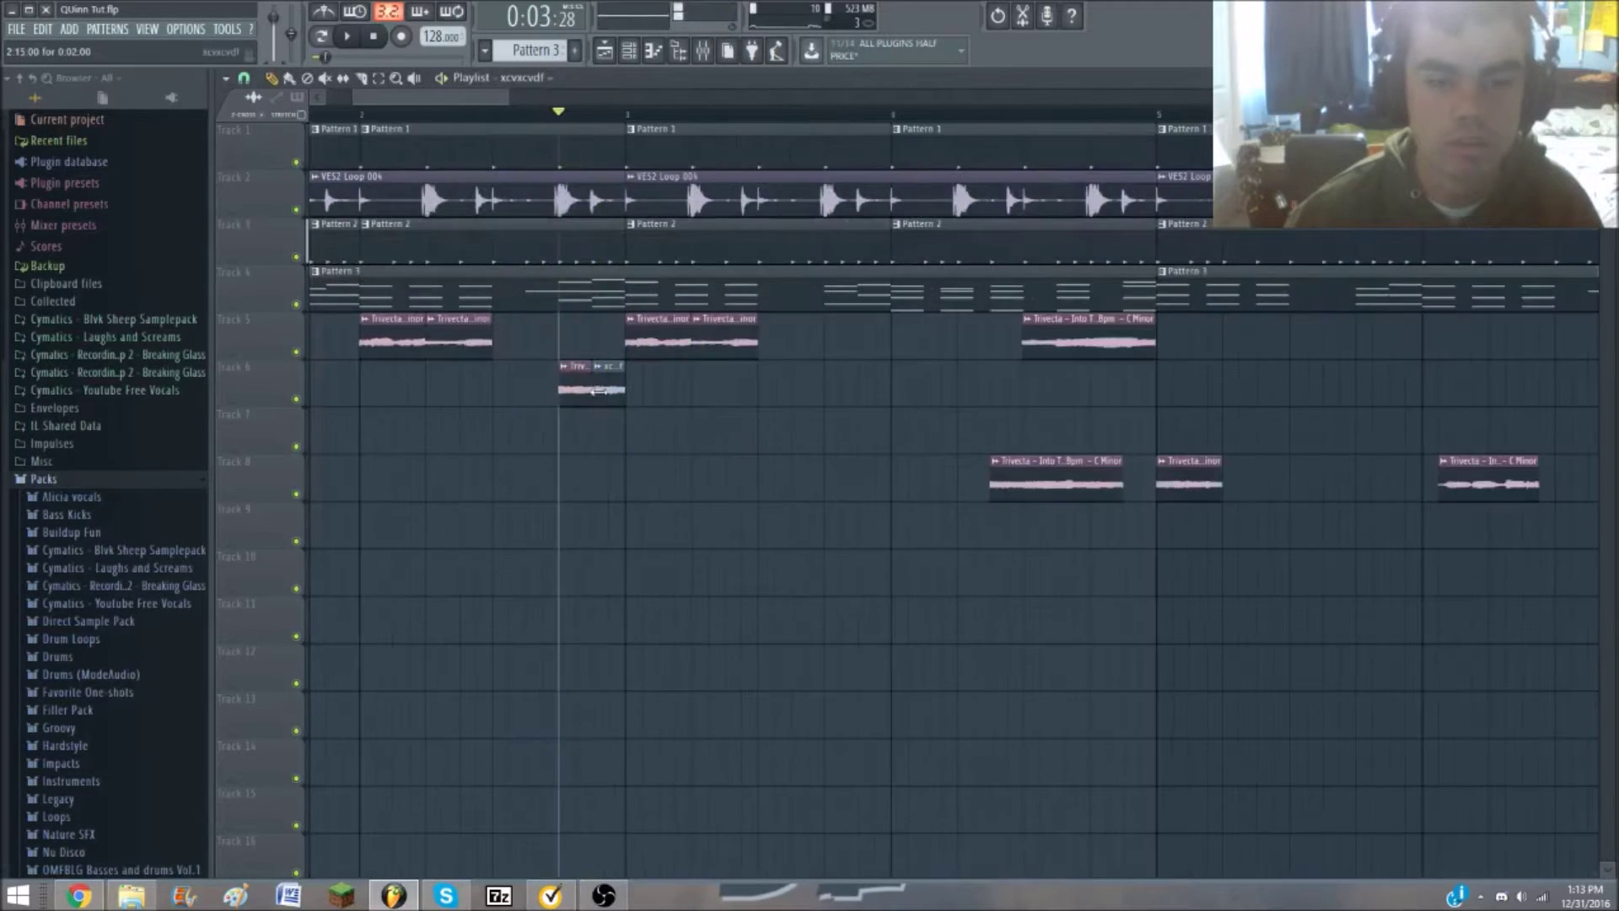
double_click(597, 390)
left_click_drag(575, 327, 576, 346)
key("space")
key("Escape")
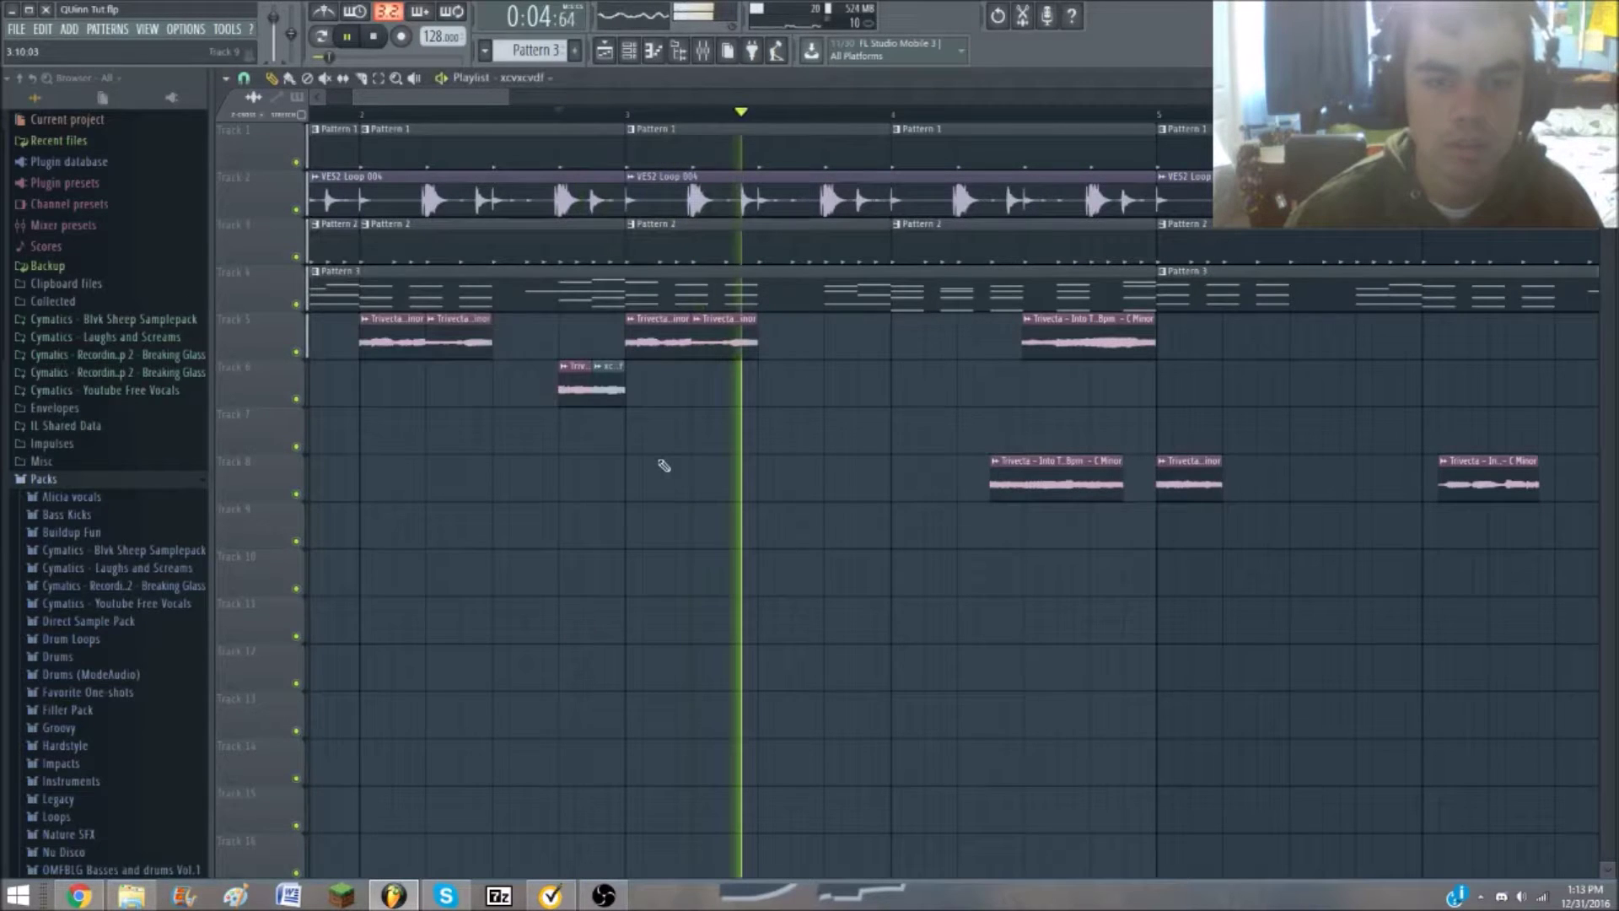
key("space")
Move the last Track 8 chop to Track 7 at the end of bar 1, ending exactly at bar 2, and play the opening
scroll(509, 122, "down", 3)
left_click(516, 121)
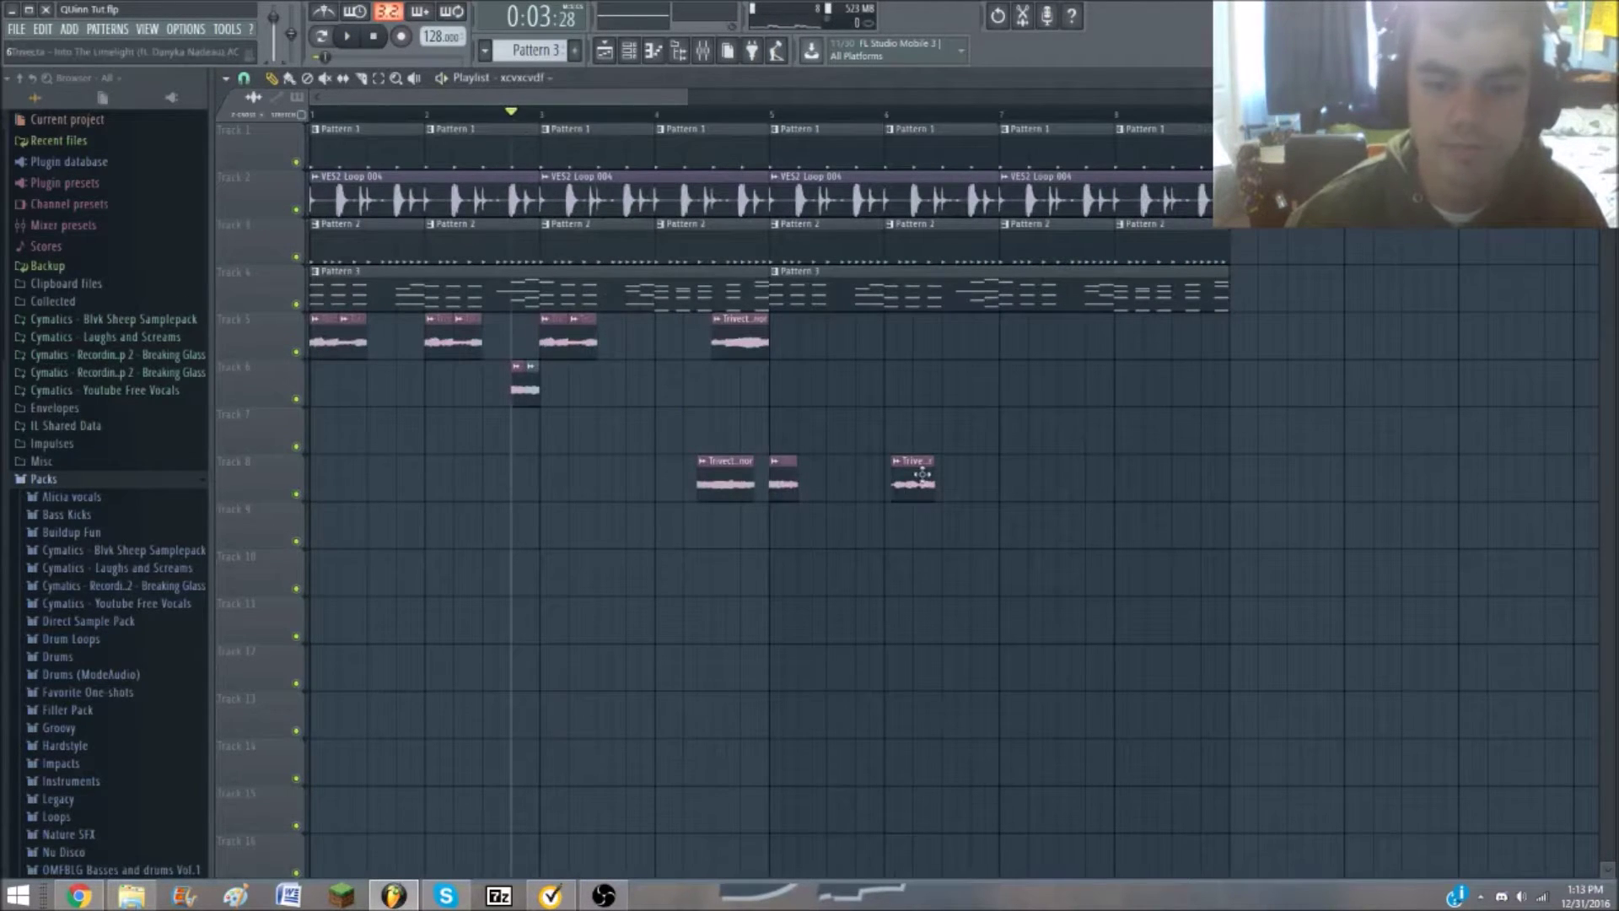
left_click_drag(477, 422, 387, 424)
scroll(385, 425, "up", 3)
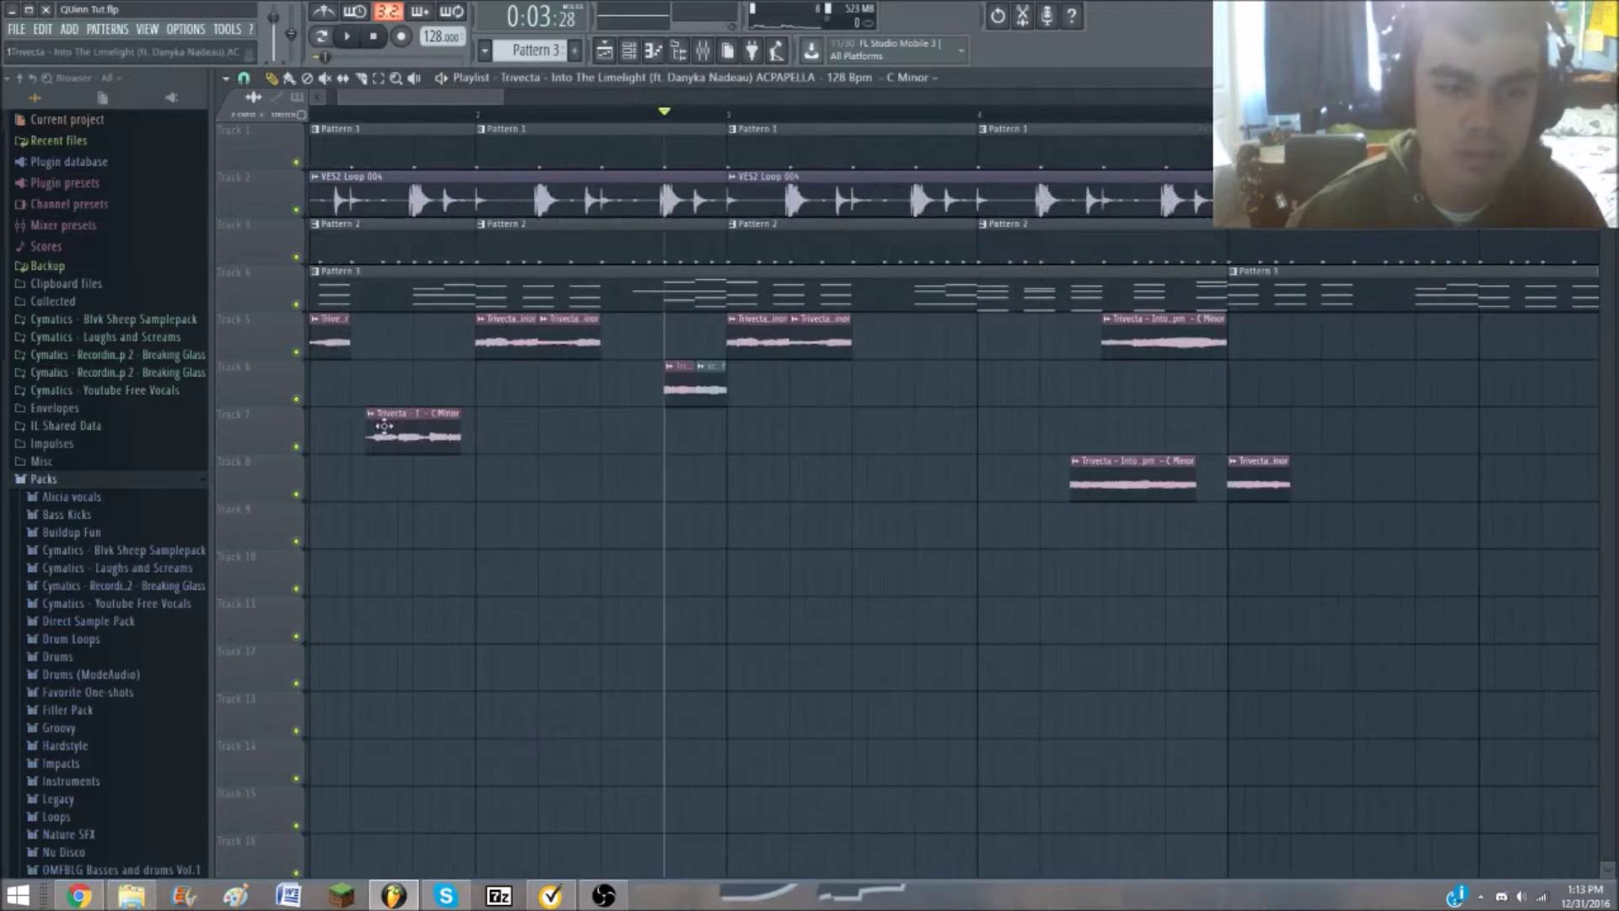
key("space")
left_click_drag(422, 439, 435, 448)
key("space")
key("space")
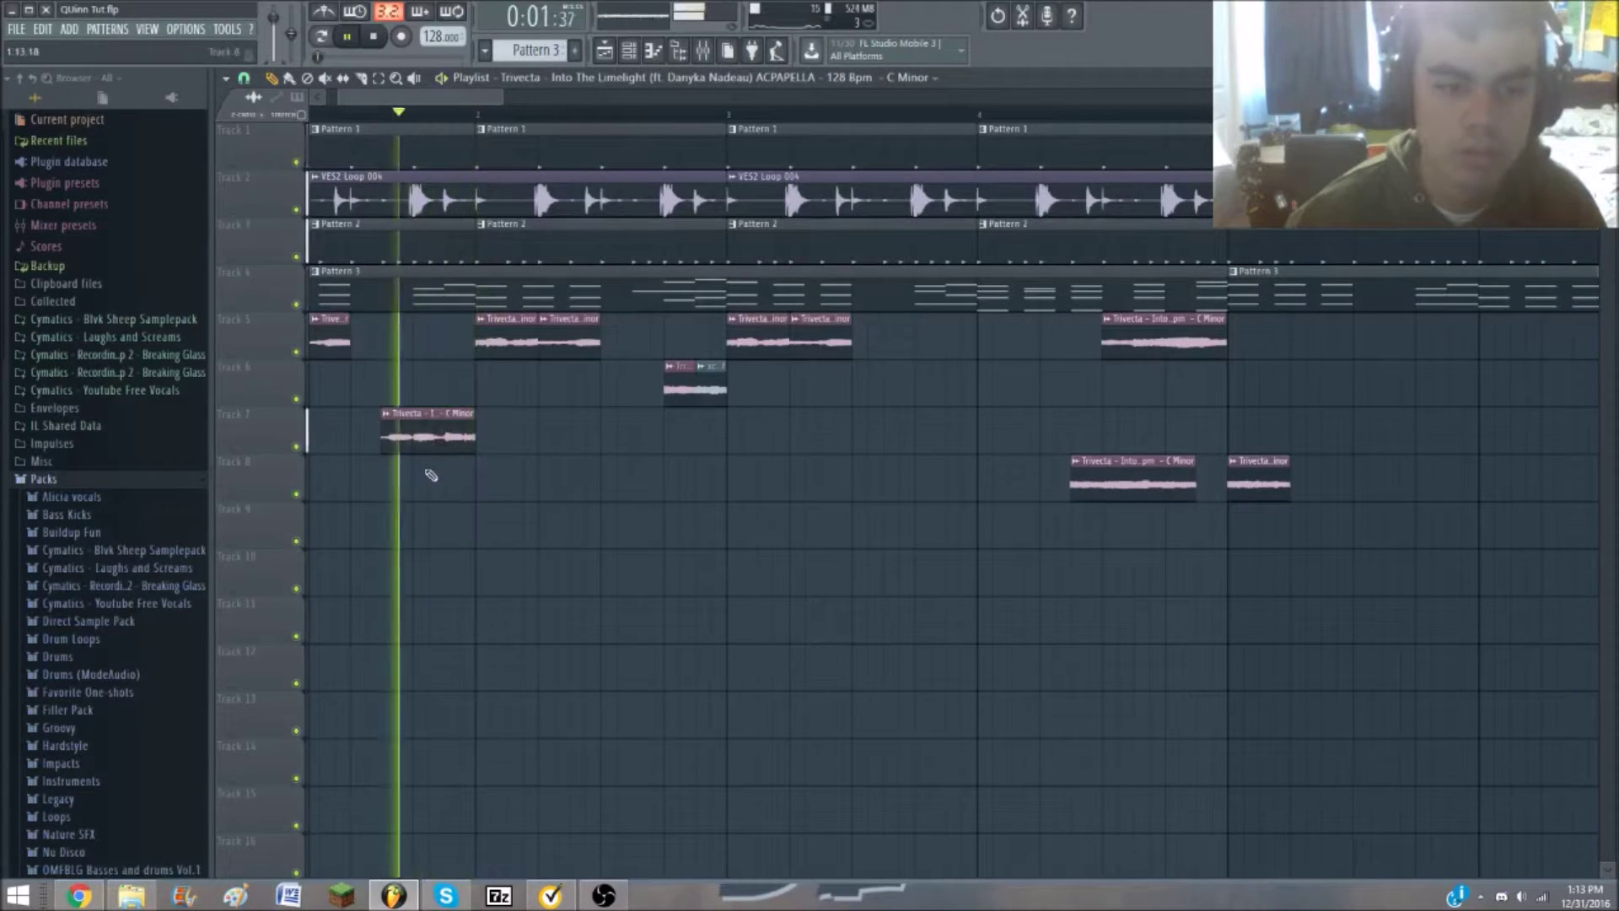
scroll(426, 494, "down", 1)
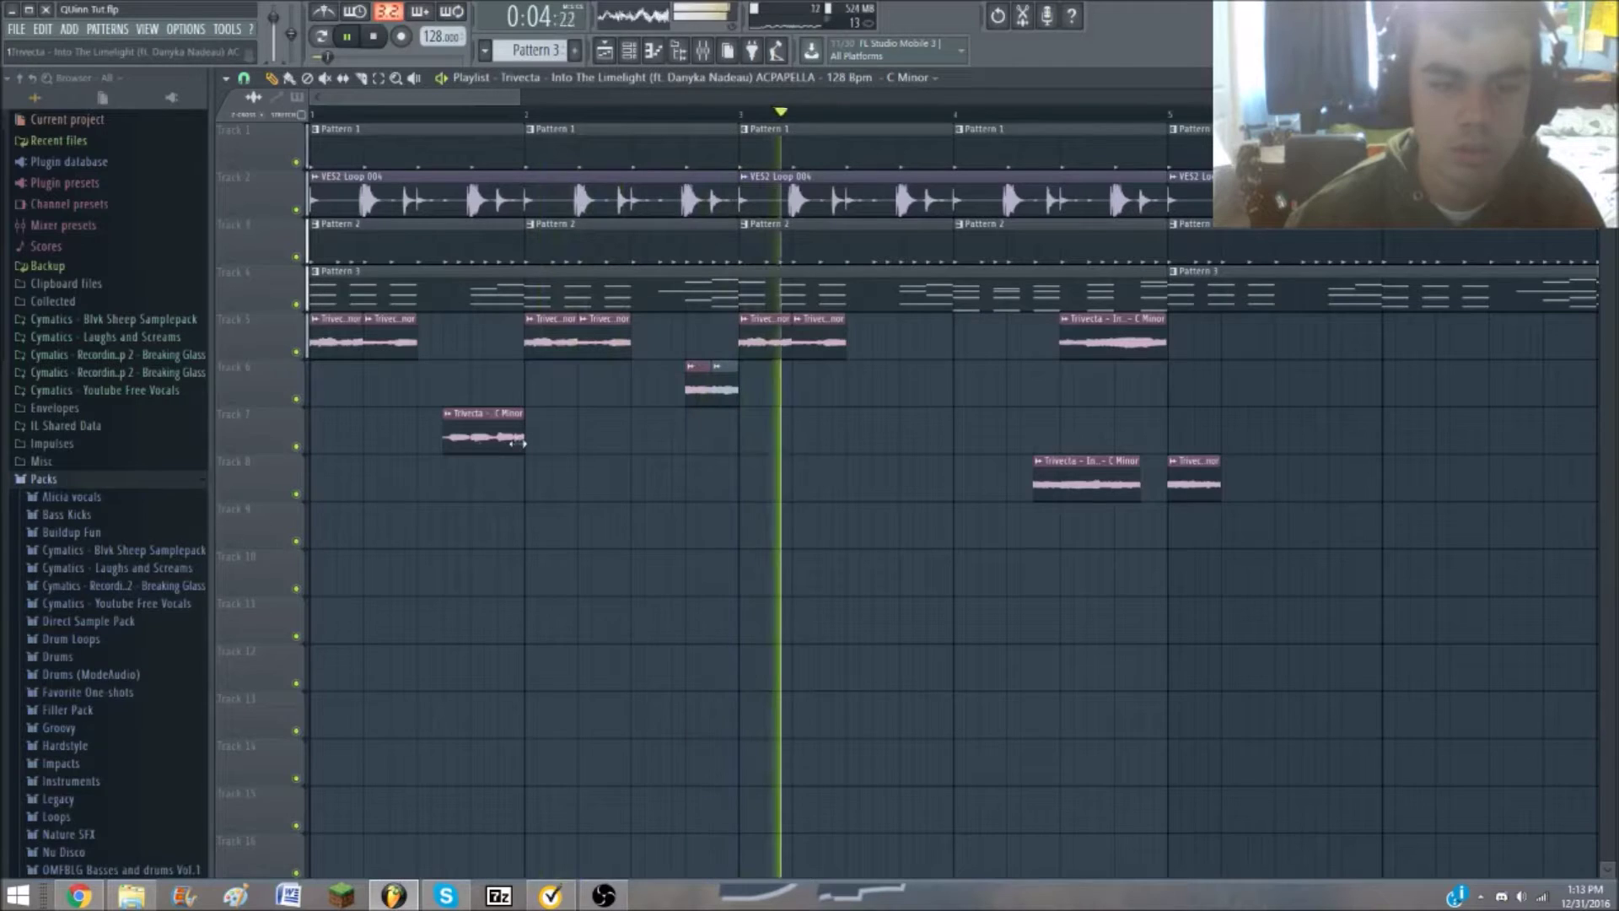
Play back from late in bar 2 to check the Track 6 chops leading into bar 3
key("space")
left_click(660, 112)
key("space")
scroll(672, 327, "down", 3)
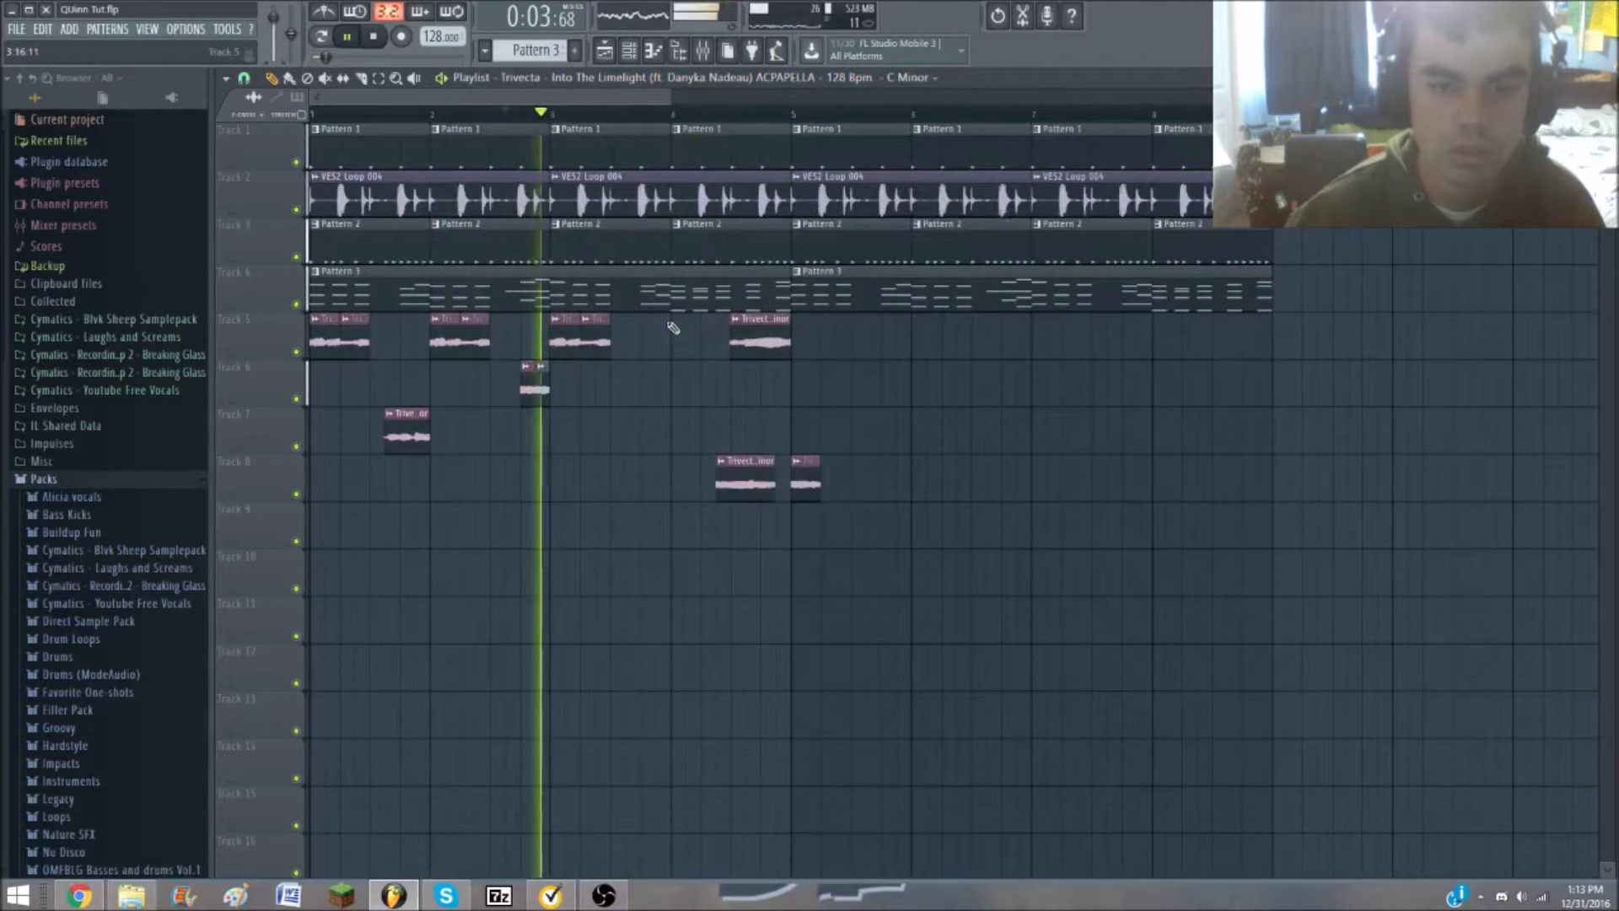
key("space")
scroll(592, 354, "up", 3)
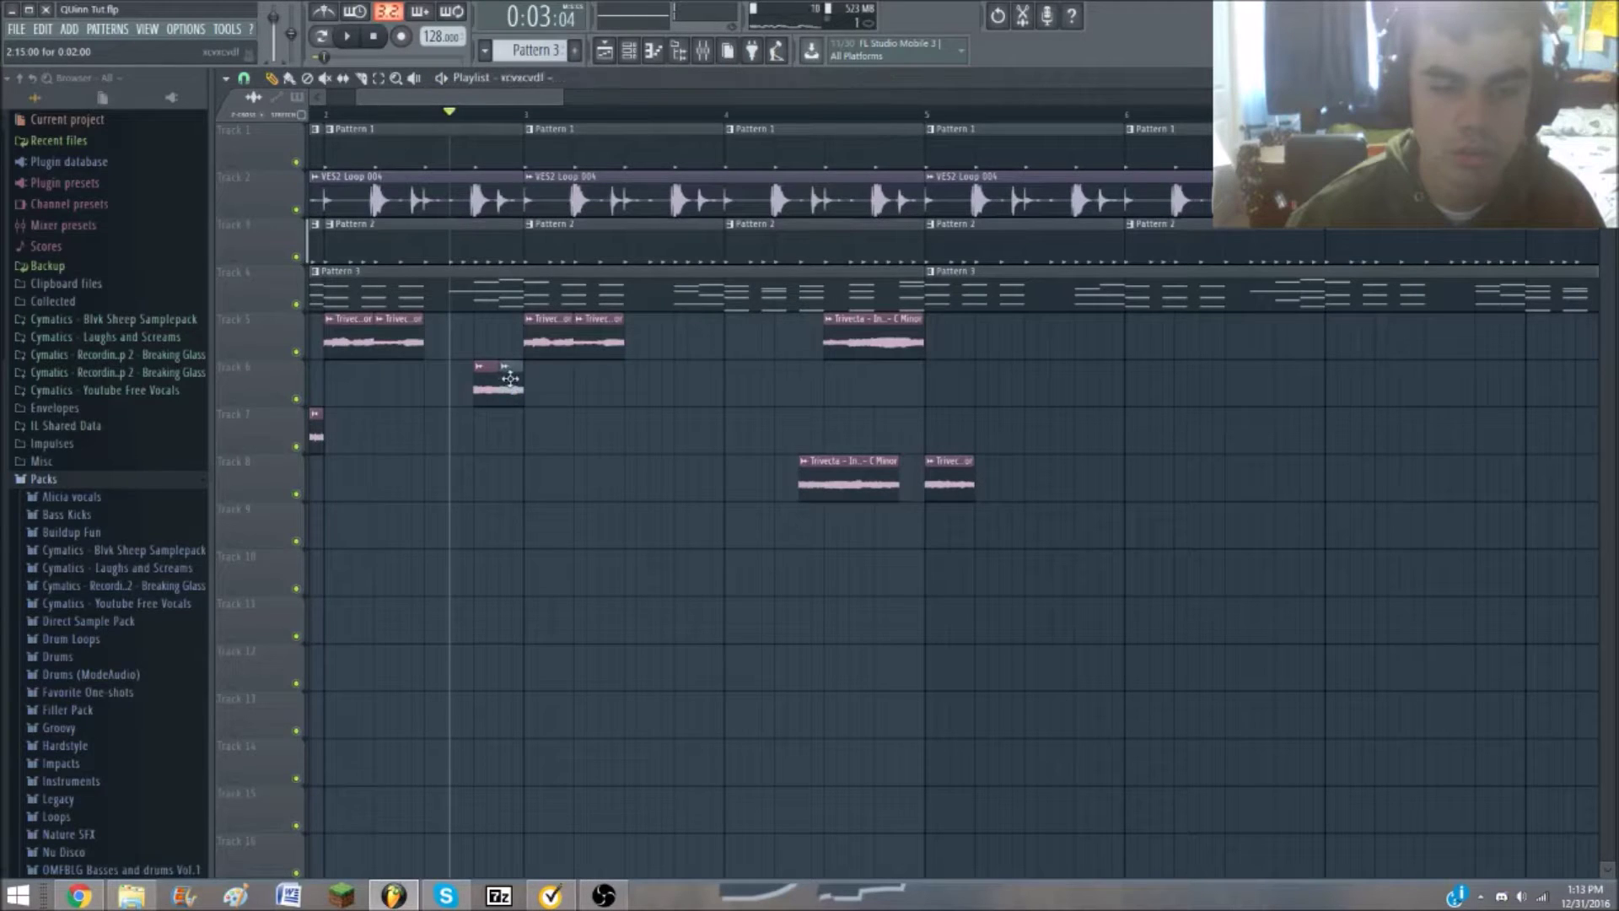
Check the xcvxcvdf chop at the end of bar 2 on Track 6 and replay it into bar 3
double_click(511, 378)
key("Escape")
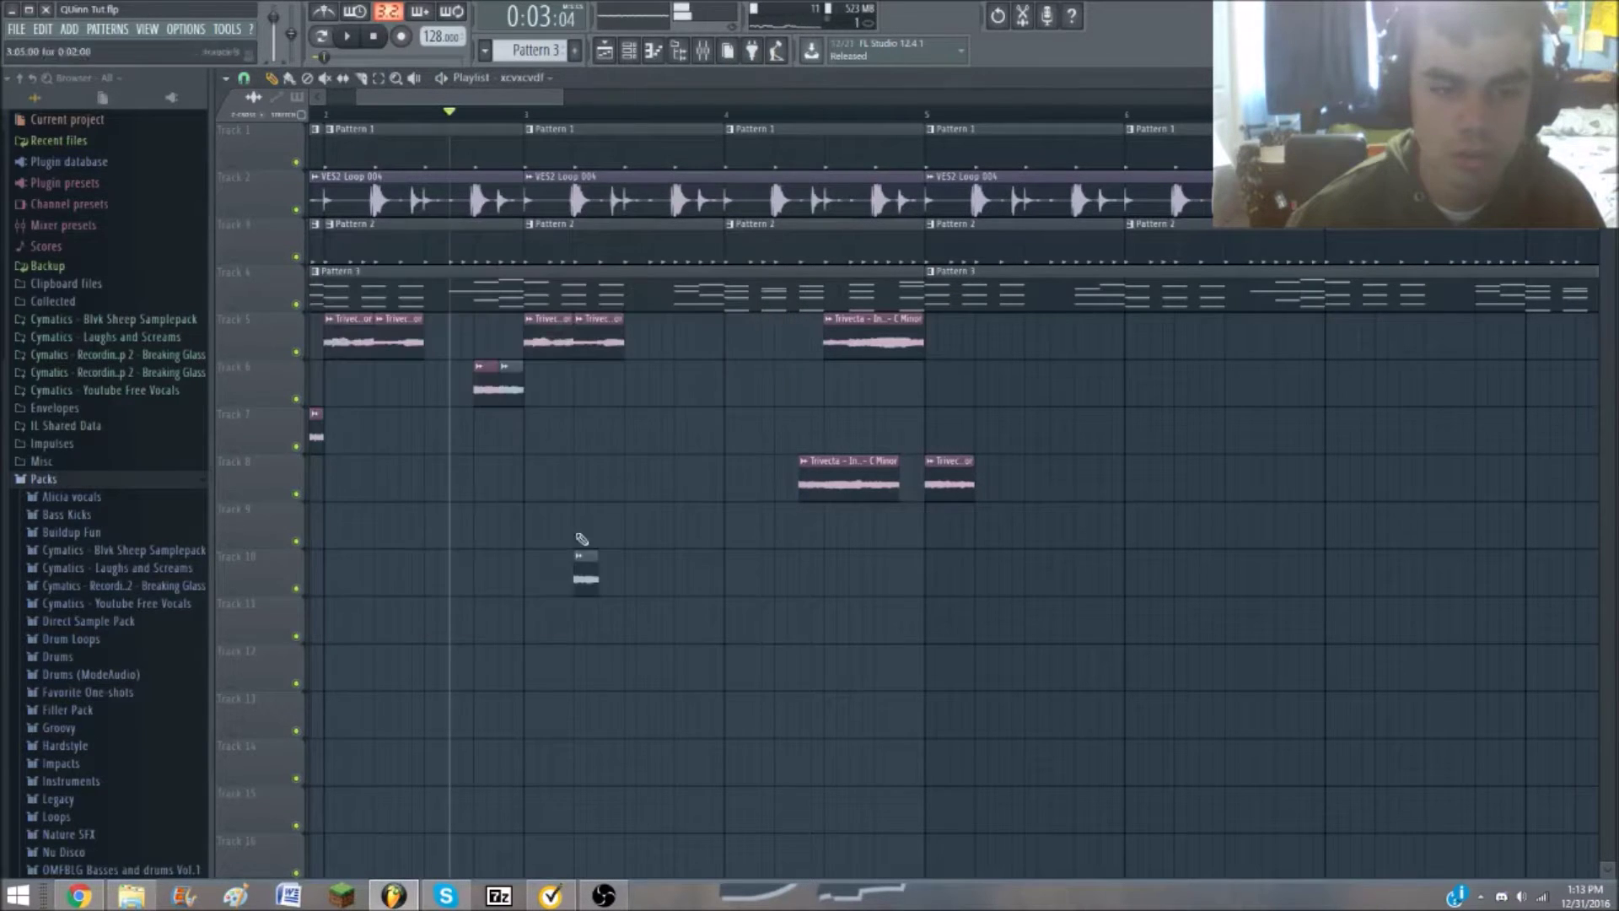
key("space")
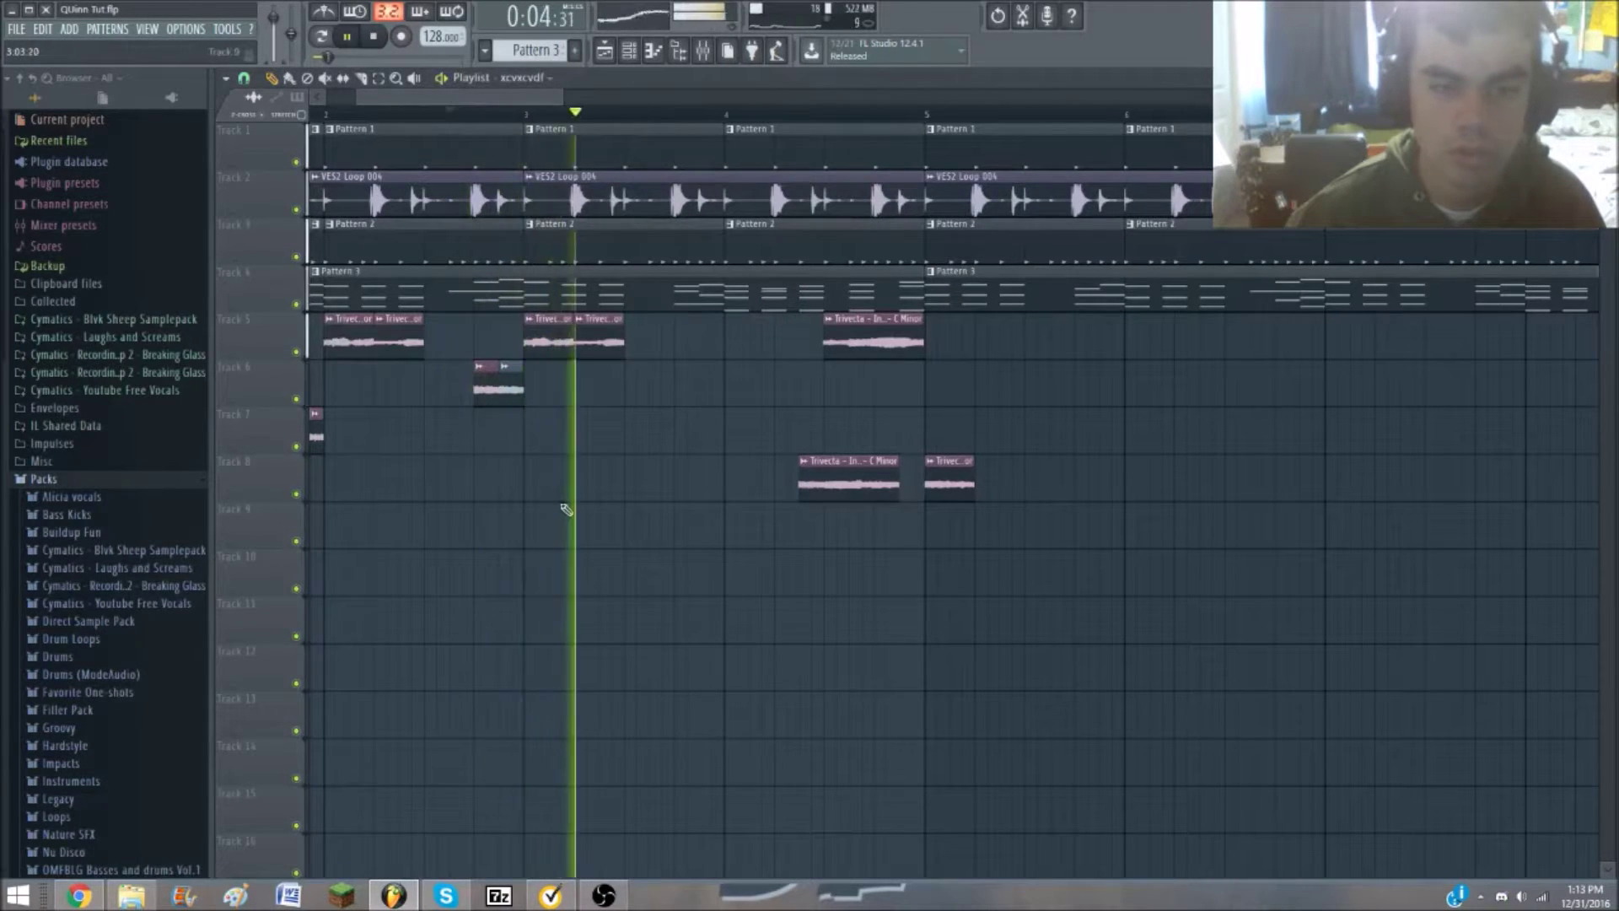
key("space")
Move the Track 8 chop from late bar 4 to Track 7 in the second half of bar 3 and audition it
scroll(549, 438, "down", 3)
scroll(303, 402, "up", 3)
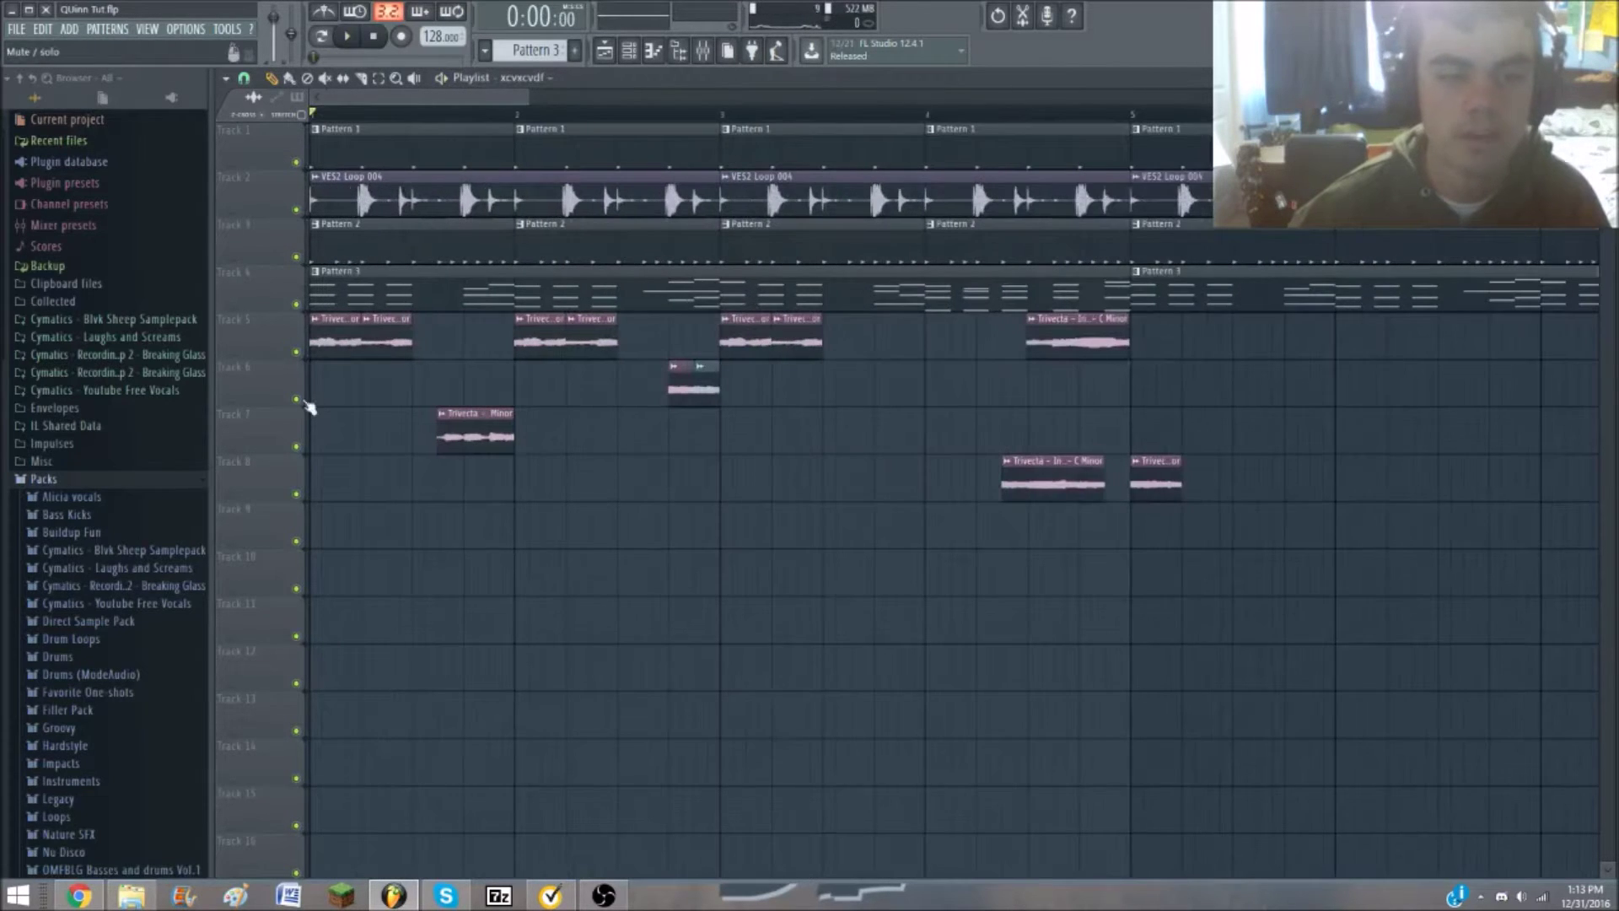
scroll(712, 354, "down", 1)
left_click_drag(1059, 419, 914, 352)
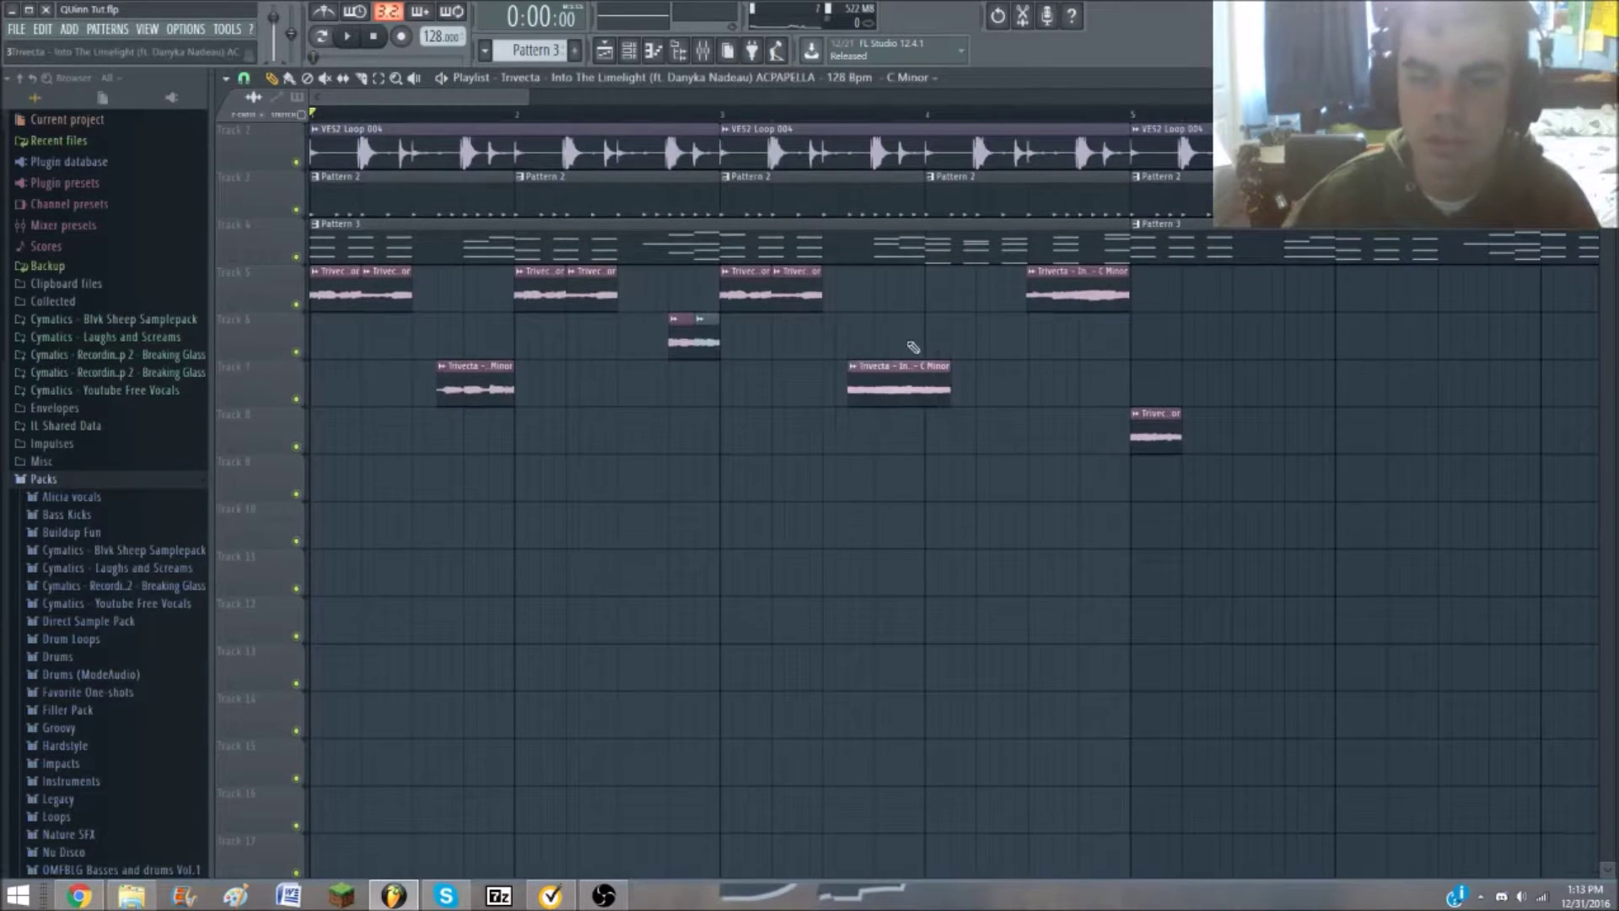
key("space")
key("space")
key("space")
key("space")
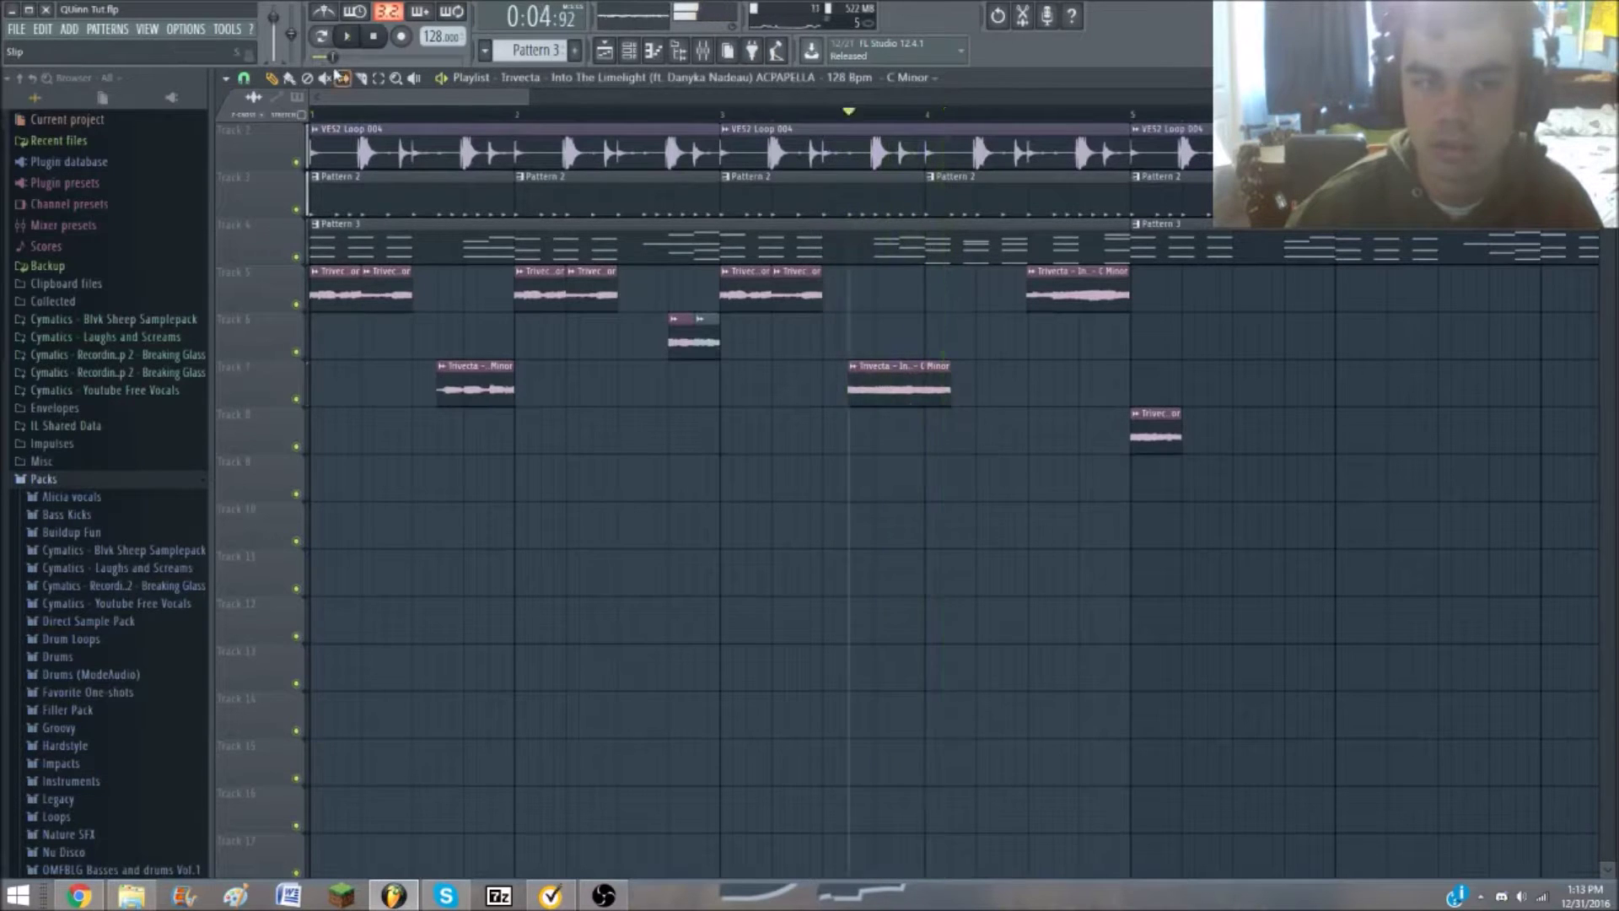
Slip the audio inside the Track 7 chop and shorten it to end exactly at bar 4, auditioning the result
key("space")
key("space")
key("space")
key("space")
key("space")
key("space")
key("space")
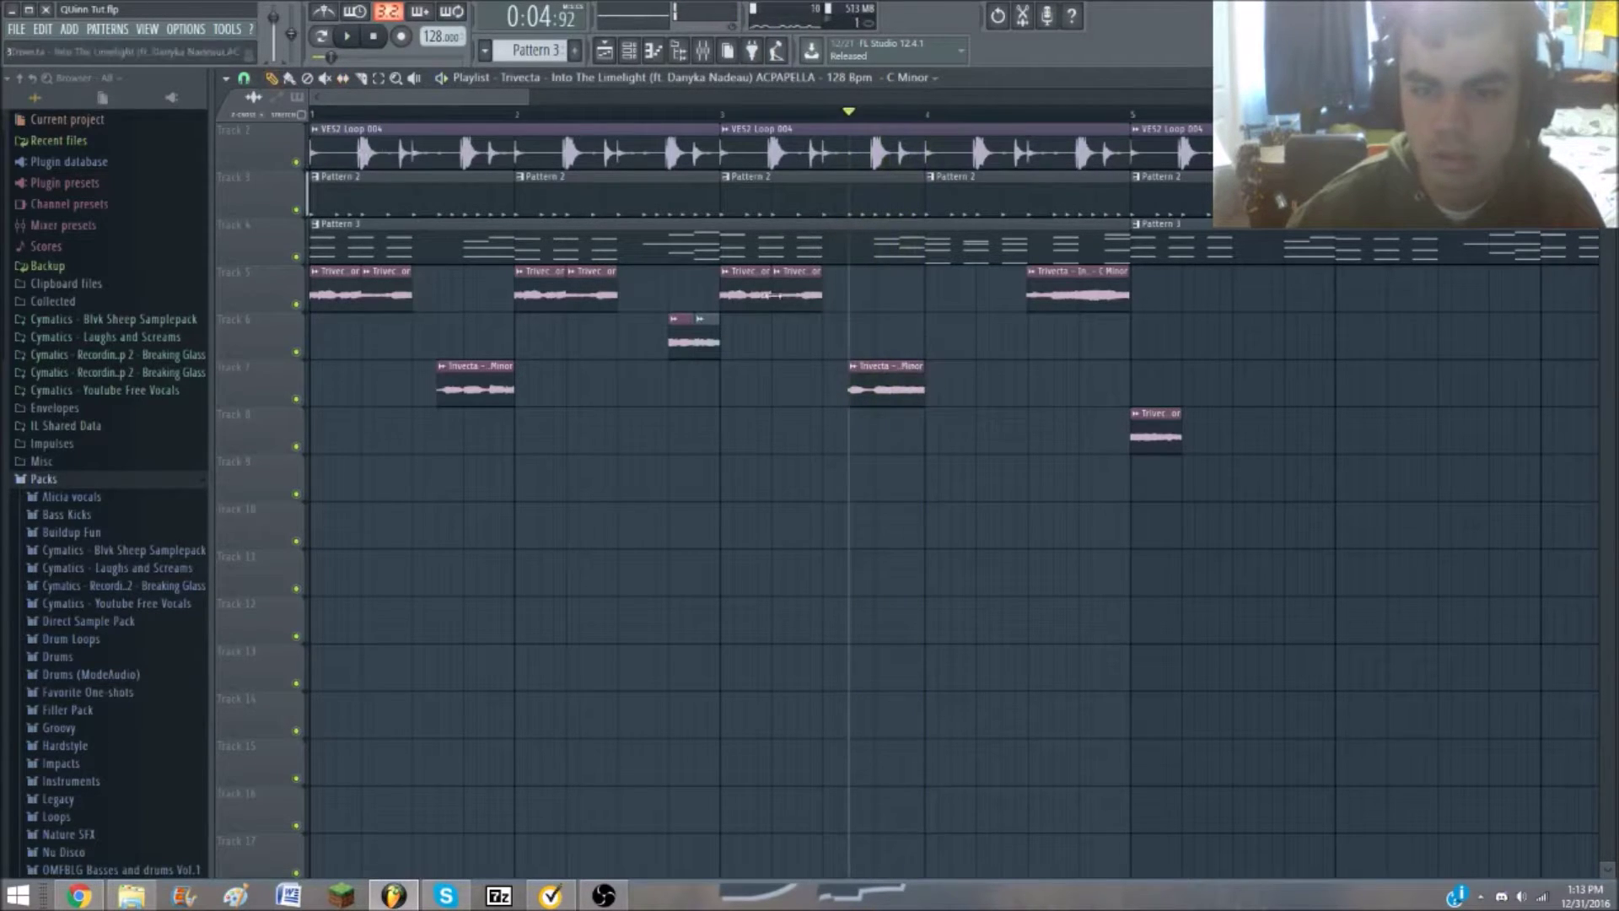
Place a one-beat Trivecta chop on Track 5 at bar 4 and delete the Track 8 chop at bar 5
left_click(934, 299)
key("space")
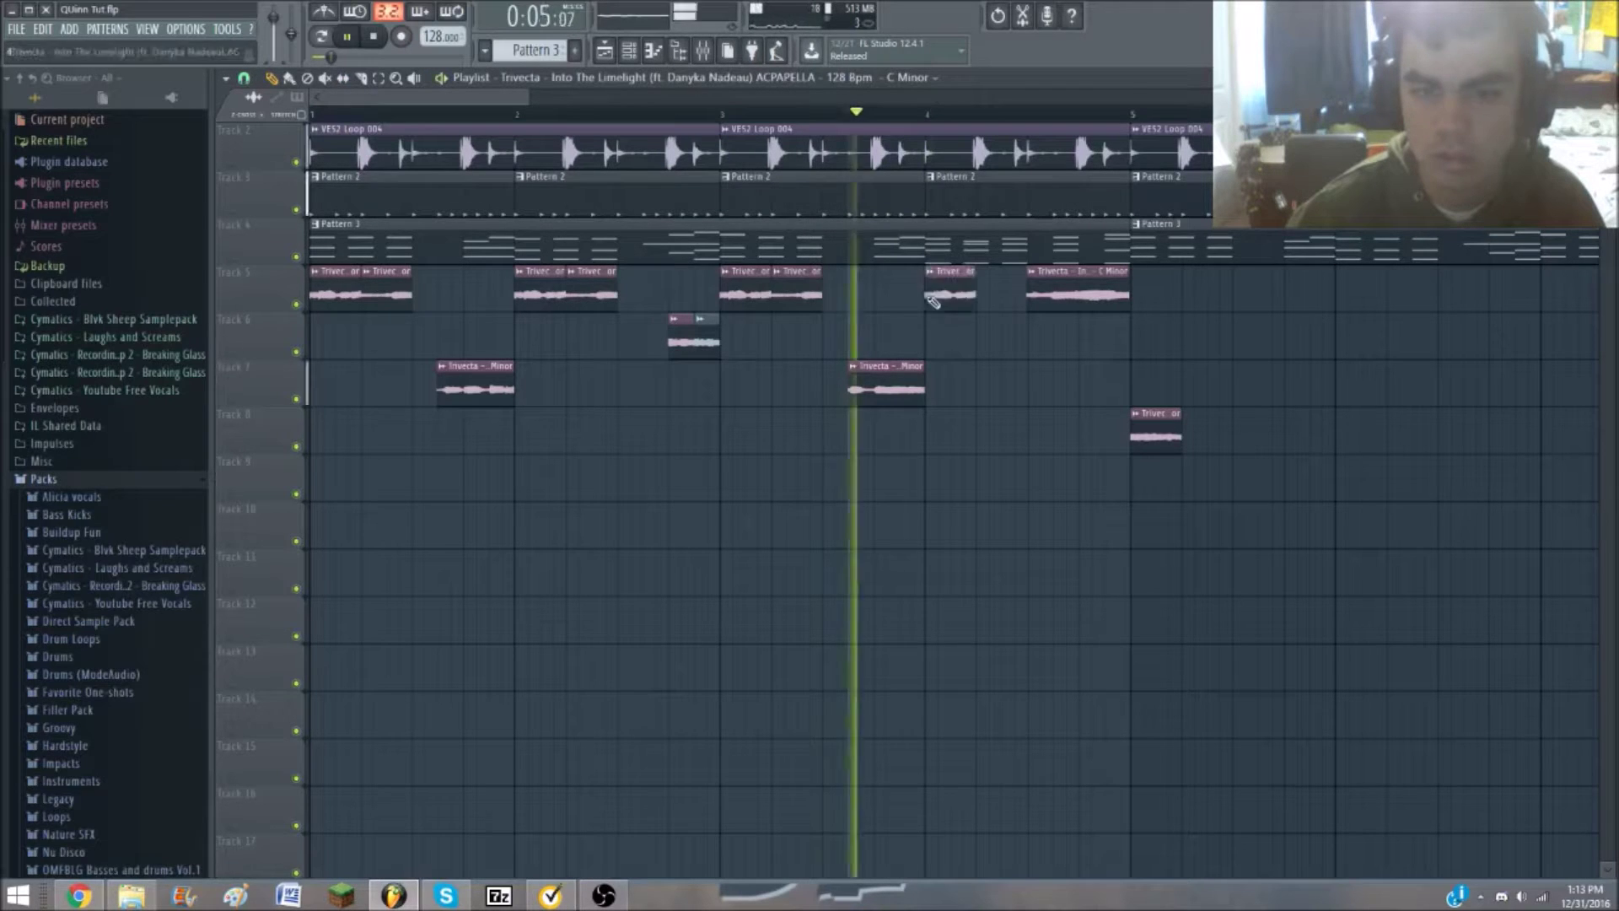
right_click(1160, 435)
key("space")
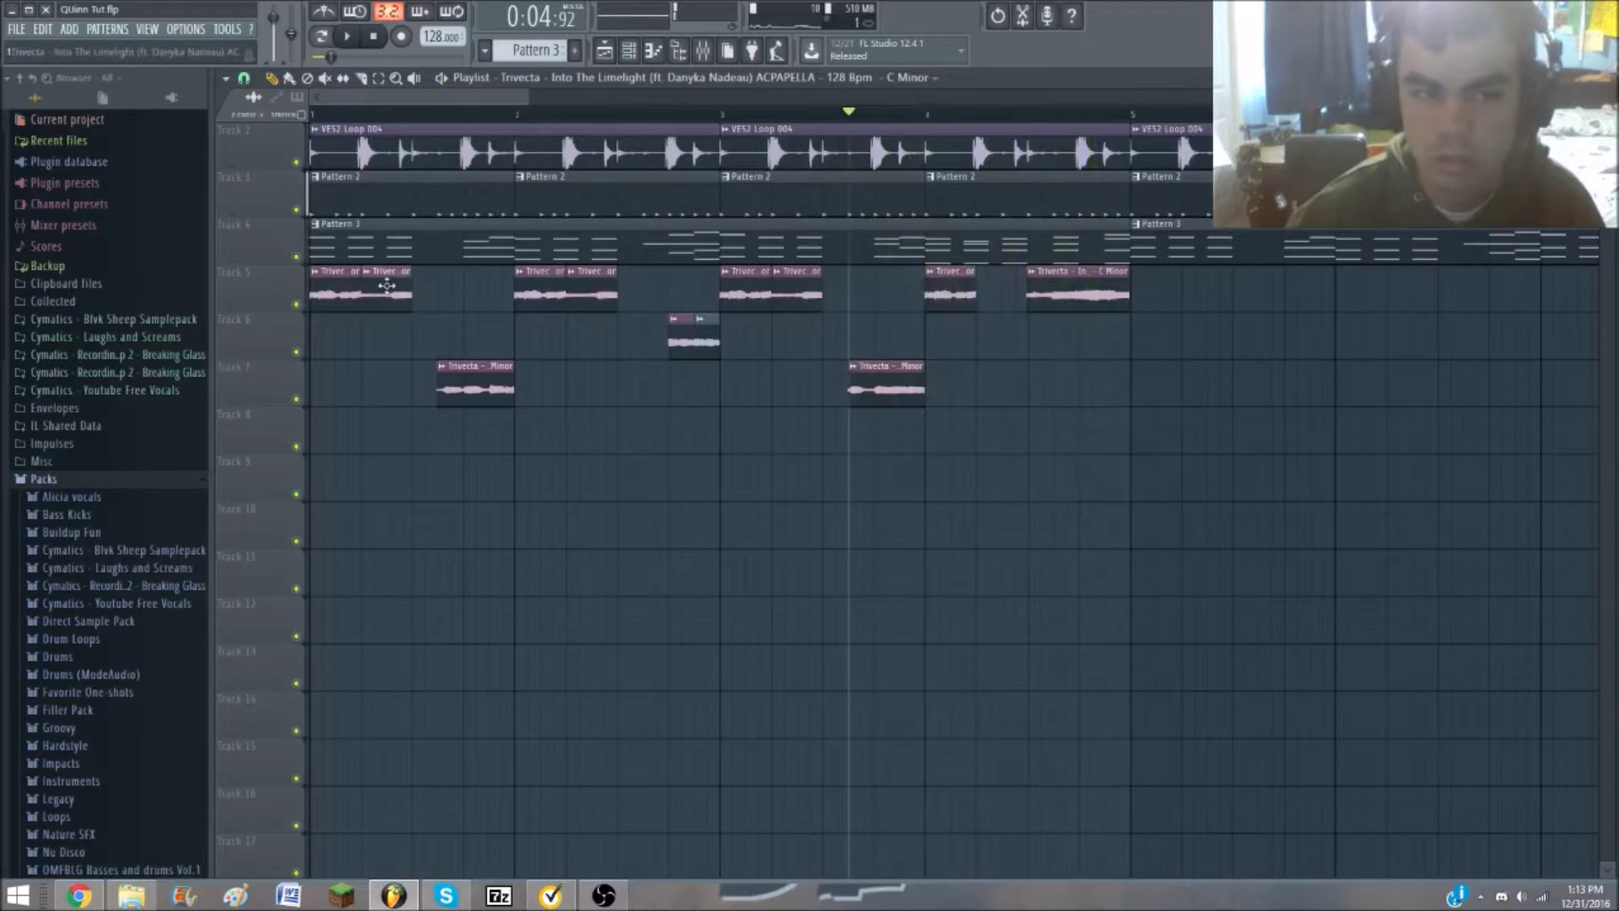
Add another one-beat chop on Track 6 at the second beat of bar 4 and play the passage
left_click_drag(1025, 342, 1013, 342)
key("space")
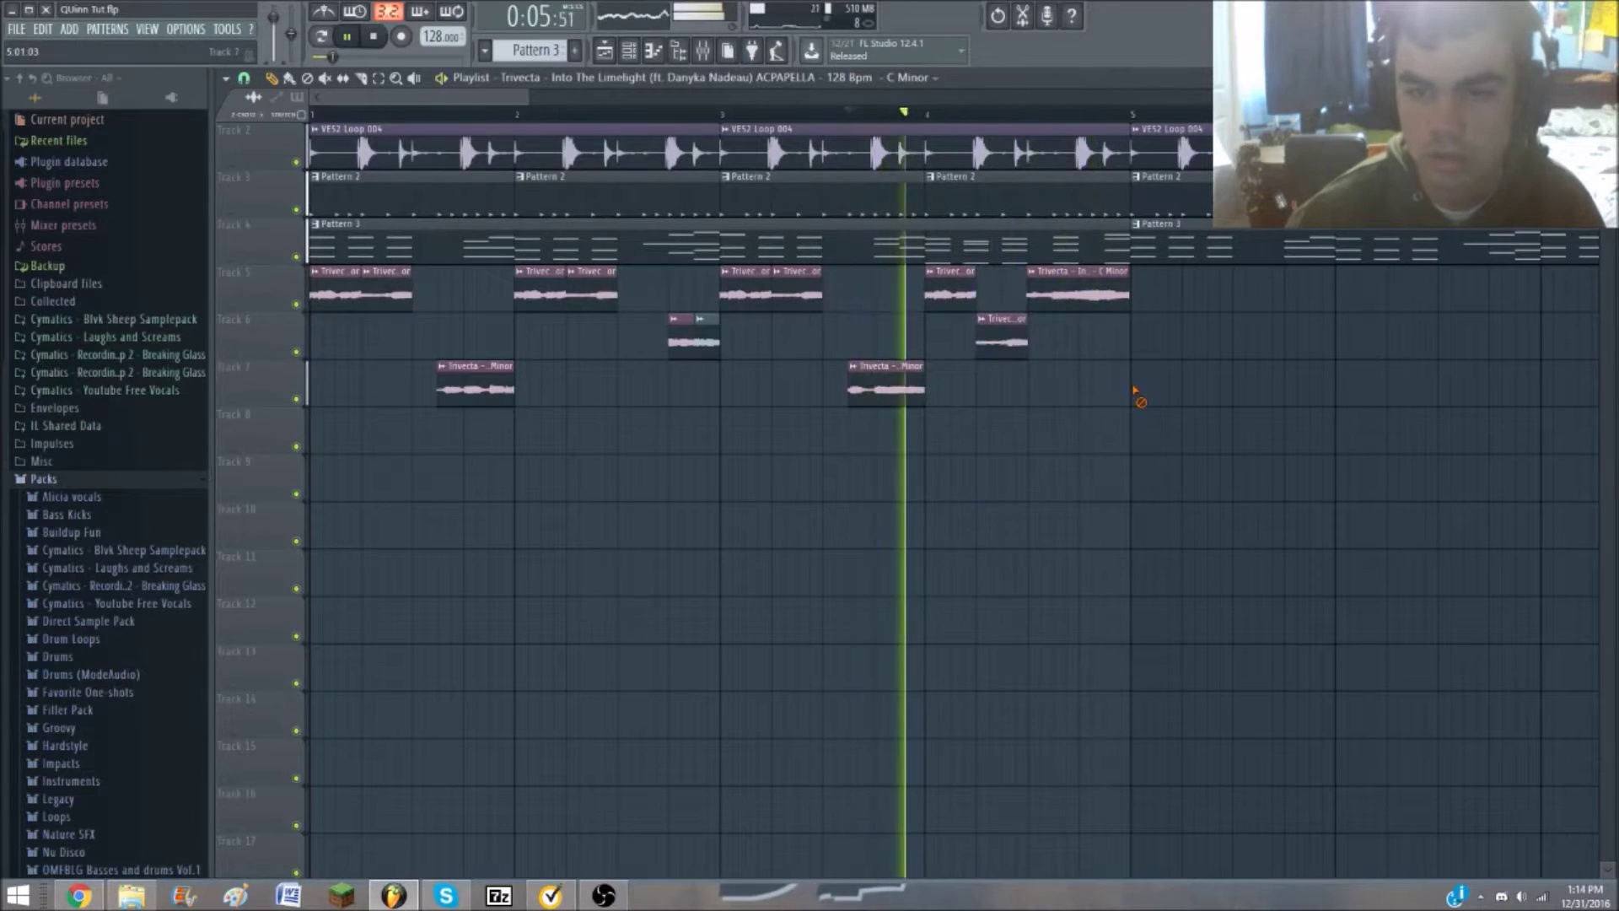
key("space")
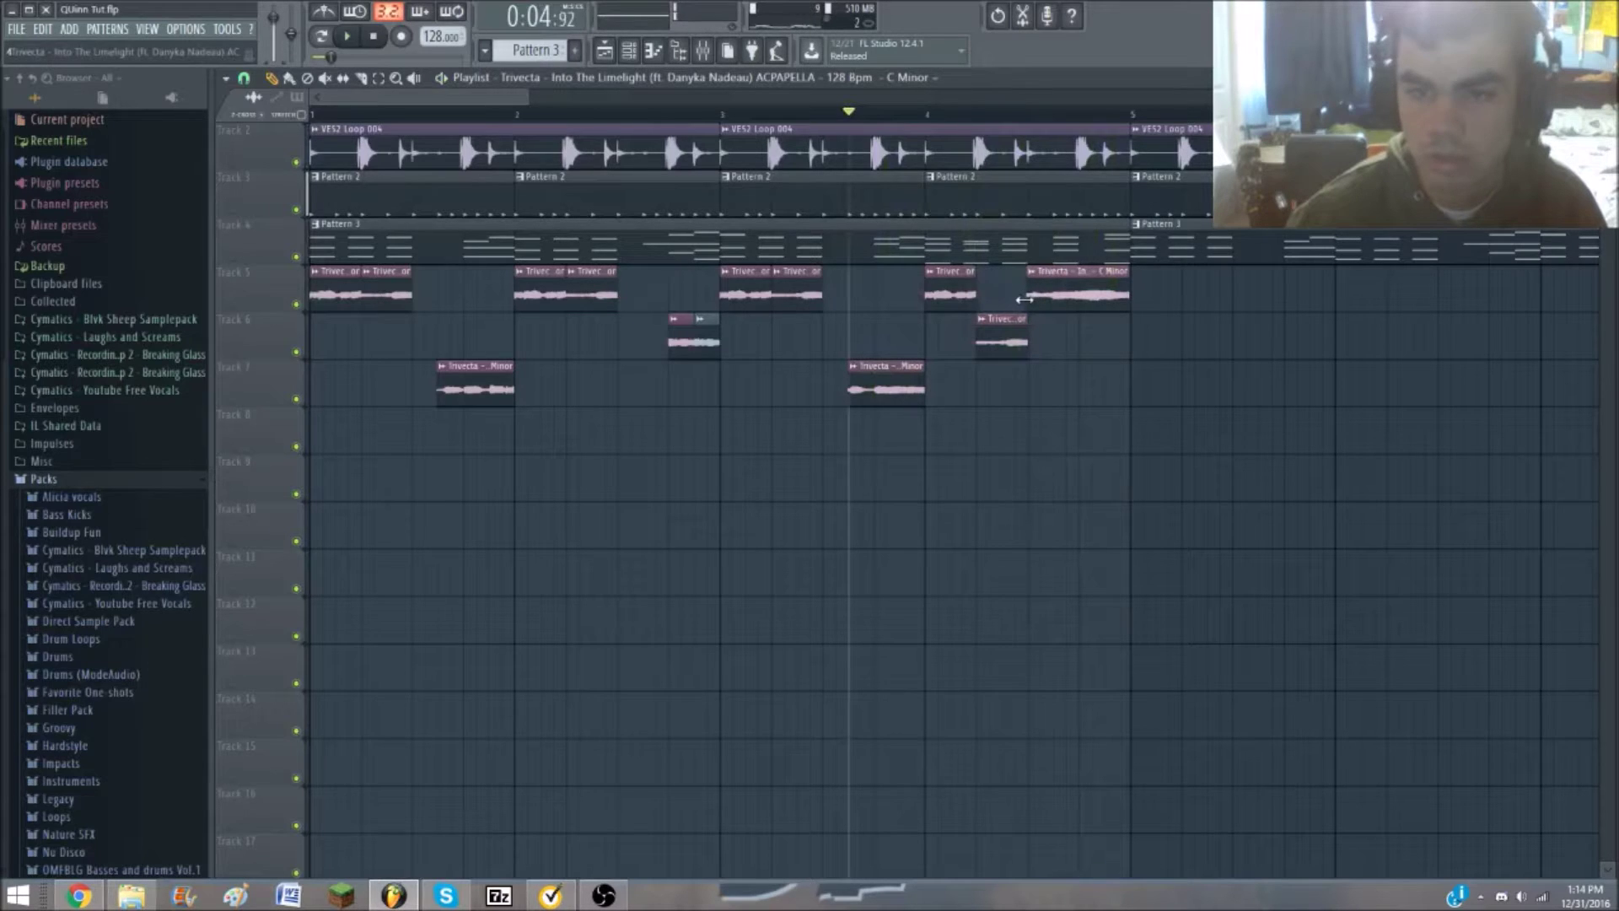
Move the bar 4 chop from Track 6 and the late bar 3 chop from Track 7 onto Track 5, and play the sequence
scroll(1012, 297, "up", 2)
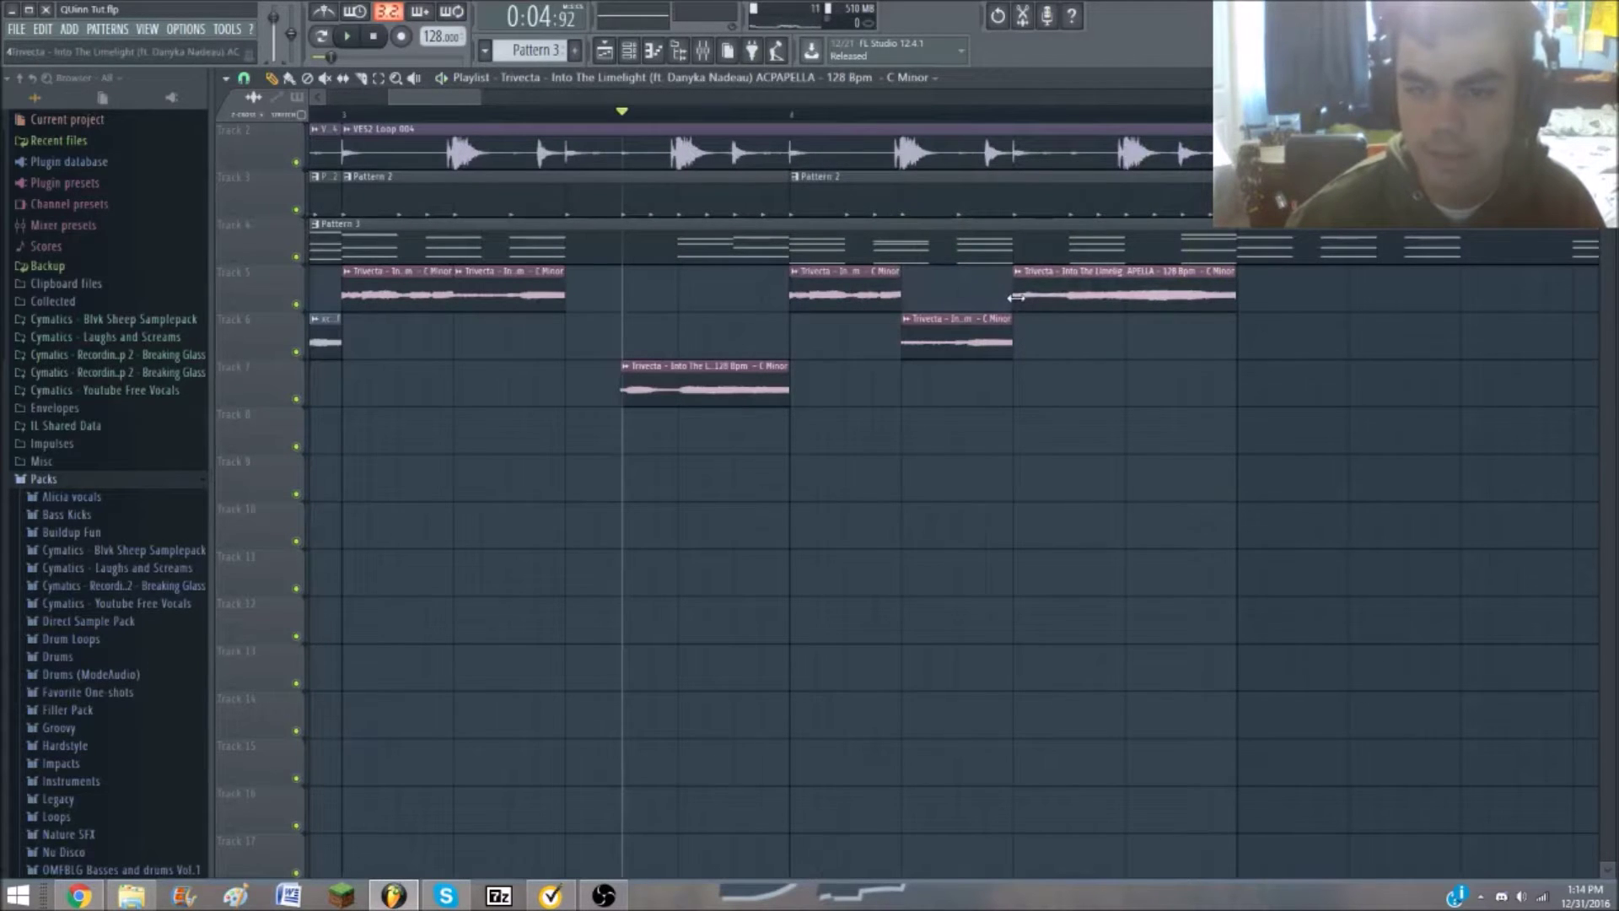
left_click_drag(952, 304, 953, 296)
left_click_drag(667, 395, 673, 402)
scroll(672, 402, "down", 5)
left_click_drag(527, 325, 338, 369)
key("space")
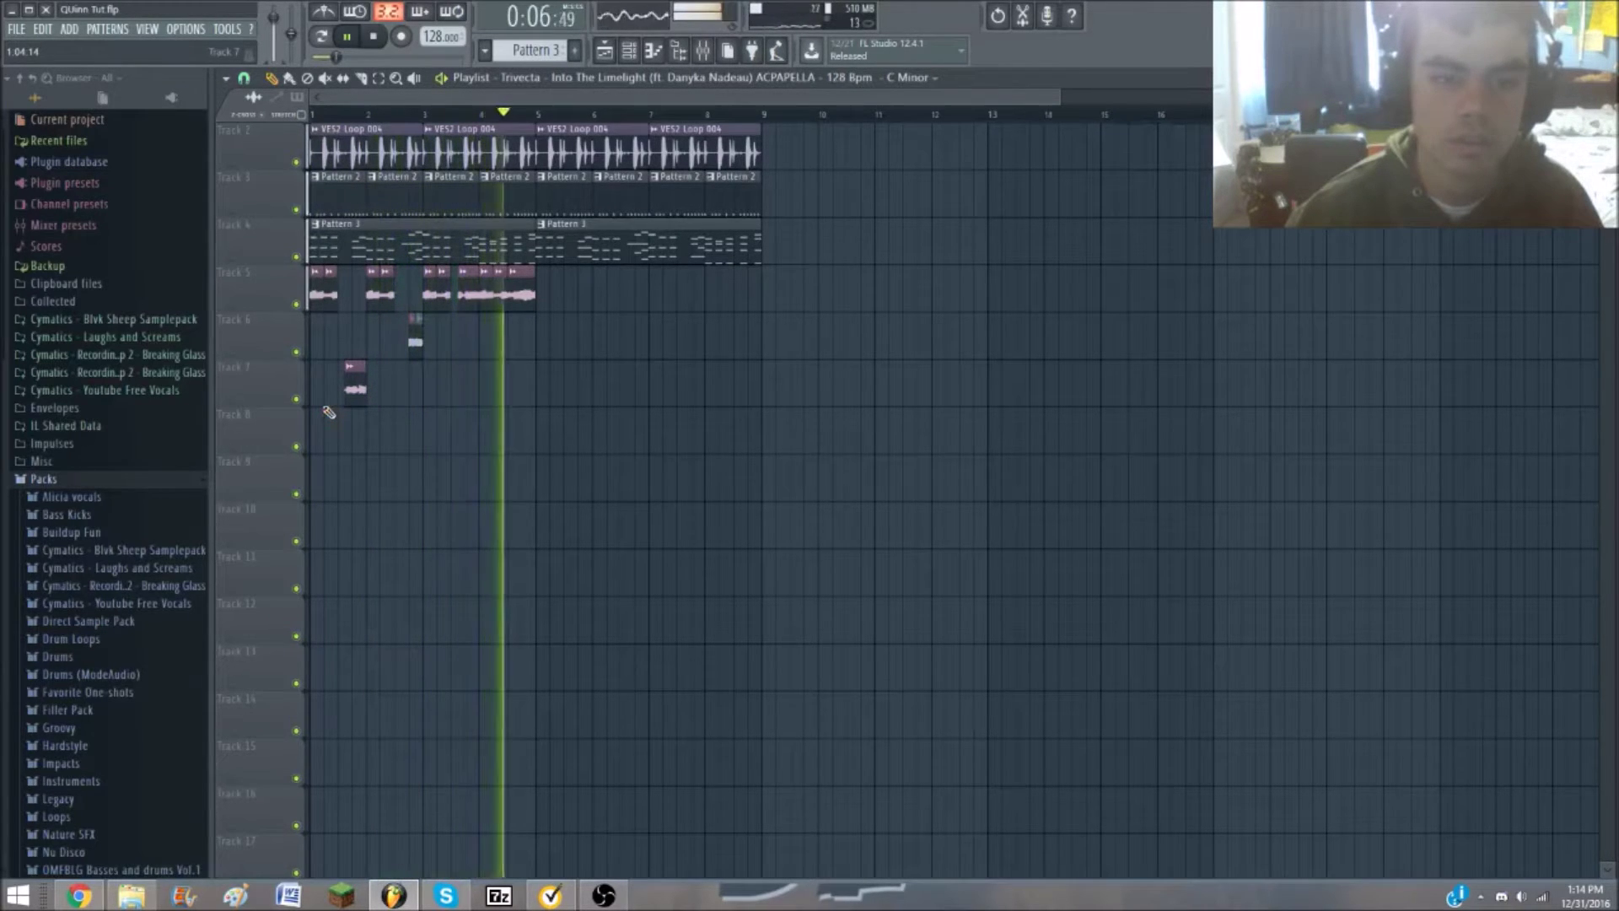
scroll(329, 412, "down", 2)
key("space")
Move the bar 1 chop from Track 7 and the two late bar 2 chops from Track 6 up to Track 5
scroll(657, 429, "up", 6)
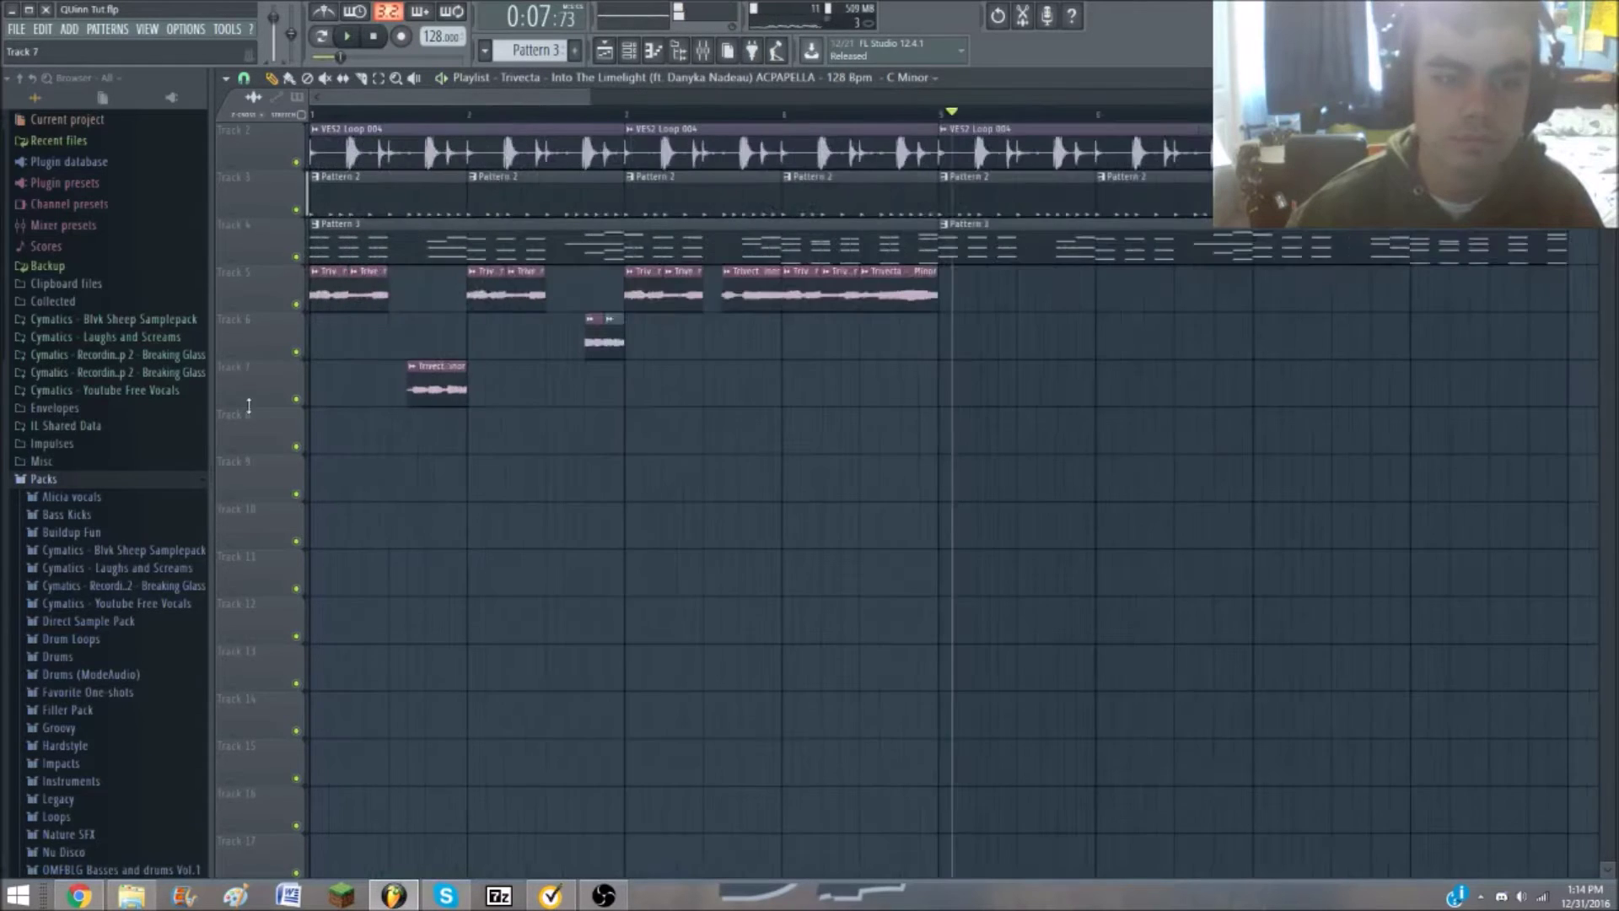
left_click_drag(588, 404, 588, 309)
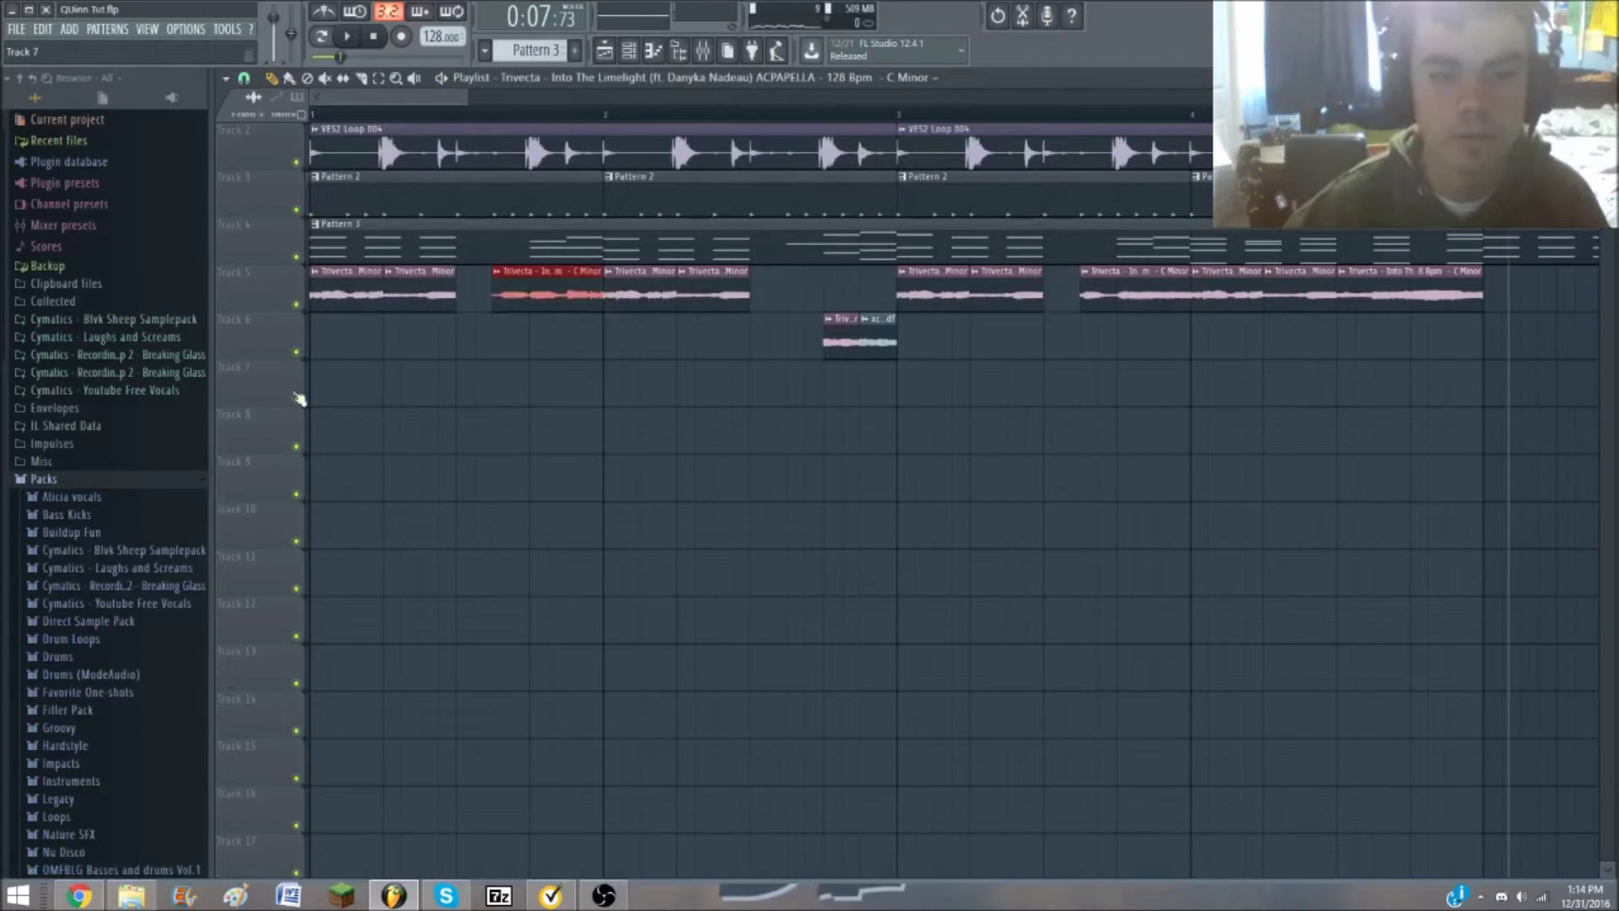
scroll(726, 311, "up", 4)
scroll(676, 311, "down", 3)
left_click_drag(1345, 335, 1097, 377)
key("shift+Up")
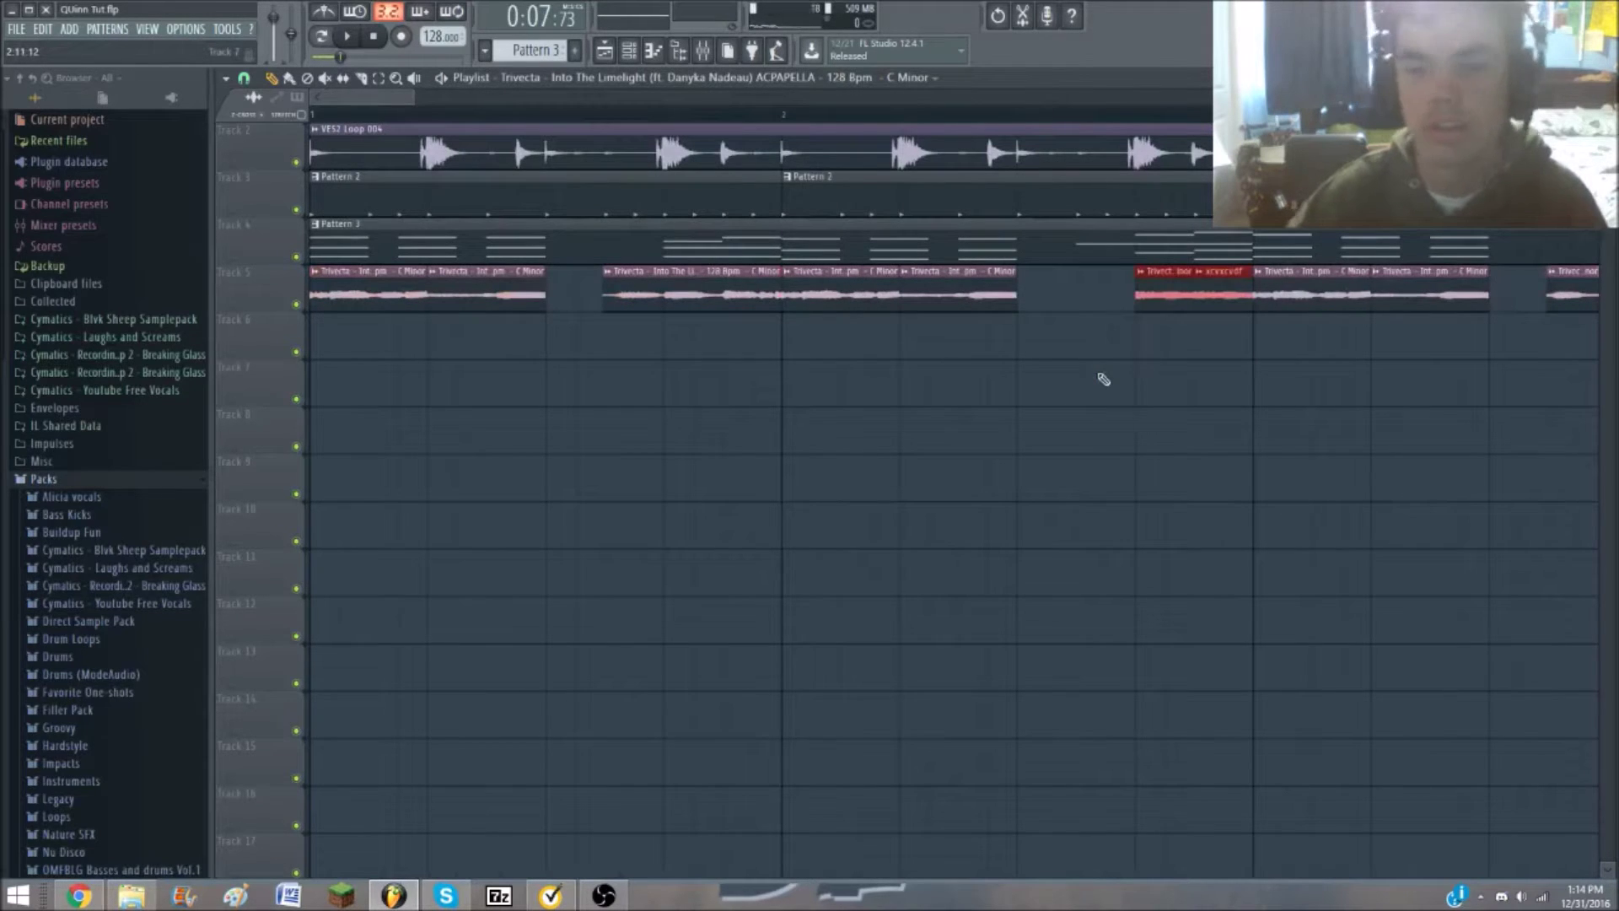
Duplicate all Track 5 chops of bars 1 to 4 into bars 5 to 8 and inspect the seam at bar 5
scroll(1052, 347, "down", 5)
scroll(947, 315, "down", 1)
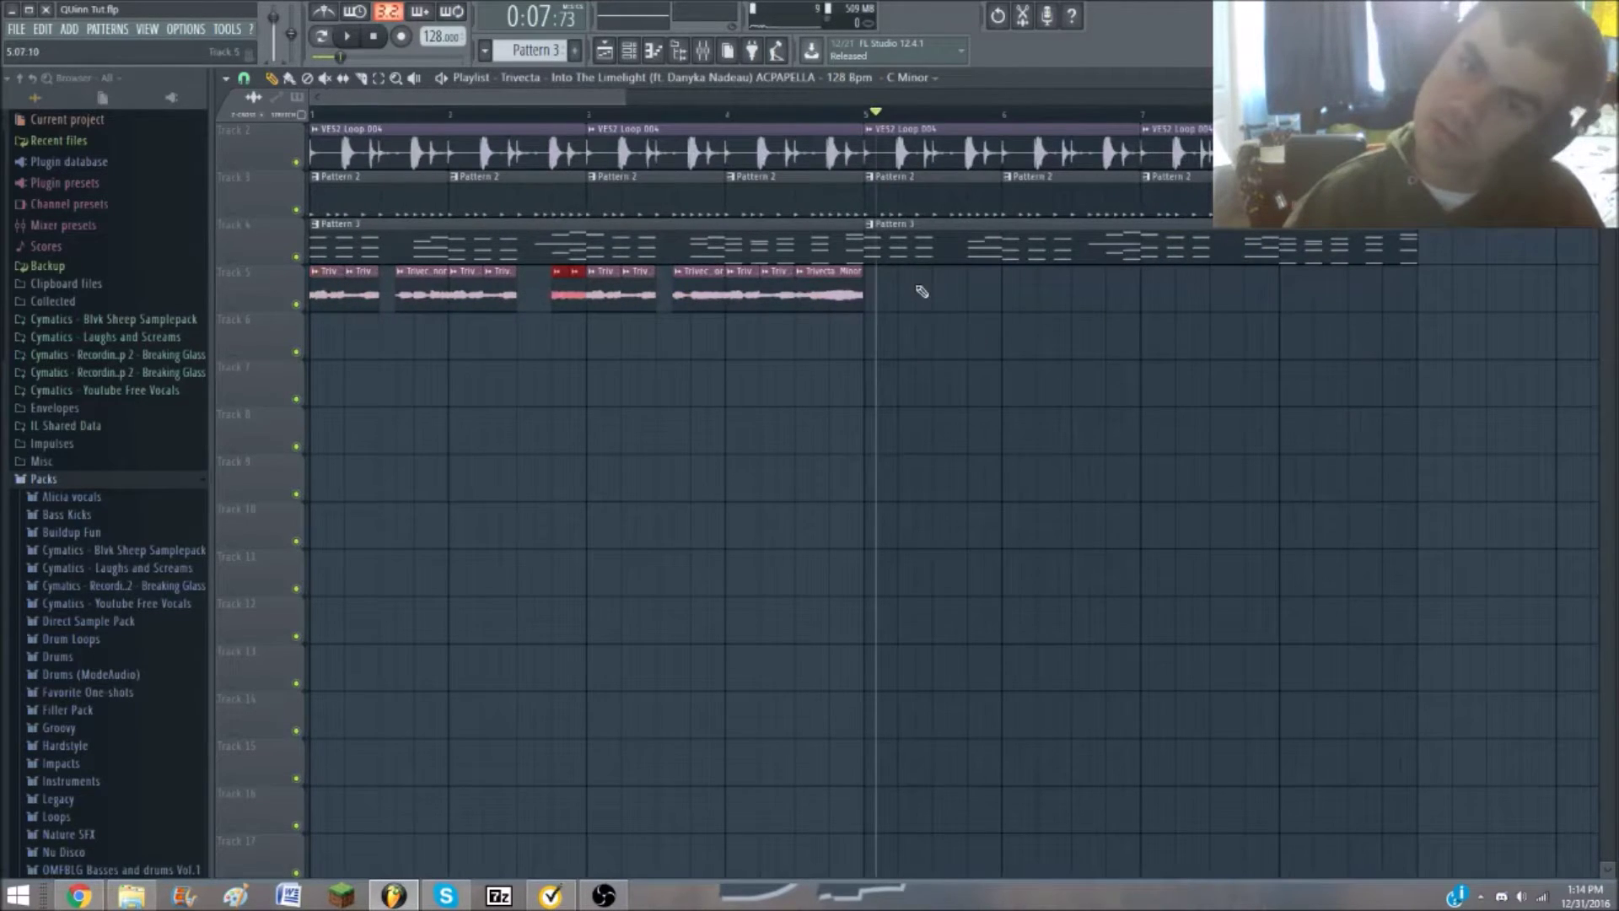
left_click_drag(922, 291, 355, 312)
scroll(639, 439, "down", 3)
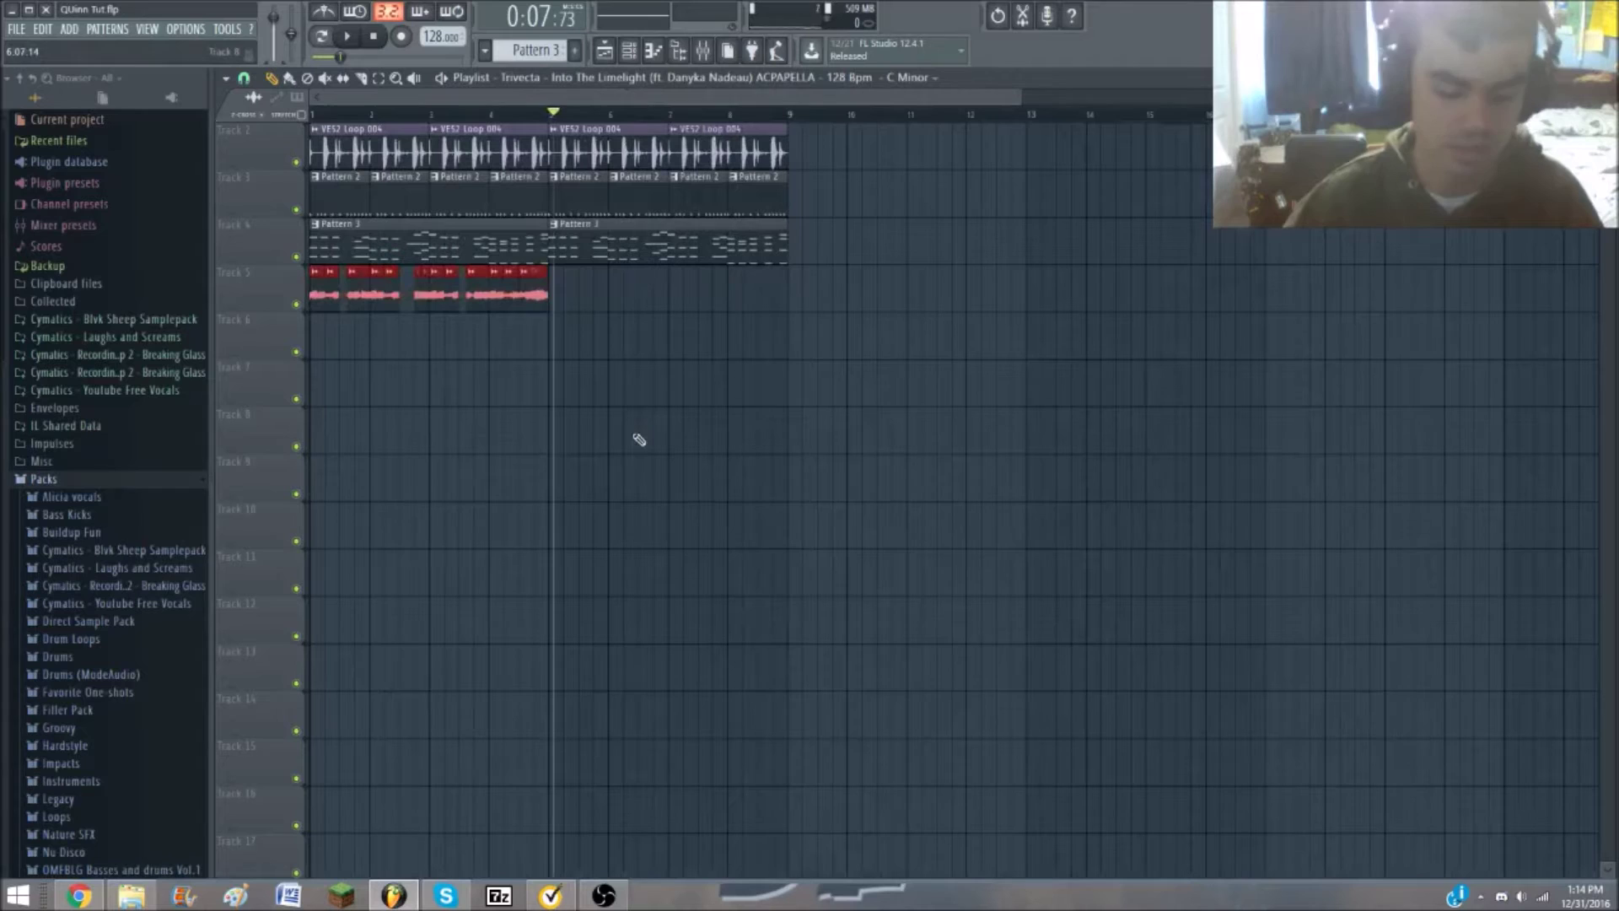
key("ctrl+b")
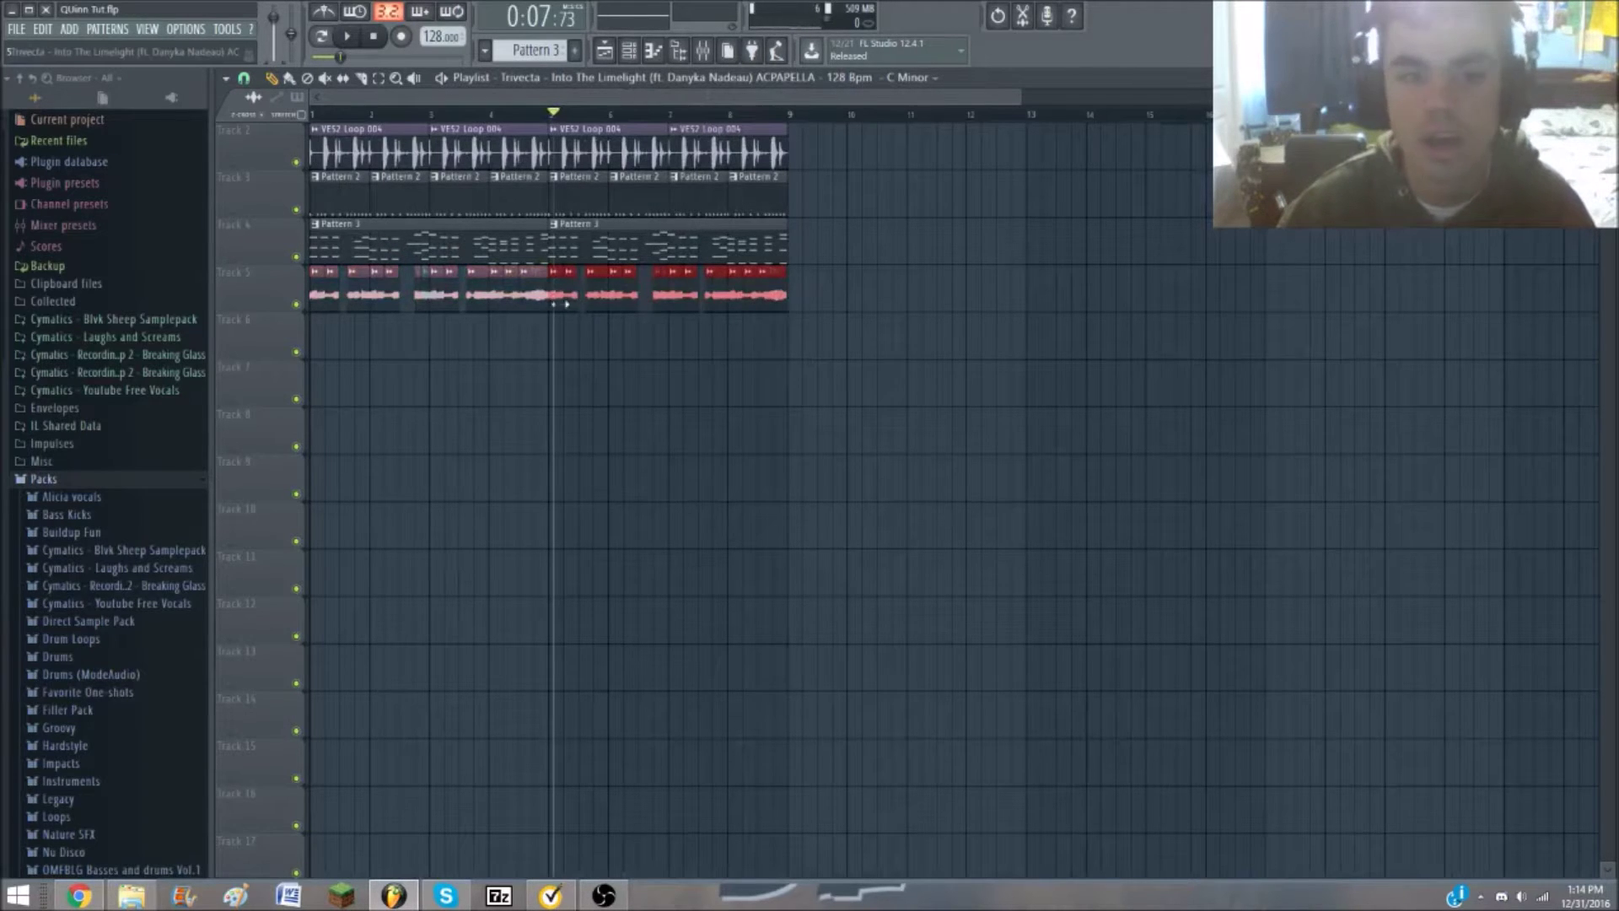
scroll(555, 302, "up", 4)
scroll(557, 290, "up", 4)
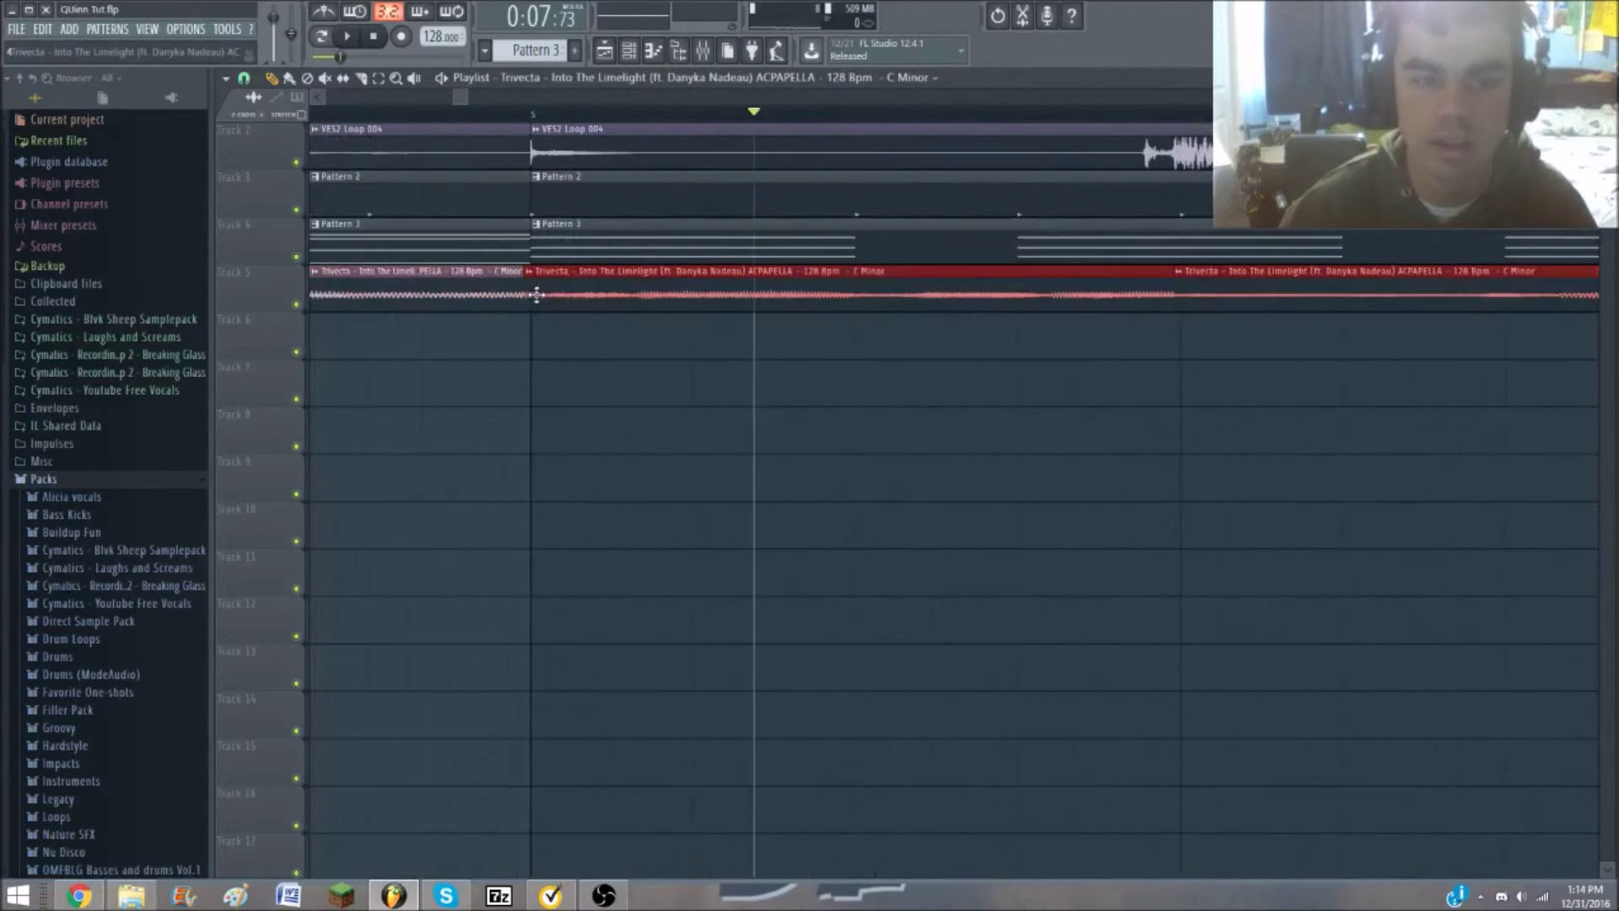
scroll(550, 298, "down", 8)
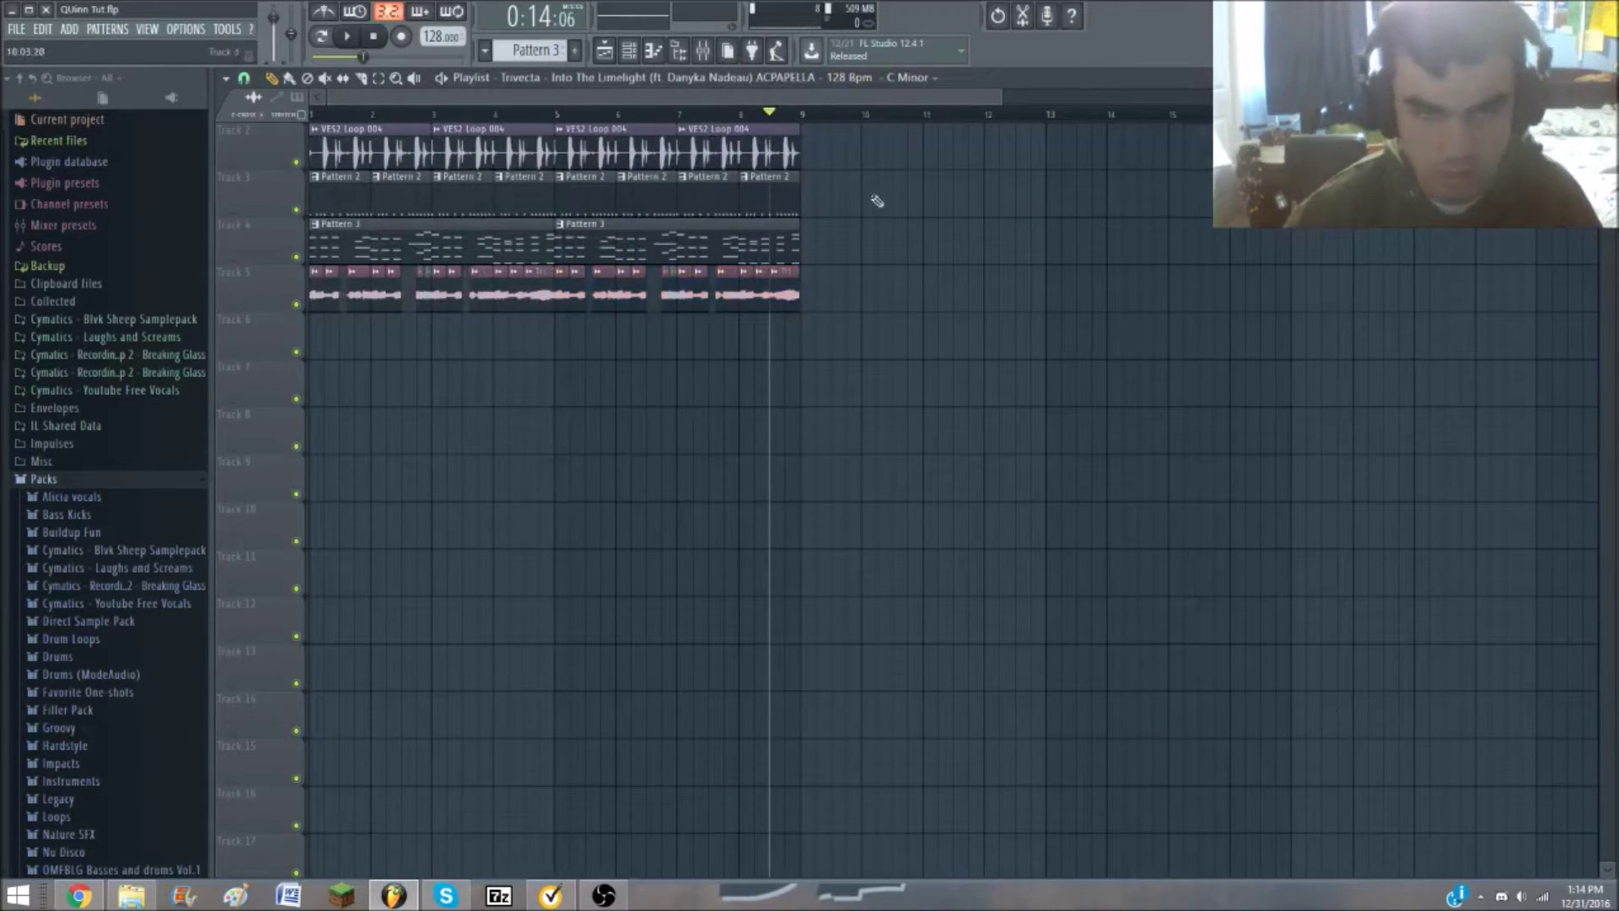
Delete the final long chop in the second half of bar 8 on Track 5 and play from bar 8
scroll(830, 245, "up", 5)
right_click(635, 290)
scroll(556, 211, "down", 3)
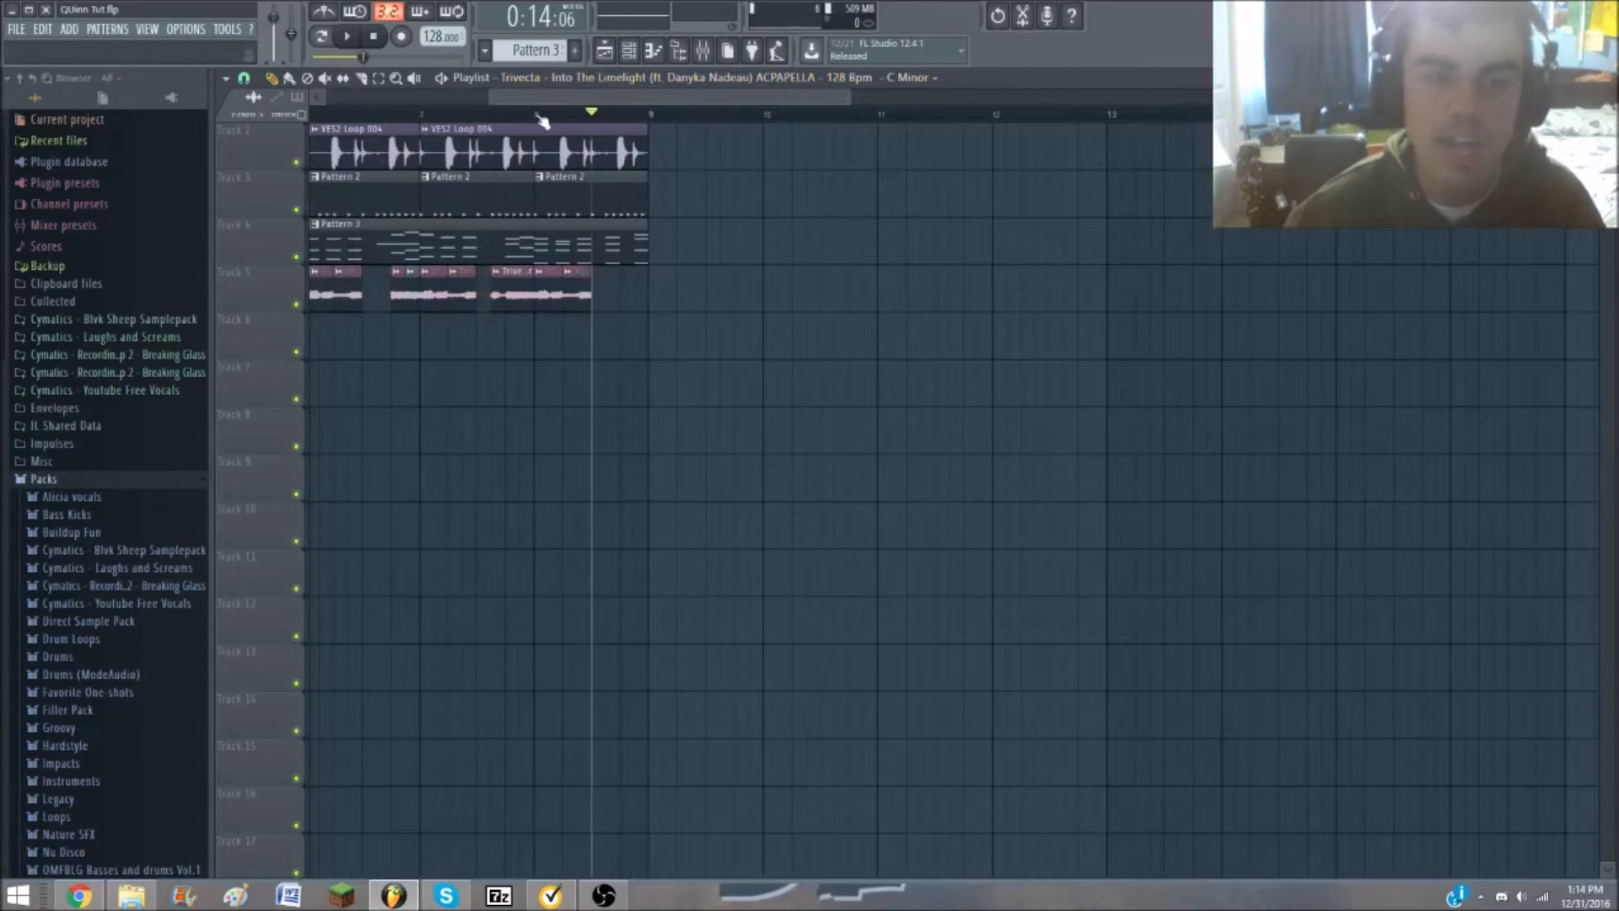
scroll(529, 129, "down", 2)
scroll(514, 160, "up", 2)
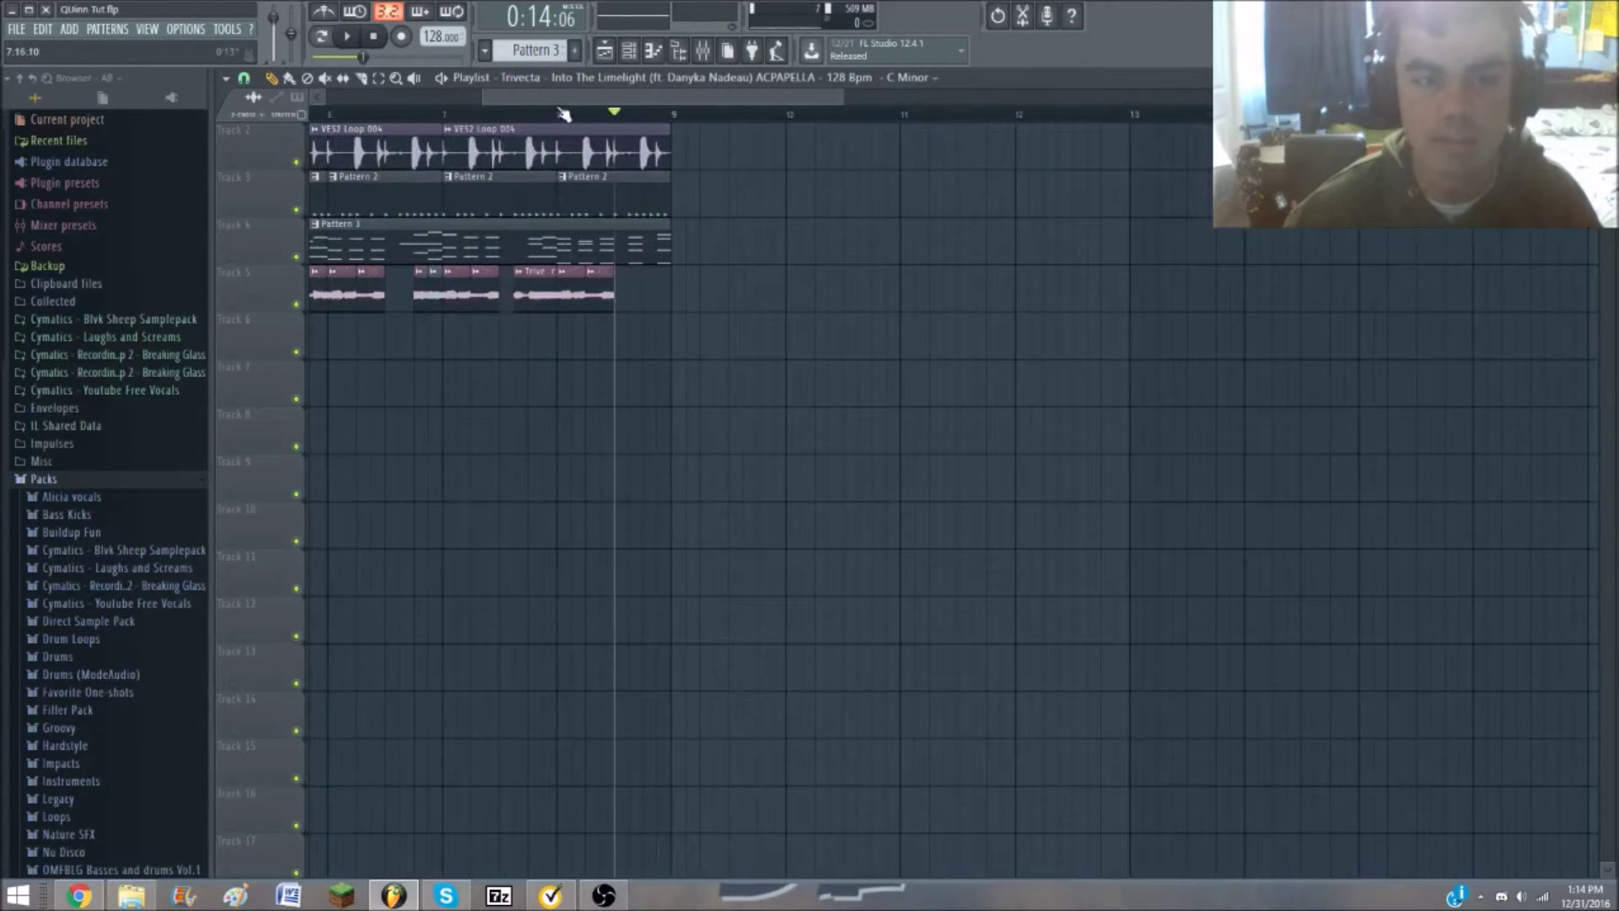
left_click(561, 113)
key("space")
key("space")
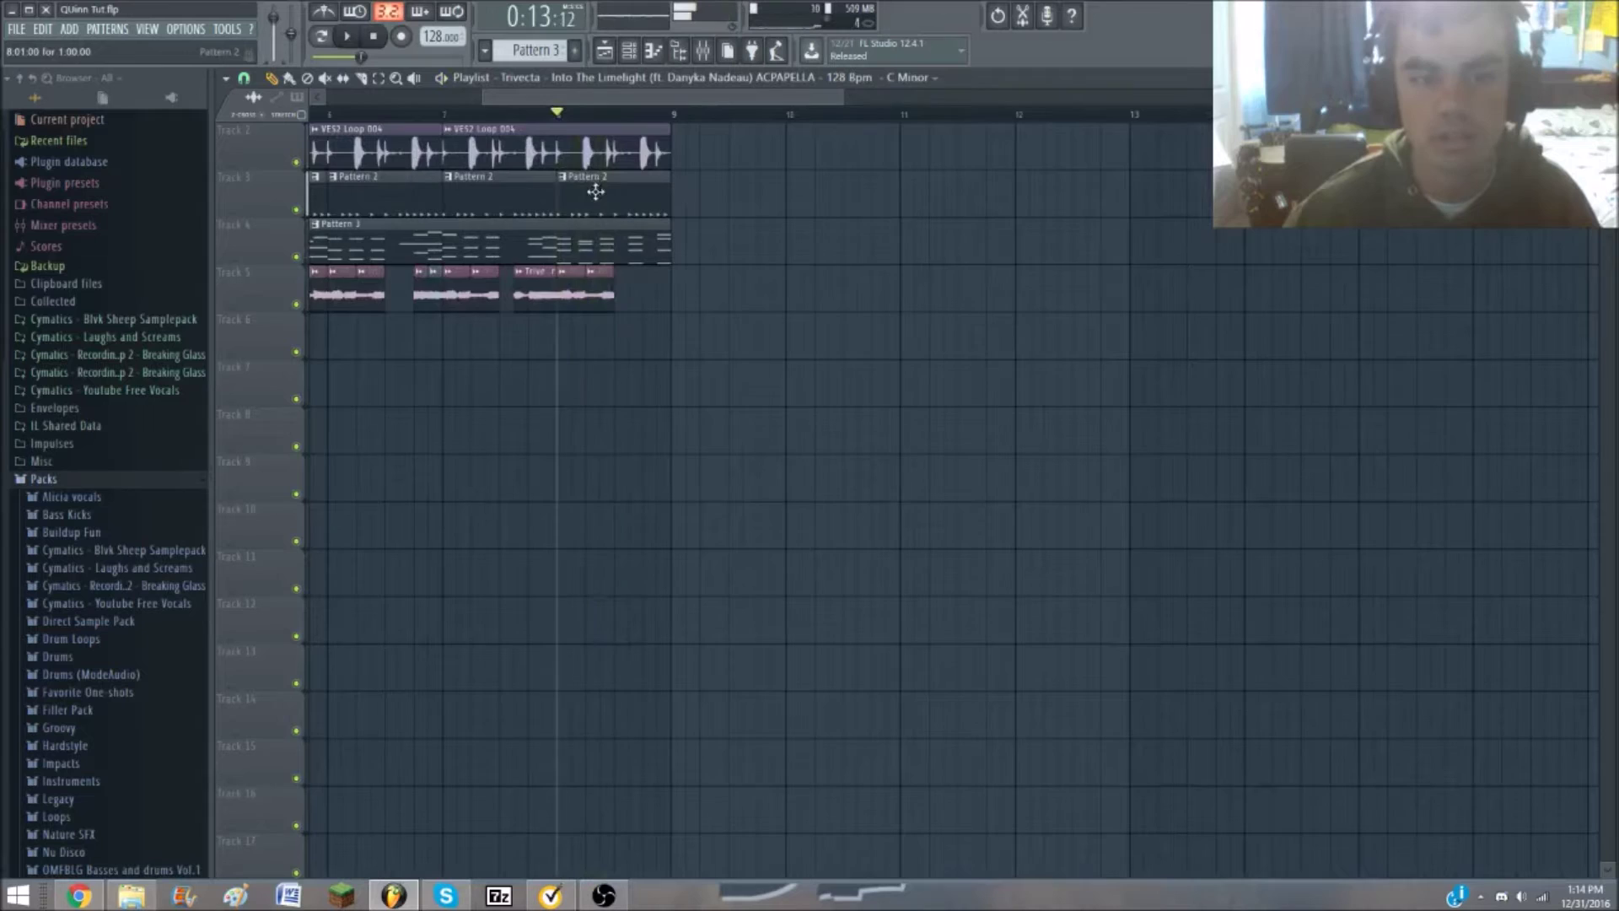
Play the Track 5 chops from several points in bar 3 to examine the run into bar 4
scroll(595, 363, "down", 2)
scroll(590, 375, "down", 2)
scroll(355, 297, "up", 2)
scroll(396, 325, "up", 3)
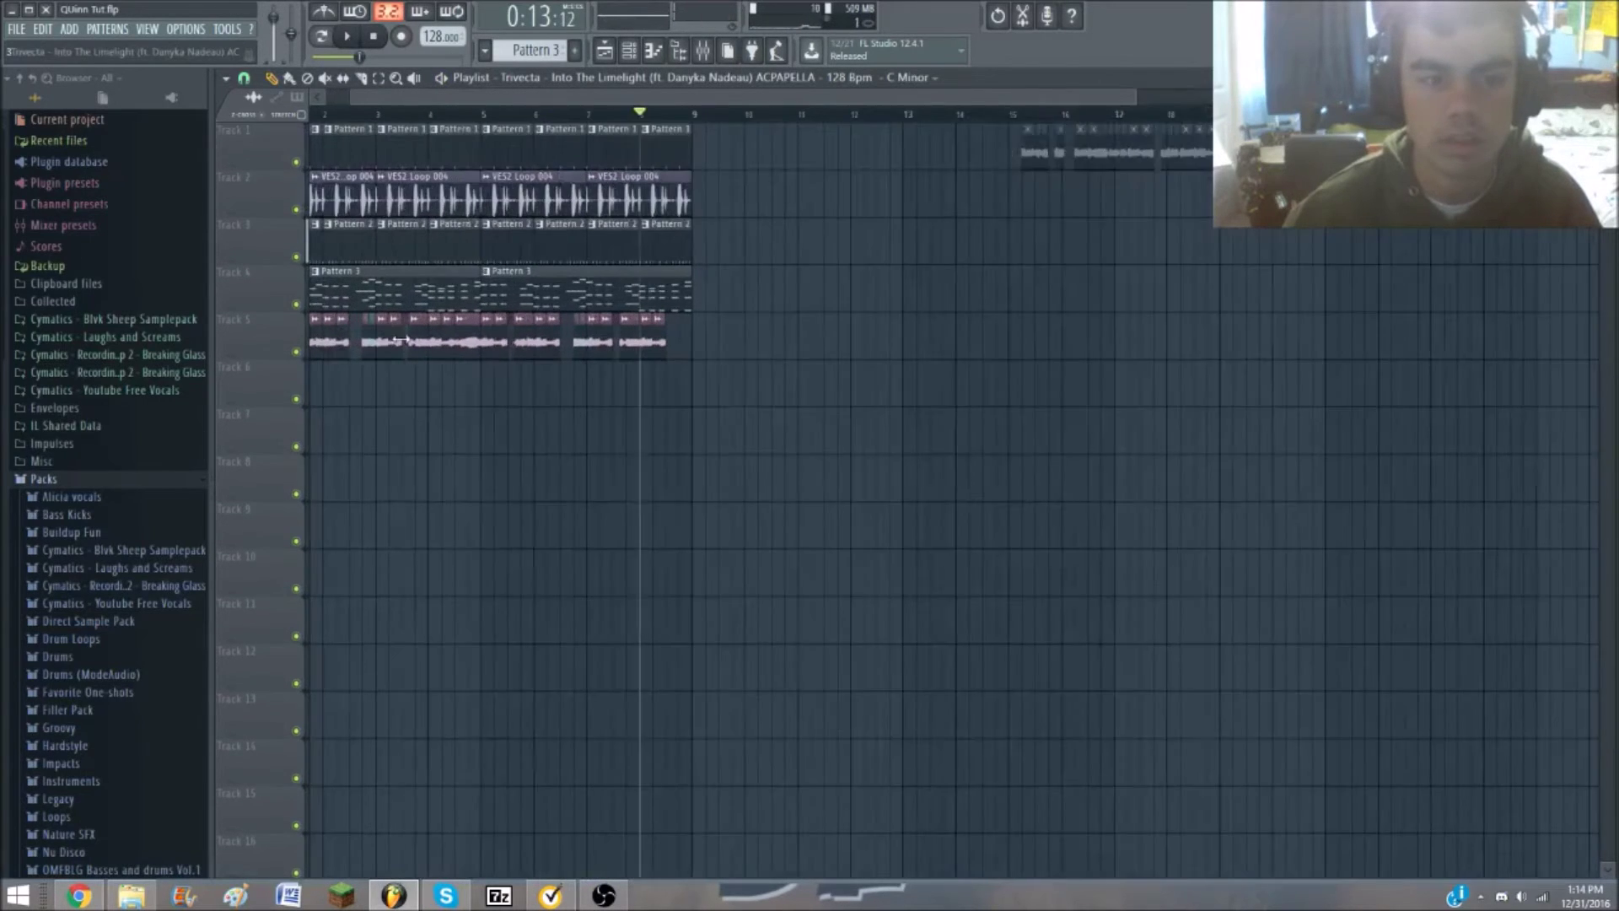
left_click(423, 126)
key("space")
left_click(419, 113)
key("space")
left_click(405, 113)
key("space")
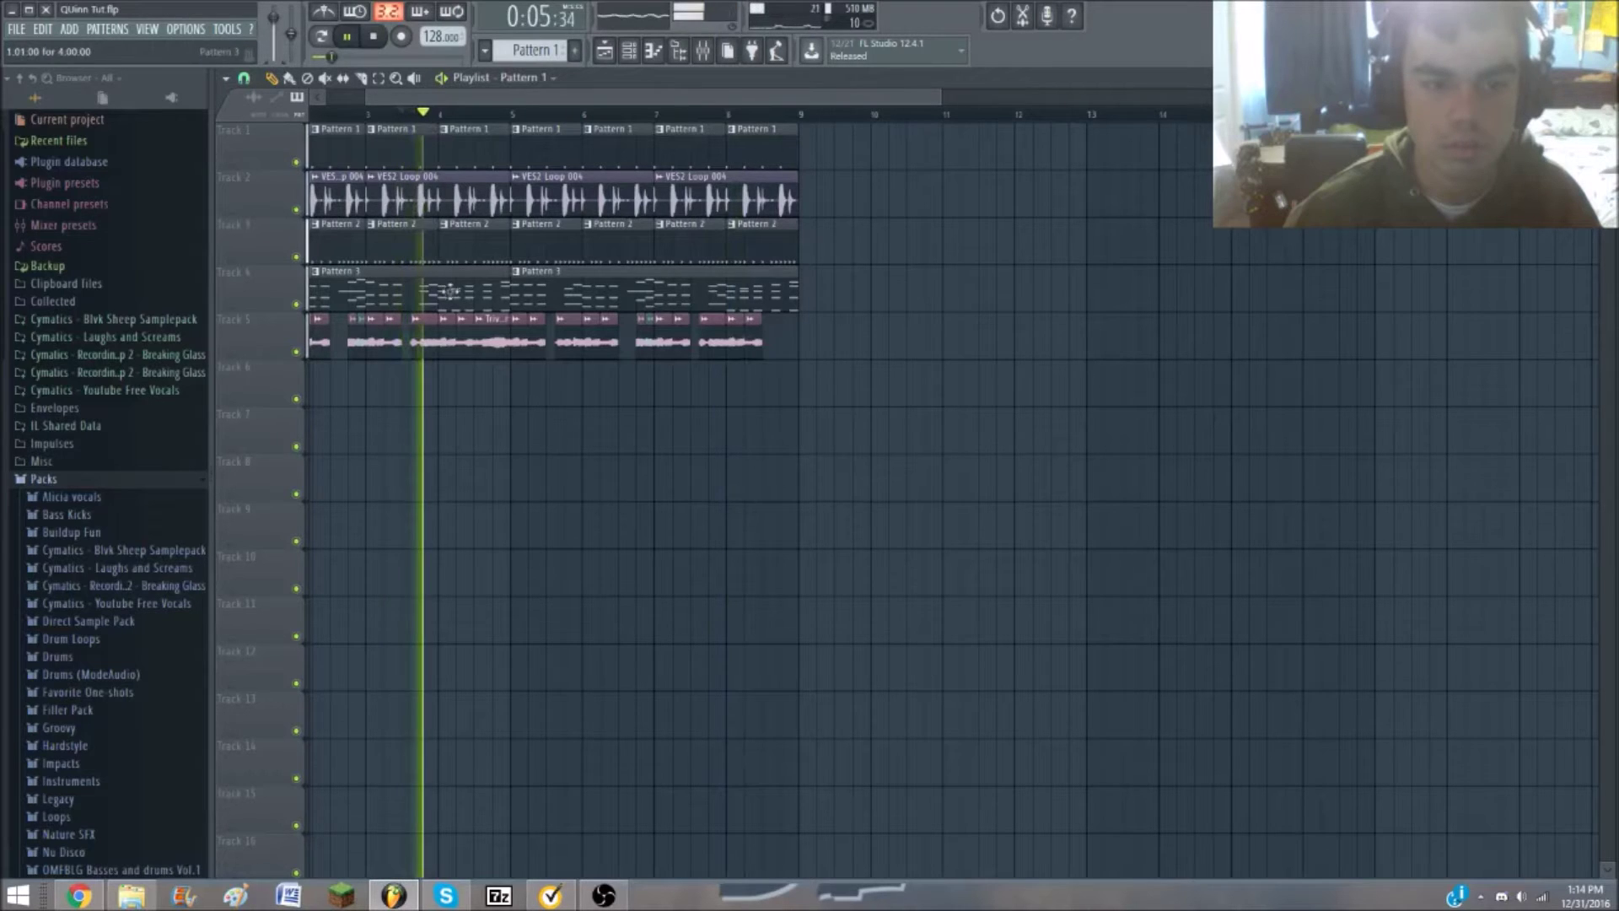
key("space")
Play from late in bar 4 to examine the long chop leading into bar 5
left_click(494, 115)
key("space")
key("space")
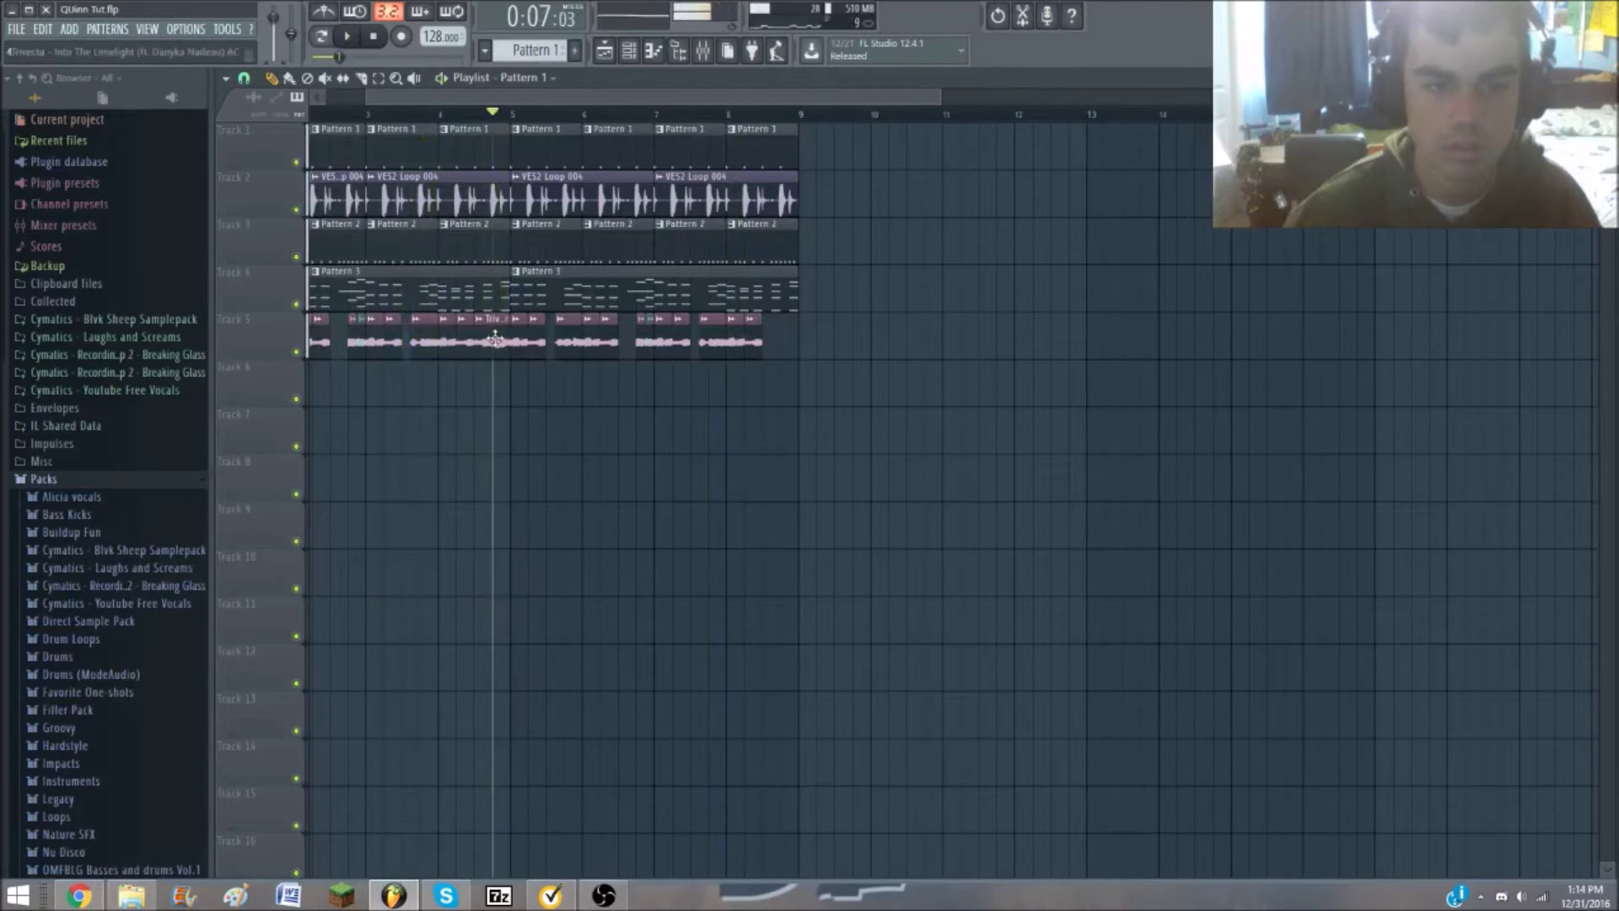
key("space")
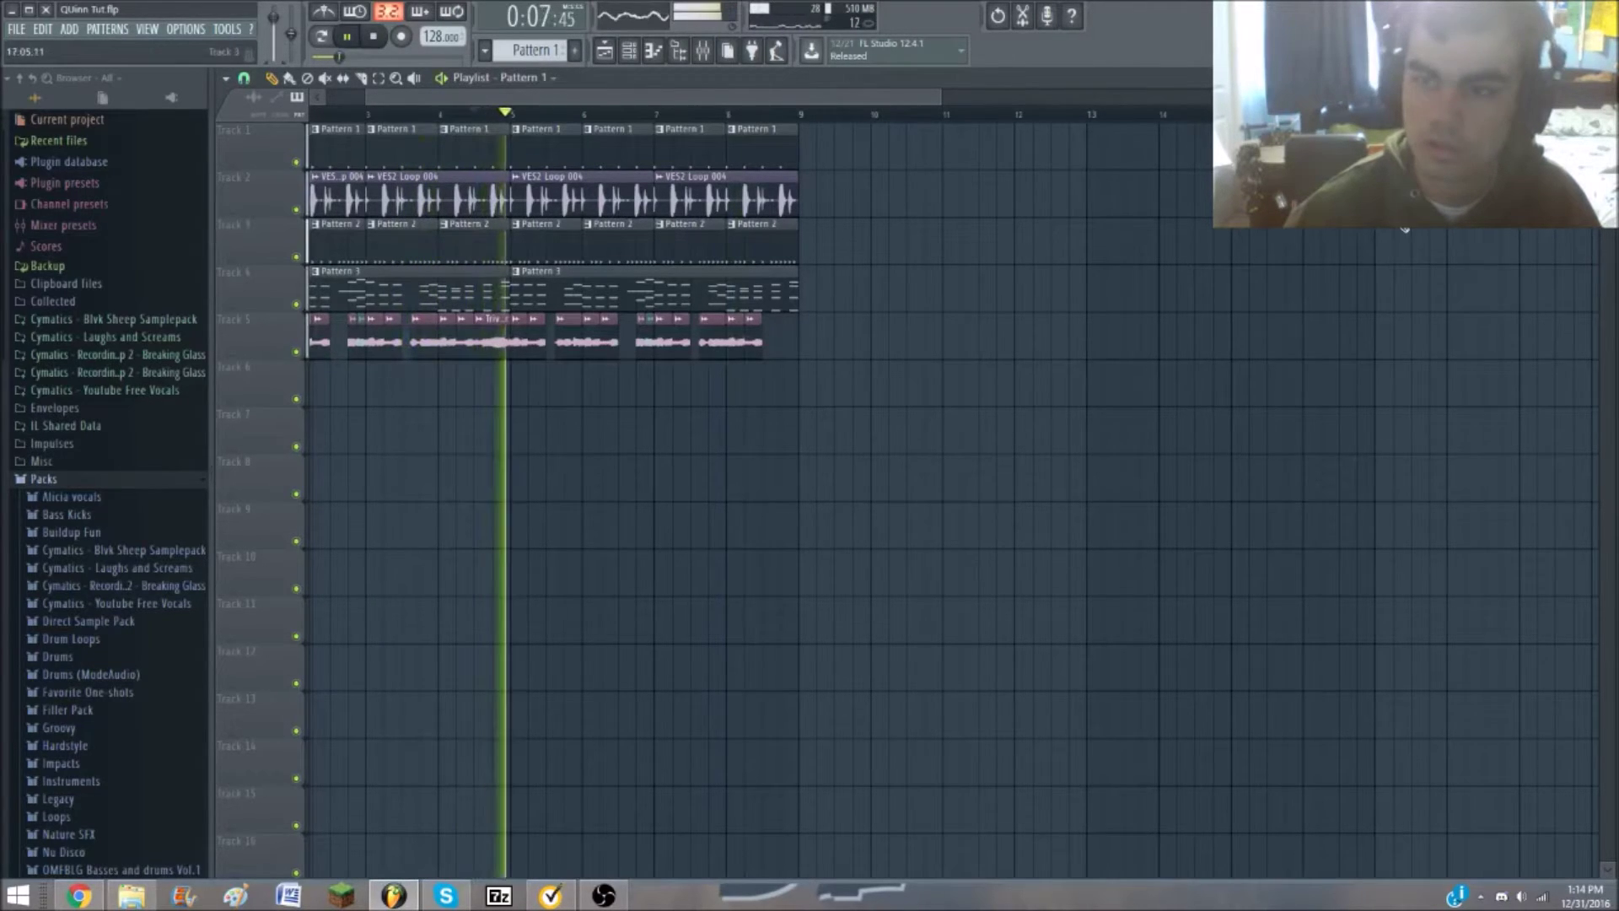
scroll(1409, 194, "down", 2)
key("space")
scroll(1412, 190, "down", 1)
scroll(954, 239, "down", 2)
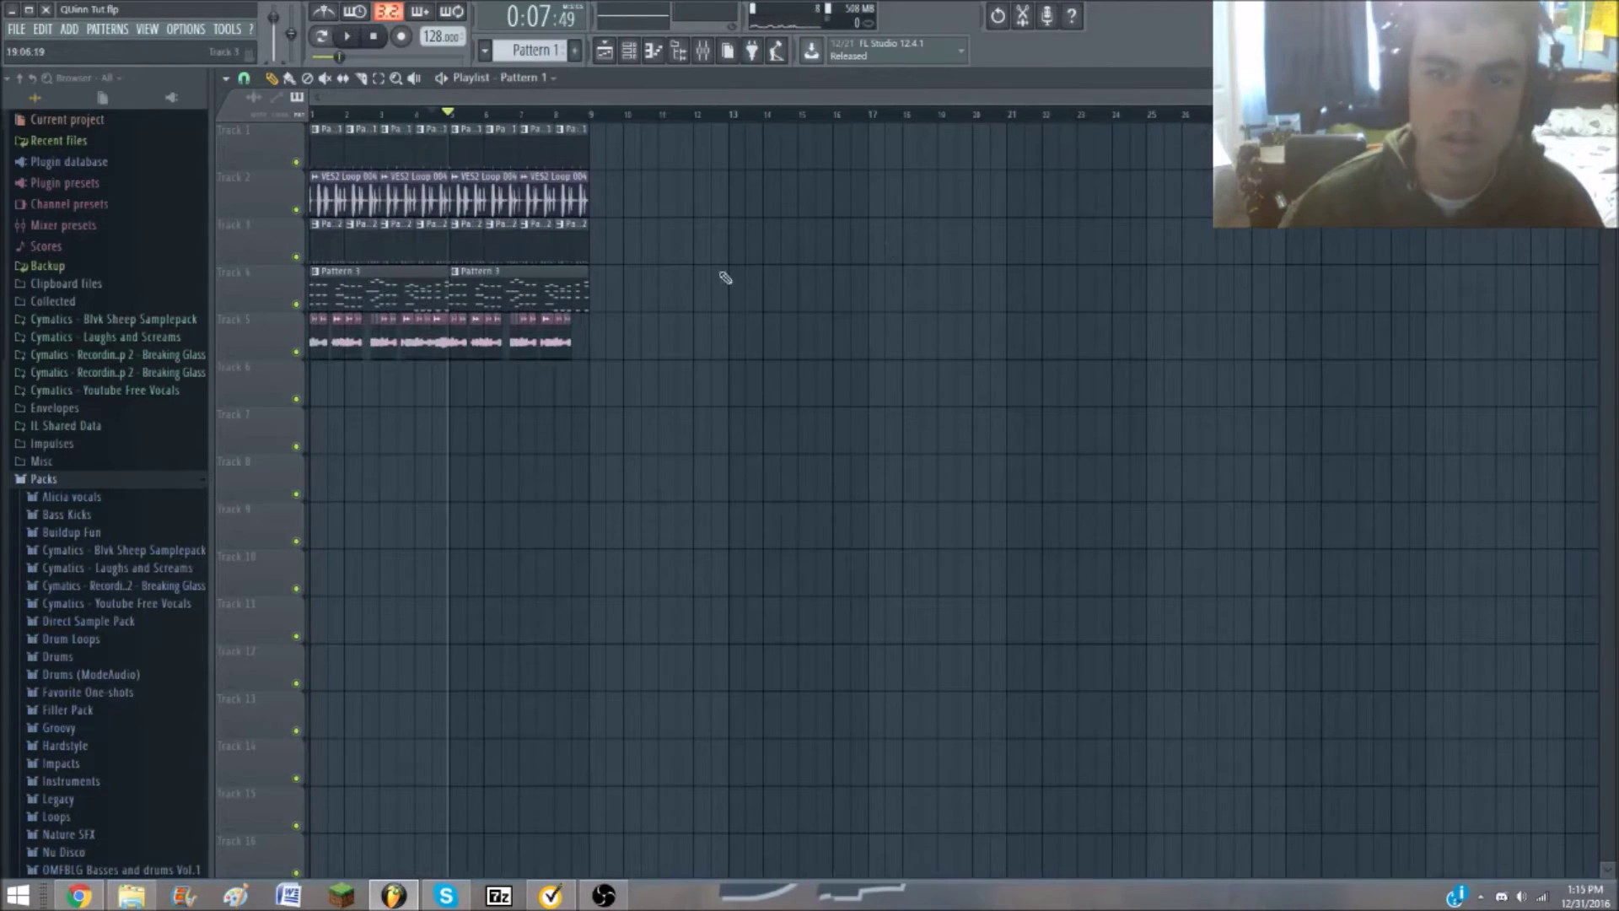
Place a new Trivecta acapella clip on Track 2 past bar 9, shorten its end to bar 11, and audition it
scroll(440, 340, "up", 4)
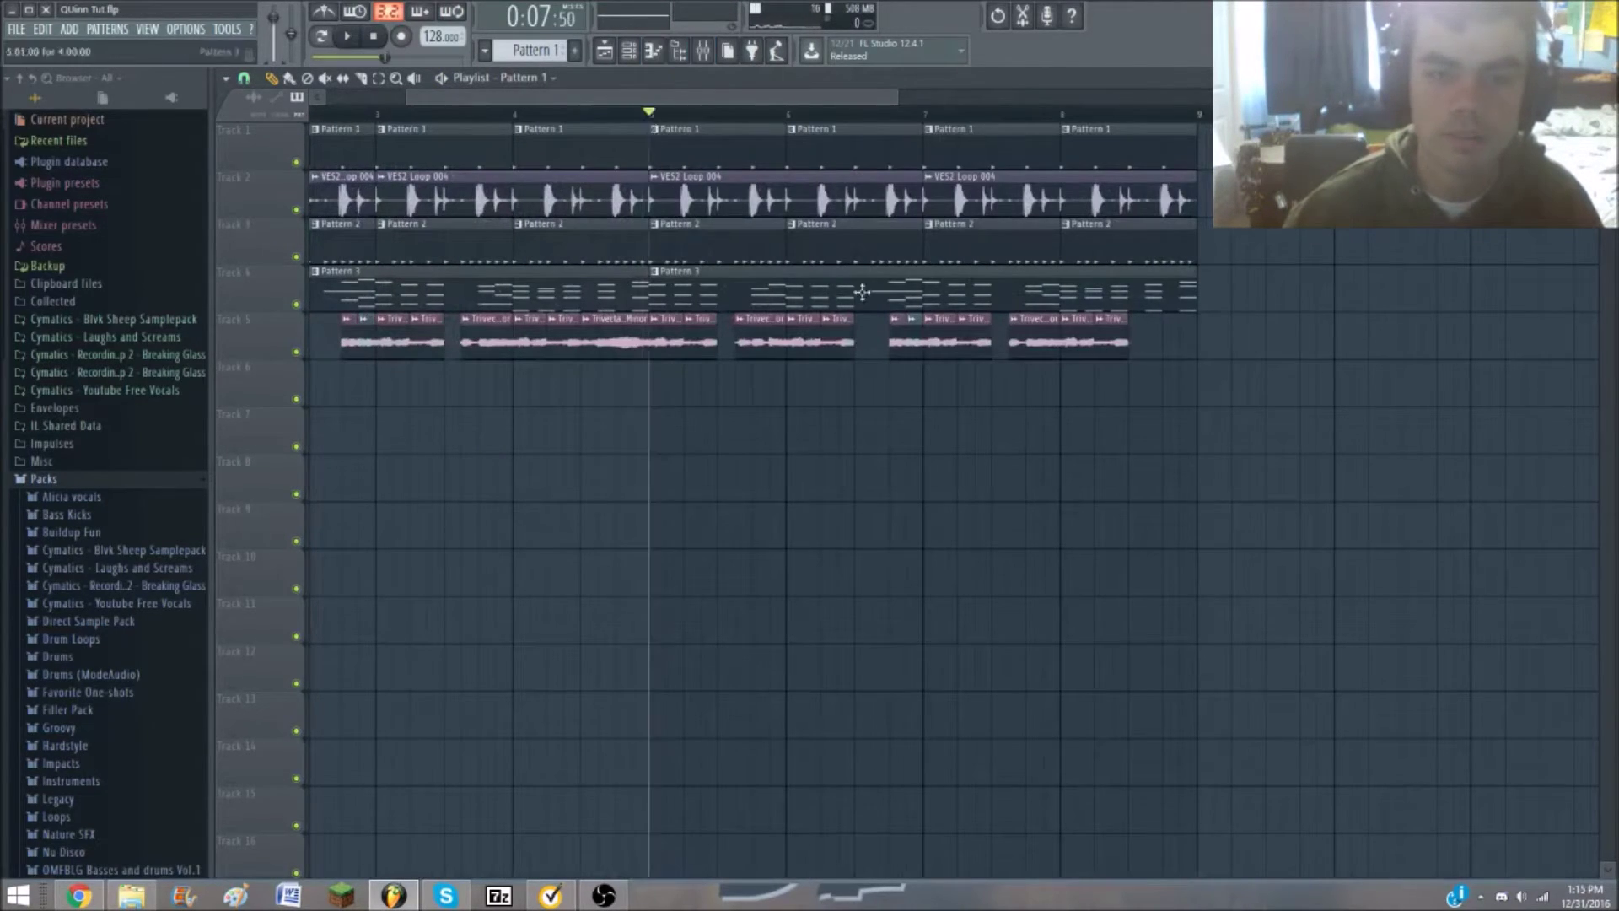
scroll(894, 312, "down", 2)
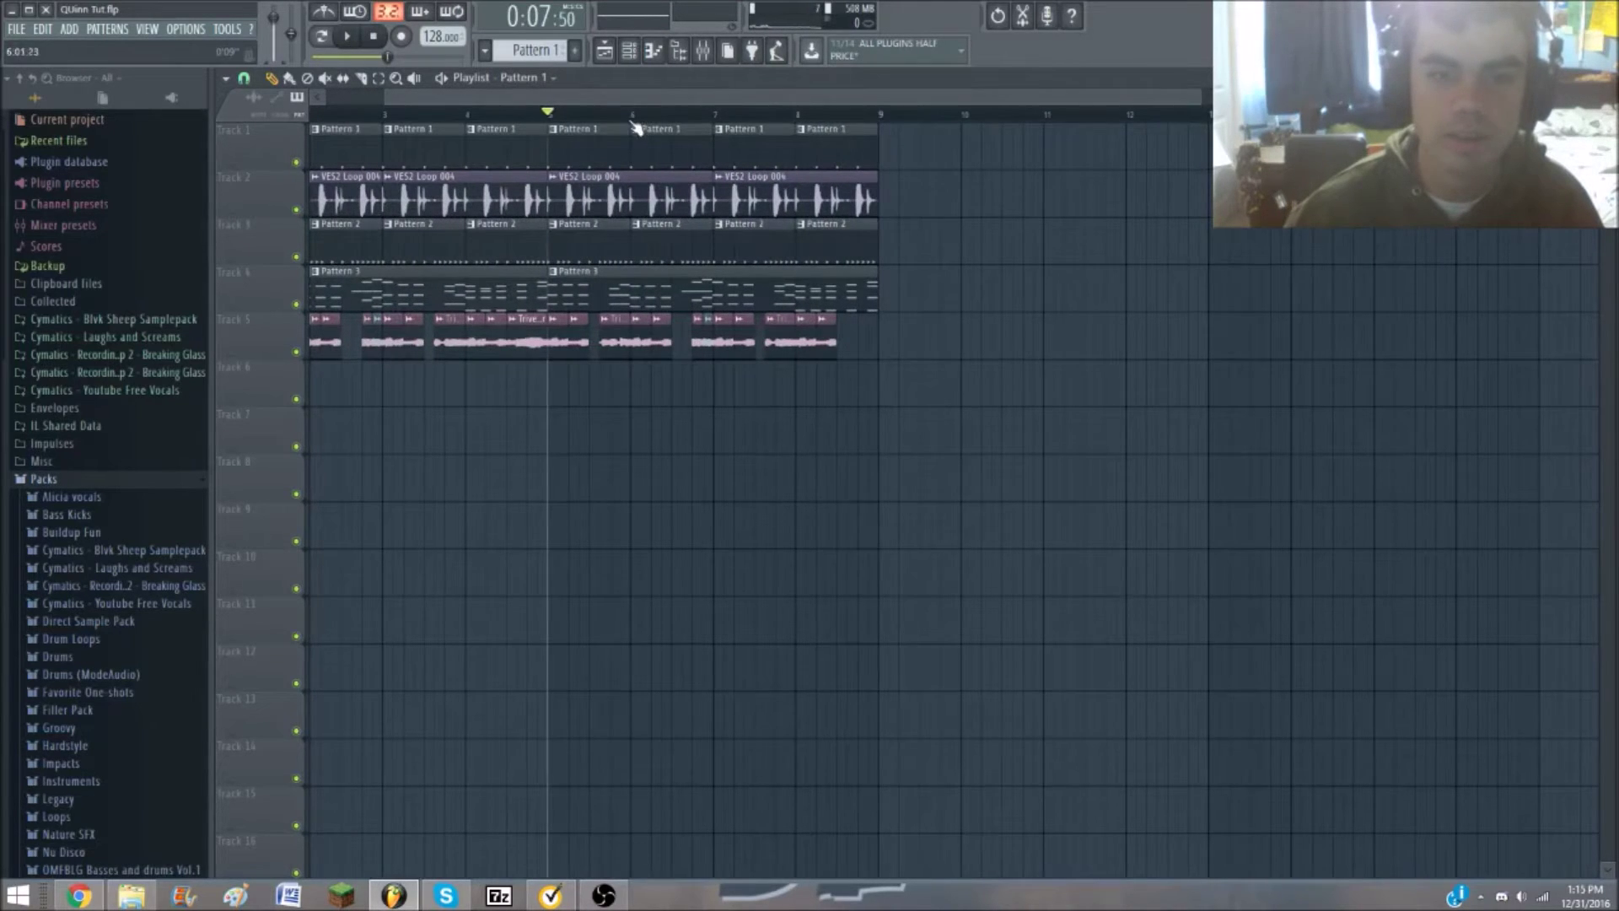
left_click(513, 344)
left_click_drag(1265, 198, 915, 190)
left_click_drag(1222, 176, 1079, 173)
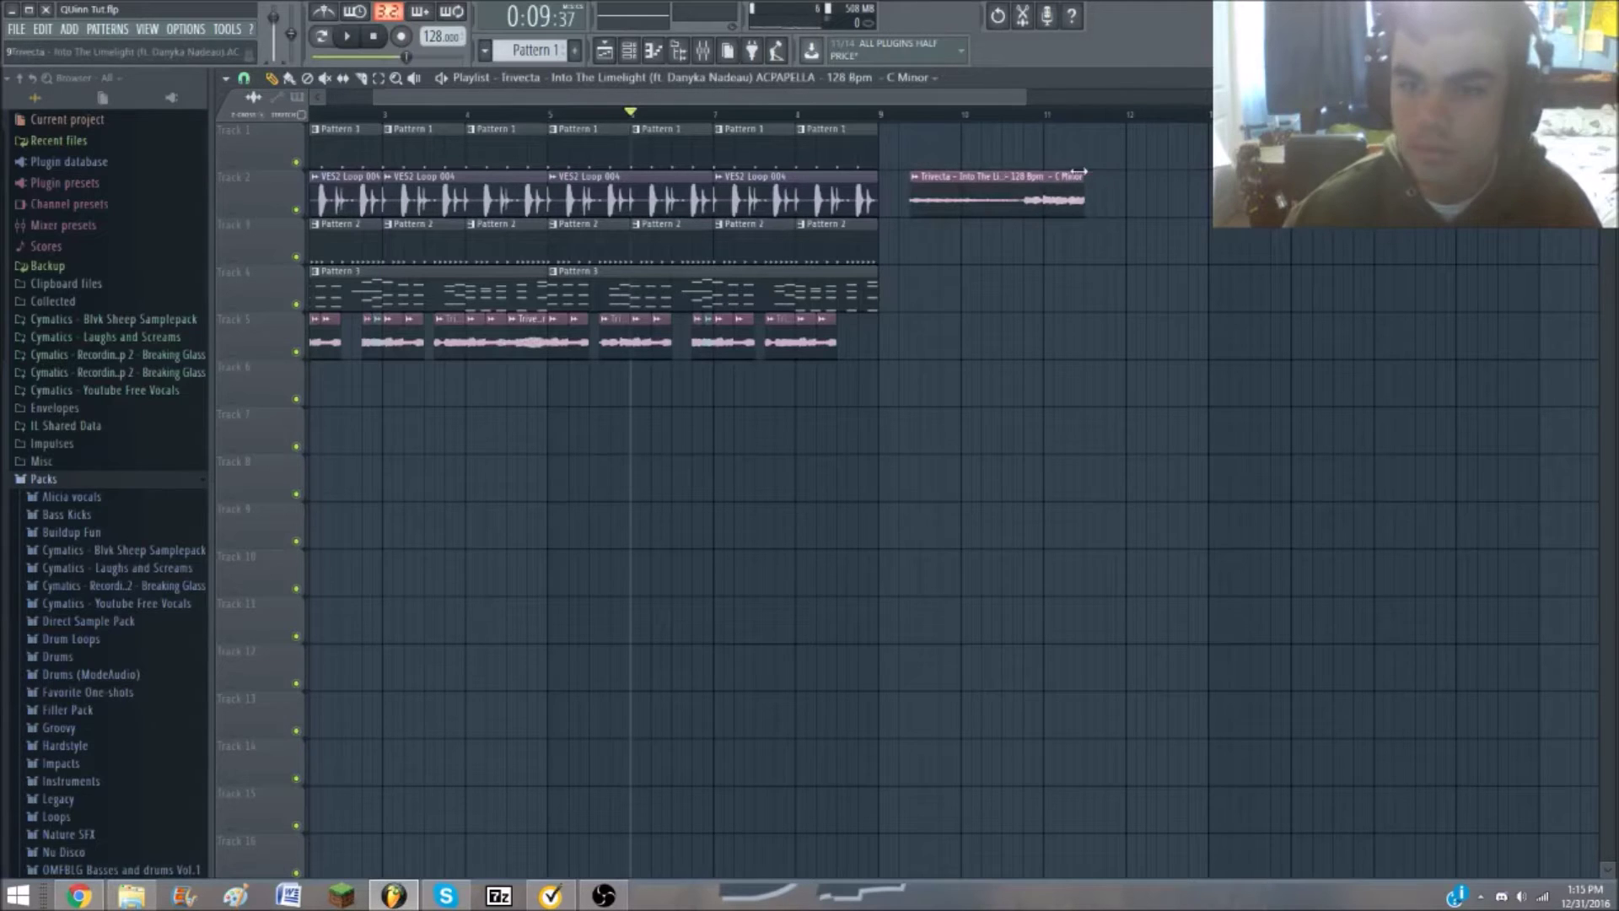
left_click(1025, 114)
key("space")
key("space")
key("space")
Trim the Track 2 acapella clip to a short chop of about 1.5 beats and place it on Track 5, ending at bar 9
left_click_drag(1086, 203, 1122, 210)
key("space")
left_click_drag(911, 202, 1065, 209)
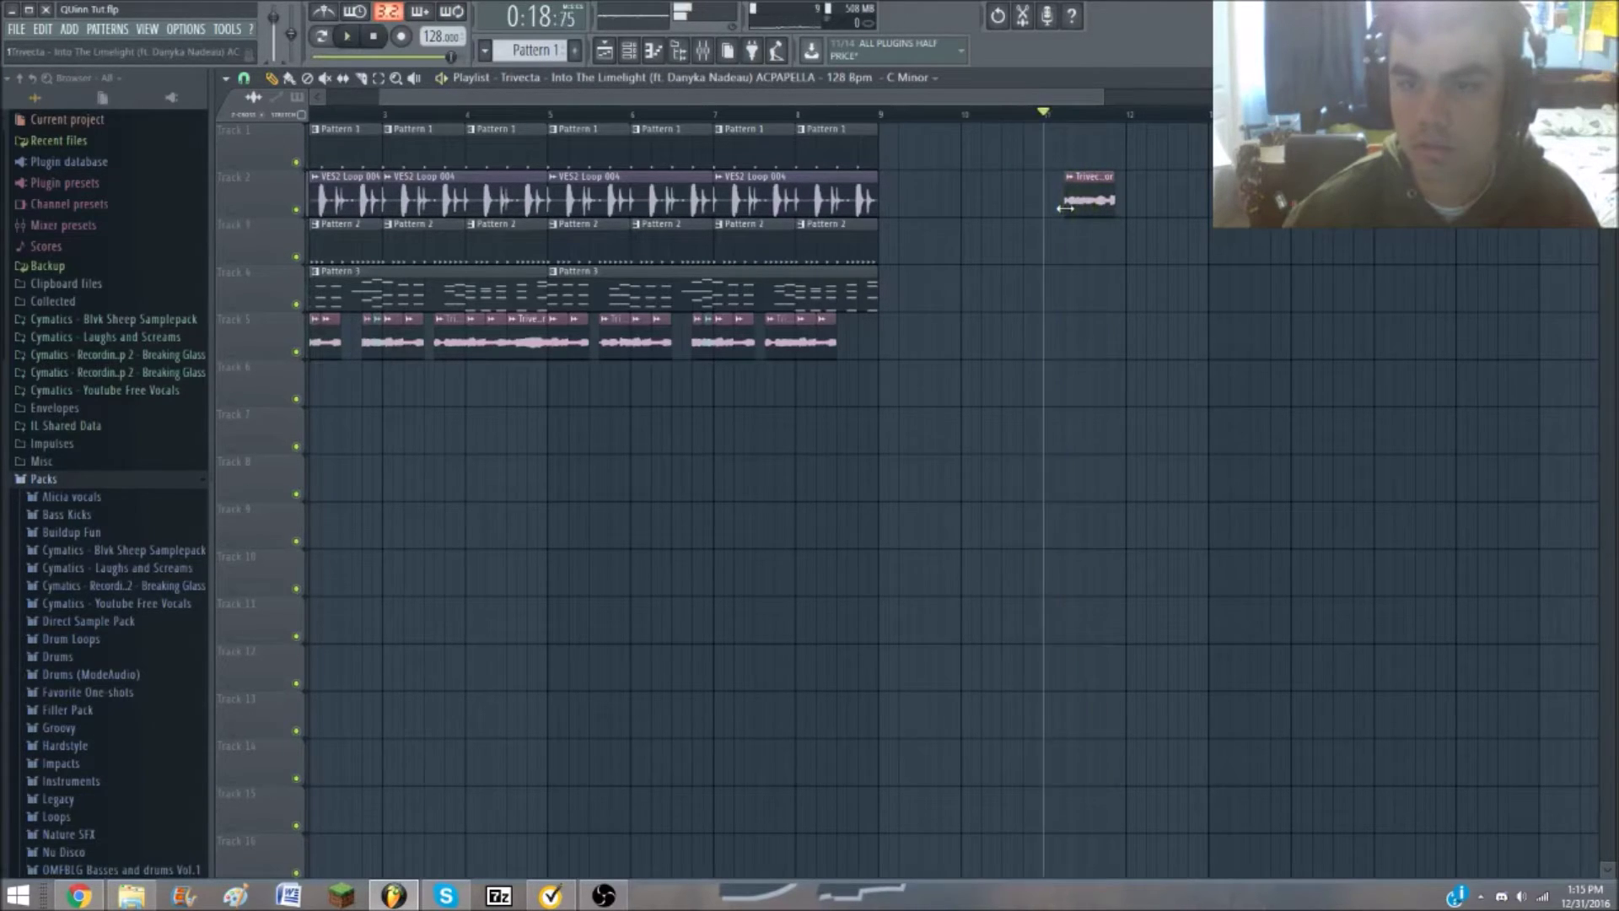
left_click_drag(1114, 192, 1095, 189)
key("space")
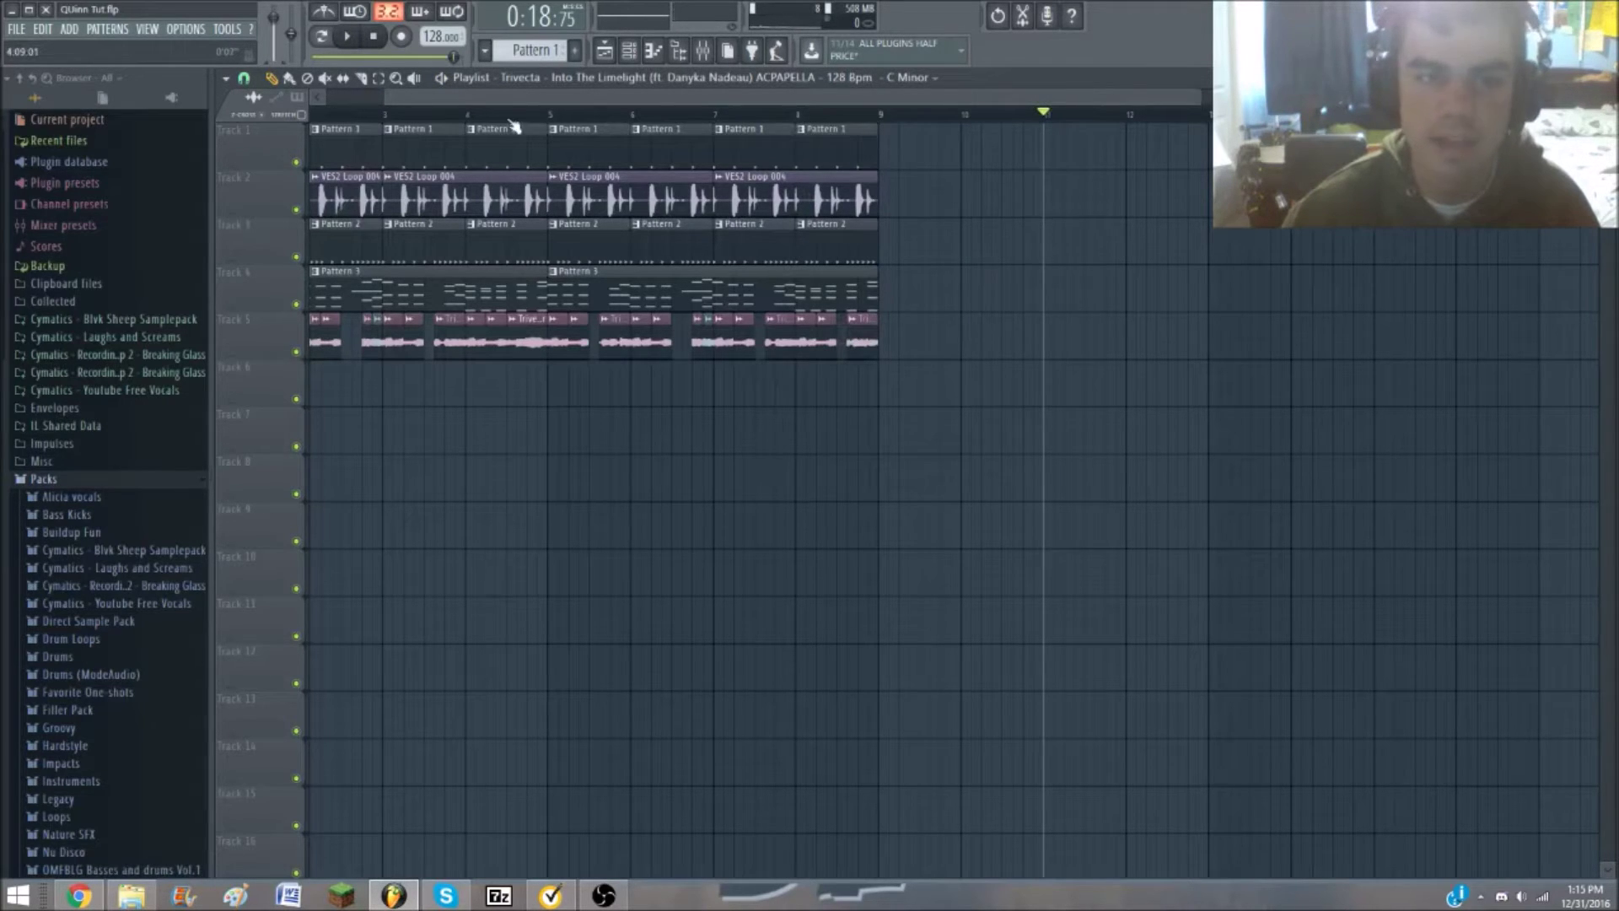
Play the arrangement from bar 4 to check the chop melody through the end of bar 8
left_click(468, 118)
key("space")
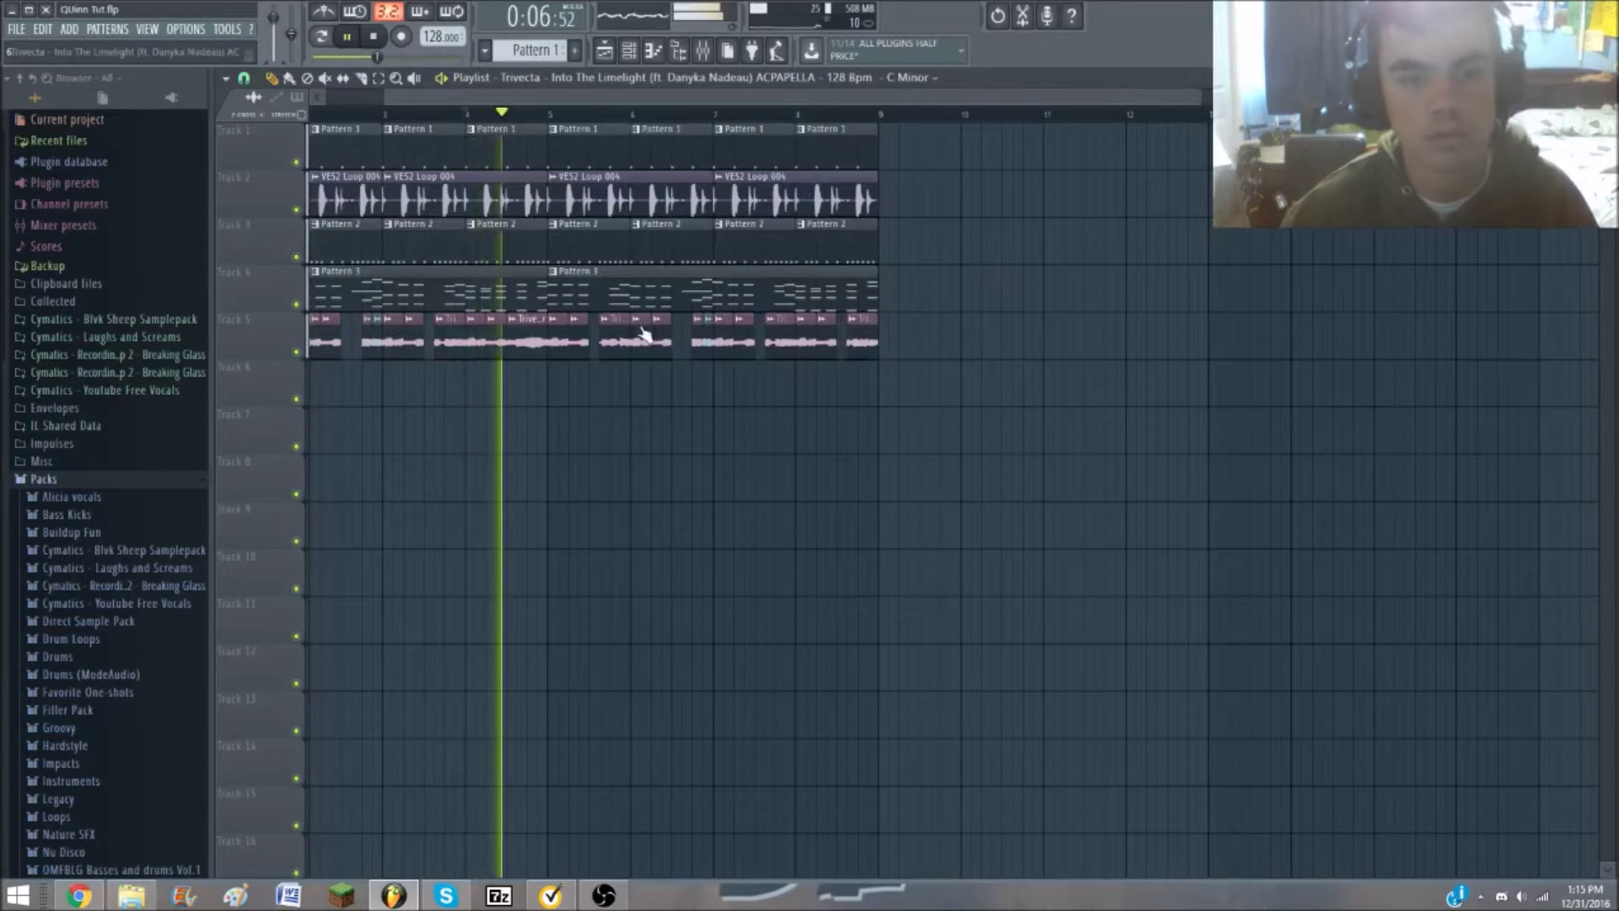
key("space")
key("space")
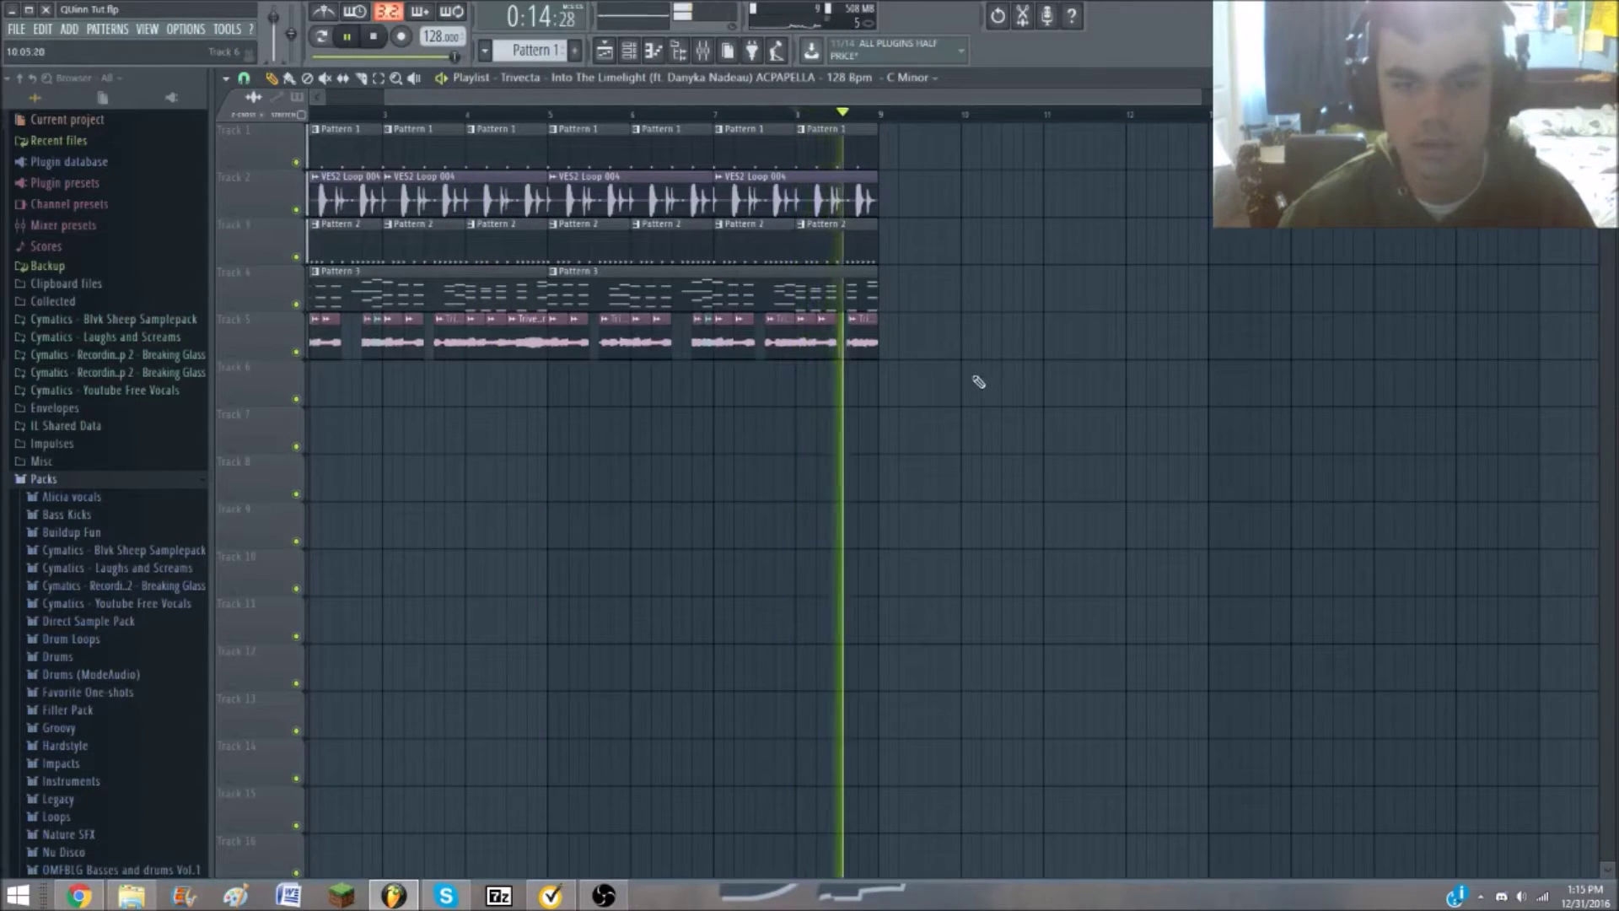
Shift the final Track 5 chop about a quarter beat later and trim its overhanging end to bar 9
scroll(868, 354, "up", 4)
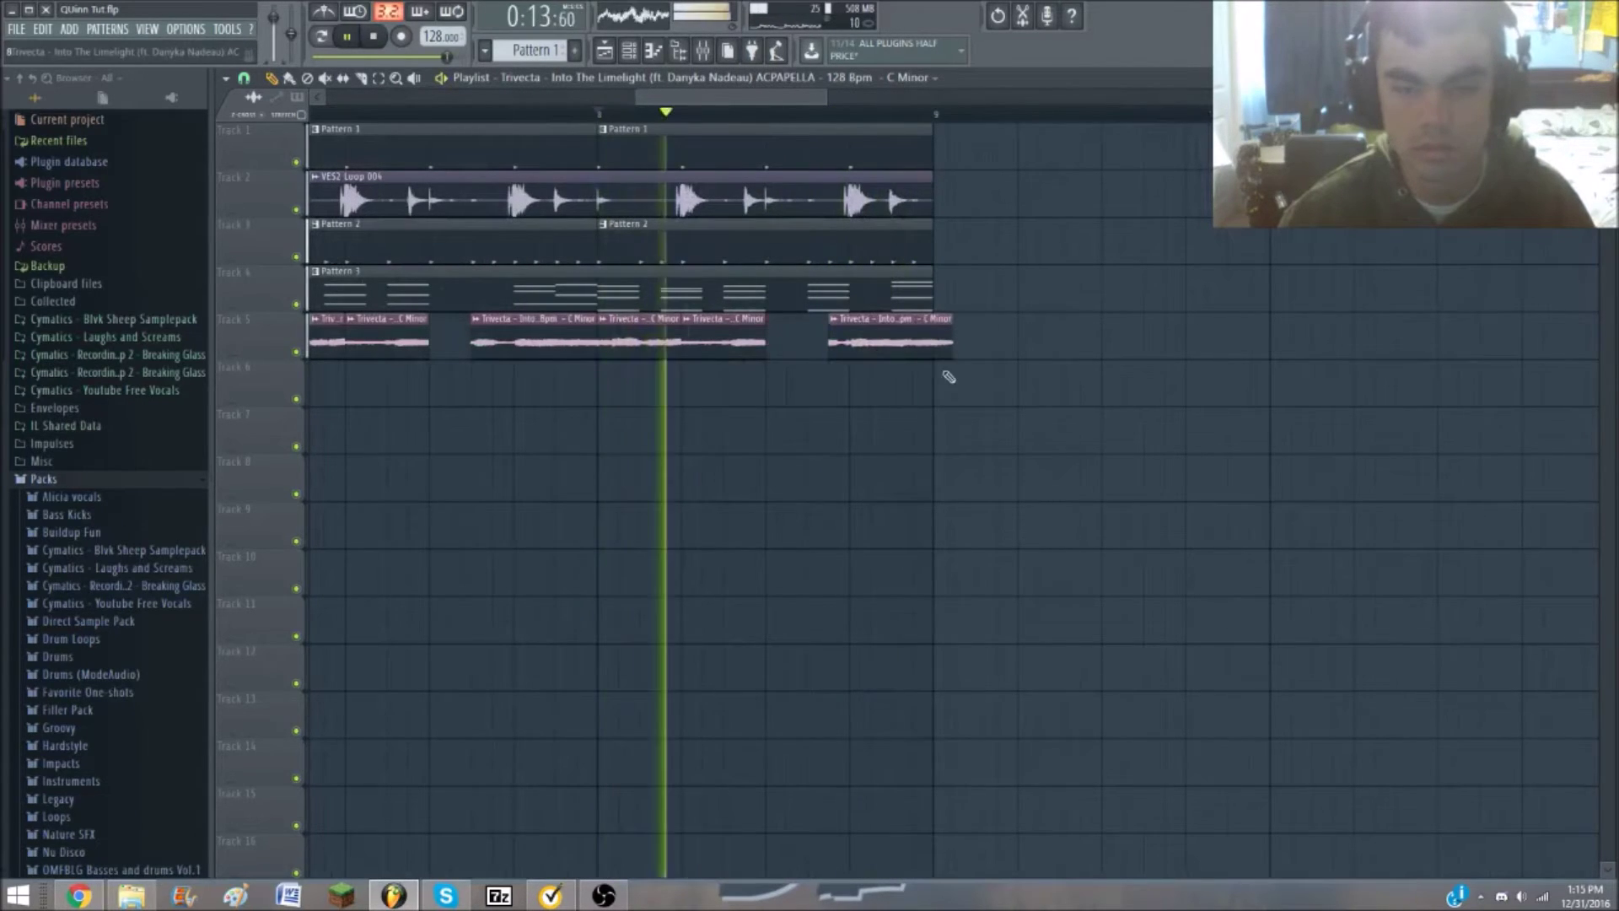
key("space")
key("space")
key("space")
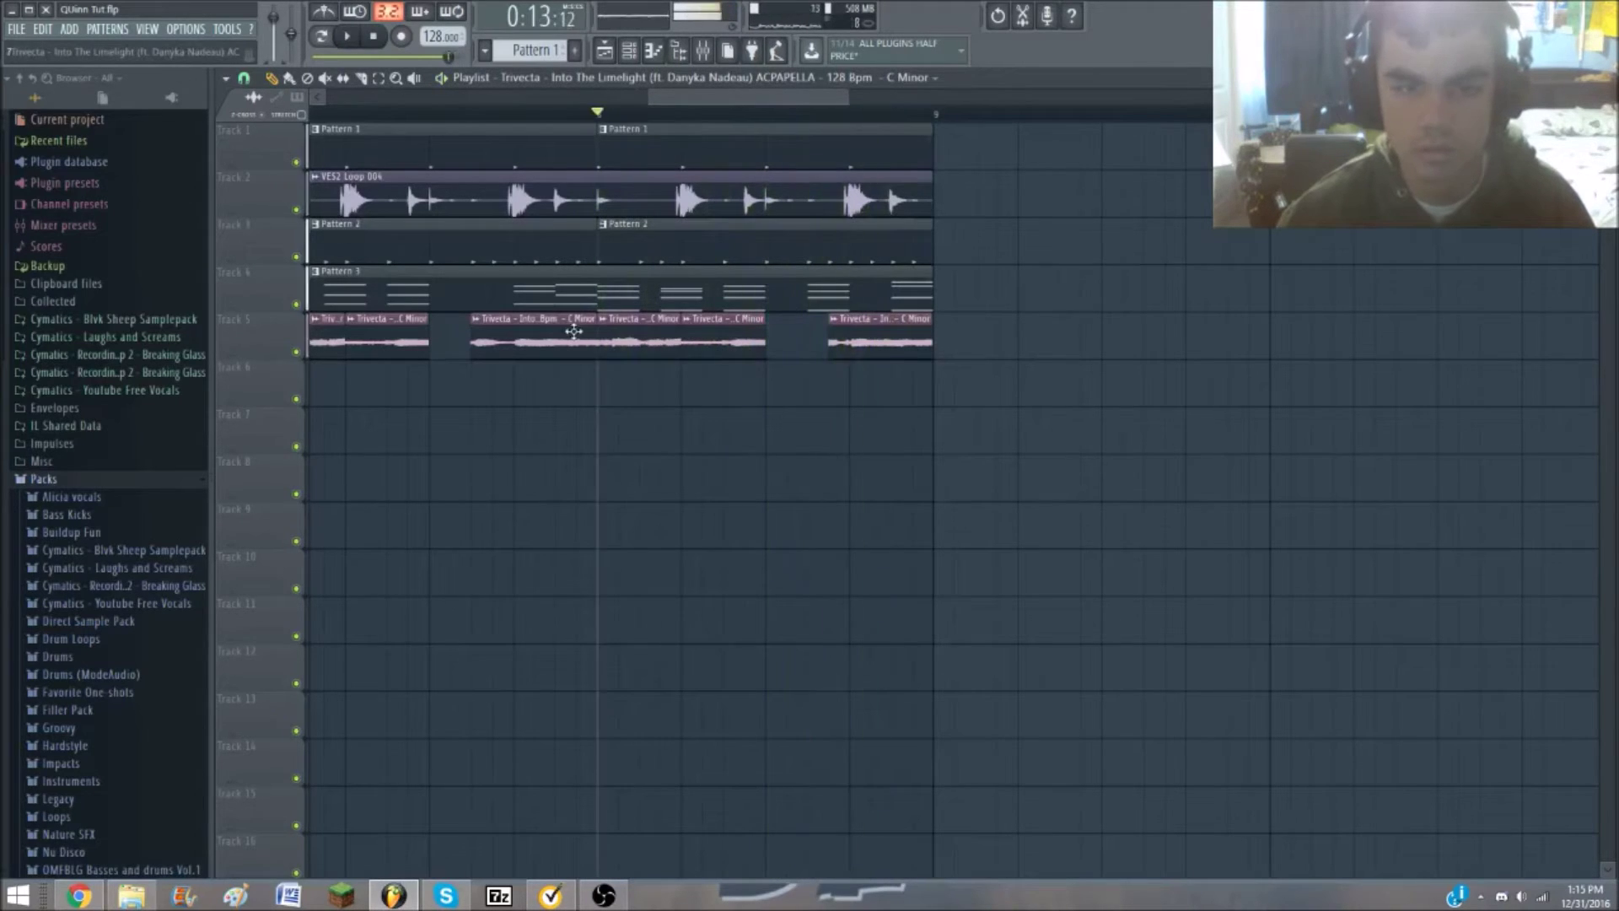
Play from late in bar 6 to check how the chops lead through to the final one
scroll(711, 357, "down", 2)
left_click(372, 113)
key("space")
key("space")
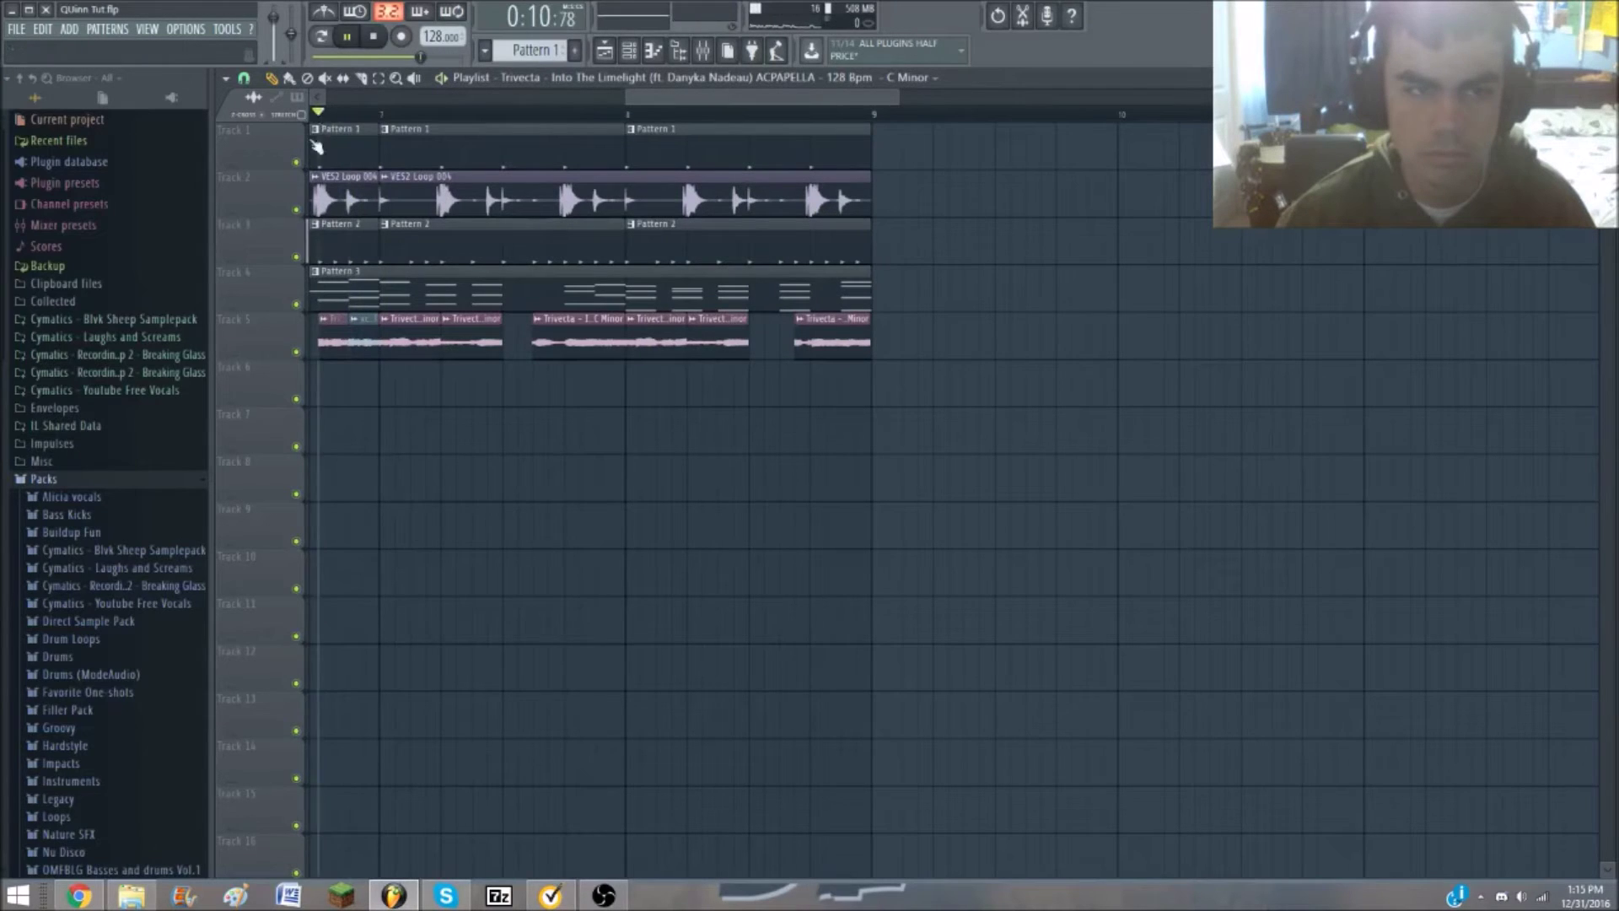
Trim the final Track 5 chop's start to leave about one beat, and place a half-beat acapella chop directly before it
key("space")
key("space")
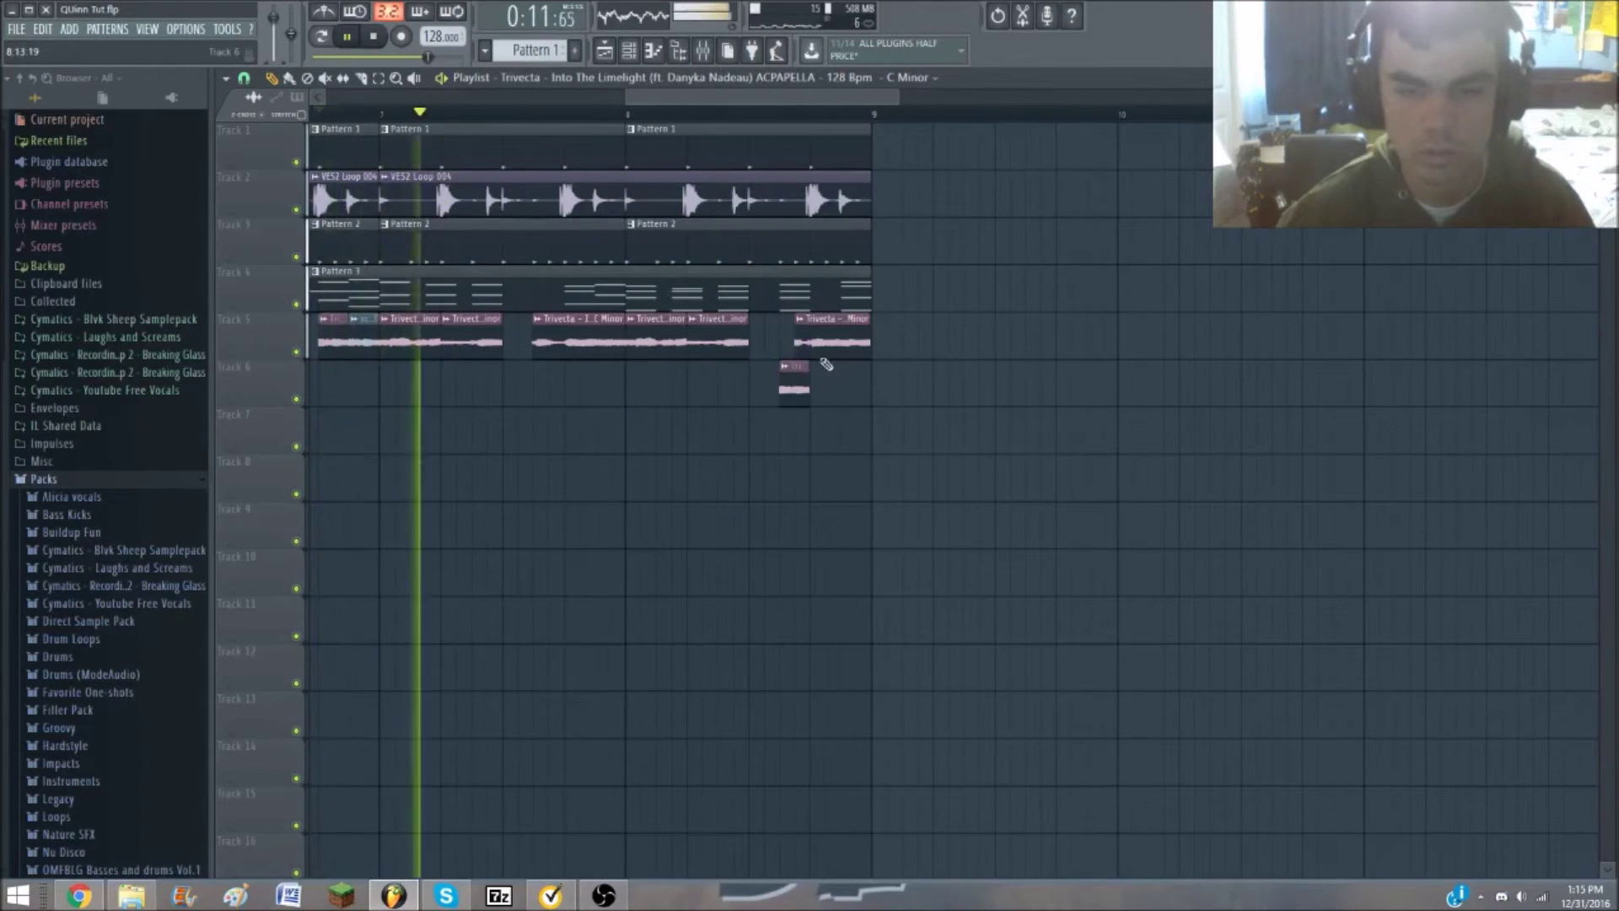
left_click_drag(799, 347, 813, 347)
left_click_drag(782, 405, 783, 358)
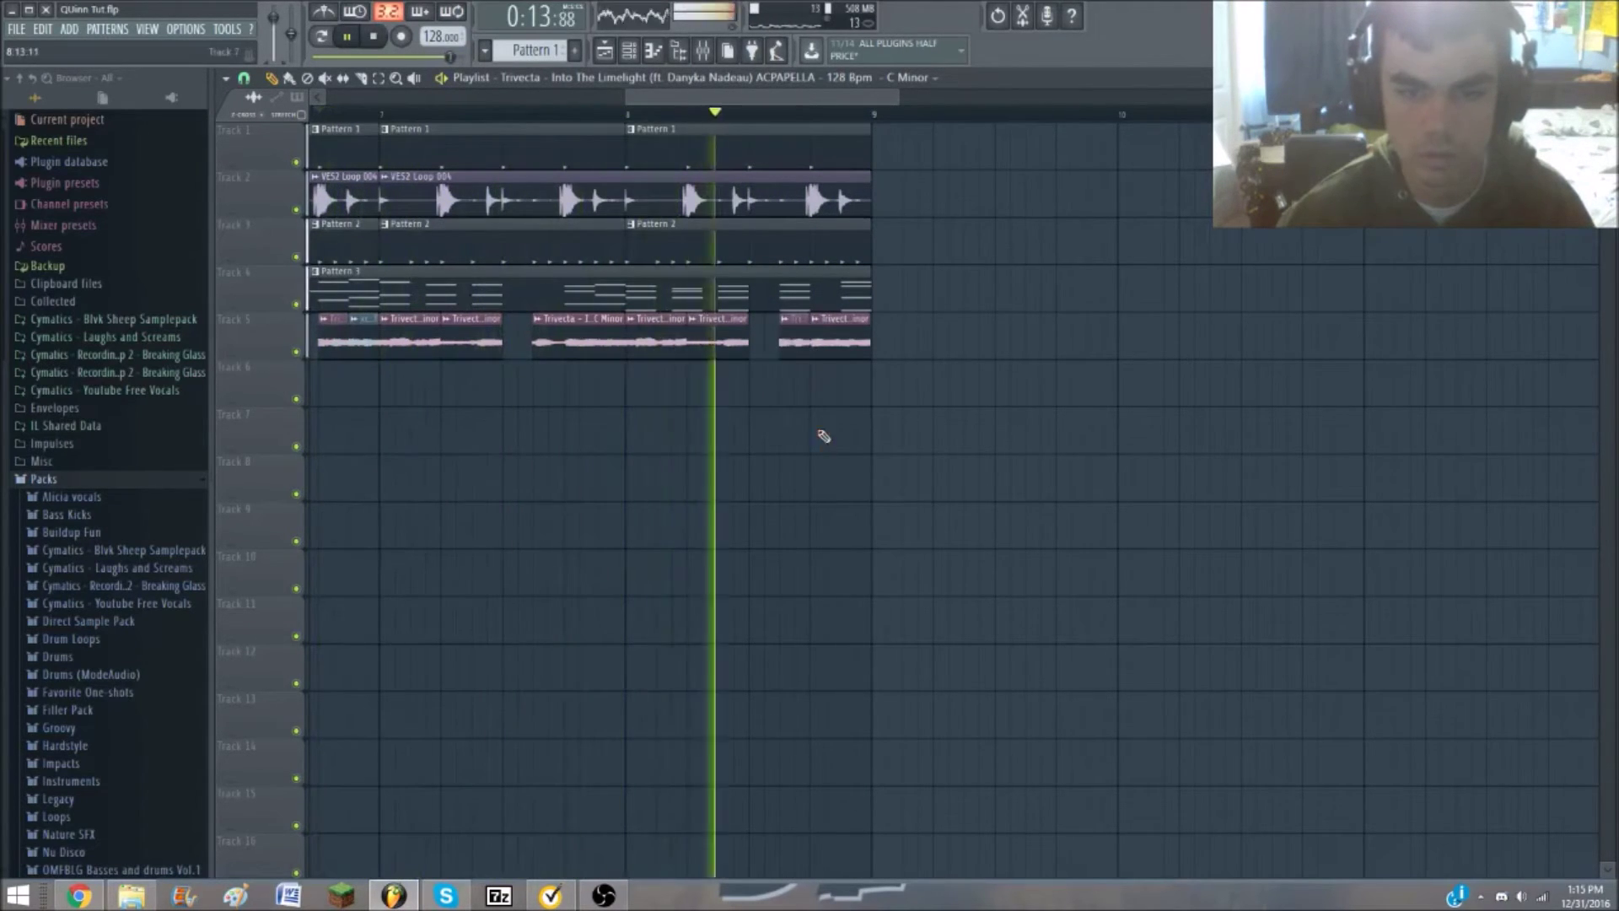
Play the arrangement from the start to check the chop melody, view the mixer levels, and return the playhead to bar 1
scroll(809, 431, "down", 5)
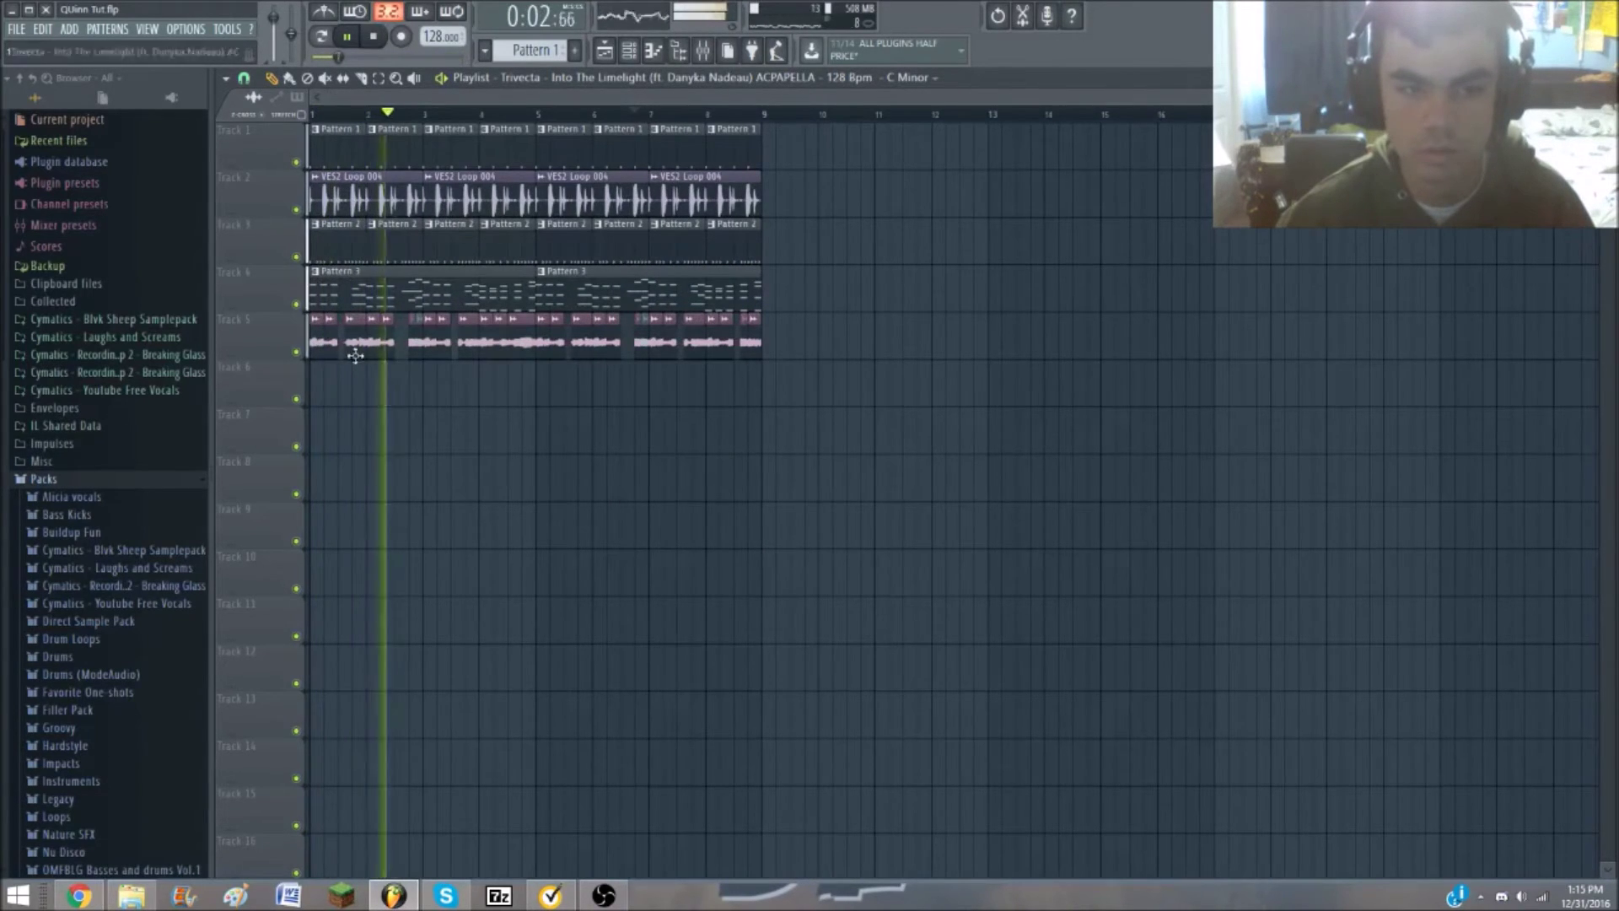
scroll(344, 352, "up", 4)
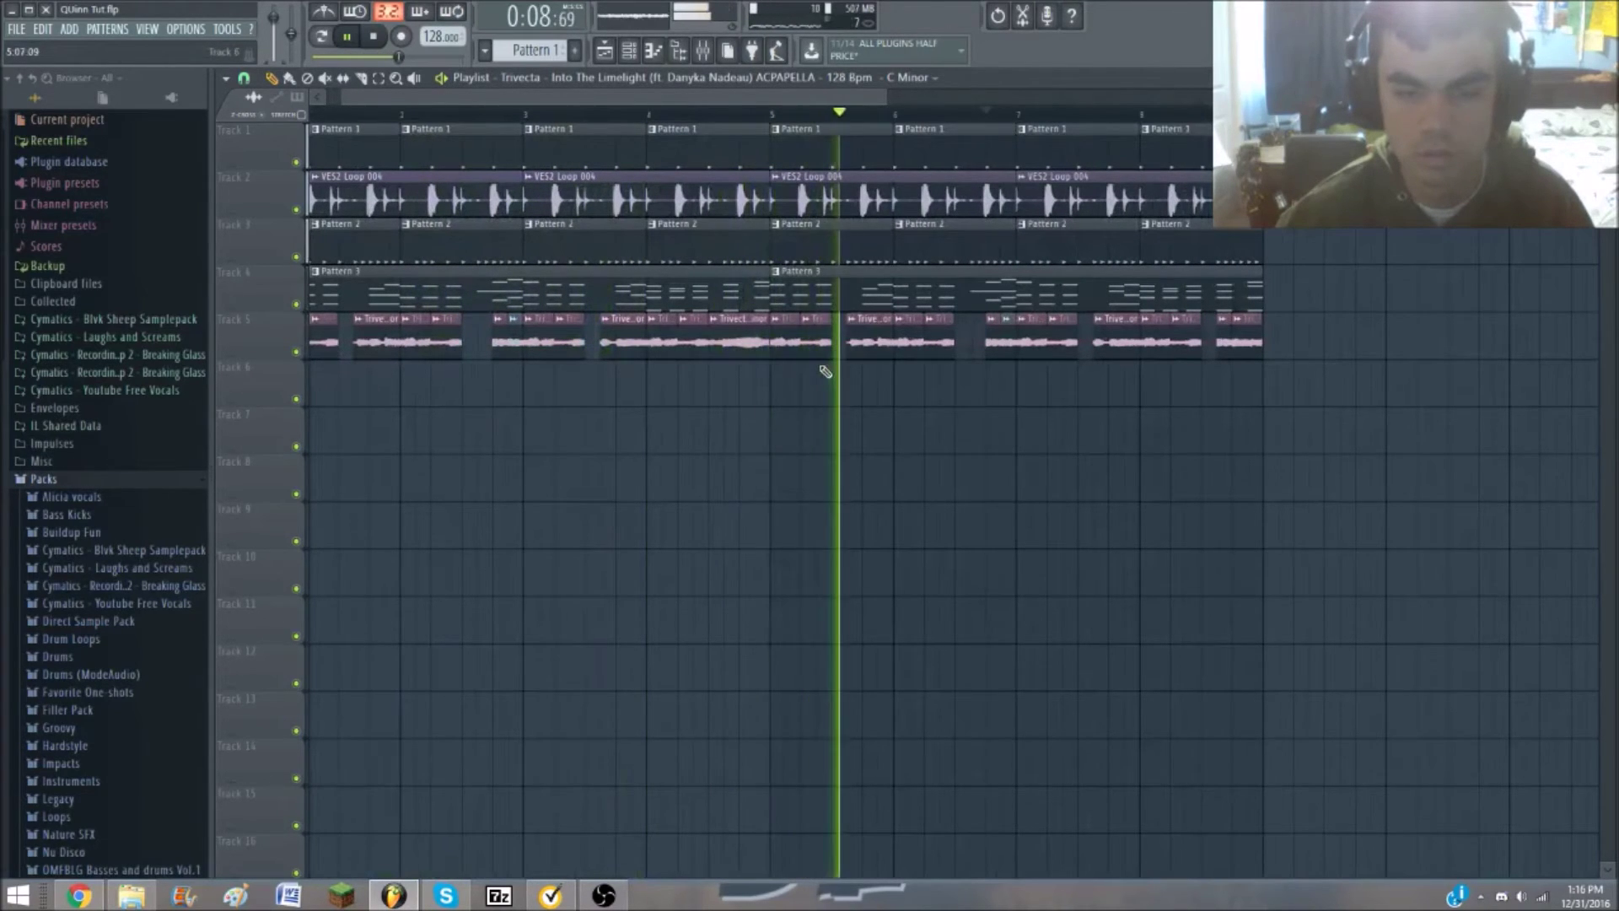
scroll(838, 364, "down", 1)
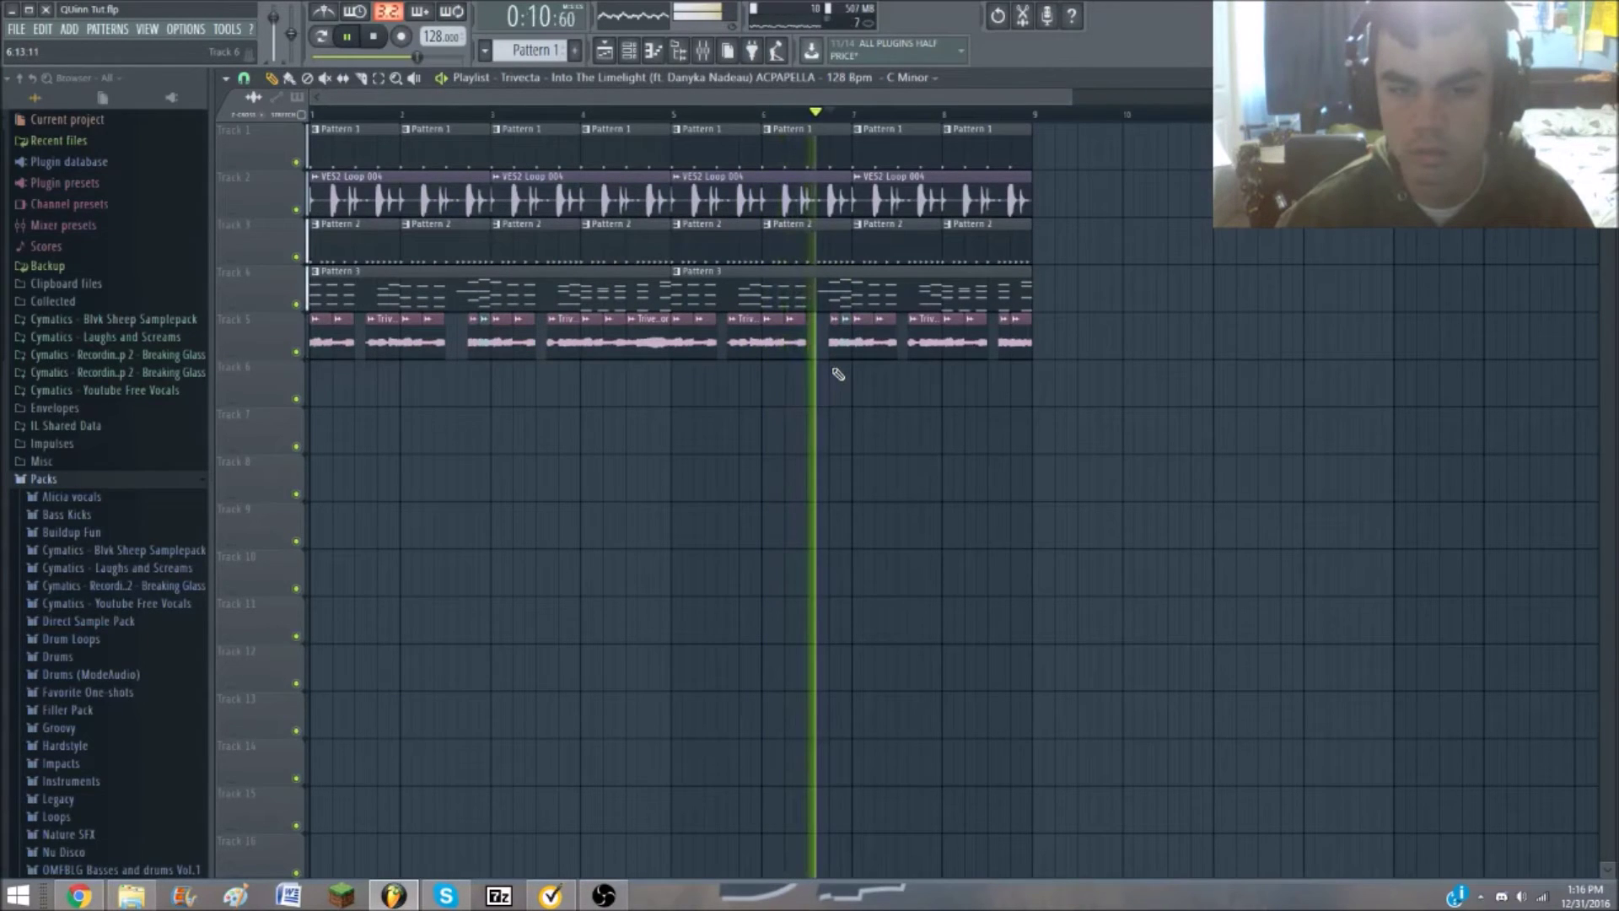
key("F9")
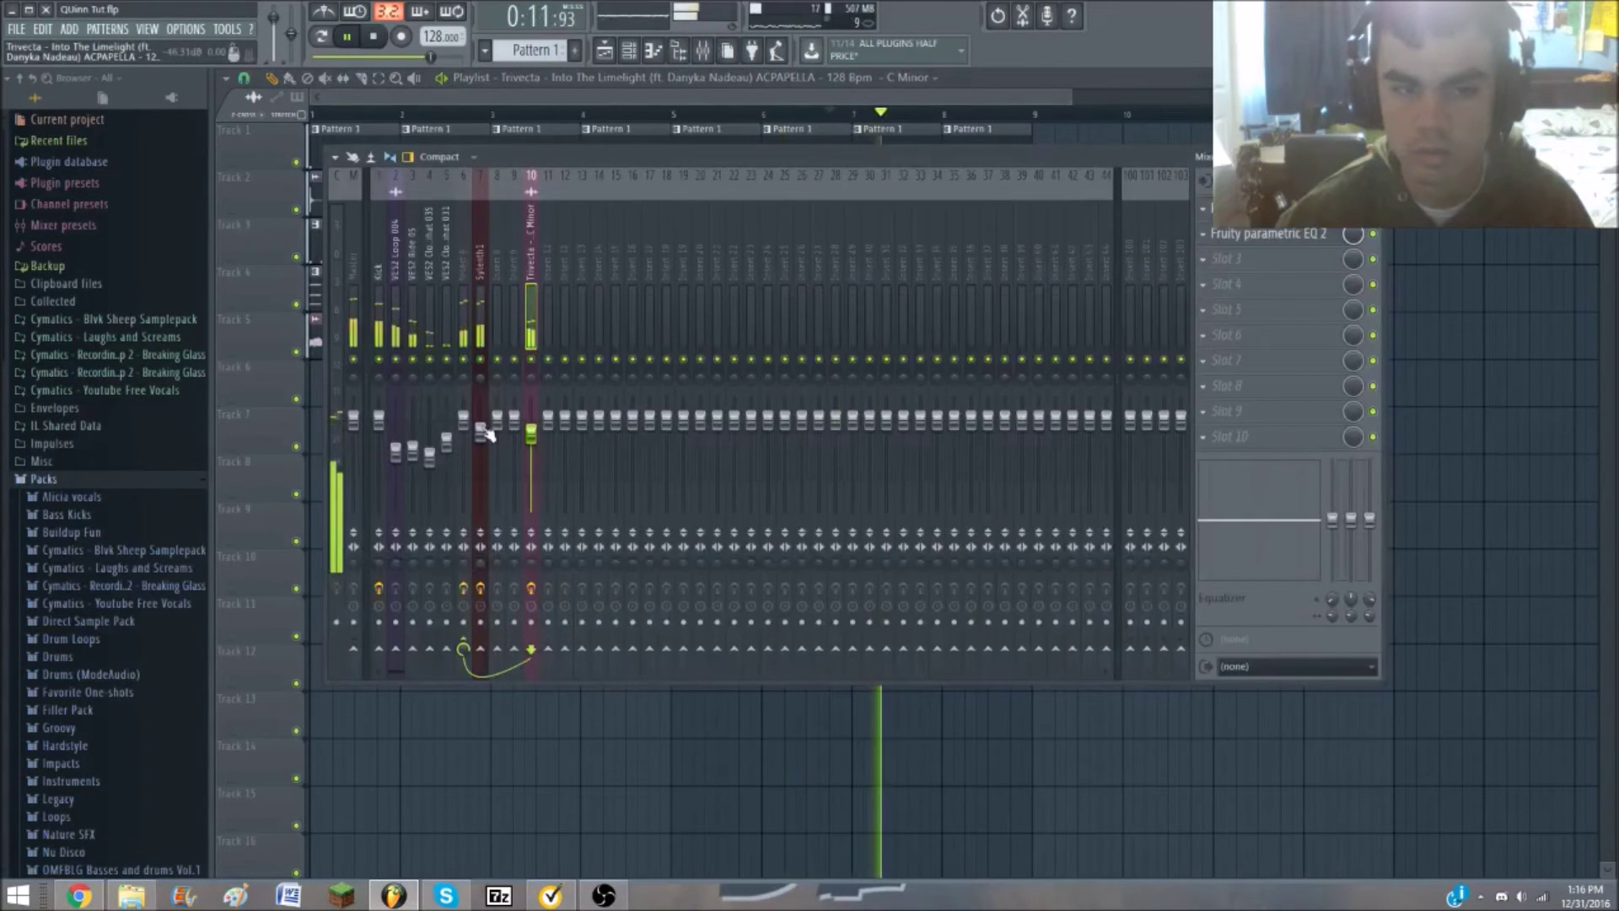
key("F9")
key("space")
left_click(670, 112)
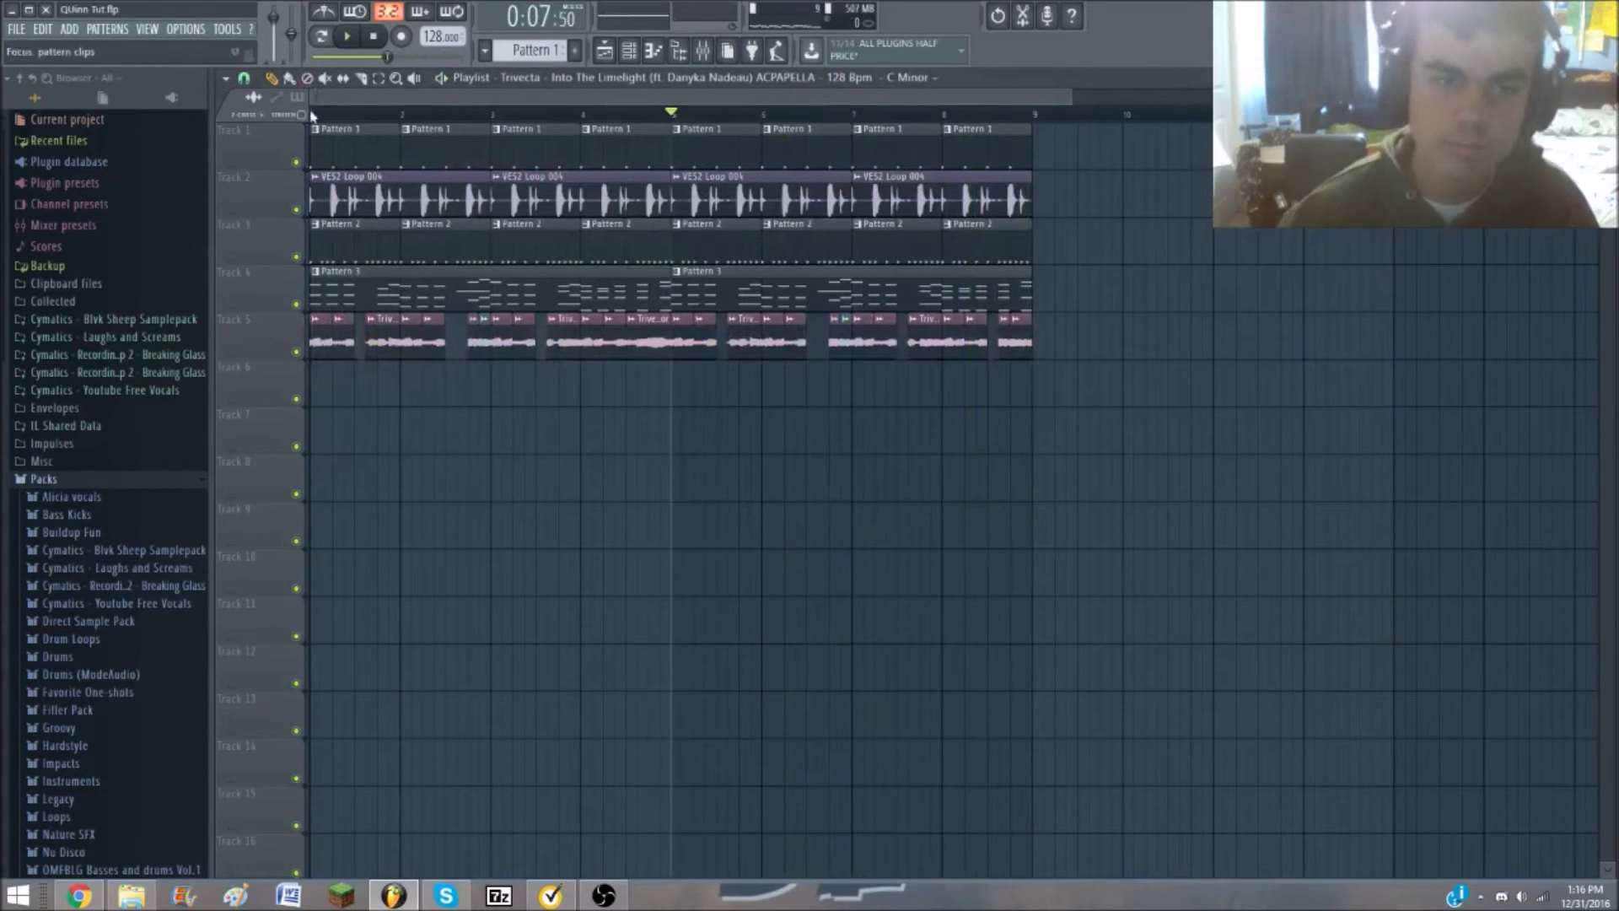
key("Home")
left_click_drag(1157, 387, 49, 367)
left_click(332, 481)
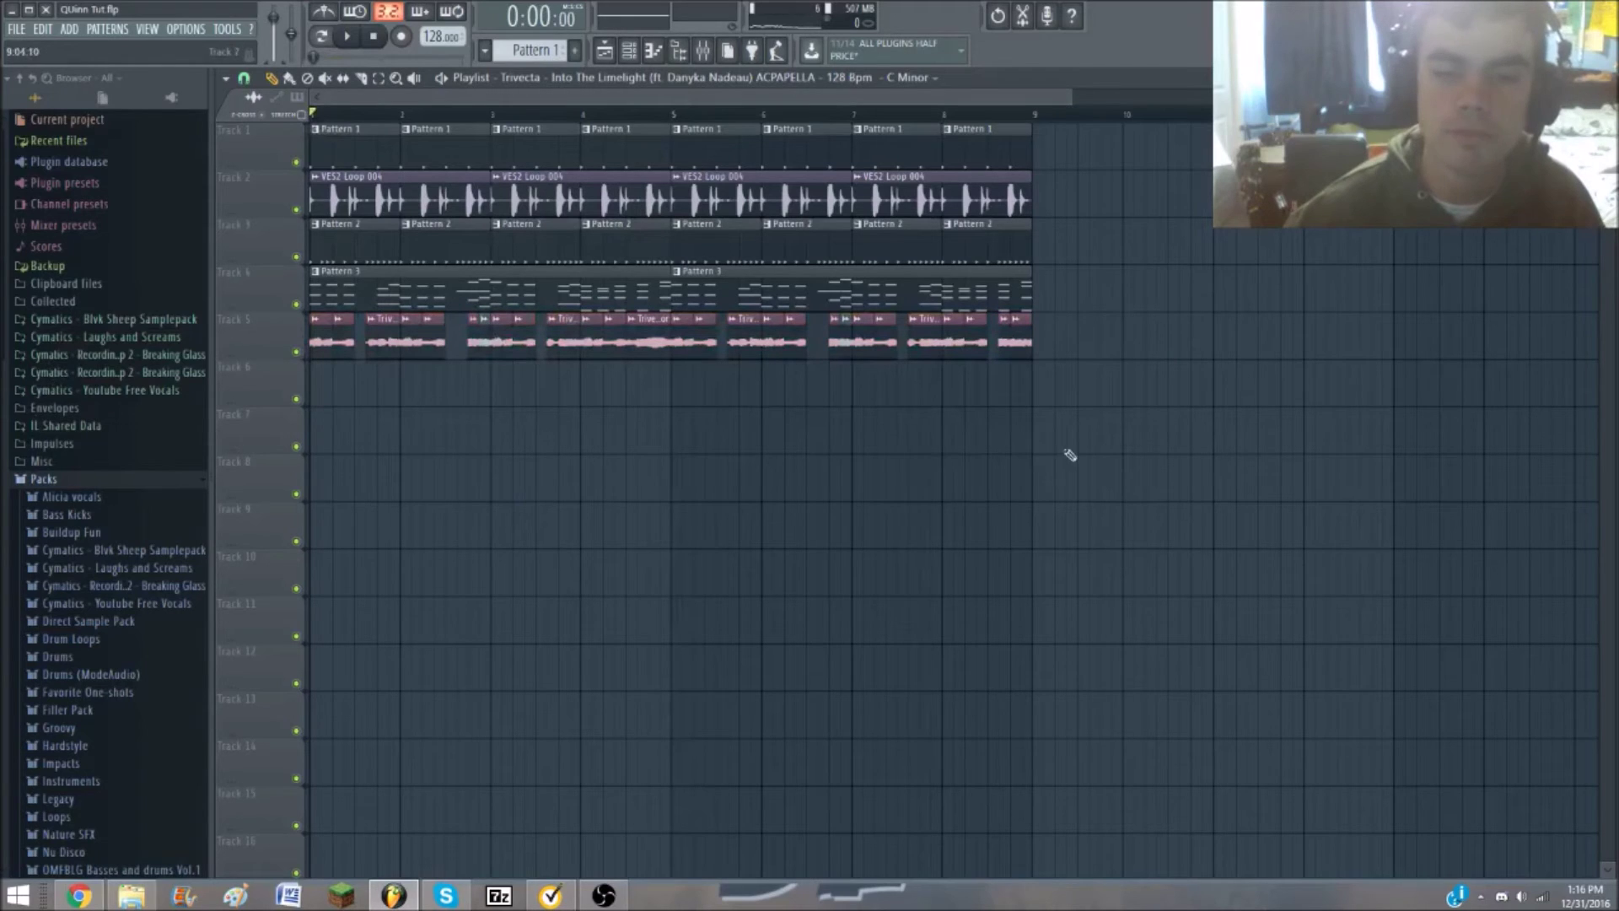
scroll(927, 437, "down", 2)
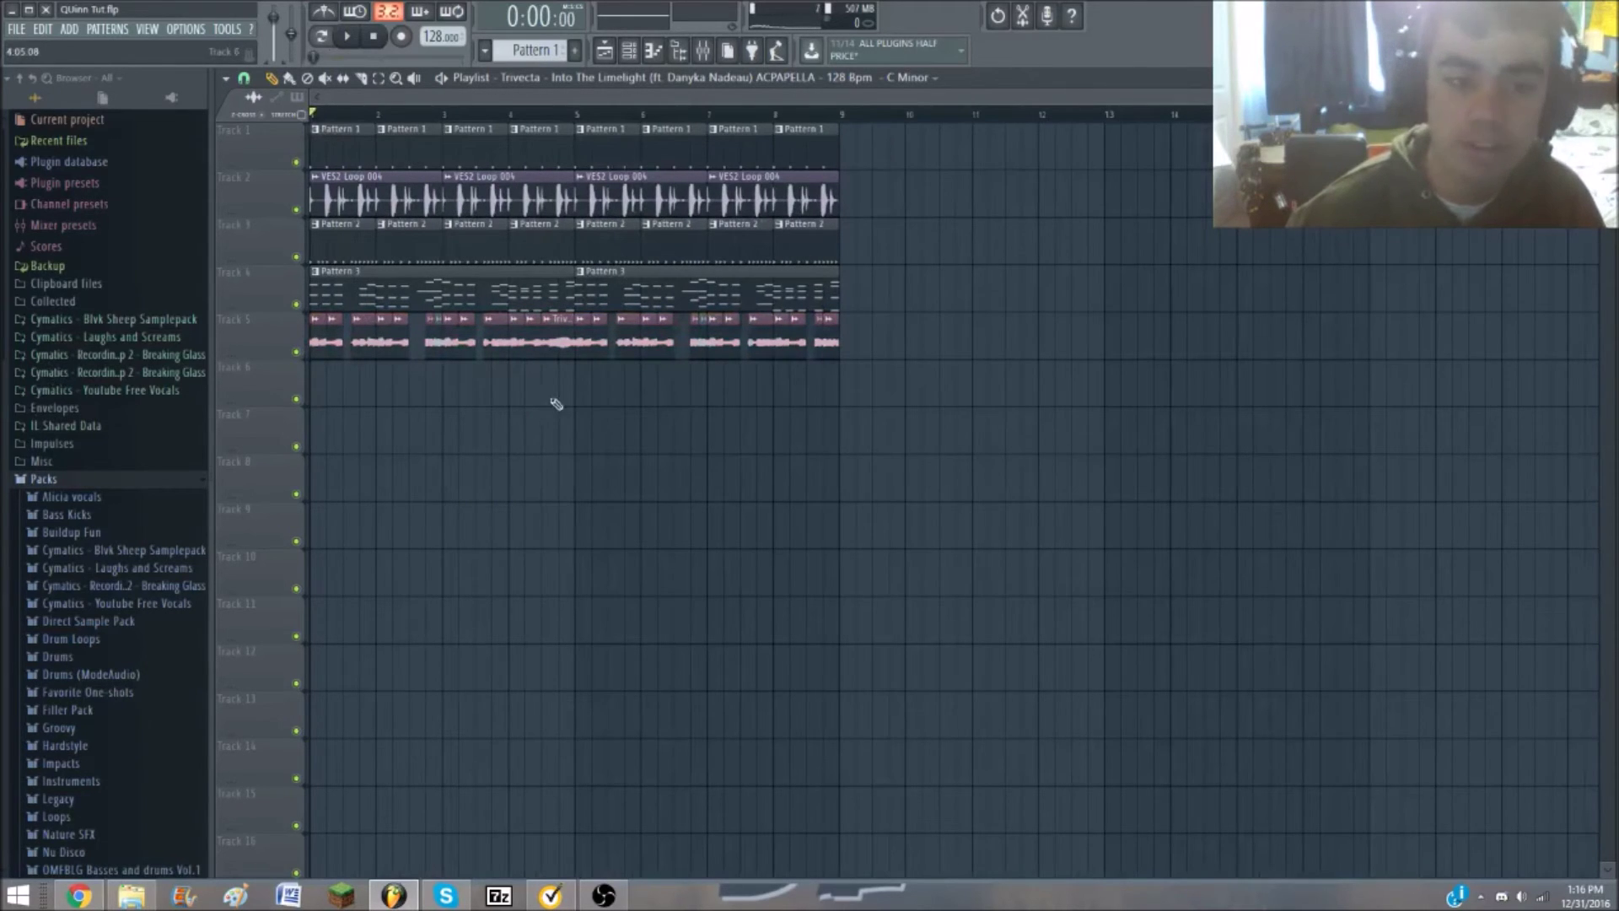
left_click_drag(872, 333, 245, 395)
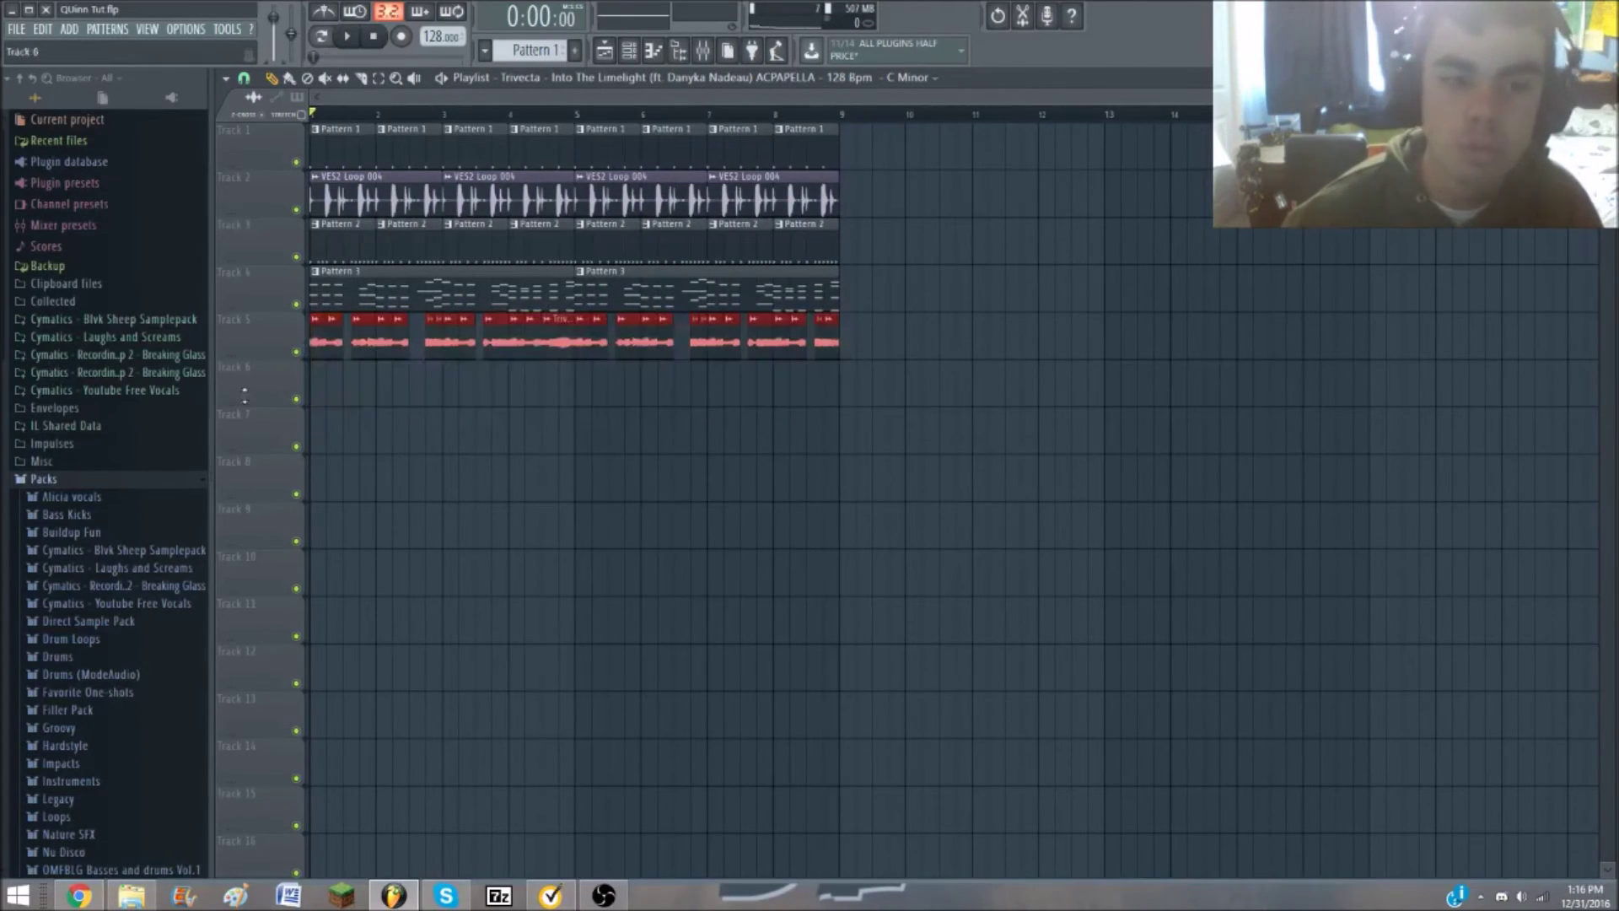
left_click_drag(845, 357, 266, 322)
left_click(477, 412, "ctrl")
scroll(277, 359, "up", 4)
scroll(433, 338, "down", 2)
scroll(433, 339, "up", 3)
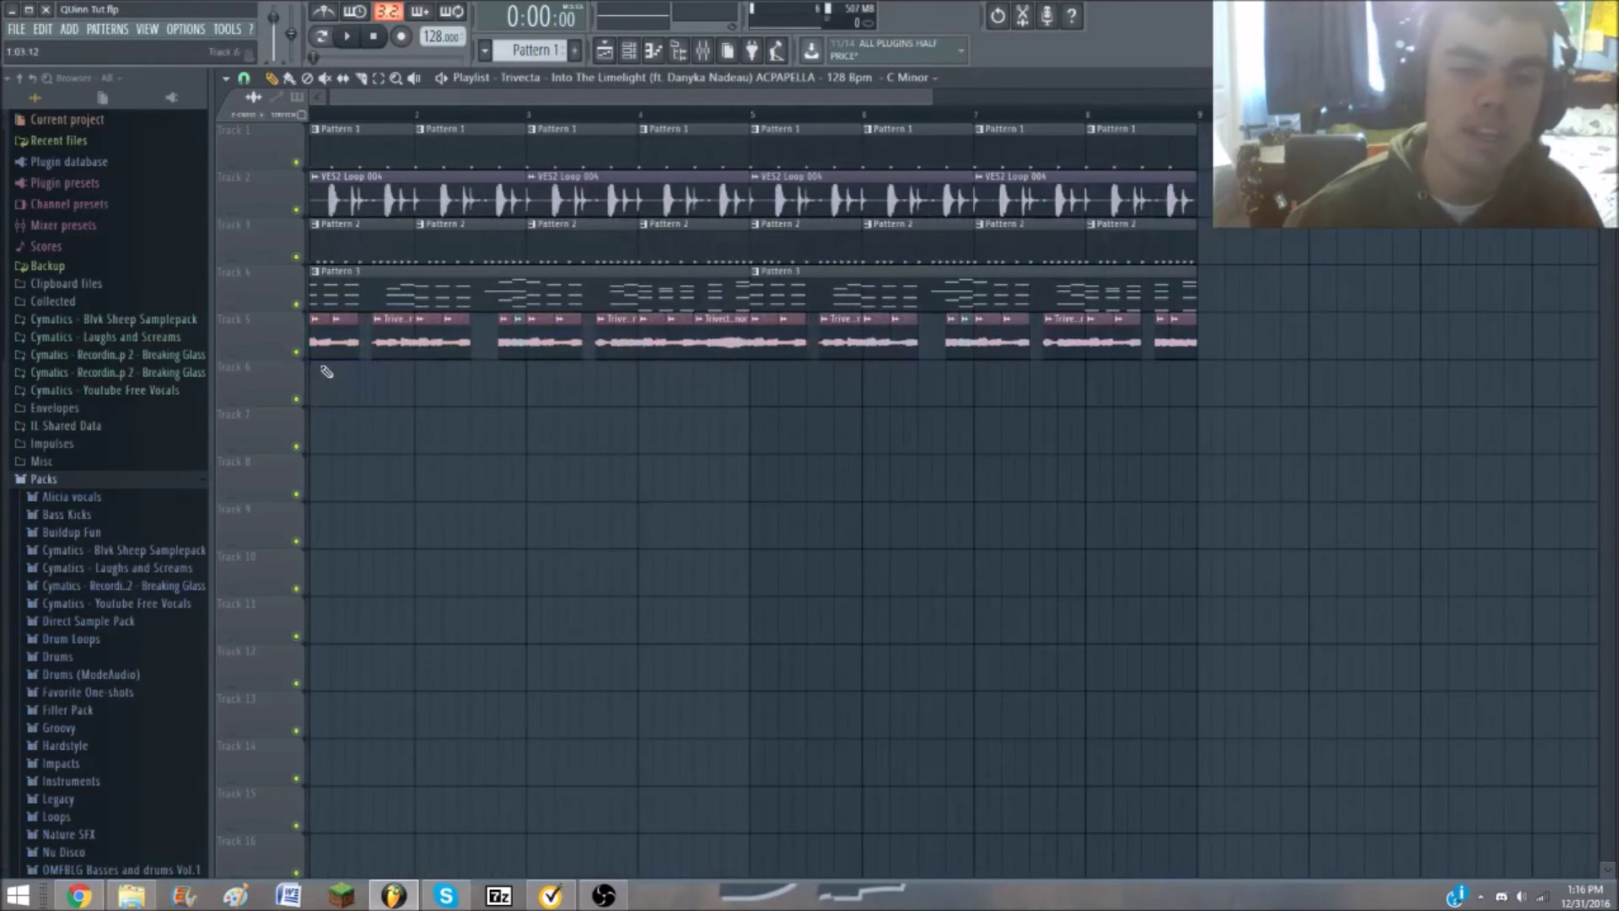
left_click(510, 113)
scroll(502, 327, "down", 3)
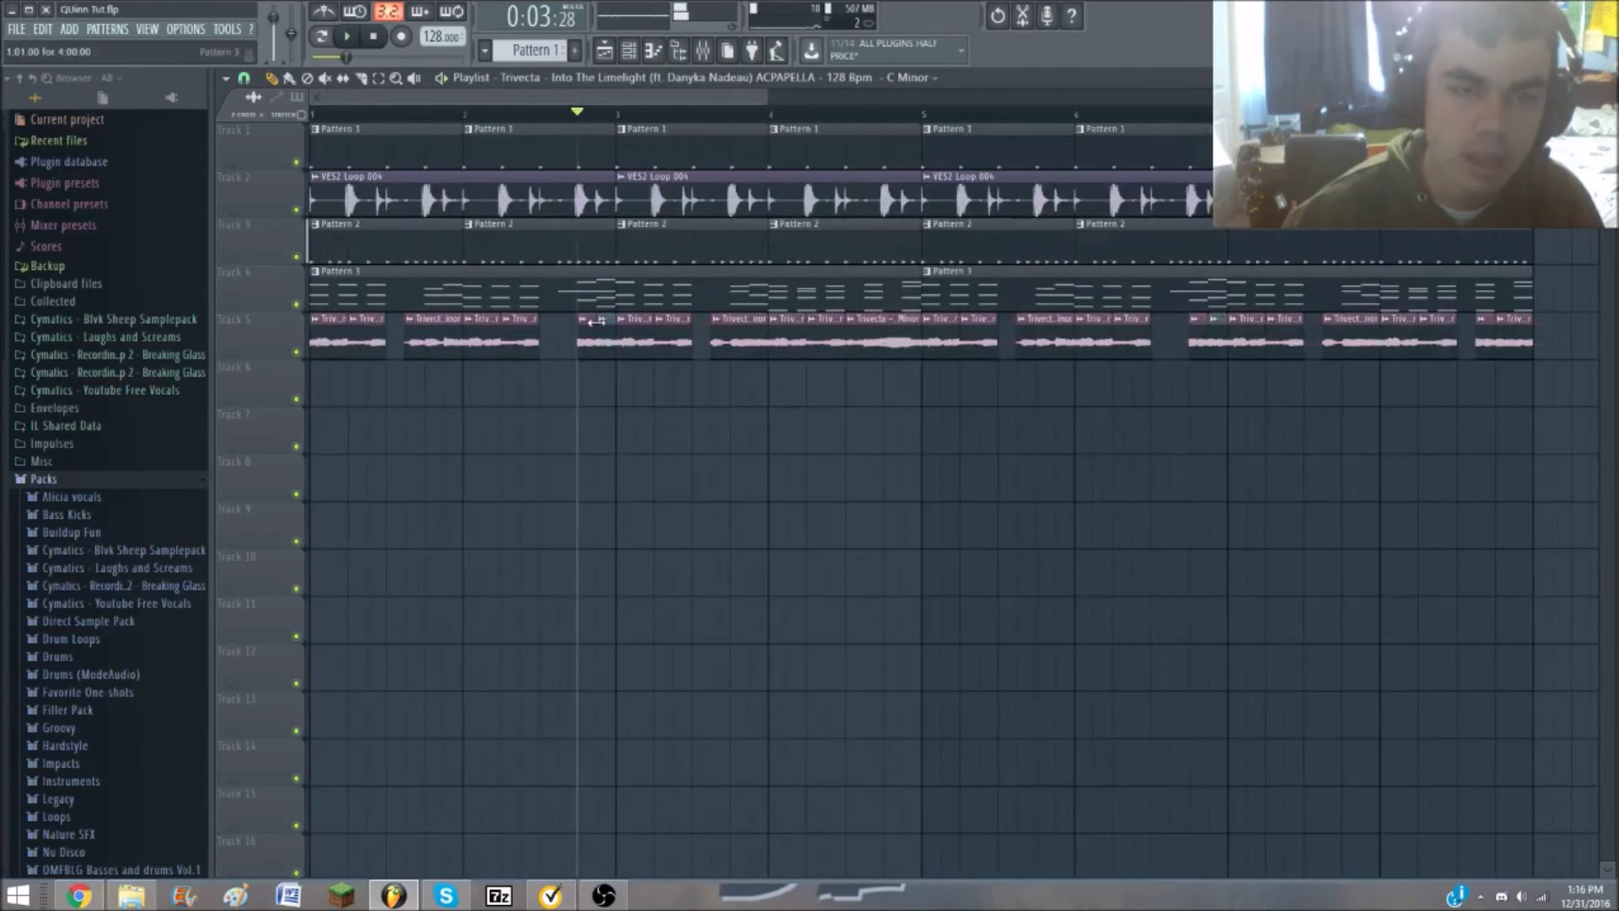
scroll(597, 322, "down", 3)
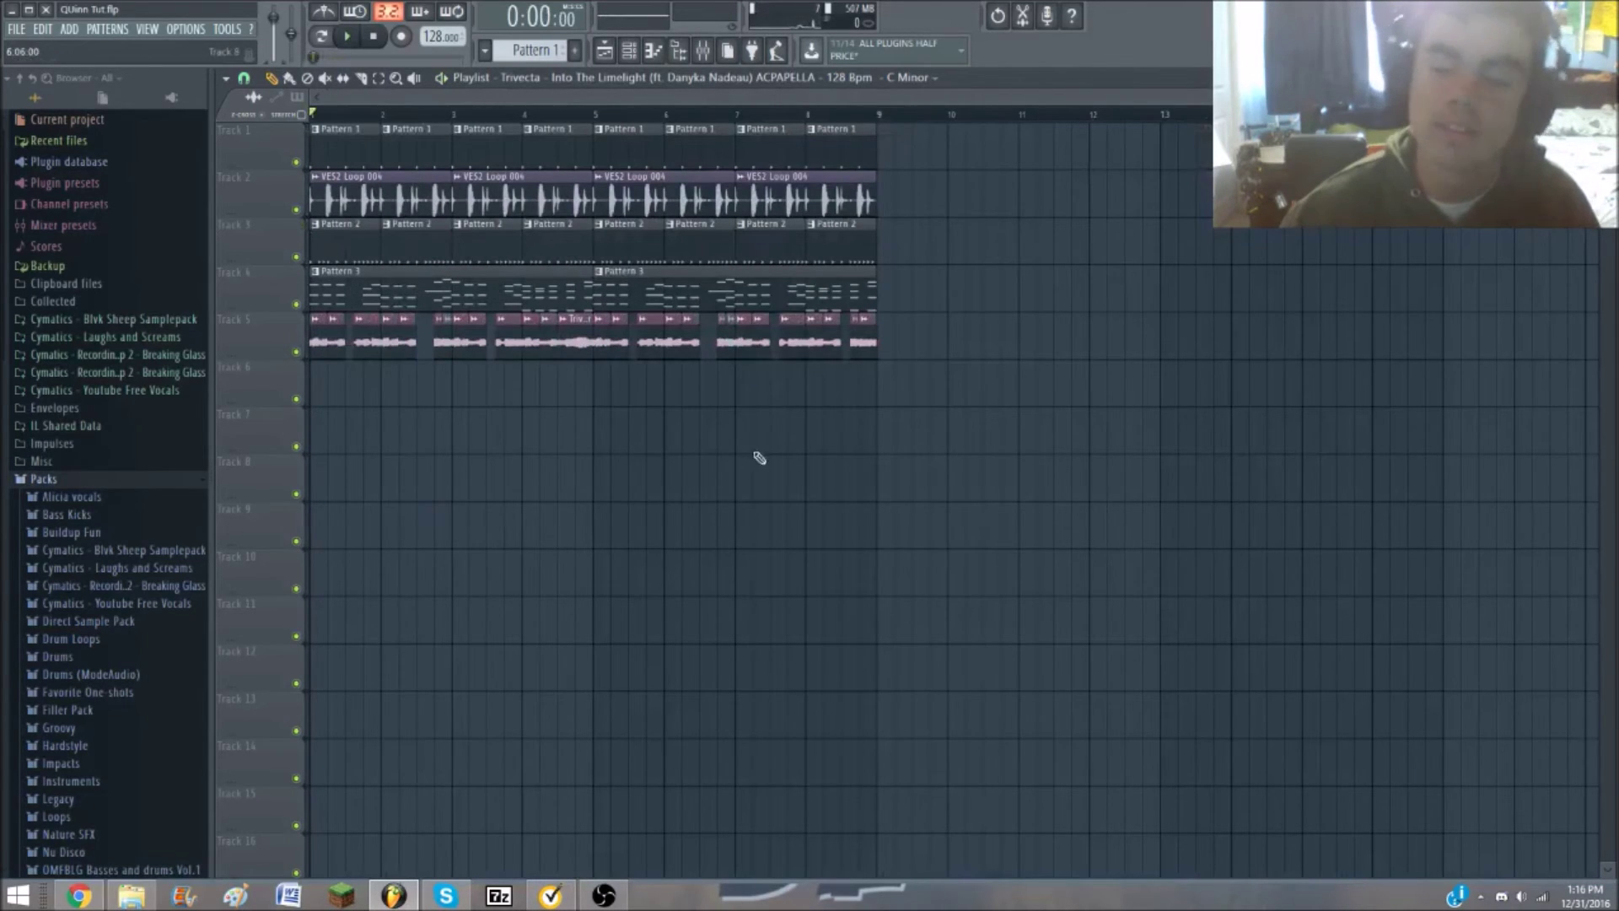
left_click_drag(908, 324, 287, 351)
left_click(907, 351)
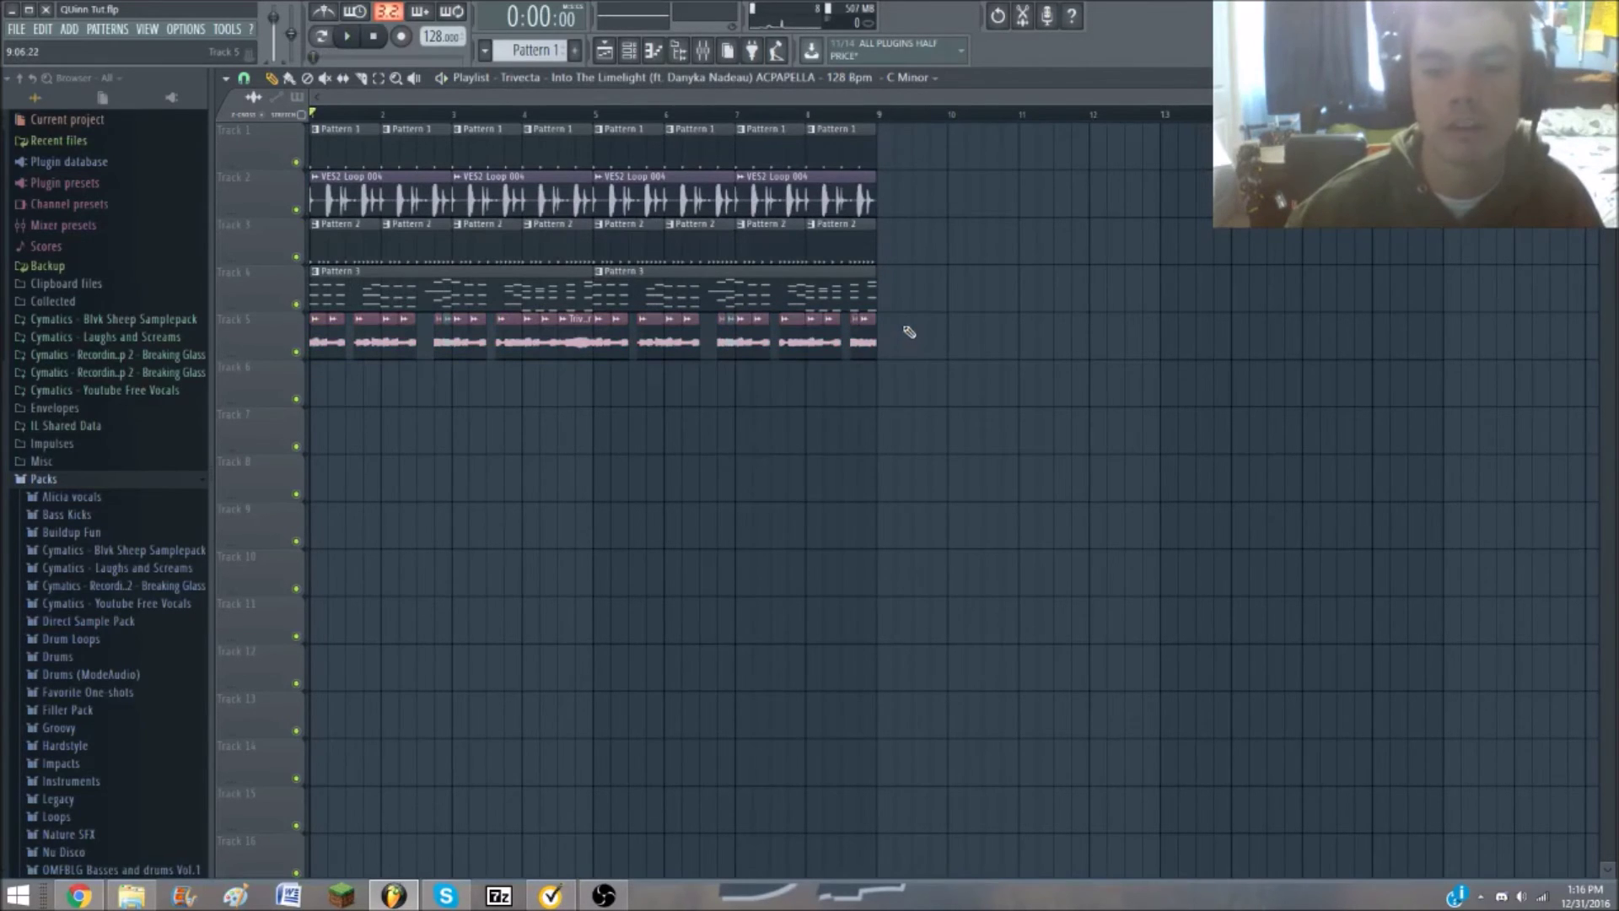
left_click_drag(947, 326, 310, 338)
left_click(401, 386, "ctrl")
left_click_drag(911, 339, 202, 329)
left_click(773, 430, "ctrl")
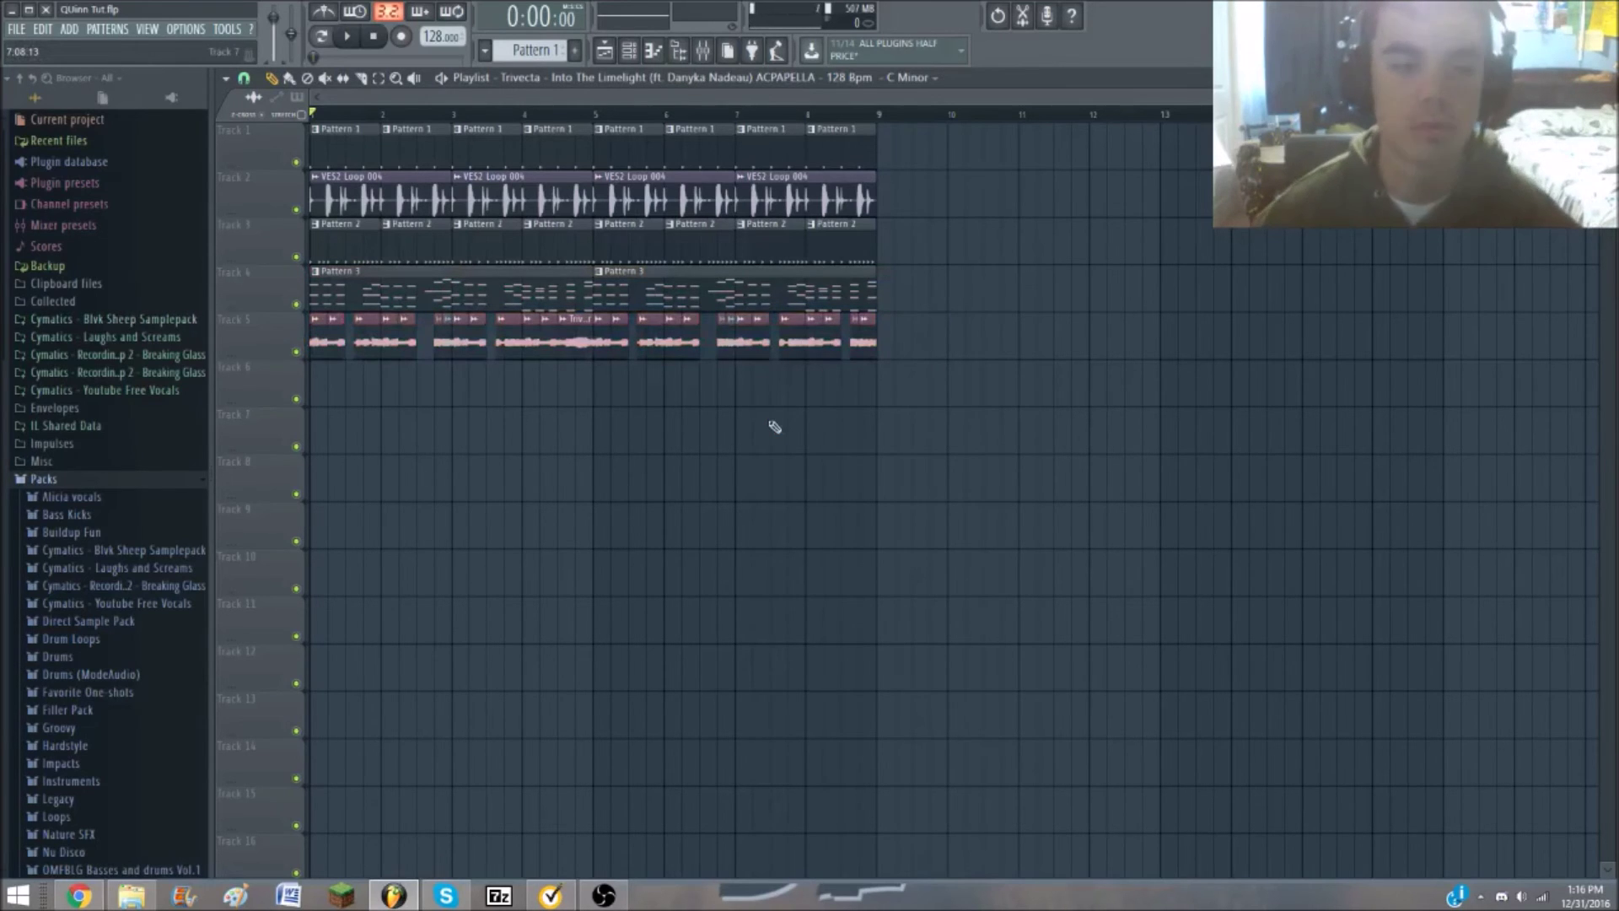
mouse_move(579, 351)
left_mouse_down()
mouse_move(578, 376)
mouse_move(578, 339)
left_mouse_up()
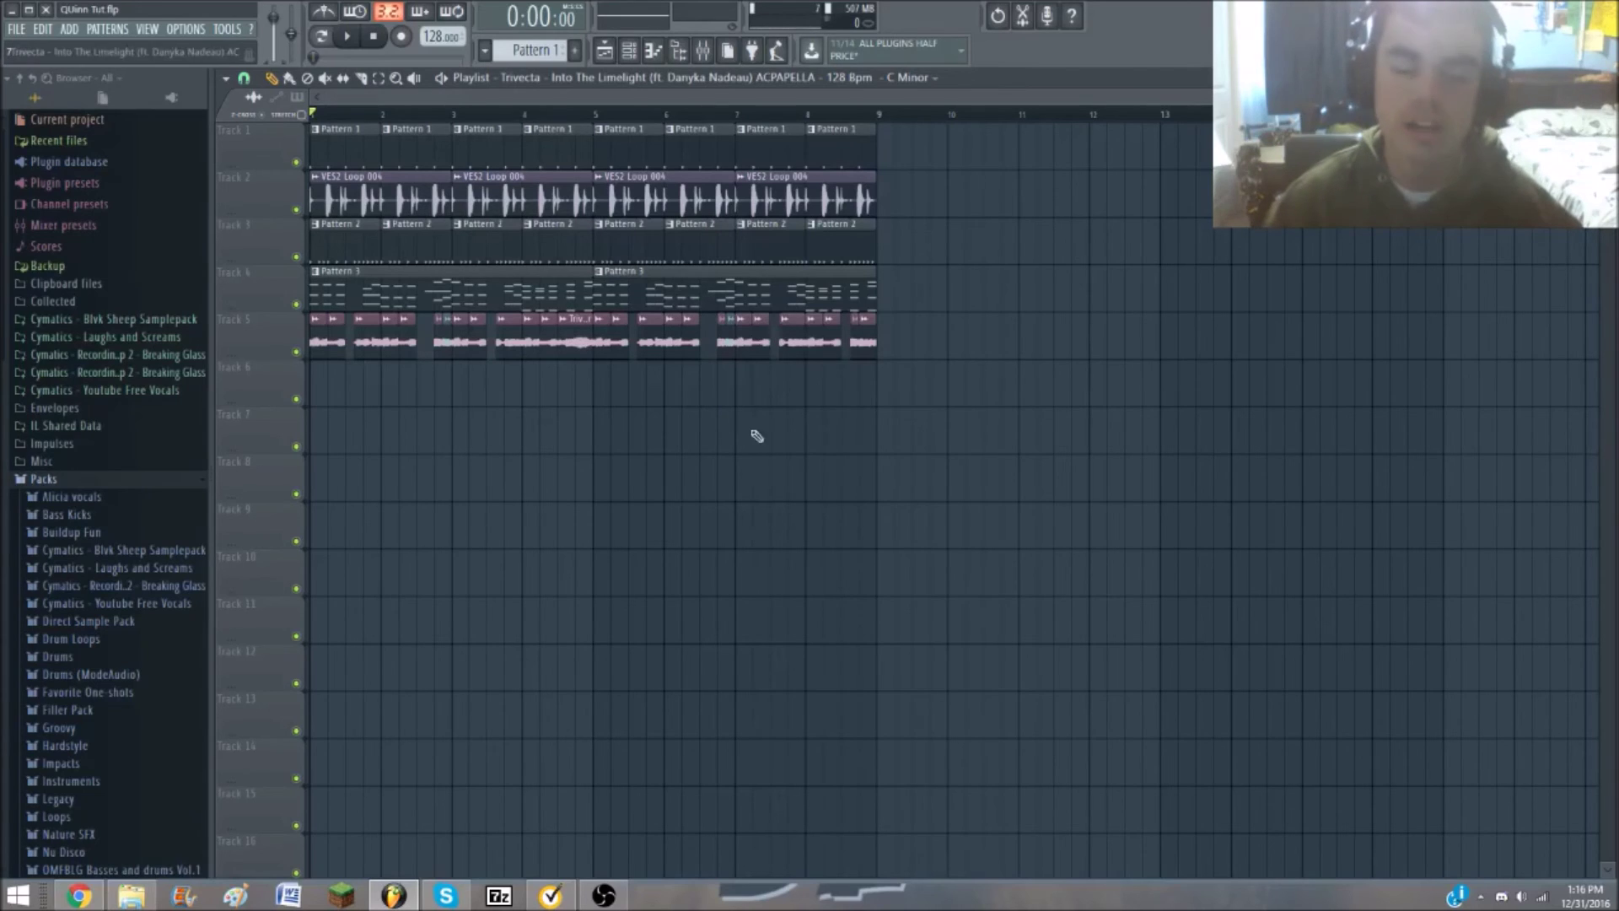
left_click(597, 239)
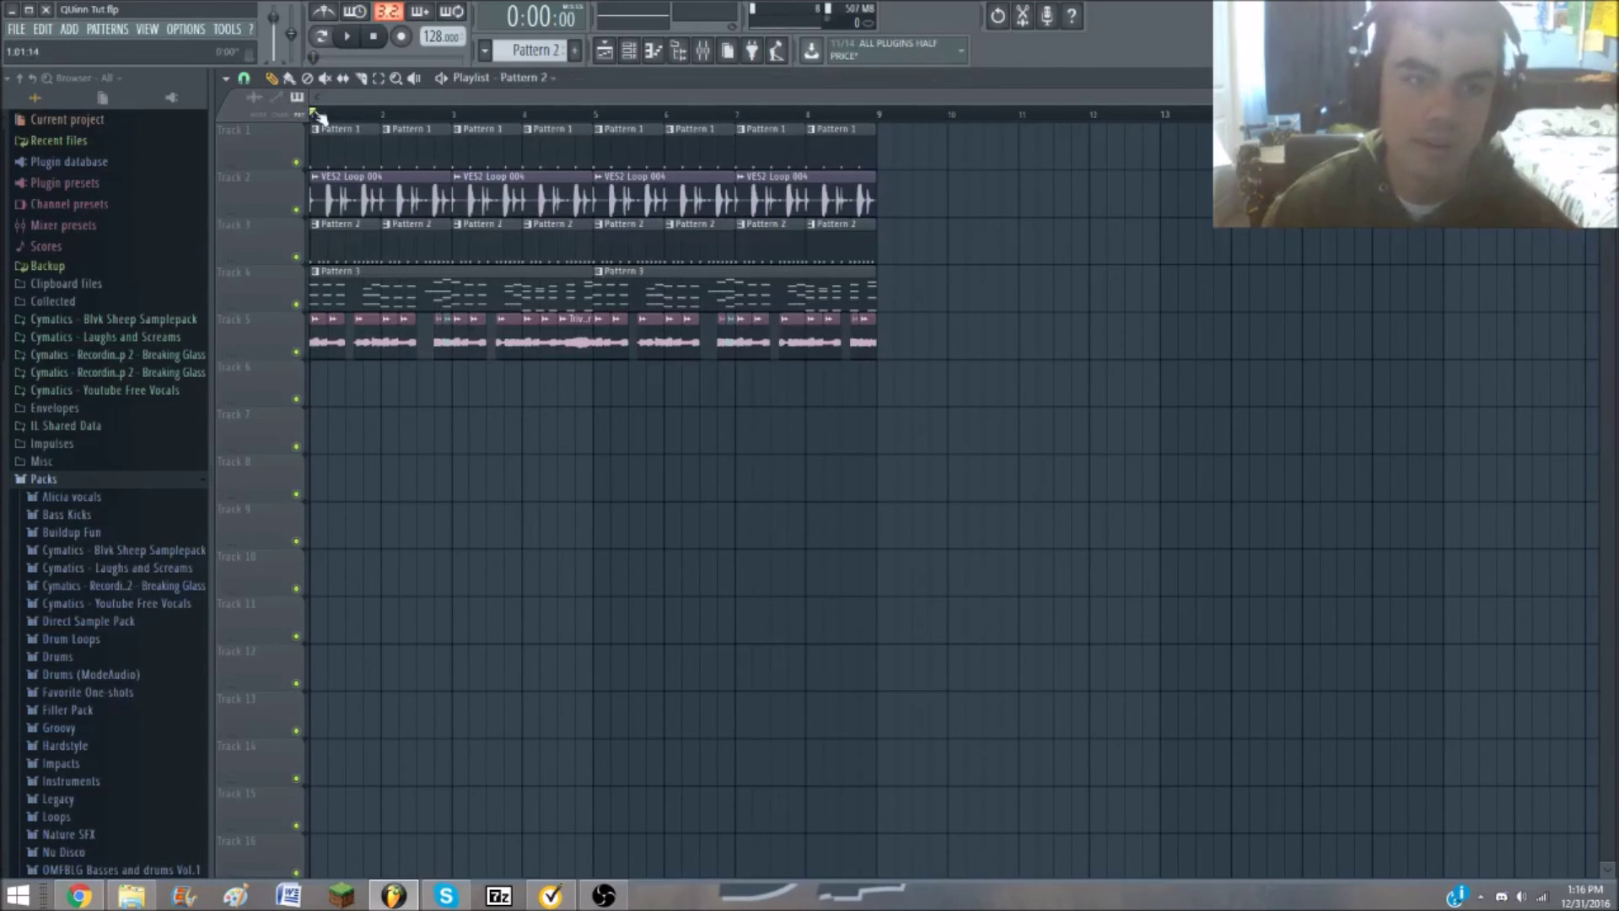
left_click(320, 141)
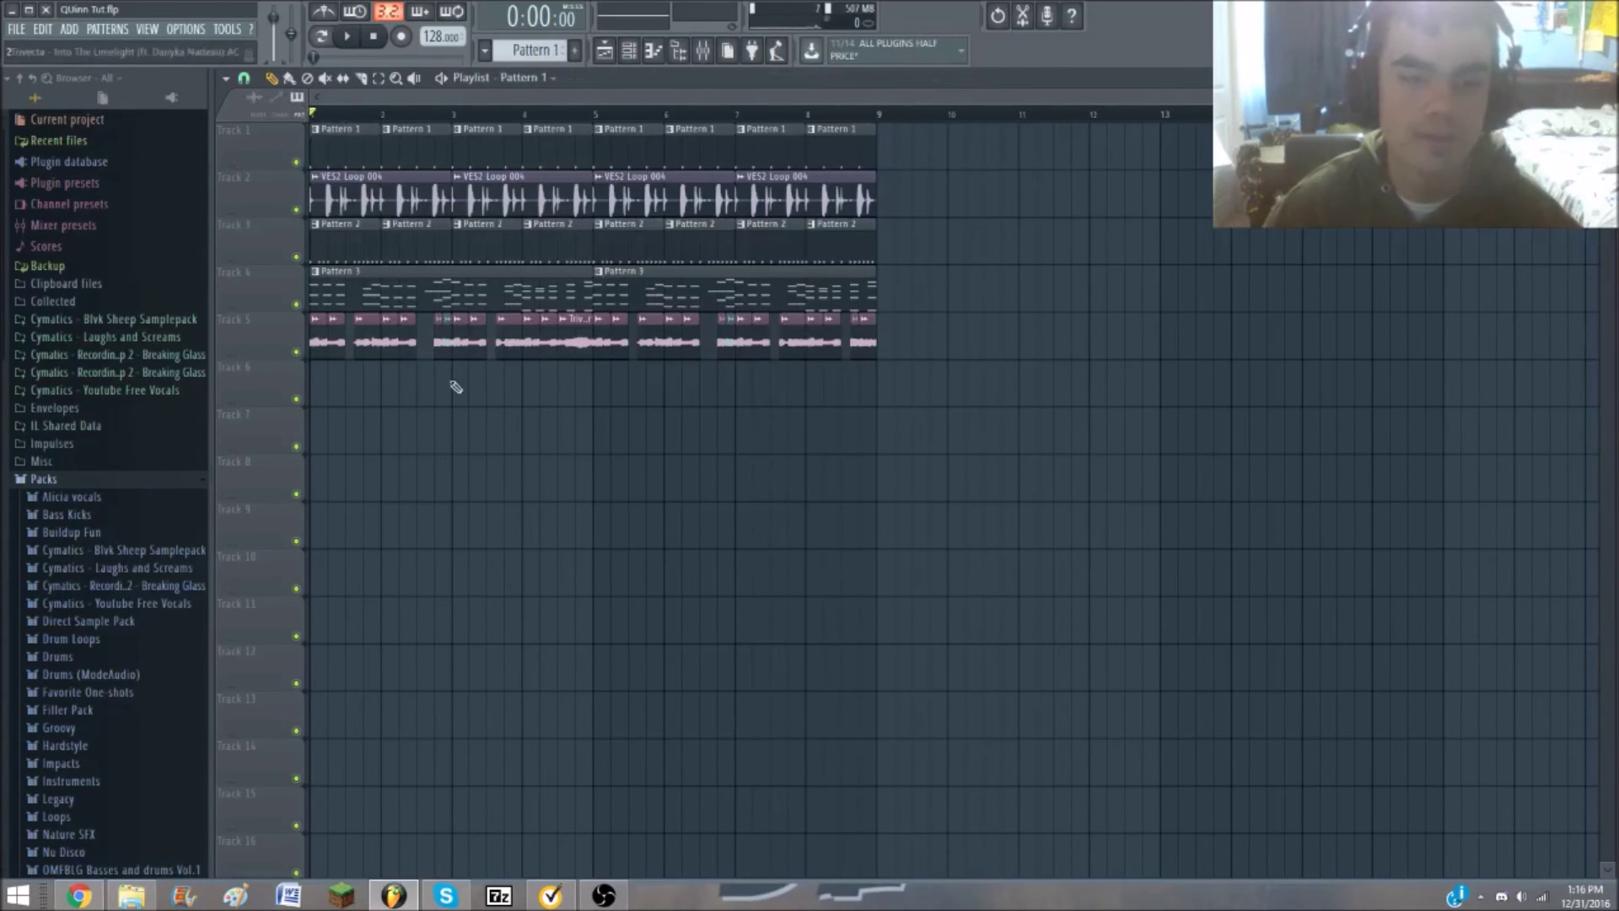